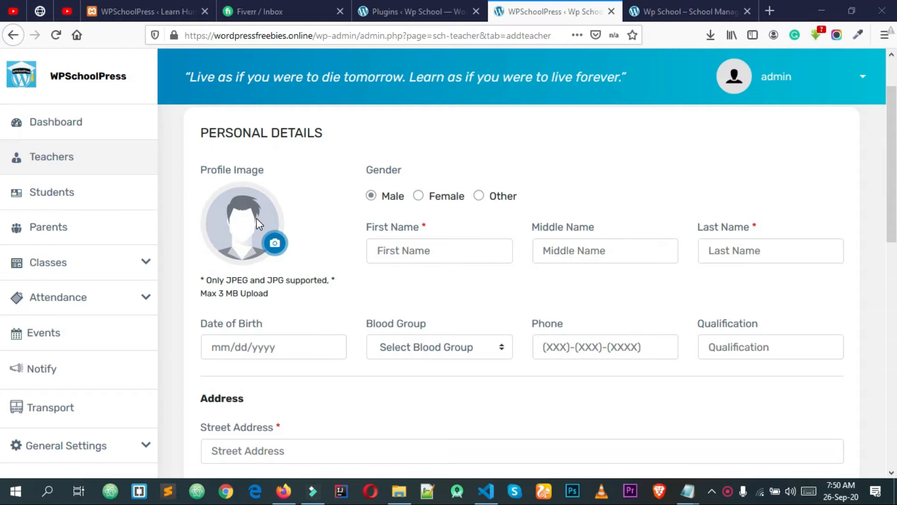
Upload t1.jpg from the School-Management tutorial folder as the teacher's profile image
left_click(274, 246)
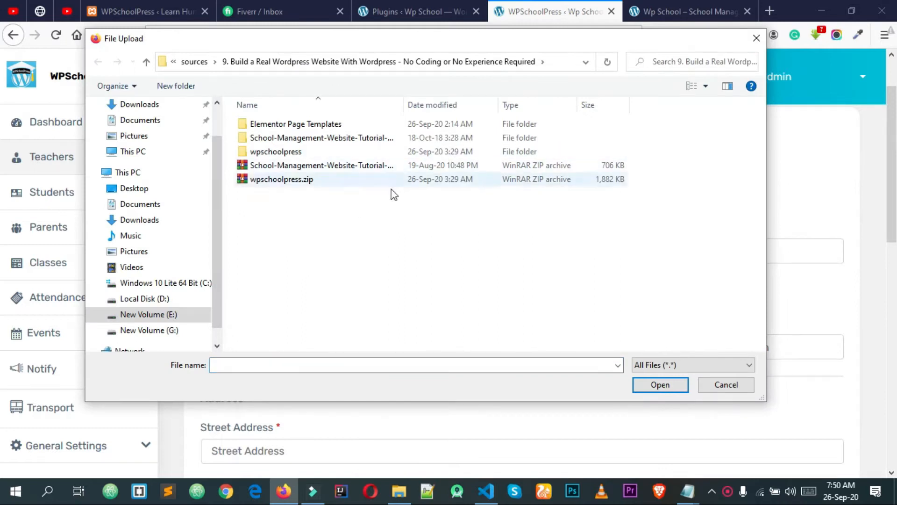
double_click(301, 140)
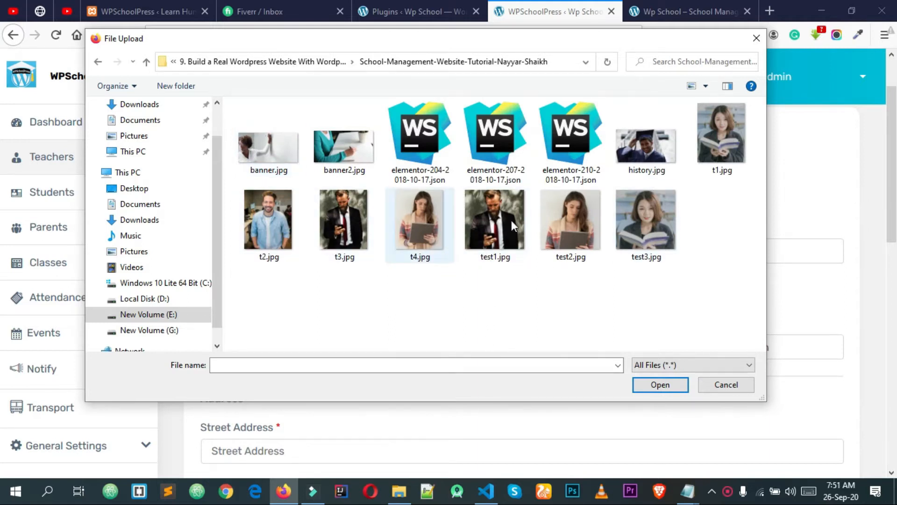
left_click(722, 150)
left_click(641, 391)
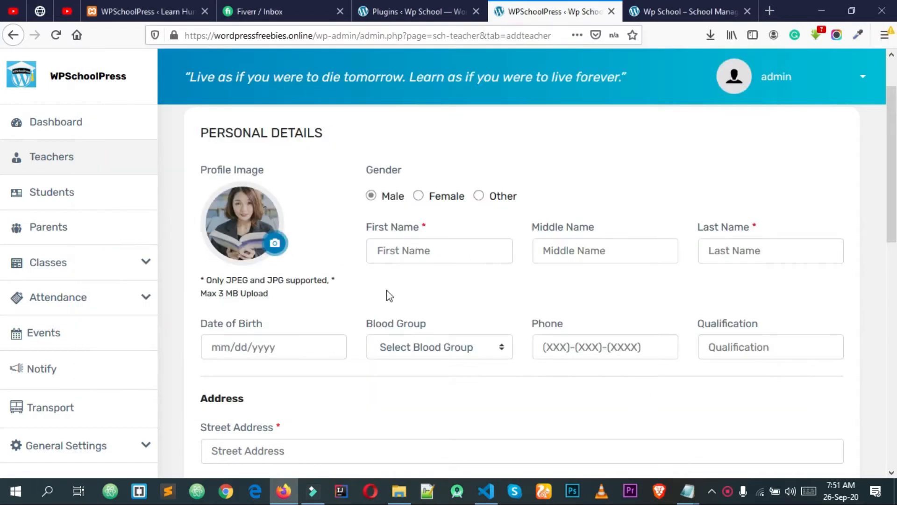
Select Female and fill the first, middle and last names from saved browser suggestions
left_click(418, 196)
left_click(428, 250)
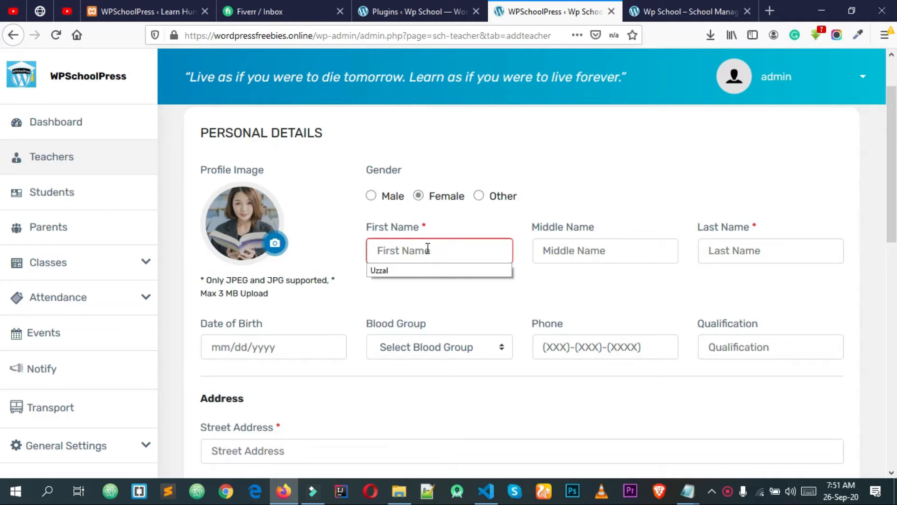
left_click(425, 274)
left_click(559, 251)
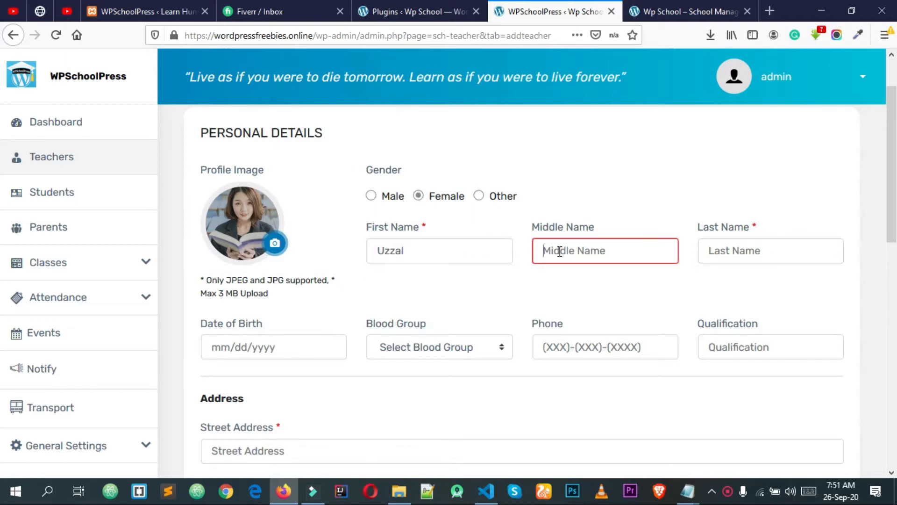
left_click(560, 272)
left_click(763, 247)
left_click(741, 272)
left_click(415, 237)
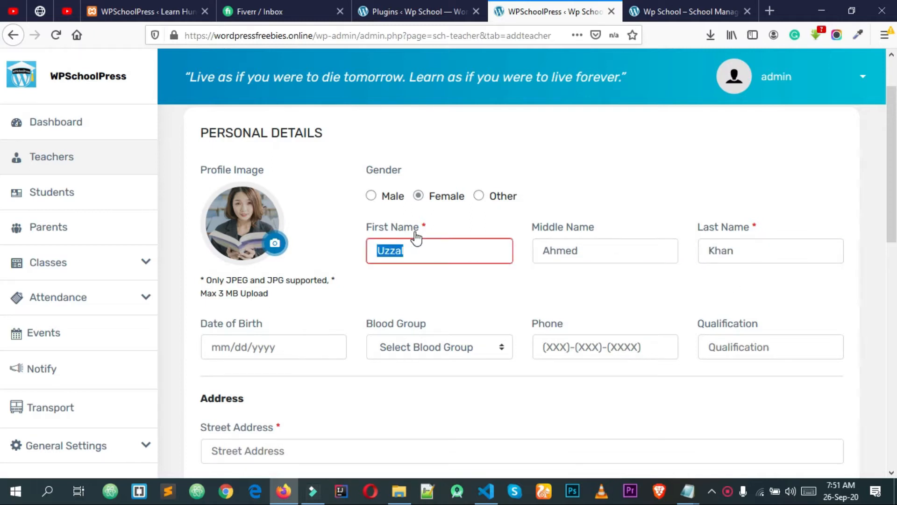
left_click(445, 277)
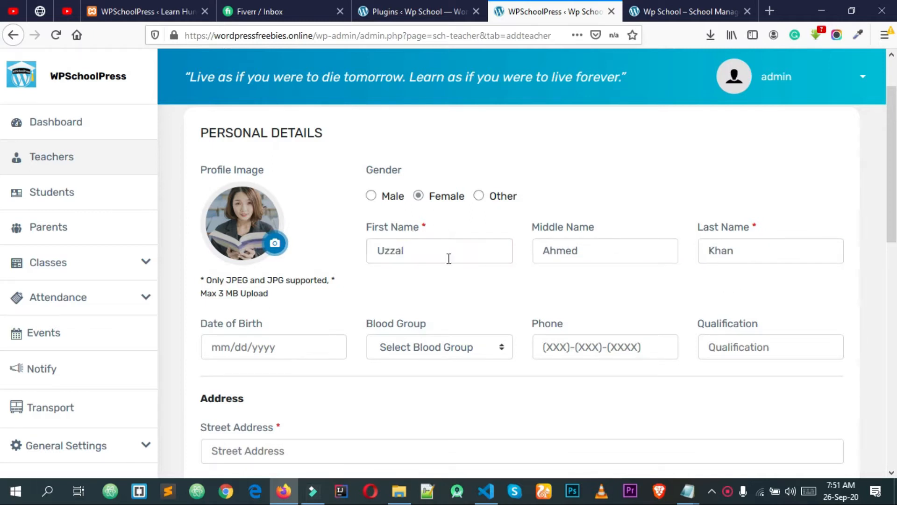
left_click(299, 347)
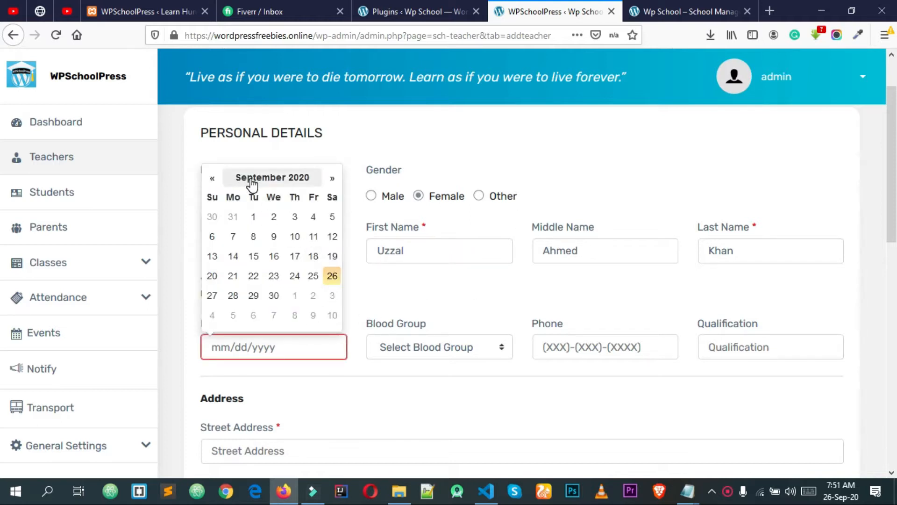
Set the date of birth to 15 February 1995 in the datepicker
left_click(272, 181)
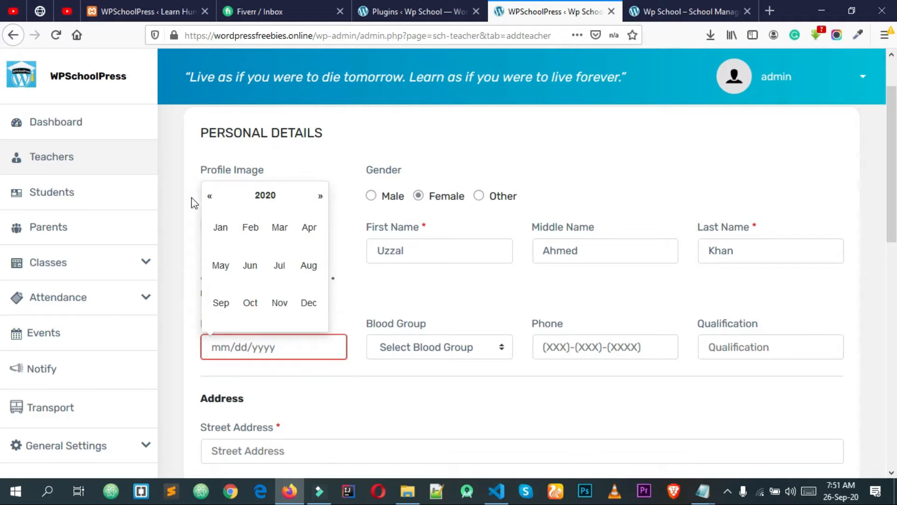
left_click(209, 198)
left_click(209, 198)
left_click(210, 198)
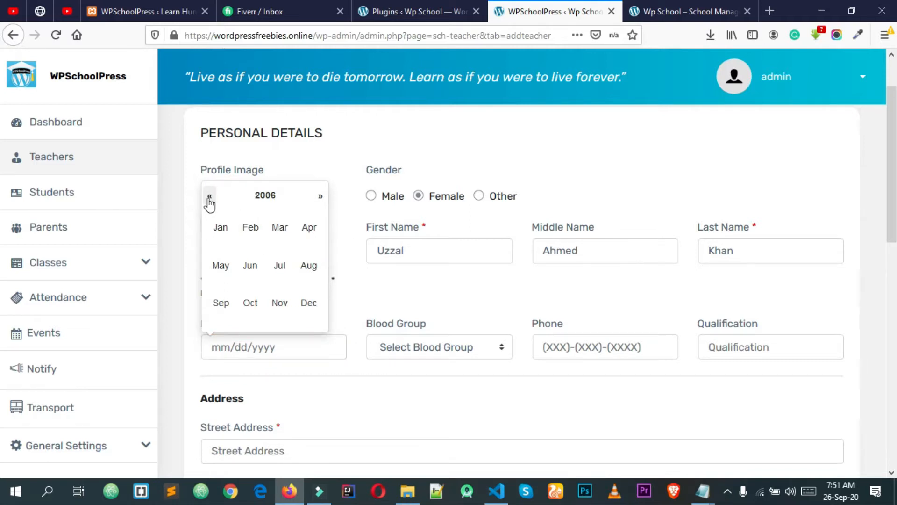
left_click(210, 198)
left_click(209, 198)
left_click(210, 198)
left_click(209, 198)
left_click(210, 198)
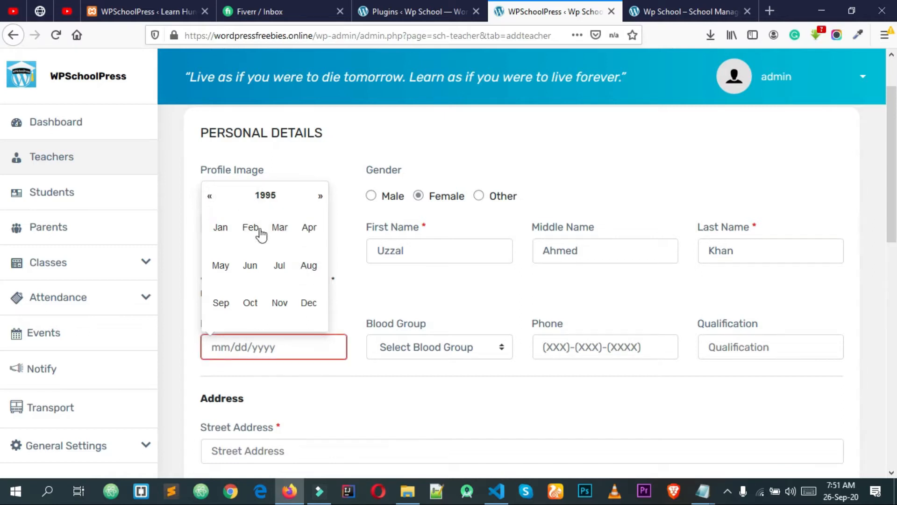
left_click(251, 228)
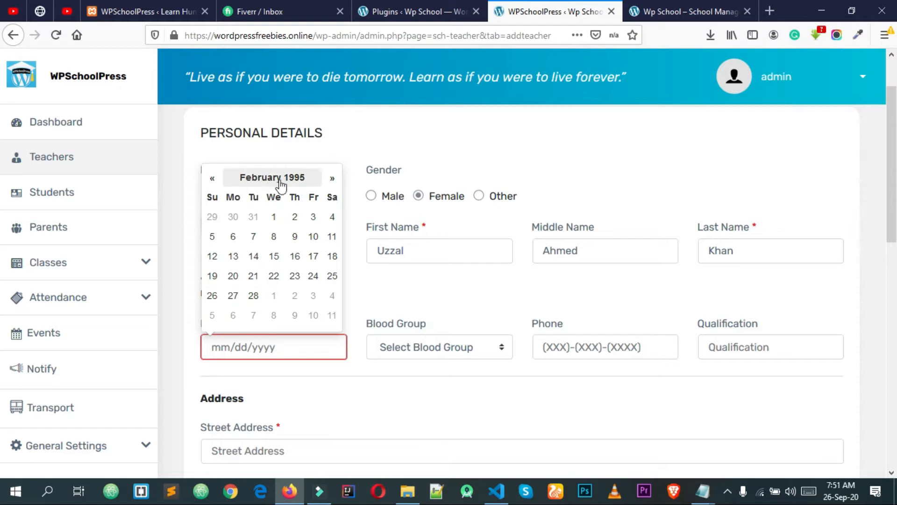
left_click(277, 261)
Set blood group A + and fill the phone number from a saved entry
left_click(404, 353)
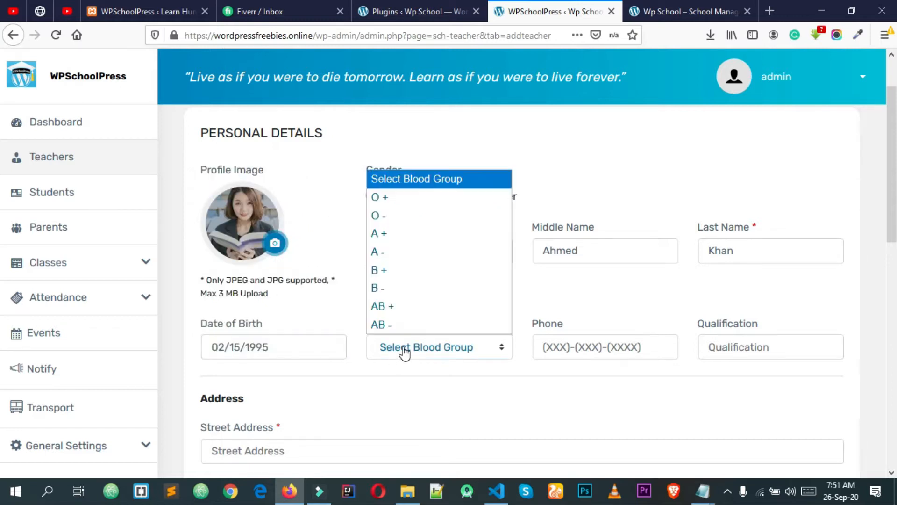
left_click(392, 233)
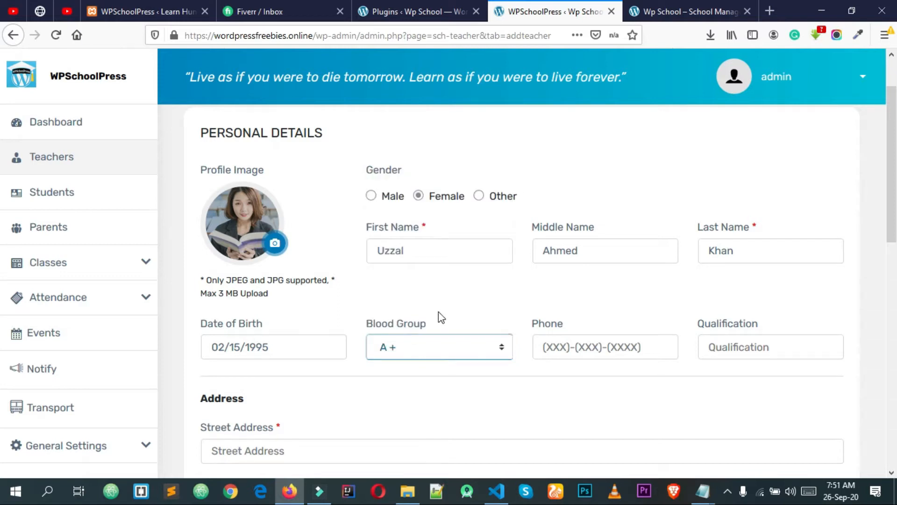
left_click(568, 346)
left_click(569, 366)
left_click(742, 350)
Fill the qualification with MBA
left_click(738, 368)
scroll(732, 352, "down", 1)
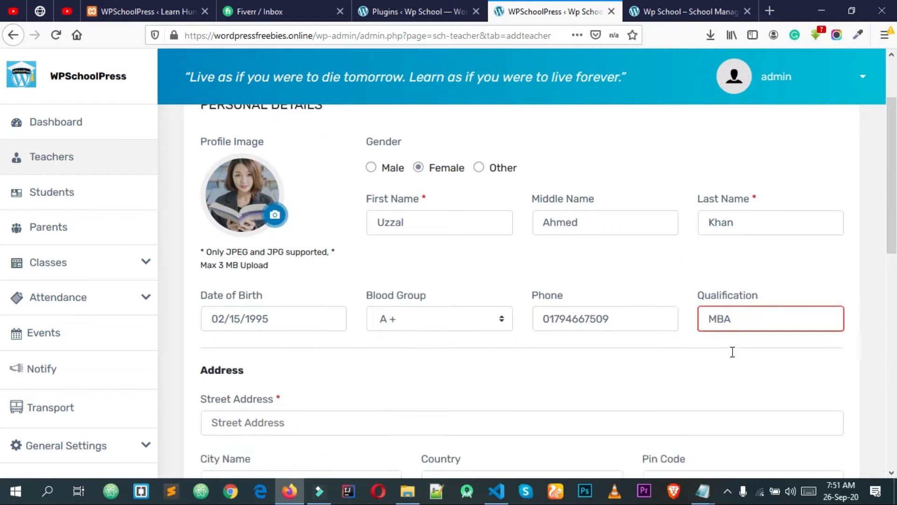
scroll(732, 352, "down", 3)
left_click(746, 257)
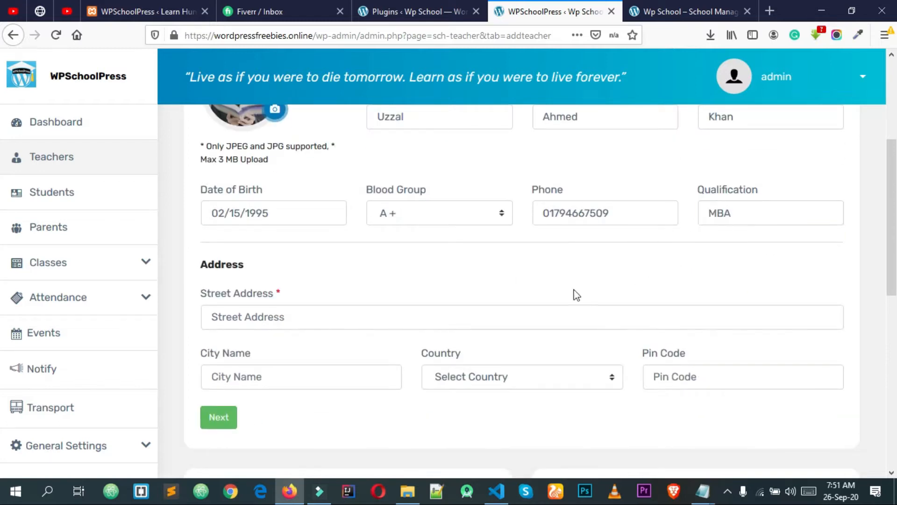
Fill street address Polastoli Road and city Tangail, and choose country Bangladesh
left_click(318, 326)
left_click(316, 337)
left_click_drag(343, 317, 111, 328)
left_click(486, 261)
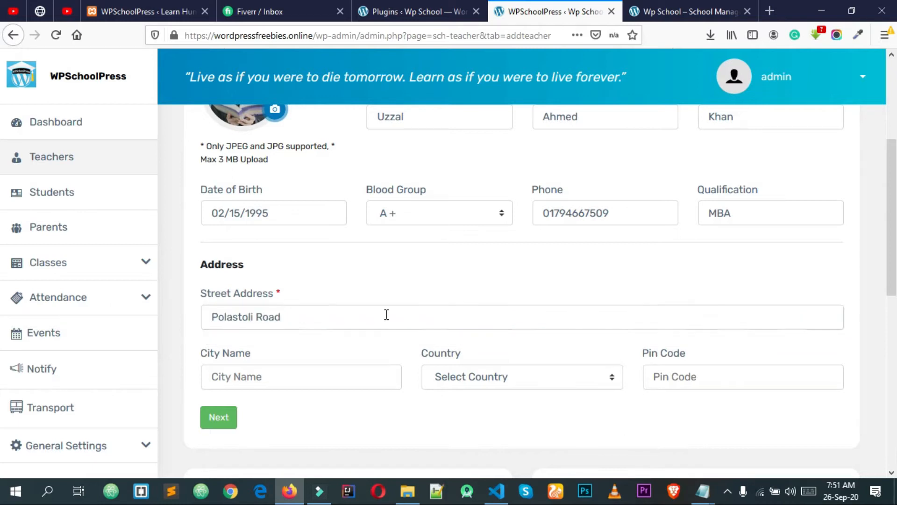
left_click(317, 379)
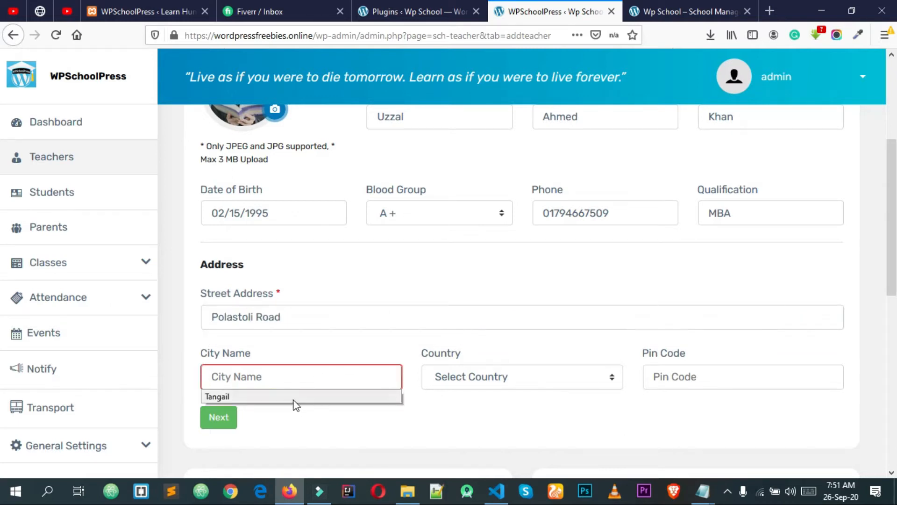
left_click(295, 397)
left_click(468, 384)
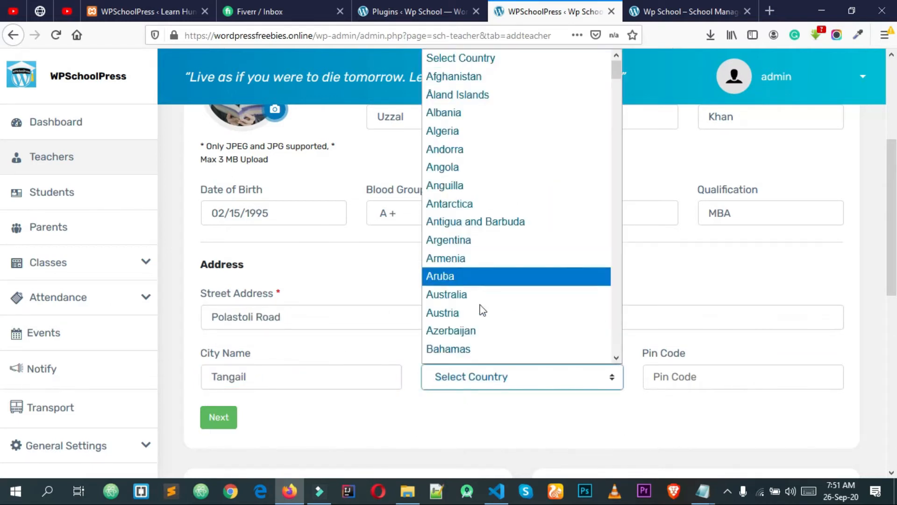
scroll(468, 336, "down", 1)
left_click(464, 331)
Fill the pin code 1900 from a saved entry
left_click(737, 378)
left_click(690, 395)
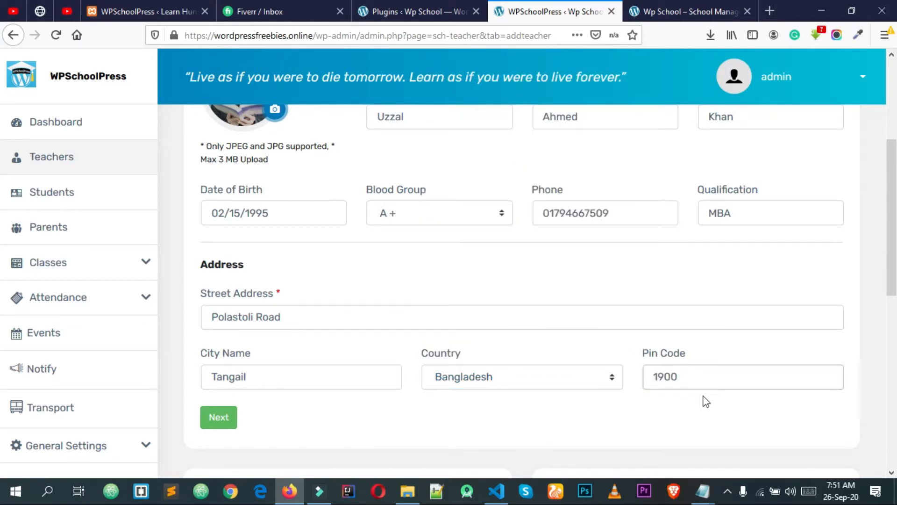
scroll(706, 402, "down", 3)
left_click_drag(692, 243, 587, 247)
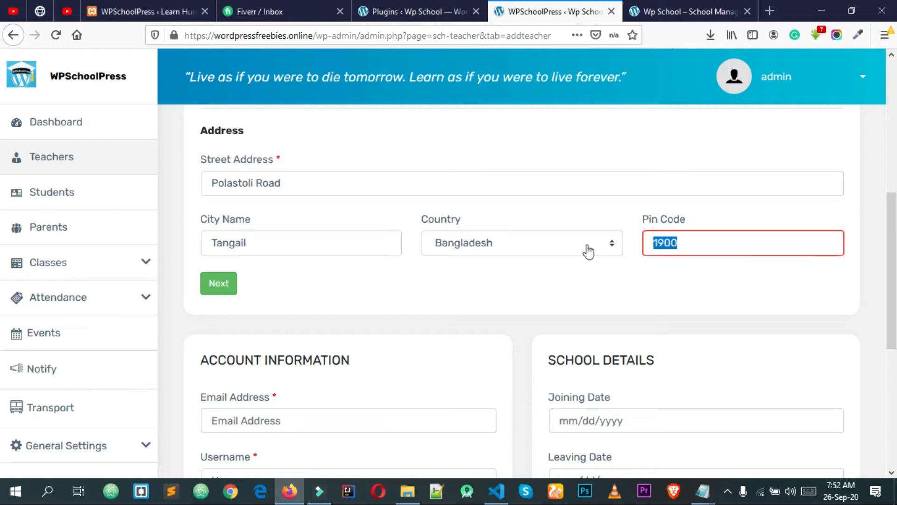
left_click(685, 275)
left_click_drag(688, 238, 603, 230)
triple_click(688, 244)
left_click(691, 245)
scroll(467, 295, "down", 2)
Fill the account e-mail from a saved suggestion, replacing its parent part with 'student'
left_click(285, 354)
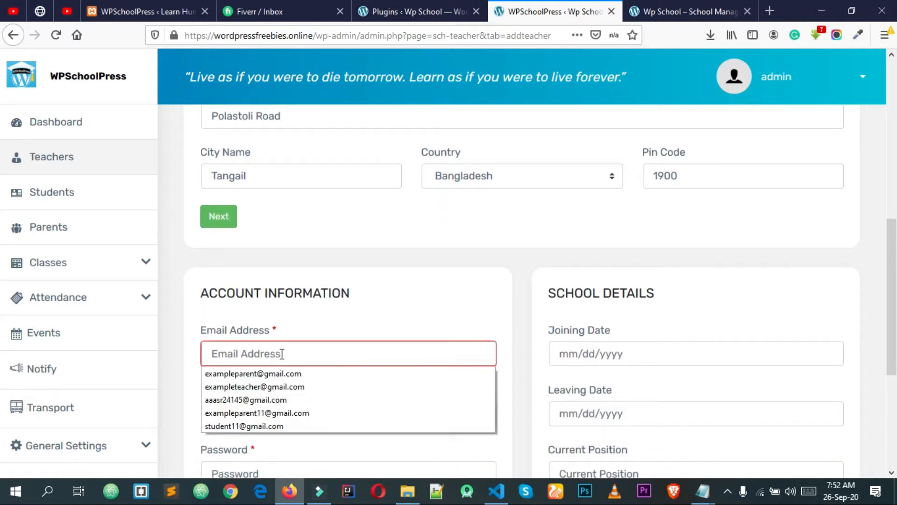
left_click(215, 306)
scroll(281, 311, "down", 2)
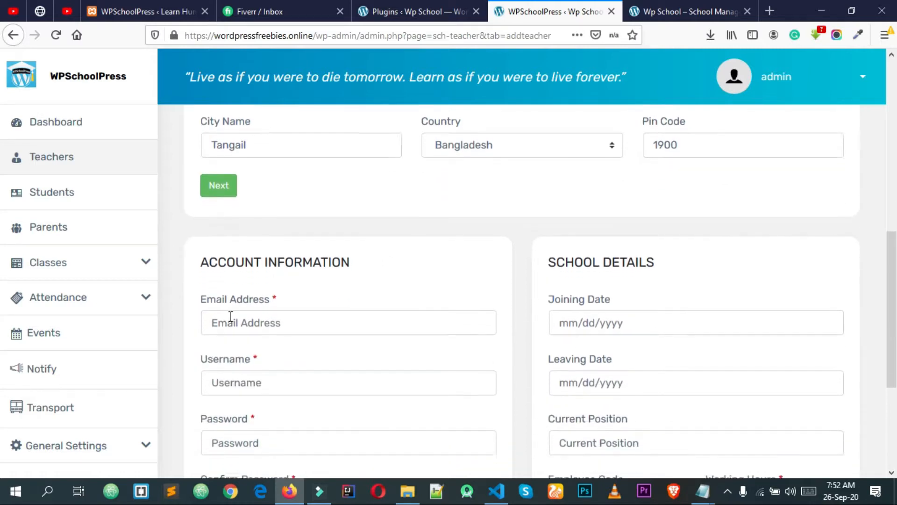
left_click(243, 286)
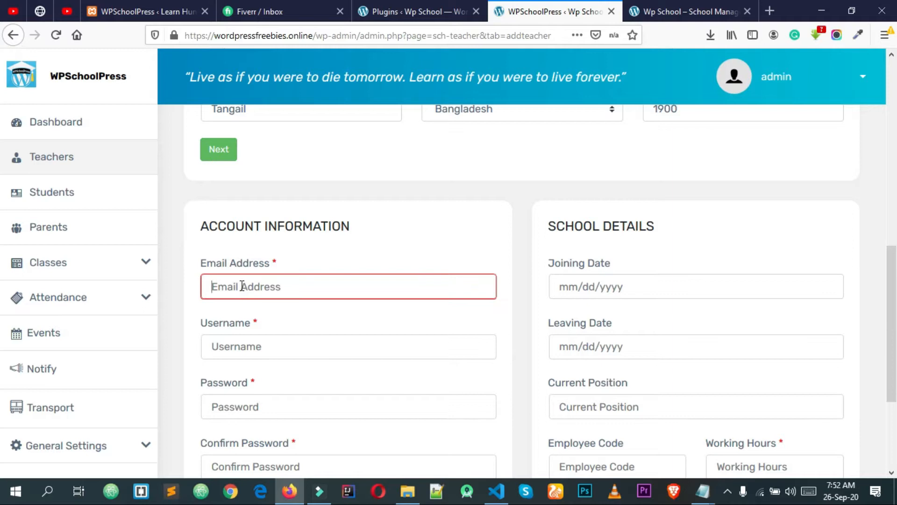
scroll(267, 268, "down", 3)
scroll(263, 254, "up", 3)
left_click(241, 277)
left_click(241, 278)
left_click(241, 278)
left_click(255, 307)
left_click(354, 283)
left_click_drag(354, 284, 300, 293)
left_click_drag(300, 293, 261, 291)
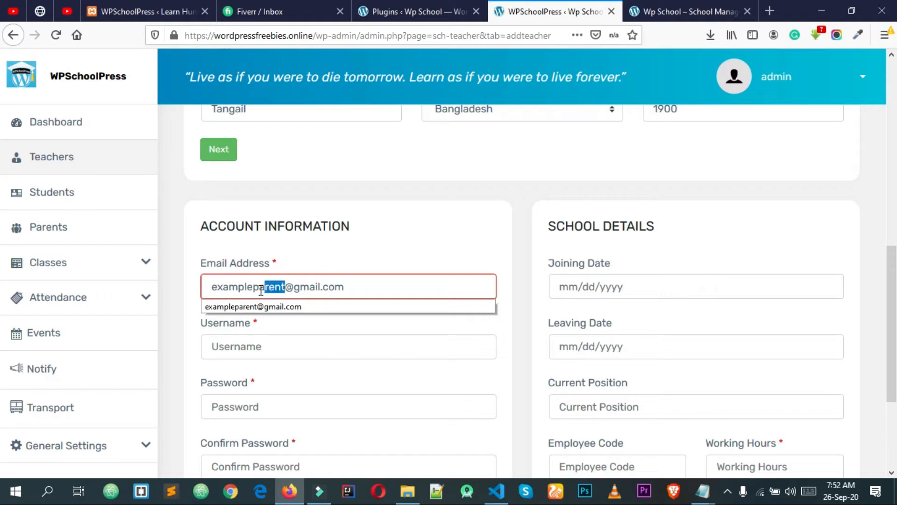
type("st")
type("udent")
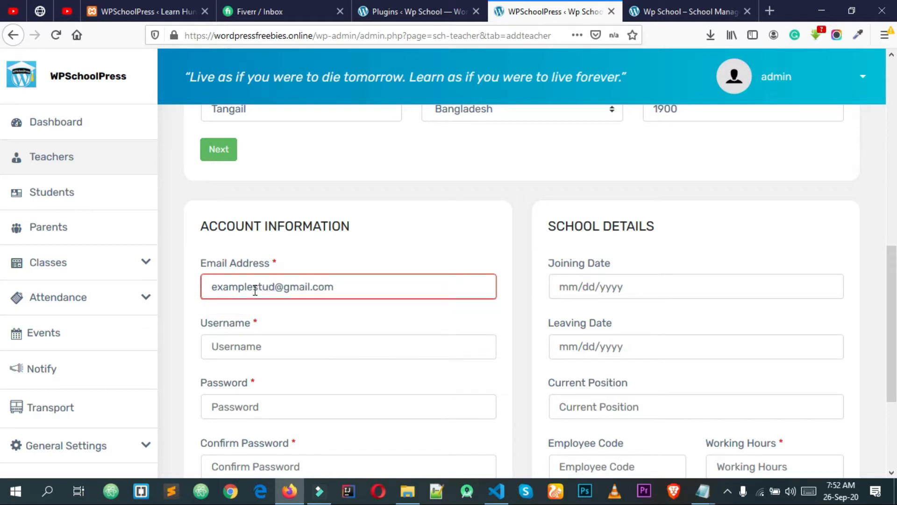
left_click(324, 239)
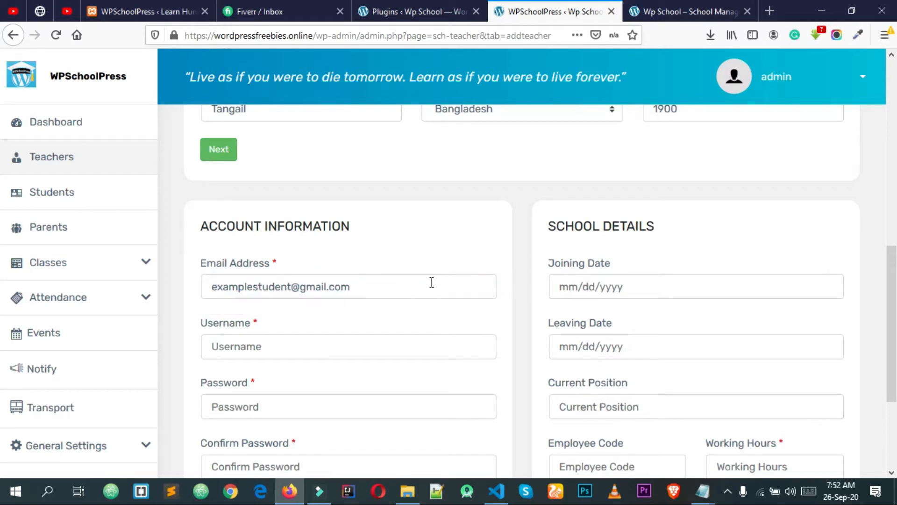
Fill the username from a saved suggestion
left_click(242, 348)
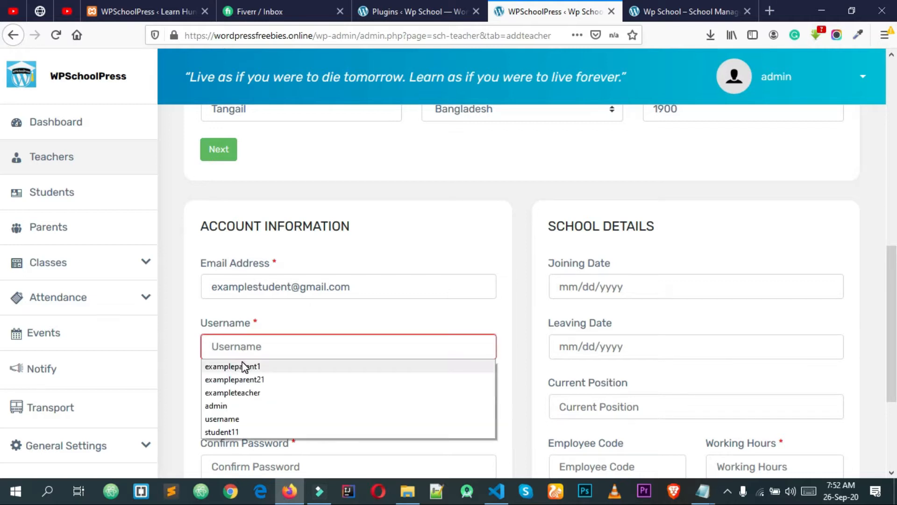
left_click(252, 393)
left_click(307, 330)
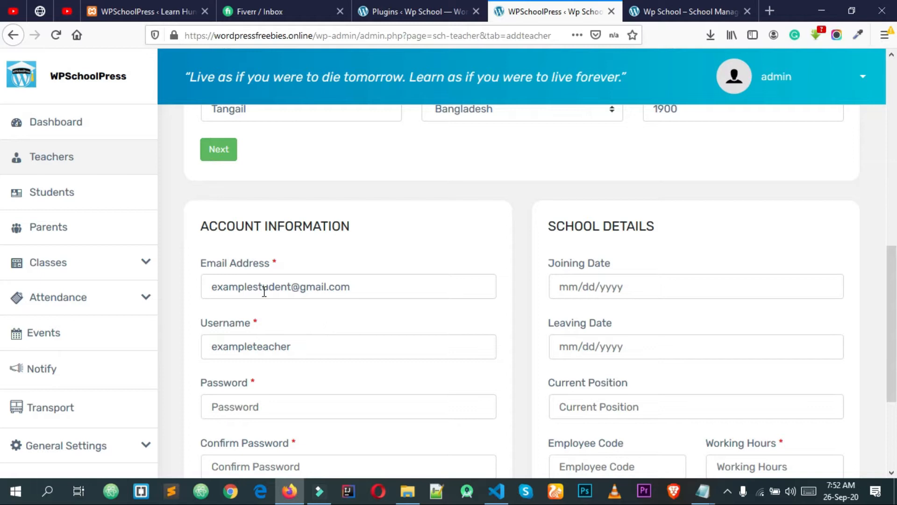
scroll(264, 291, "down", 2)
Enter the account password and its matching confirmation
left_click(253, 330)
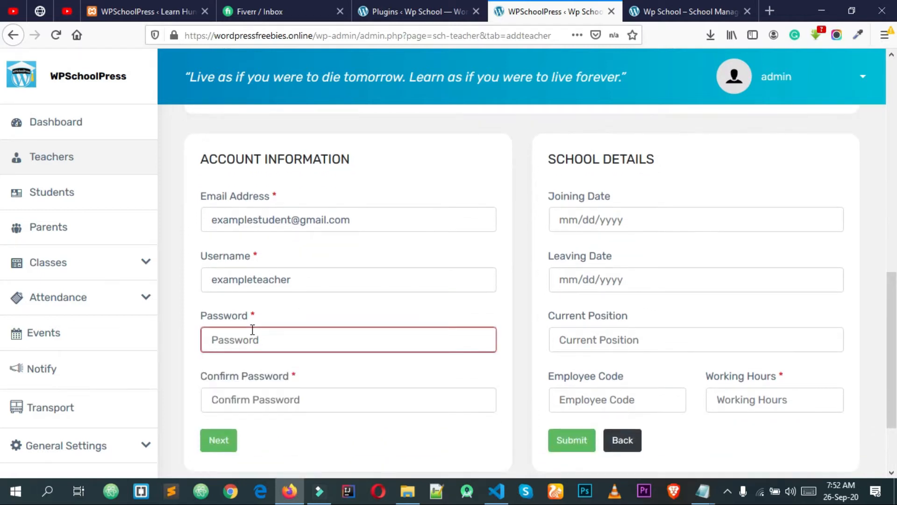
type("••")
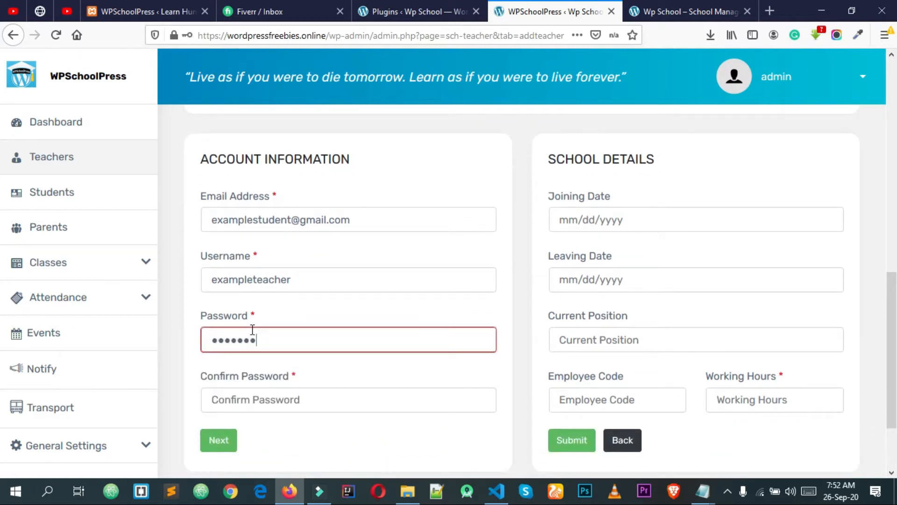
key("ctrl+a")
type("•")
key("Tab")
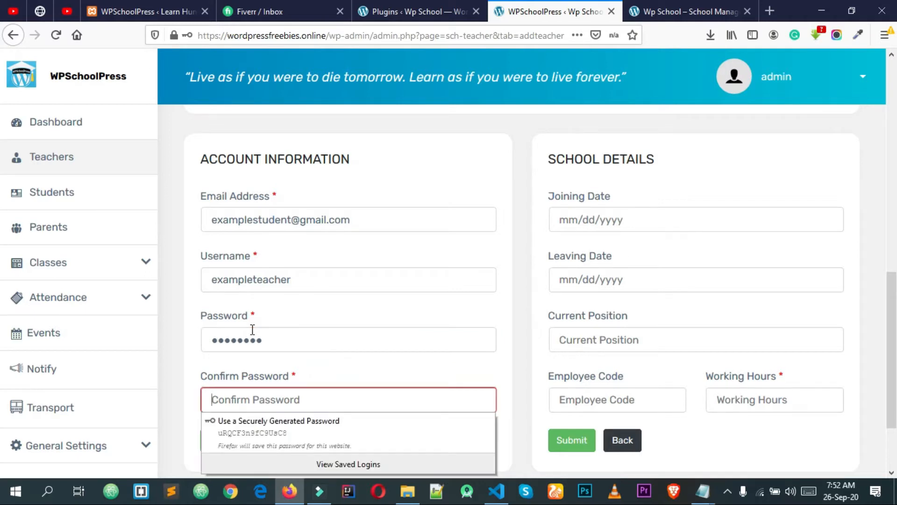
type("•••")
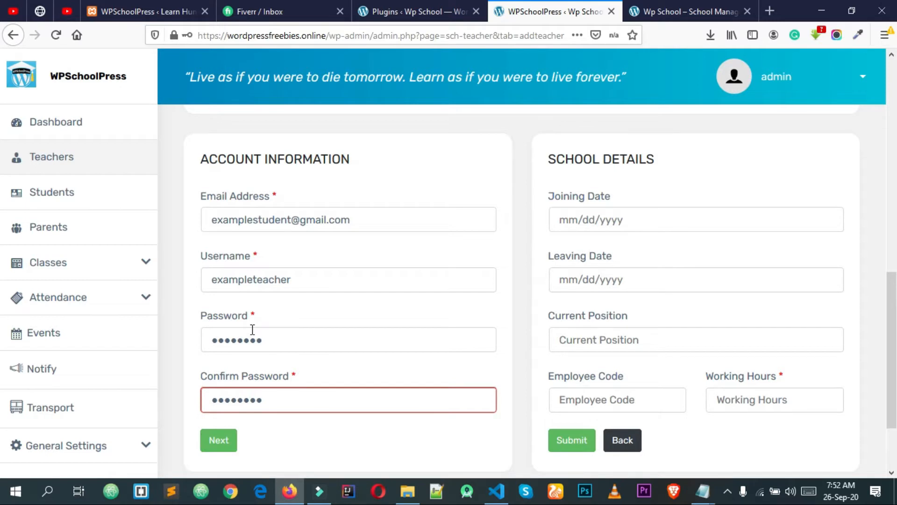
left_click(346, 376)
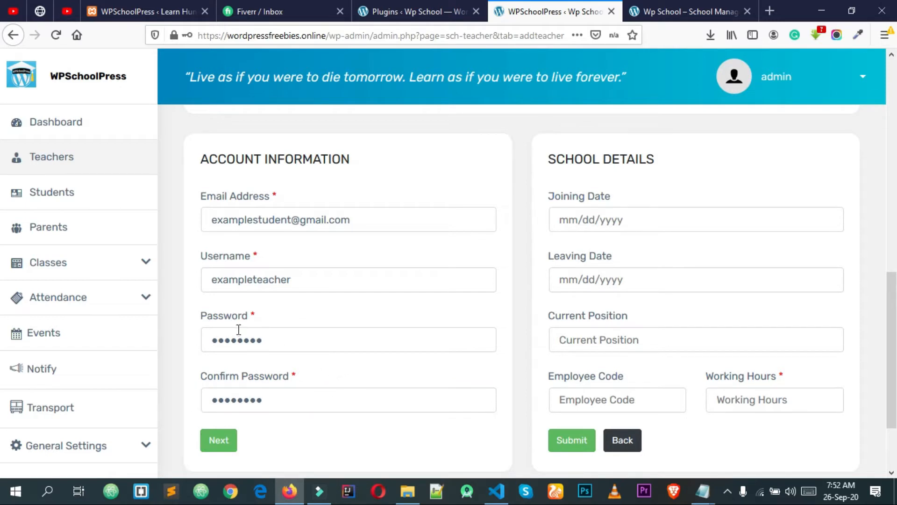
Set the joining date to 03/07/2018, leaving the leaving date empty
left_click(594, 222)
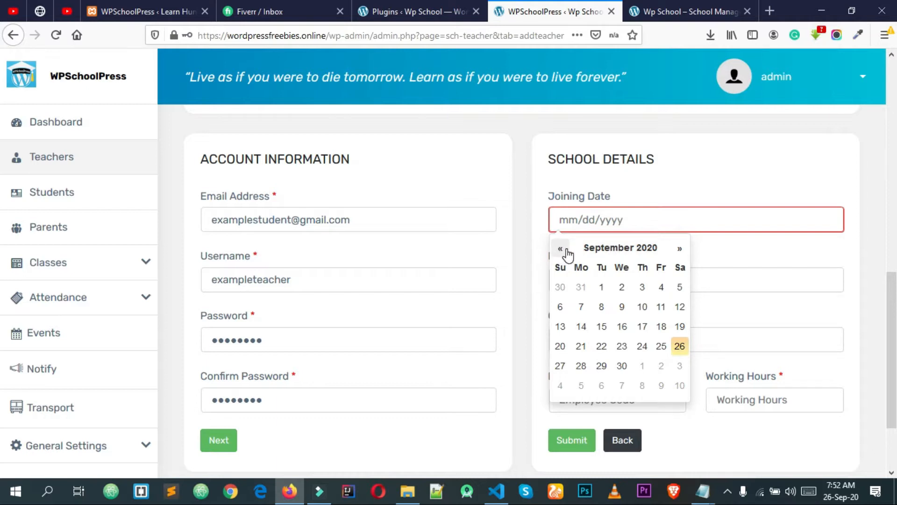
left_click(613, 248)
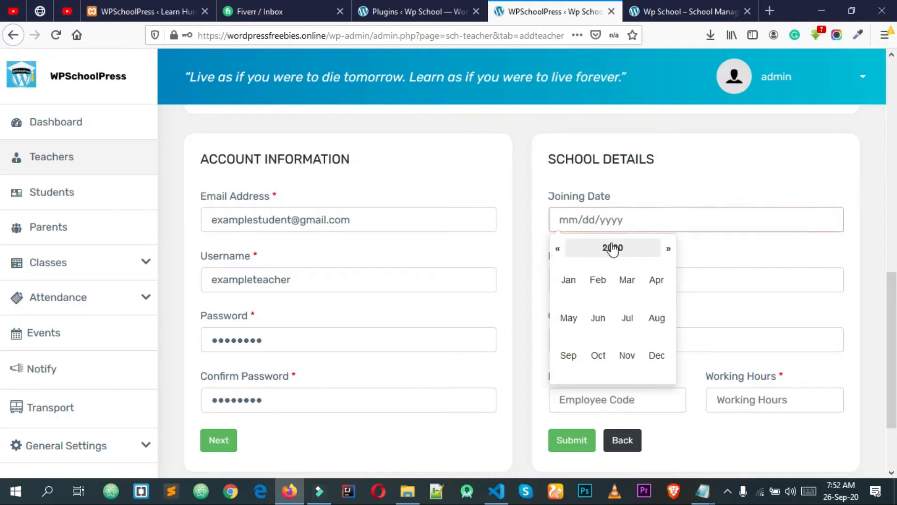
left_click(560, 250)
left_click(558, 251)
left_click(627, 279)
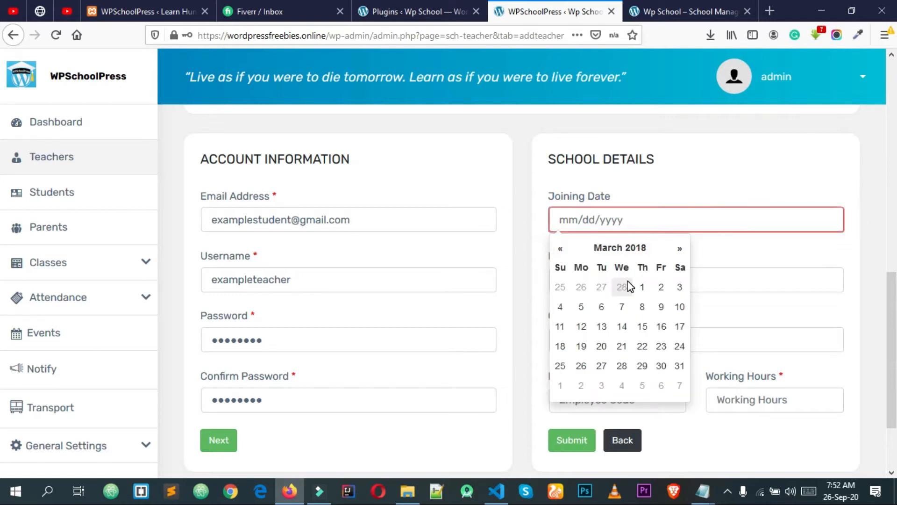
left_click(627, 307)
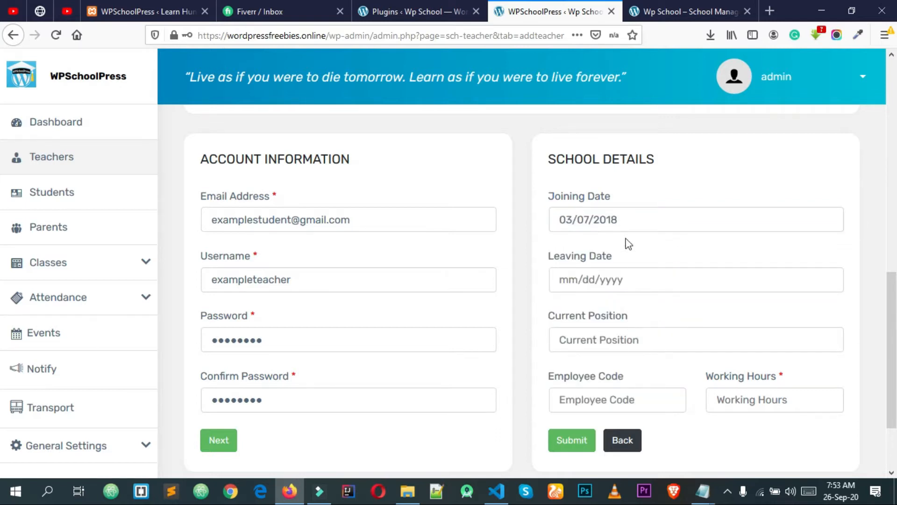
left_click(618, 281)
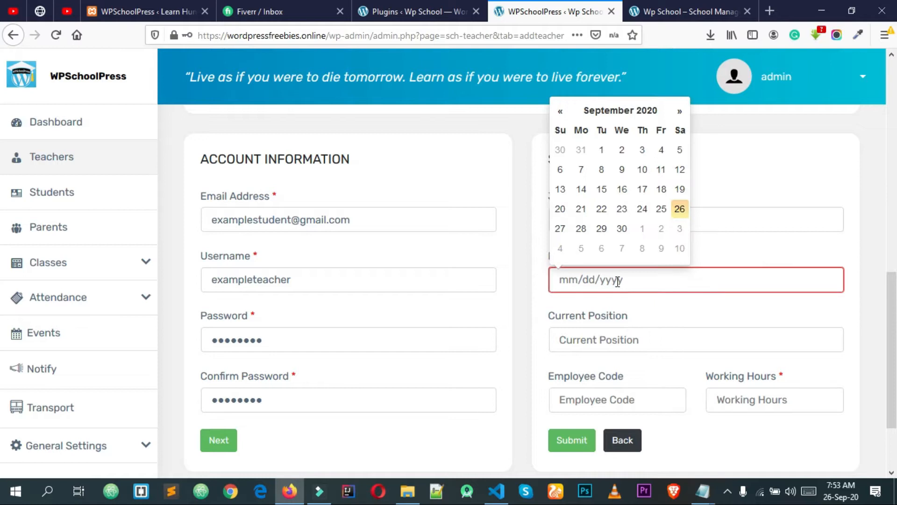
left_click(535, 300)
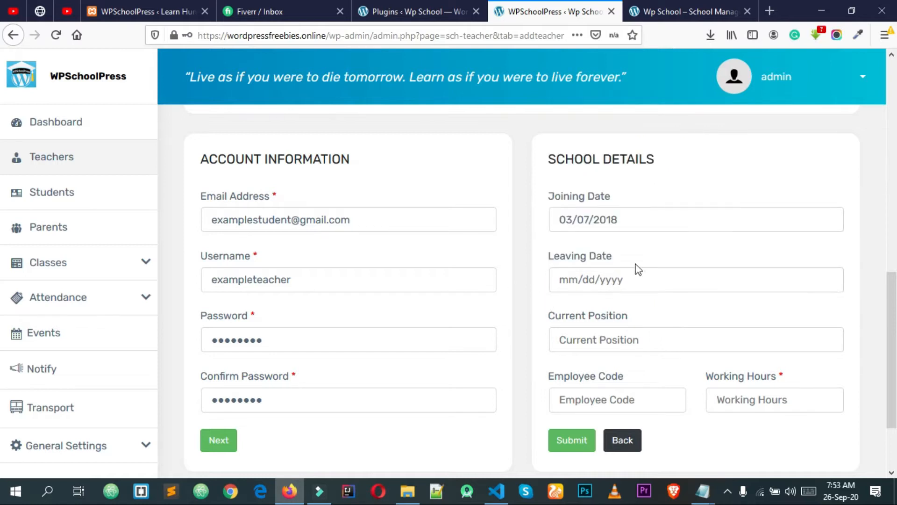
Set position Assistant Teacher, employee code 295, 8 working hours, and submit the teacher
left_click(604, 337)
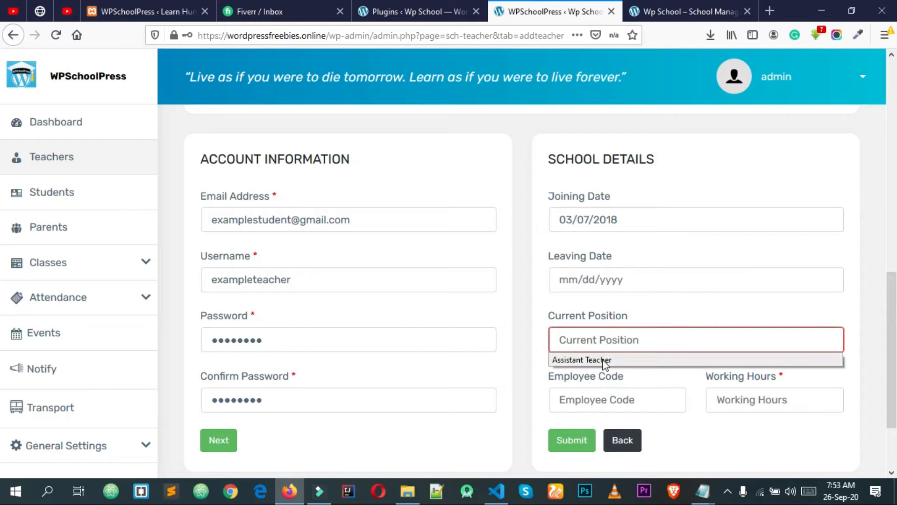
left_click(576, 361)
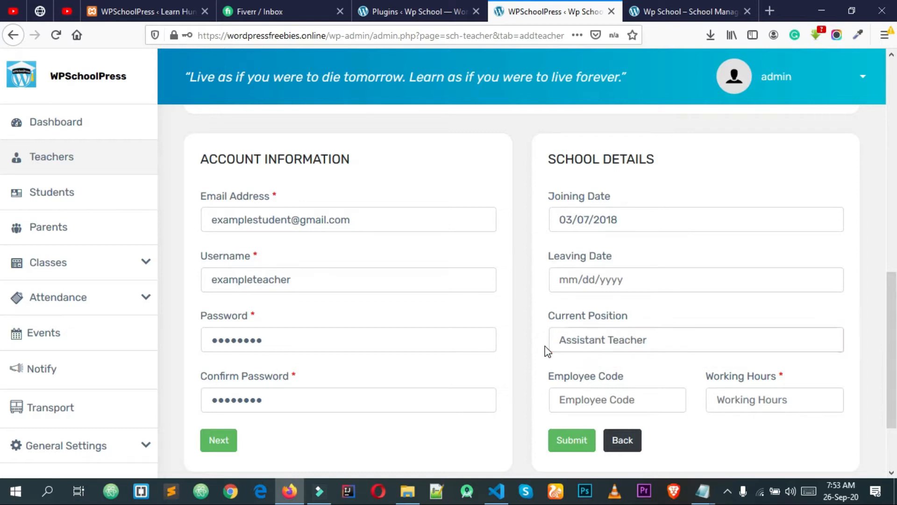
left_click(571, 398)
left_click(574, 419)
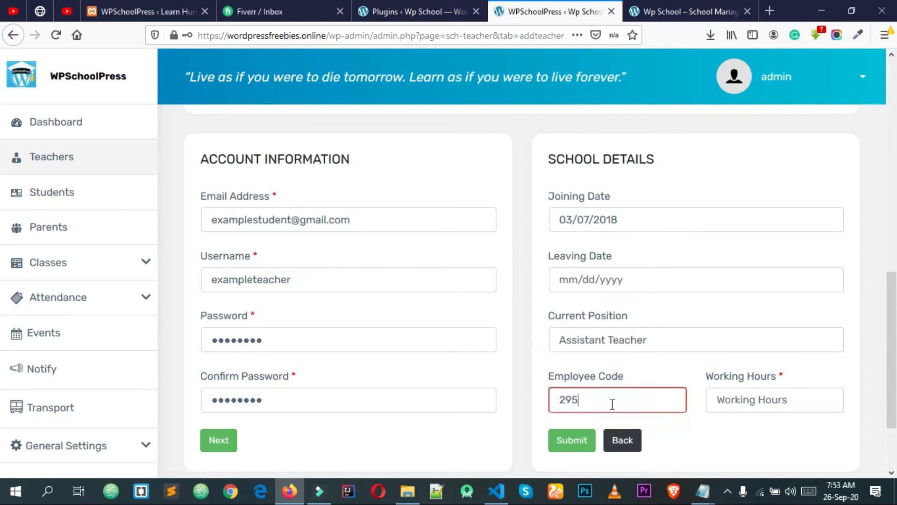
left_click(771, 395)
left_click(750, 418)
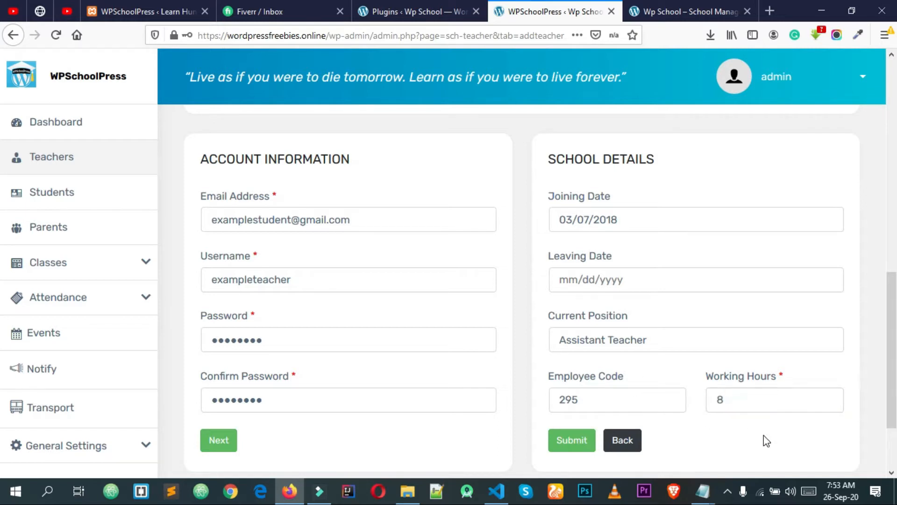
scroll(743, 432, "down", 2)
scroll(724, 411, "up", 4)
scroll(721, 408, "down", 4)
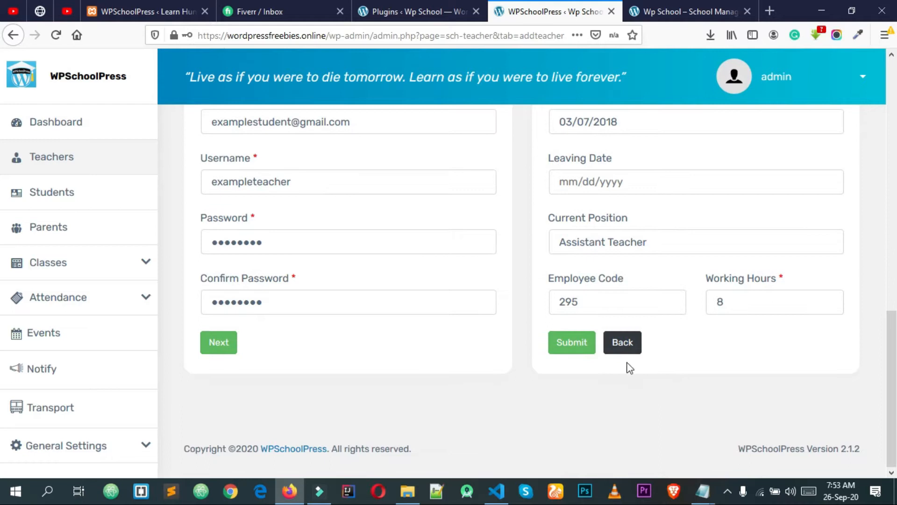
left_click(576, 348)
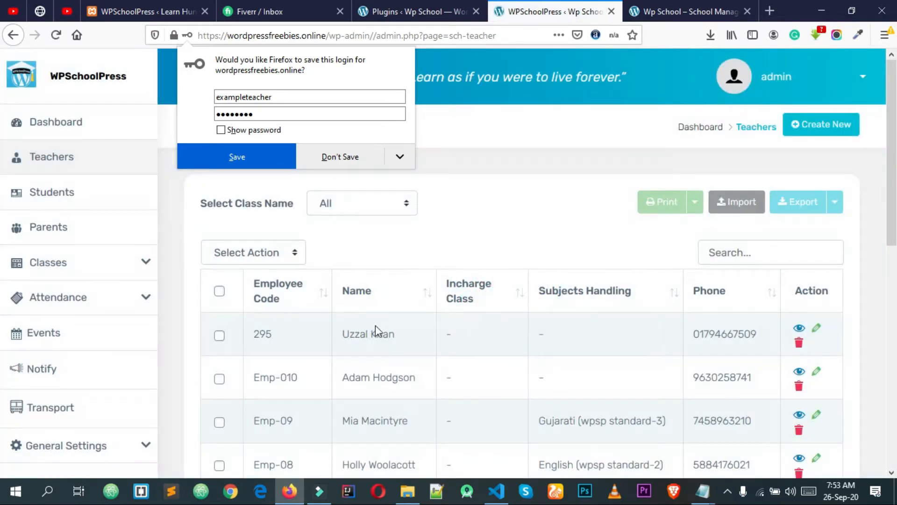
Open a private window and load wordpressfreebies.online/wp-admin
left_click_drag(767, 333, 697, 333)
left_click(665, 339)
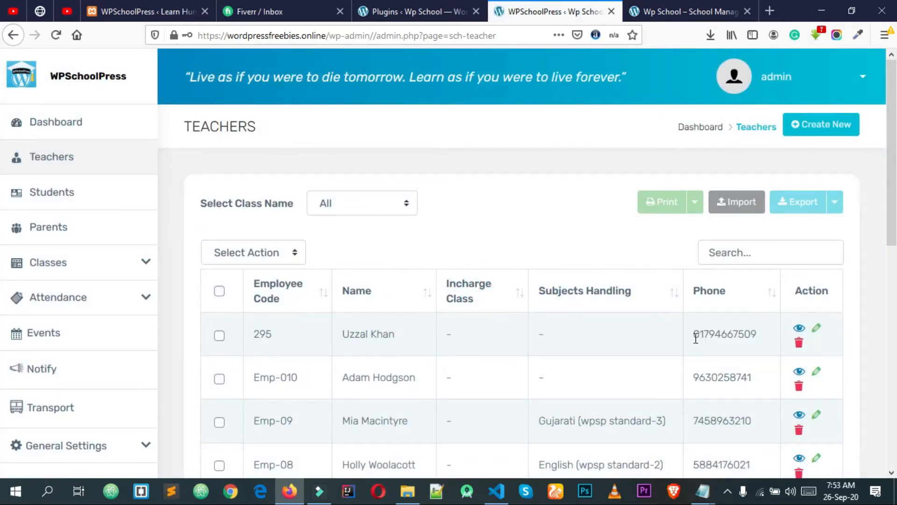
left_click(884, 35)
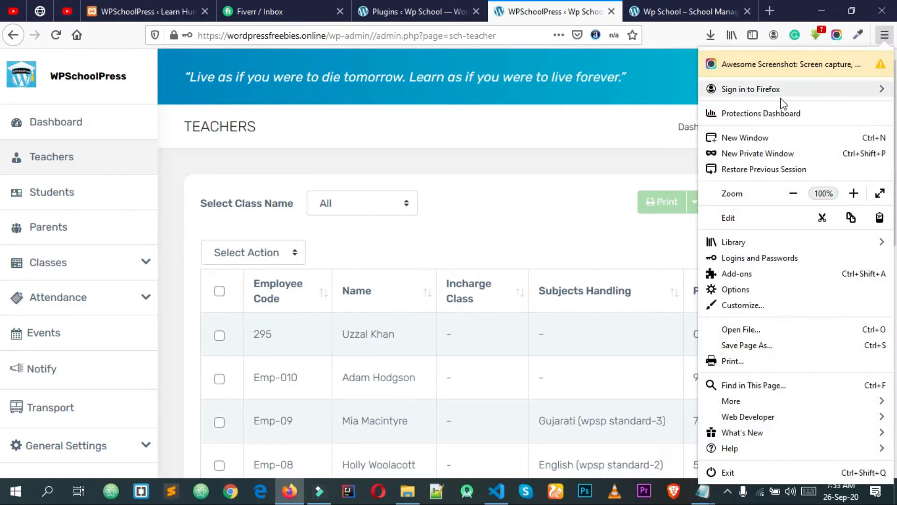
left_click(764, 154)
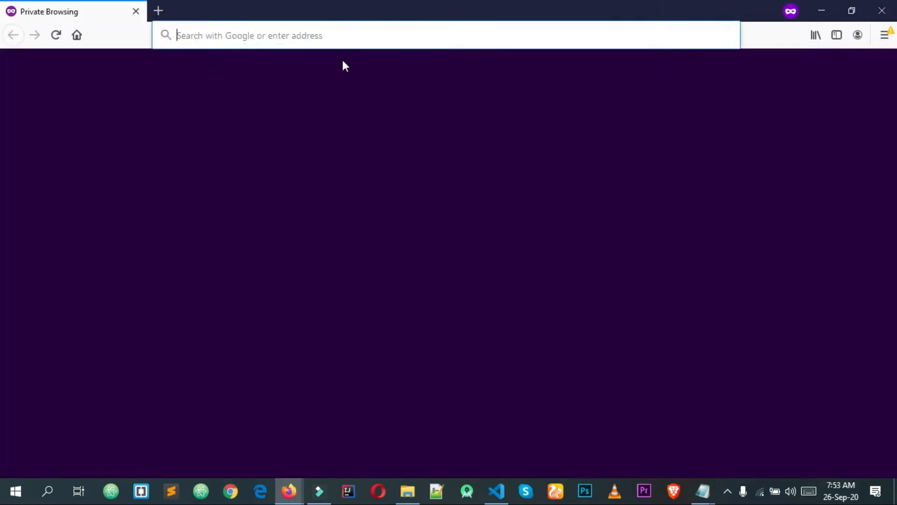
type("wordpressfreebies.online/")
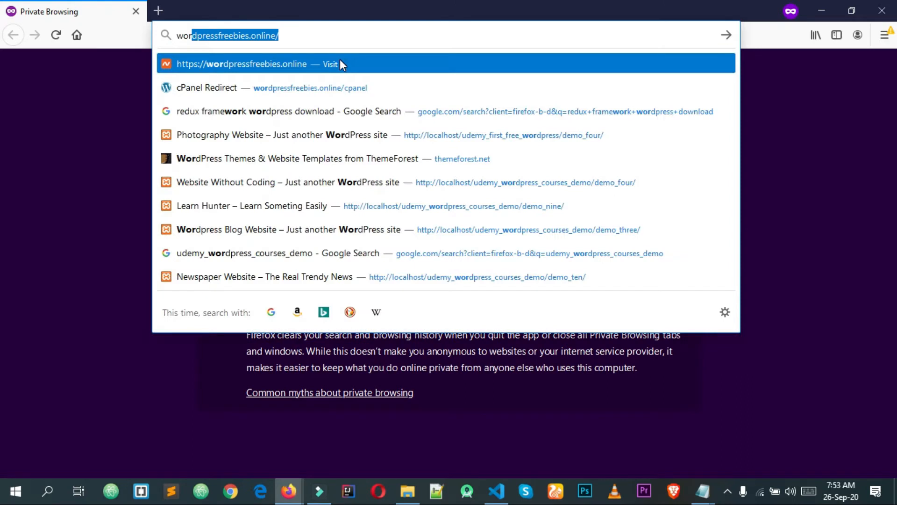
key("Right")
type("w")
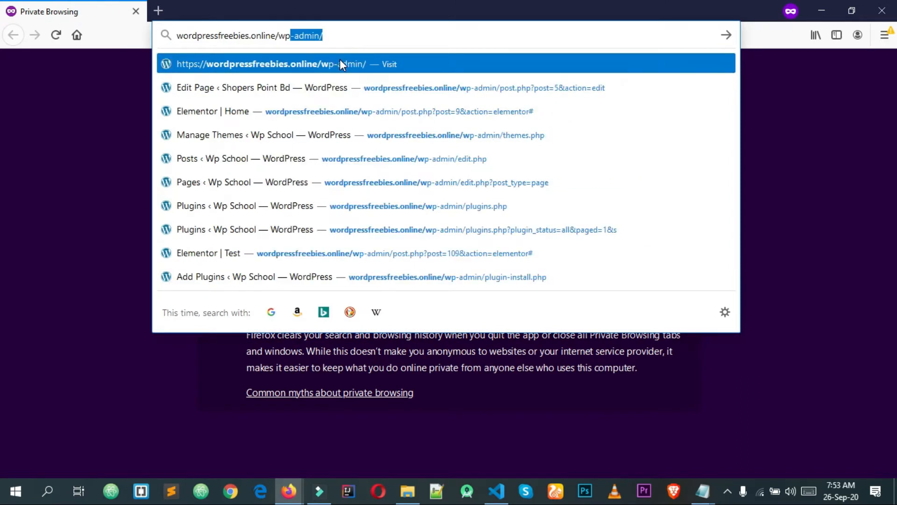
key("Return")
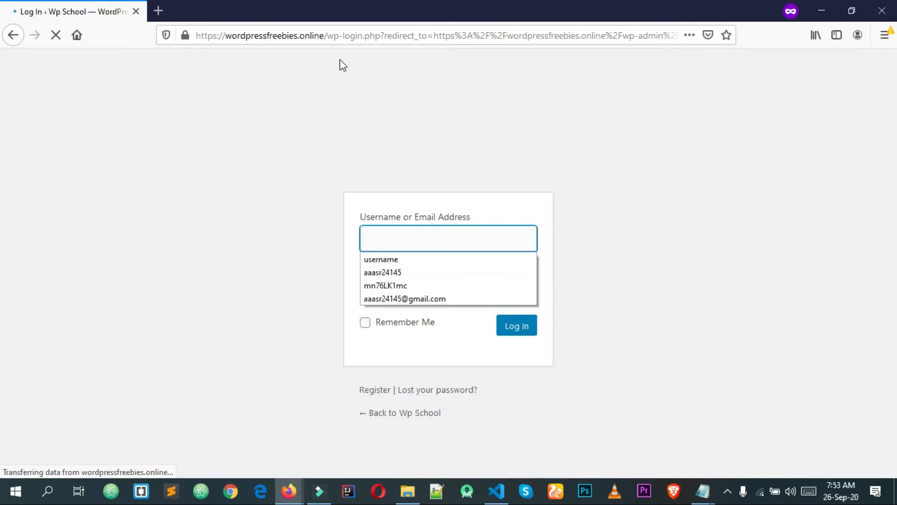
Look back at the teachers admin window, then return to the private login window
left_click(288, 490)
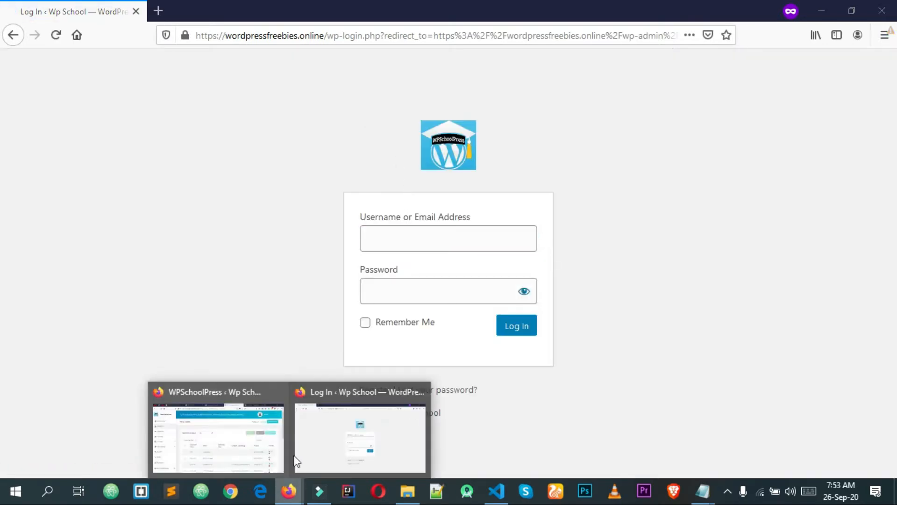
left_click(251, 444)
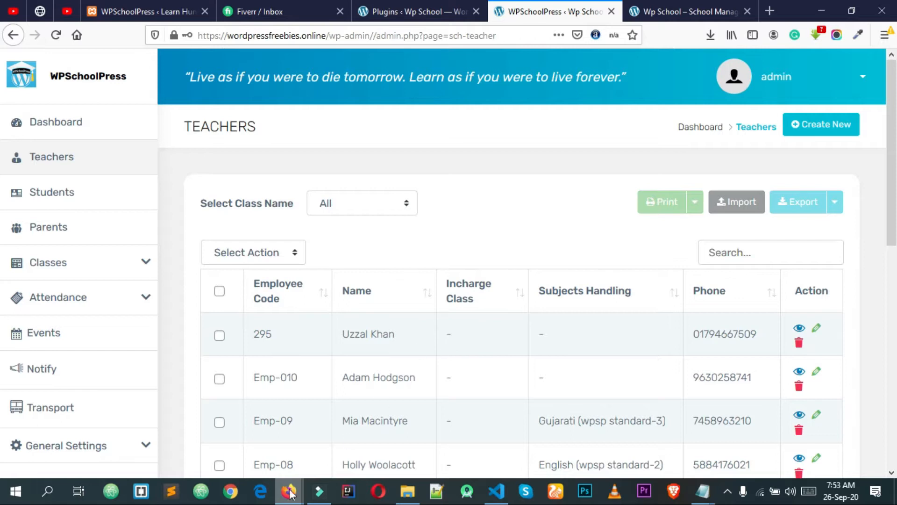
mouse_move(298, 490)
left_click(352, 447)
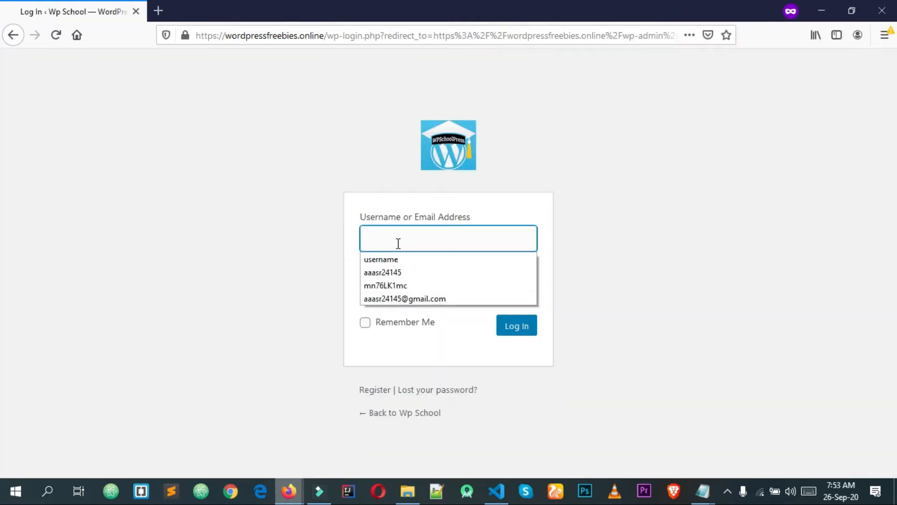
Log in with the new teacher's username and password after a failed first attempt
type("exampl")
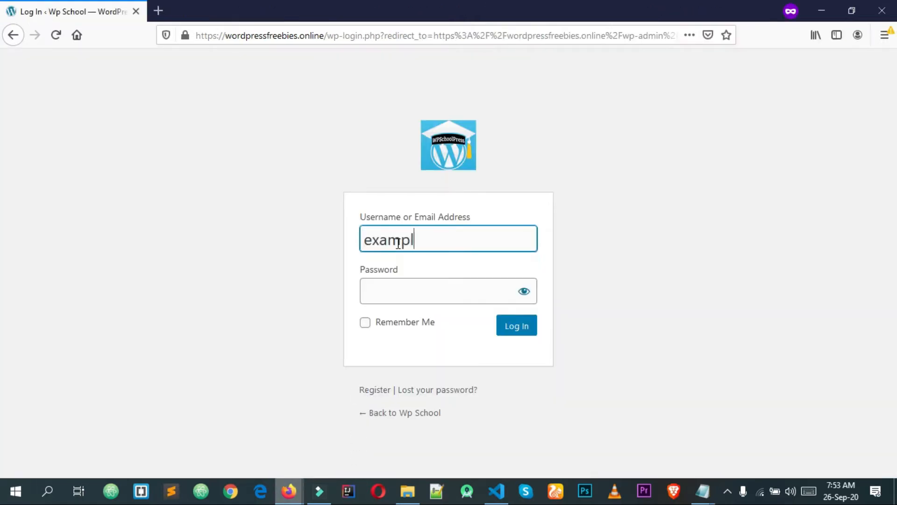
type("estudent")
key("Tab")
type("••")
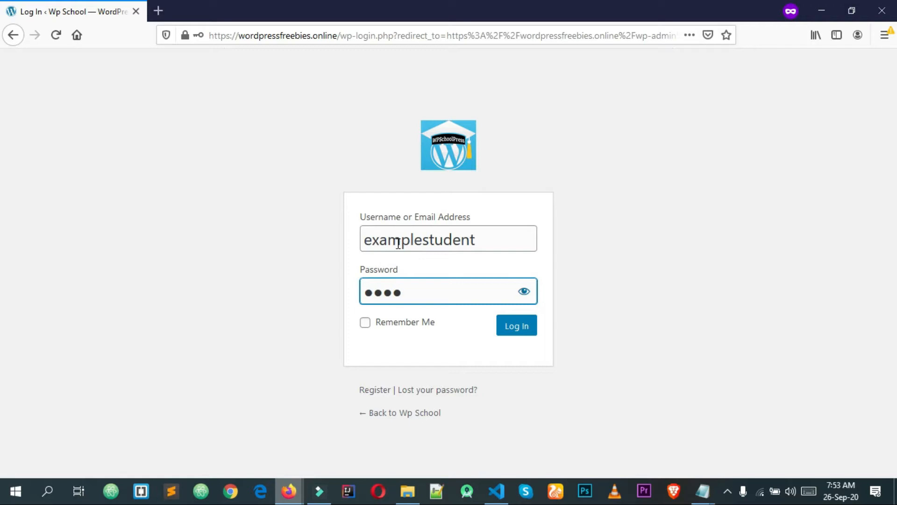
type("••")
key("Return")
left_click(412, 290)
type("e")
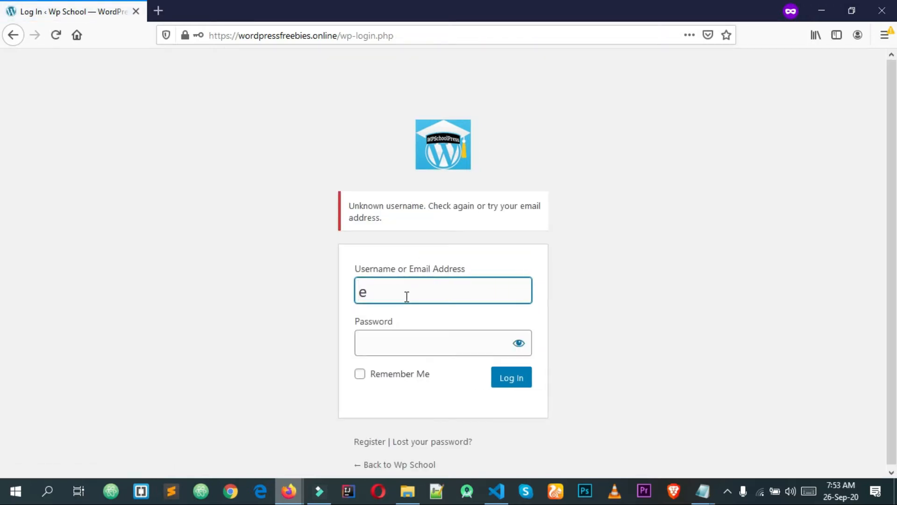
type("xampleteacher")
key("Tab")
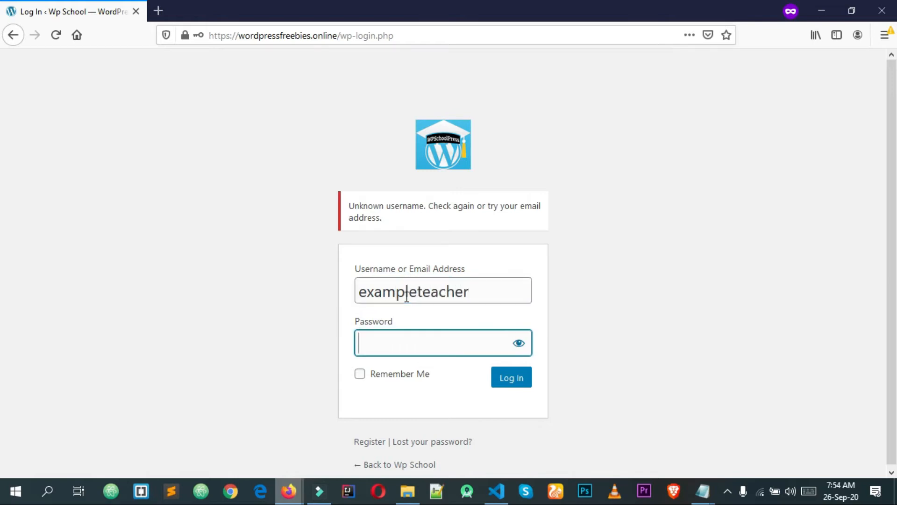
type("*******")
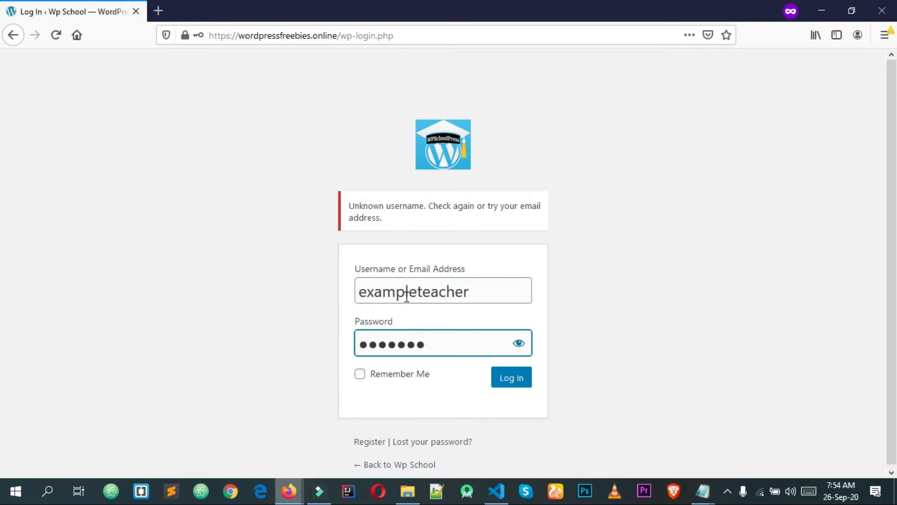
key("Return")
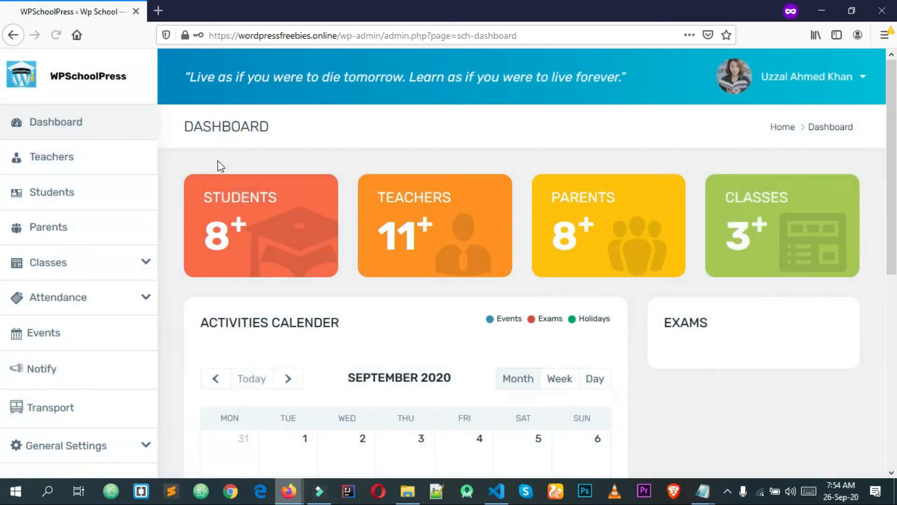
scroll(241, 190, "down", 7)
scroll(269, 277, "up", 6)
left_click(143, 265)
left_click(144, 273)
scroll(468, 234, "down", 7)
scroll(296, 242, "up", 7)
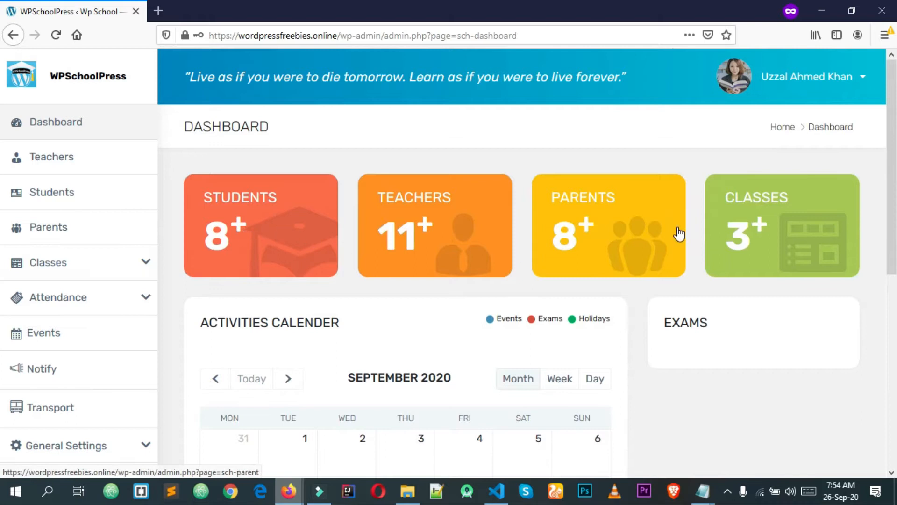
scroll(679, 234, "down", 7)
scroll(689, 248, "up", 7)
scroll(61, 356, "down", 7)
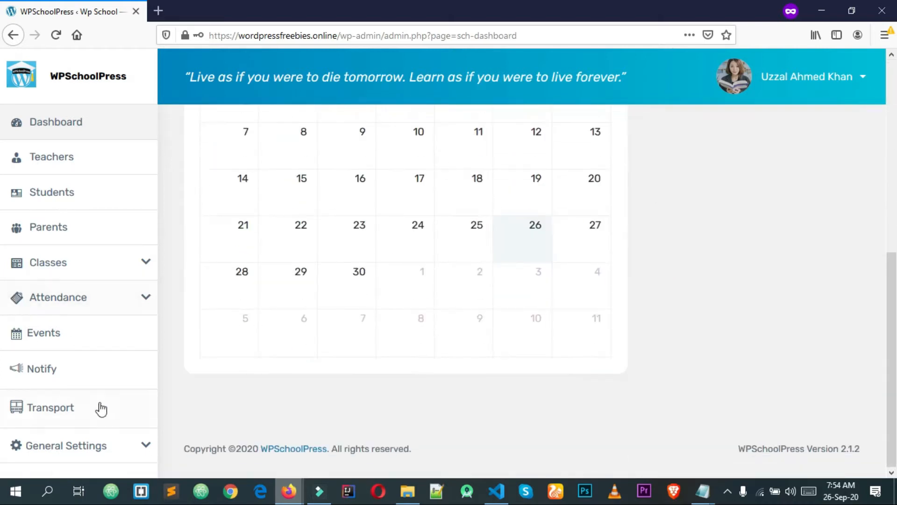
left_click(142, 274)
scroll(126, 430, "down", 3)
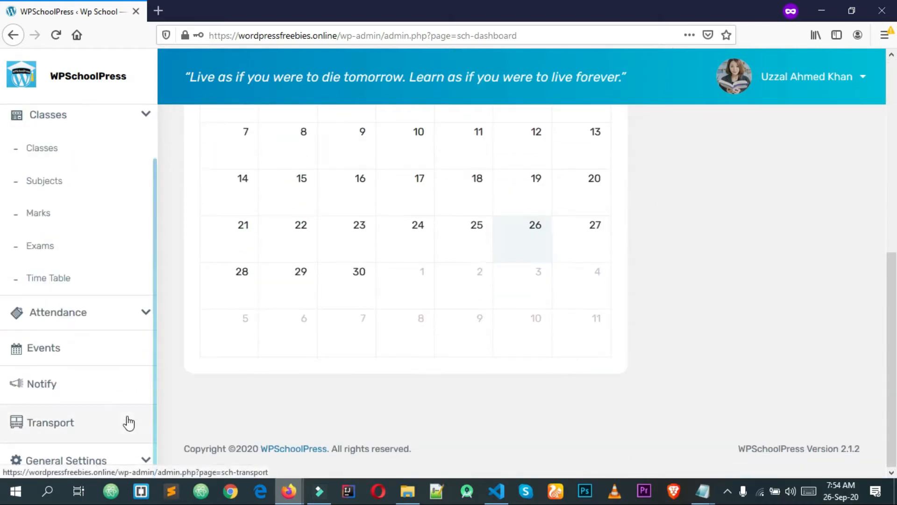
left_click(122, 317)
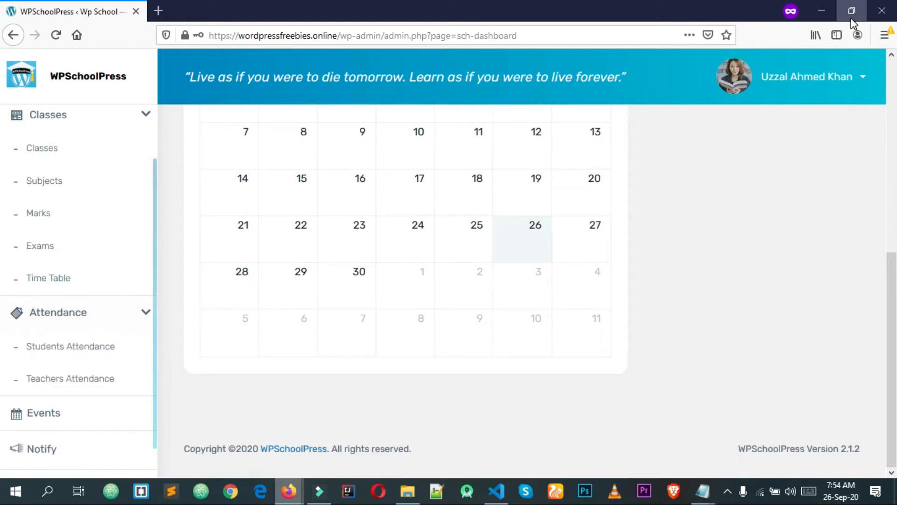
scroll(394, 265, "up", 7)
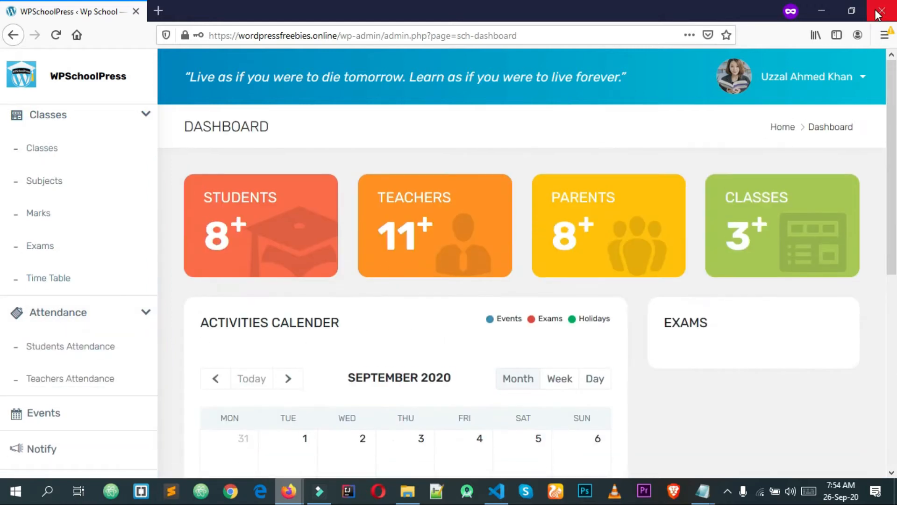
Close the extra dashboard window and open Classes > Classes in the admin sidebar
left_click(880, 10)
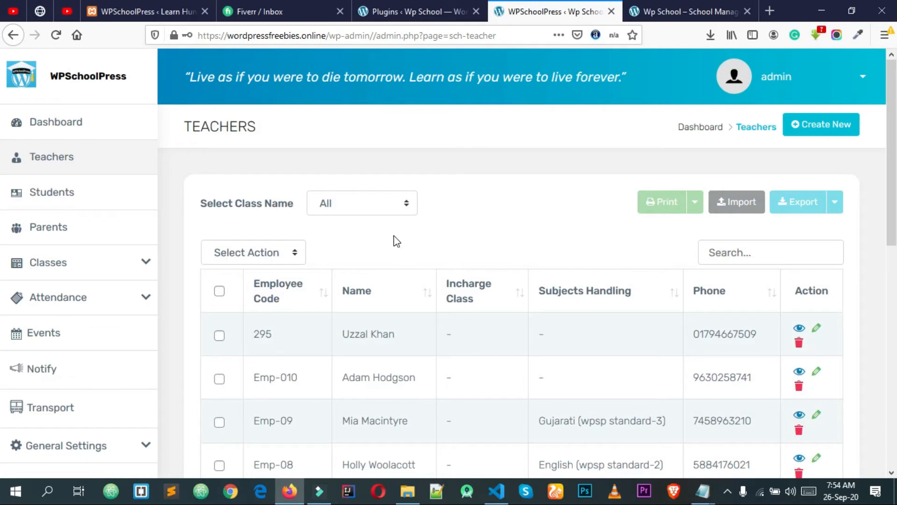
scroll(618, 196, "down", 3)
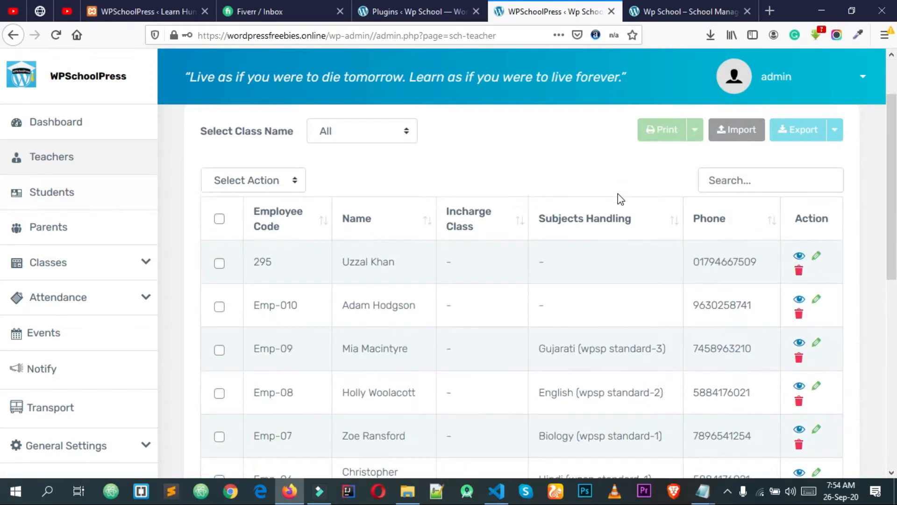
left_click(145, 262)
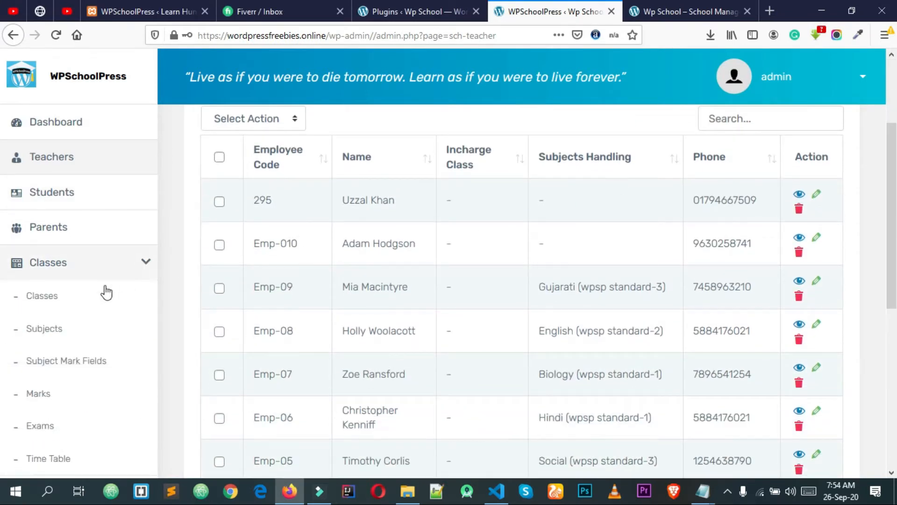
left_click(64, 297)
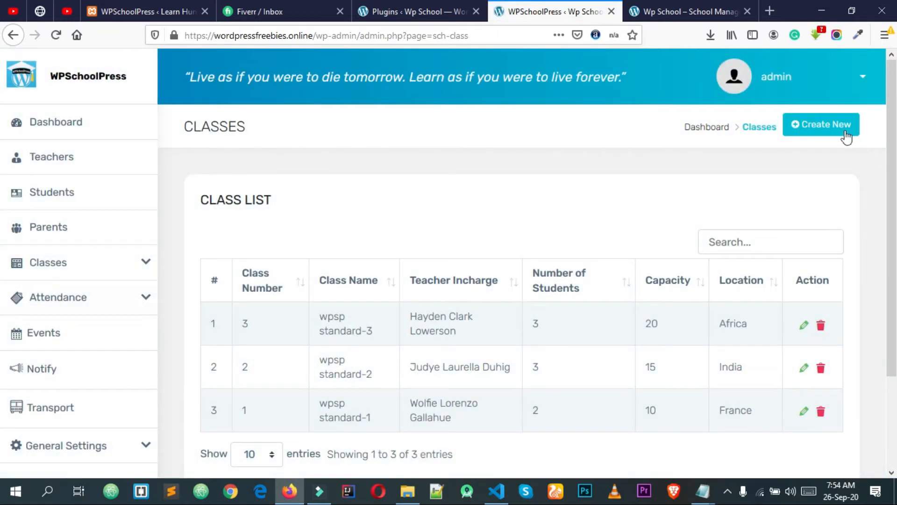
Review the list of wpsp standard-1 to standard-3 with capacities 10, 15 and 20
scroll(345, 322, "down", 1)
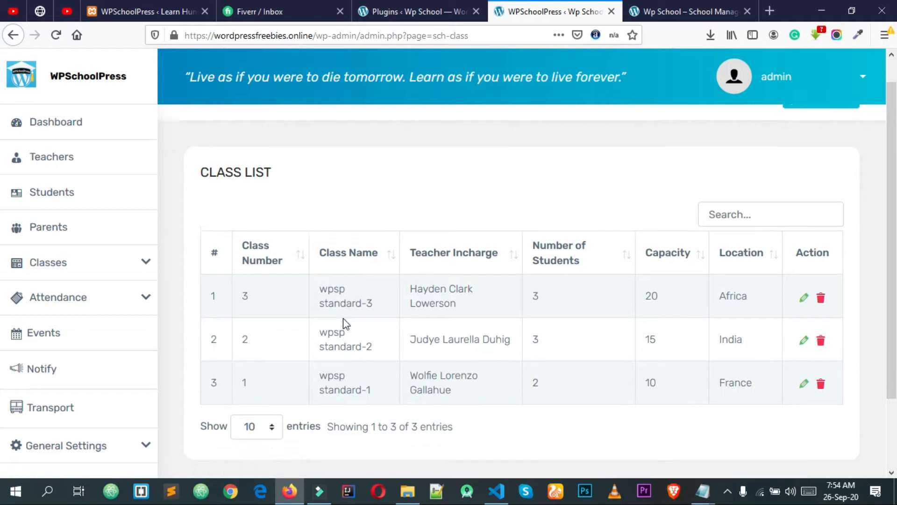
scroll(346, 323, "down", 2)
left_click_drag(324, 244, 514, 353)
left_click(514, 352)
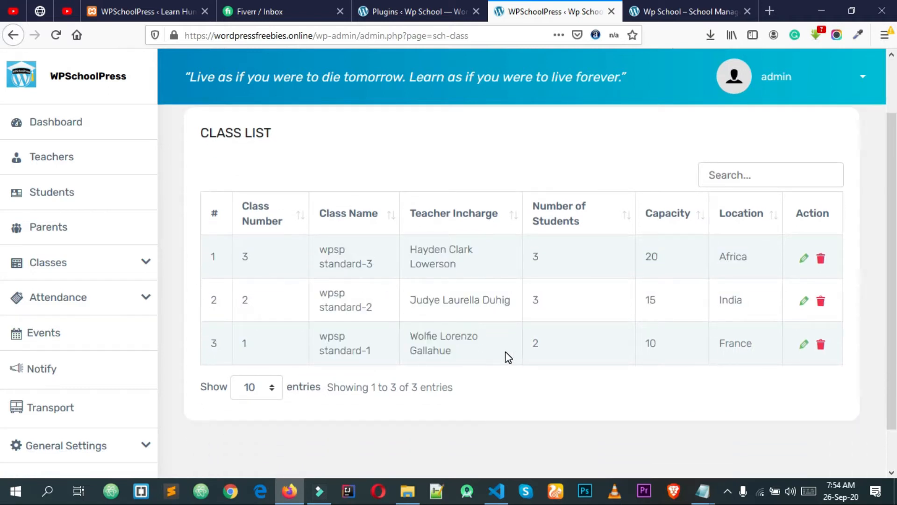
scroll(508, 357, "up", 3)
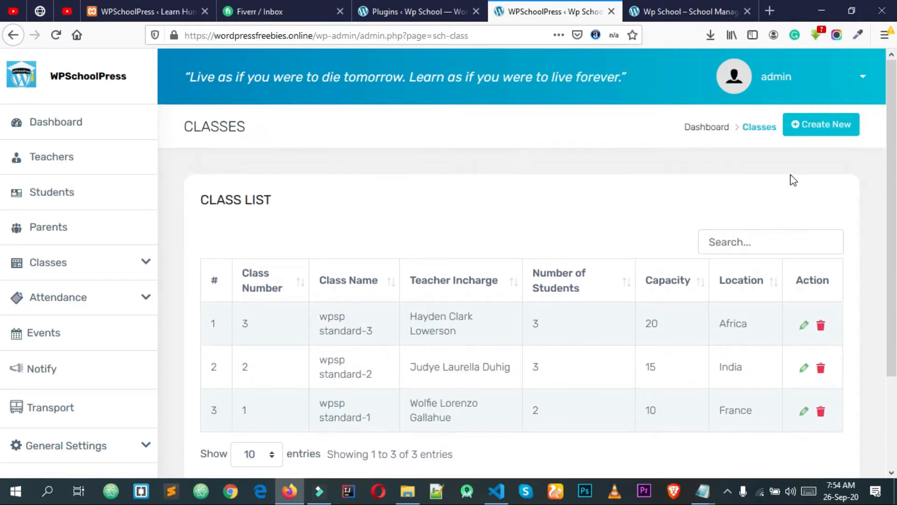
scroll(415, 339, "down", 2)
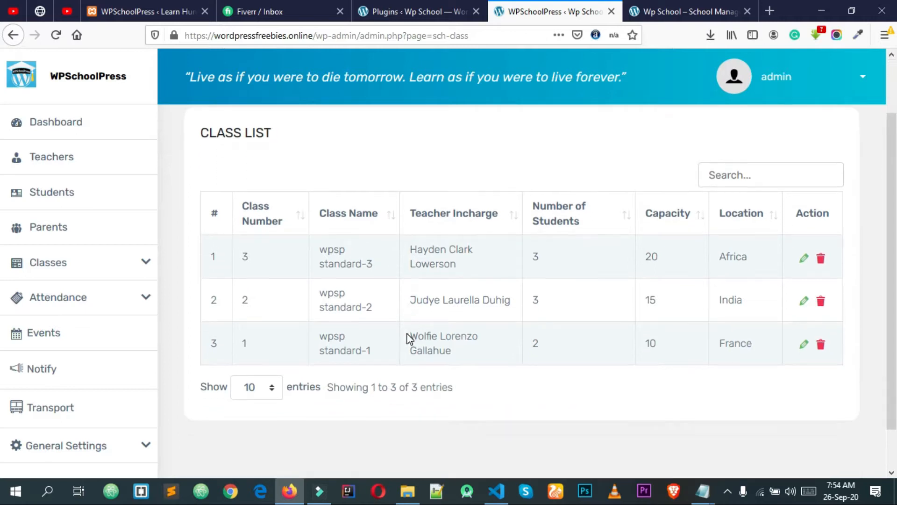
scroll(418, 336, "up", 2)
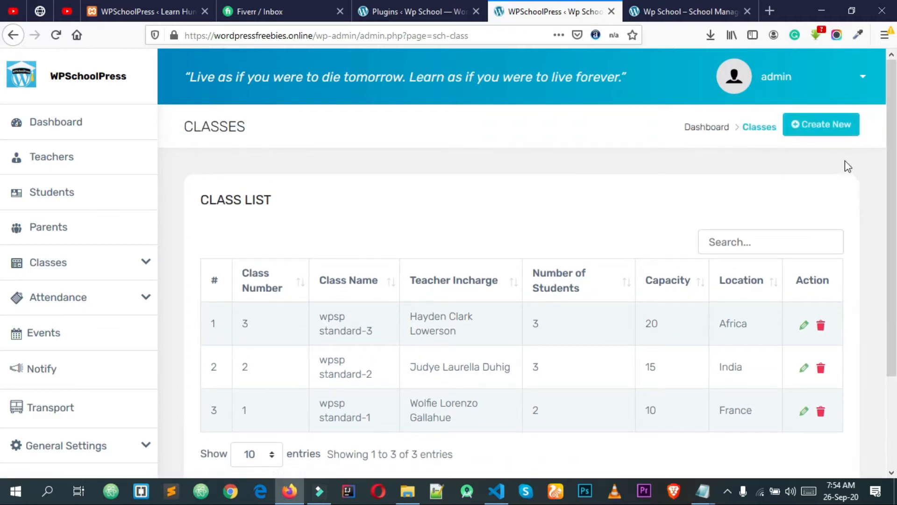
Start a new class and enter the class name 'Standard 4'
left_click(820, 122)
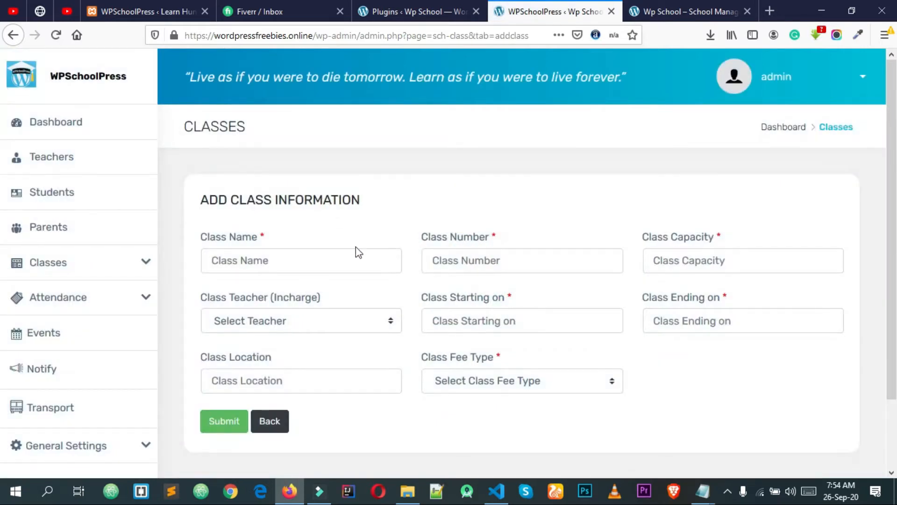
left_click(270, 264)
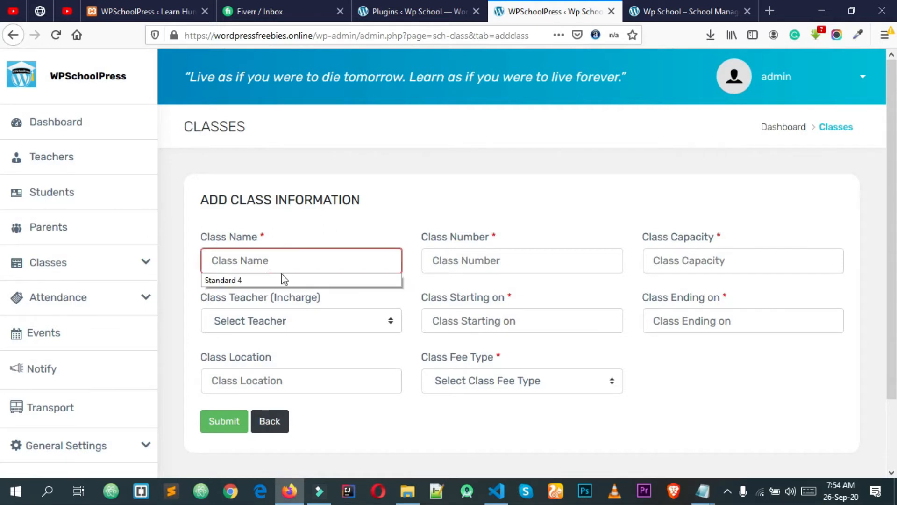
left_click(282, 280)
left_click_drag(317, 259, 188, 265)
Set the class number to 29 and the class capacity to 30
left_click(271, 269)
left_click(467, 260)
left_click(467, 281)
left_click(461, 257)
left_click(460, 240)
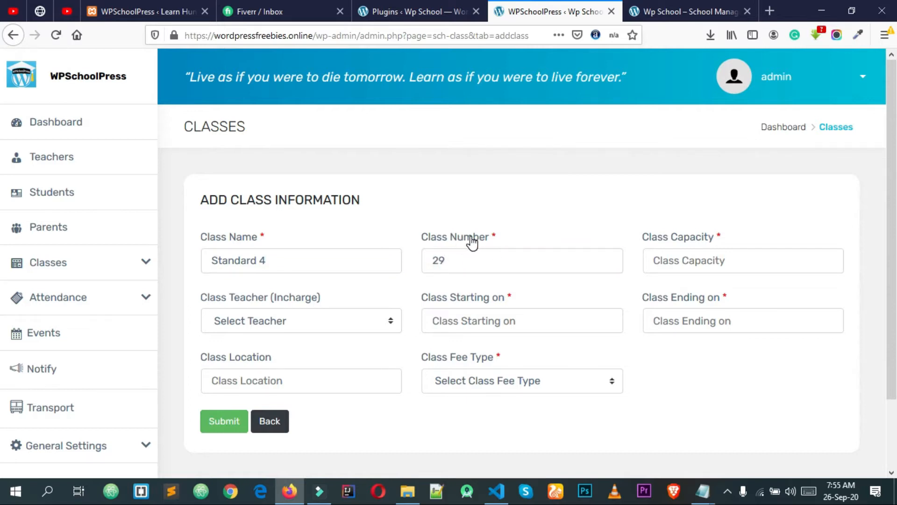
left_click(700, 259)
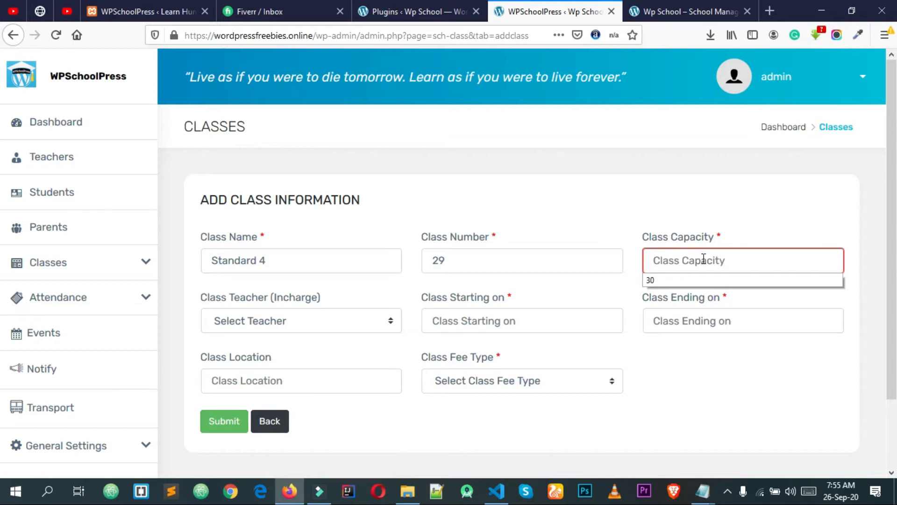
left_click(707, 279)
left_click(671, 234)
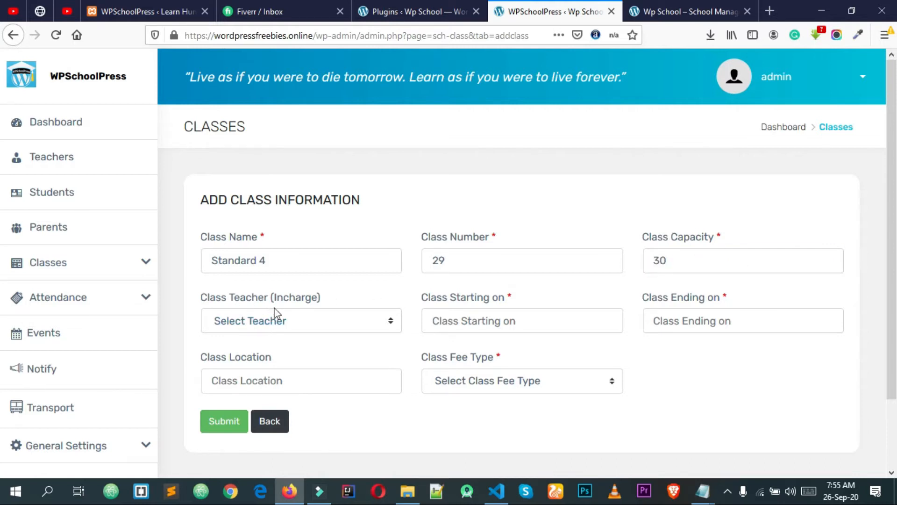
Assign a teacher in charge from the Class Teacher dropdown
left_click(260, 325)
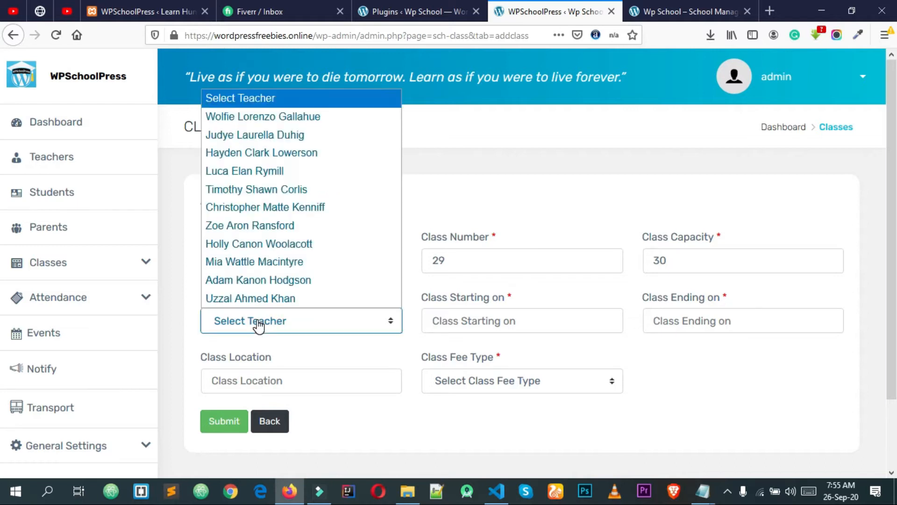
left_click(259, 323)
left_click(259, 323)
left_click(276, 298)
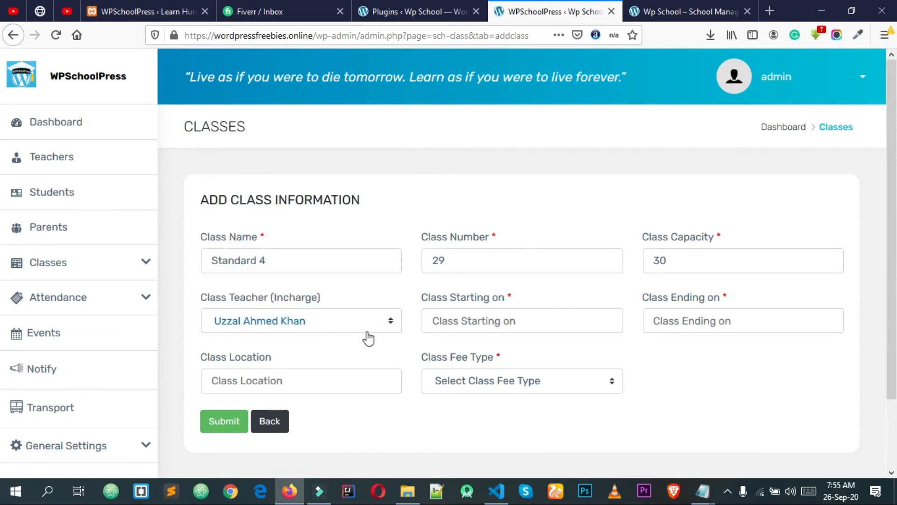
Set the class start date to 01/01/2021 with the calendar picker
left_click(482, 317)
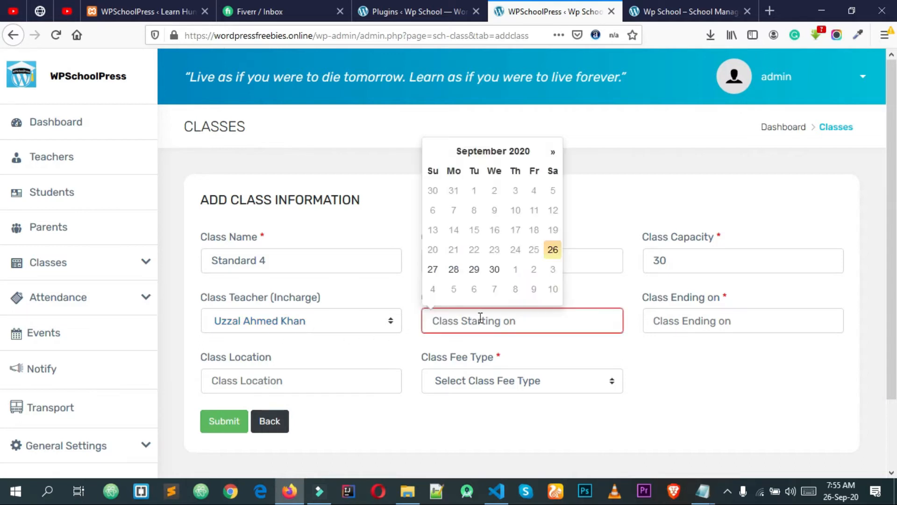
left_click(545, 343)
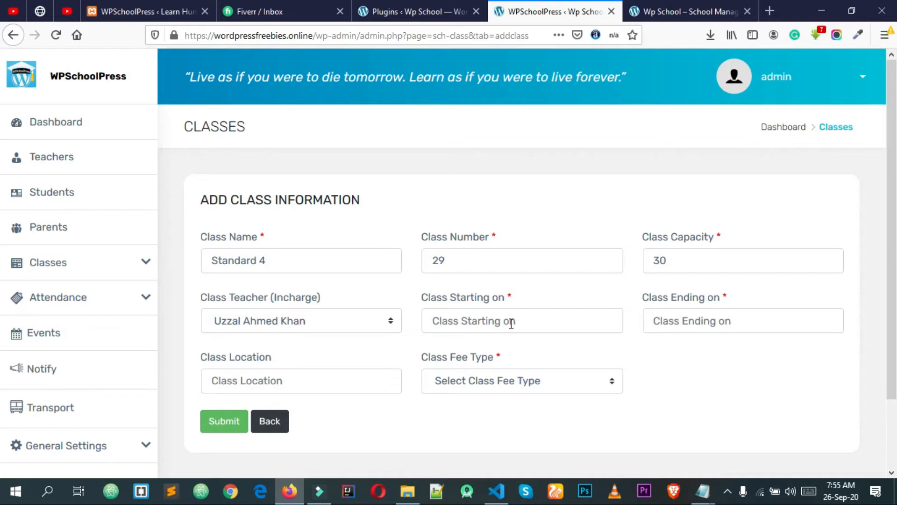
left_click(512, 323)
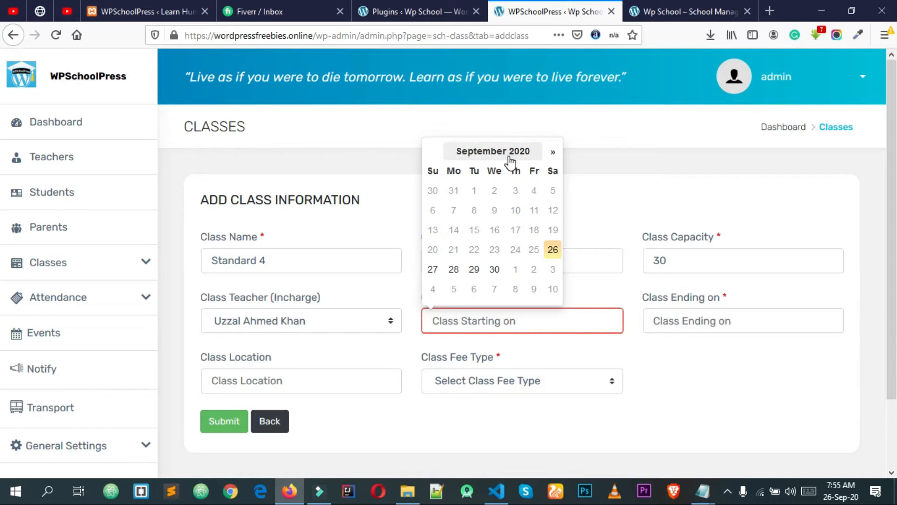
left_click(552, 152)
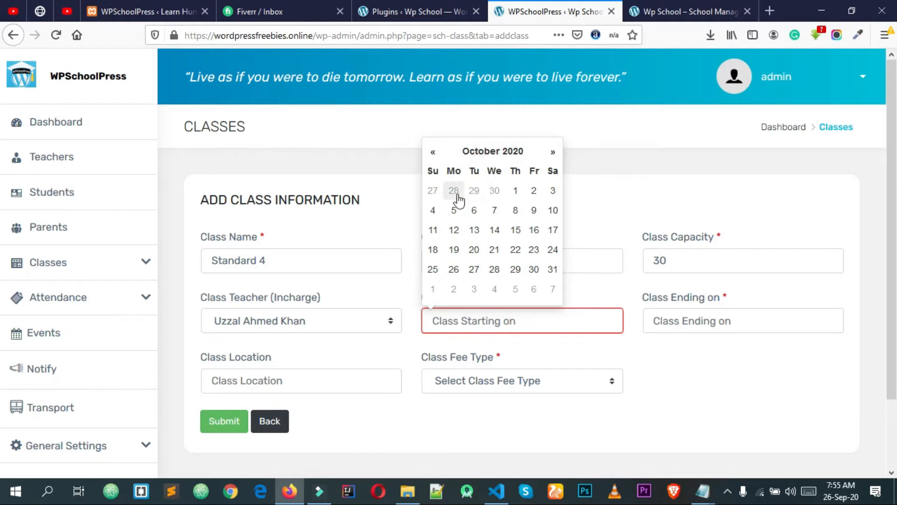
left_click(553, 152)
left_click(553, 152)
left_click(553, 152)
left_click(553, 152)
left_click(553, 153)
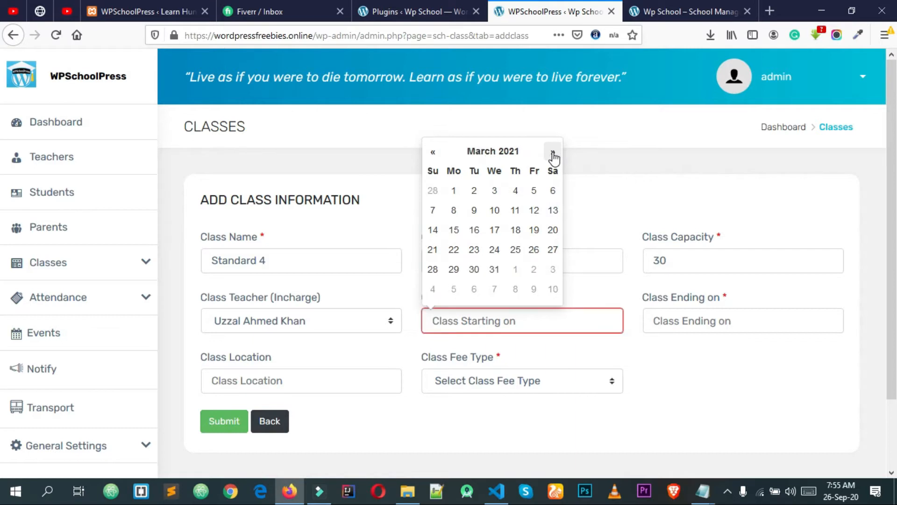
left_click(438, 154)
left_click(438, 154)
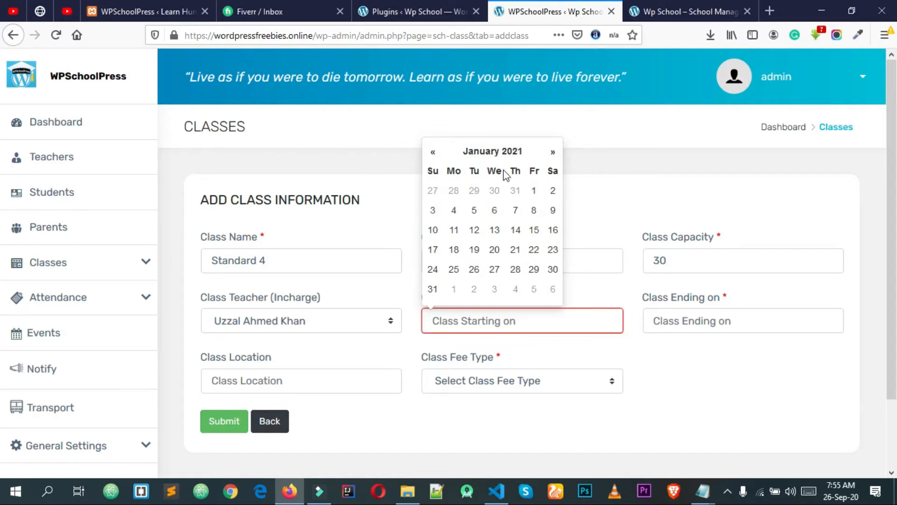
left_click(534, 191)
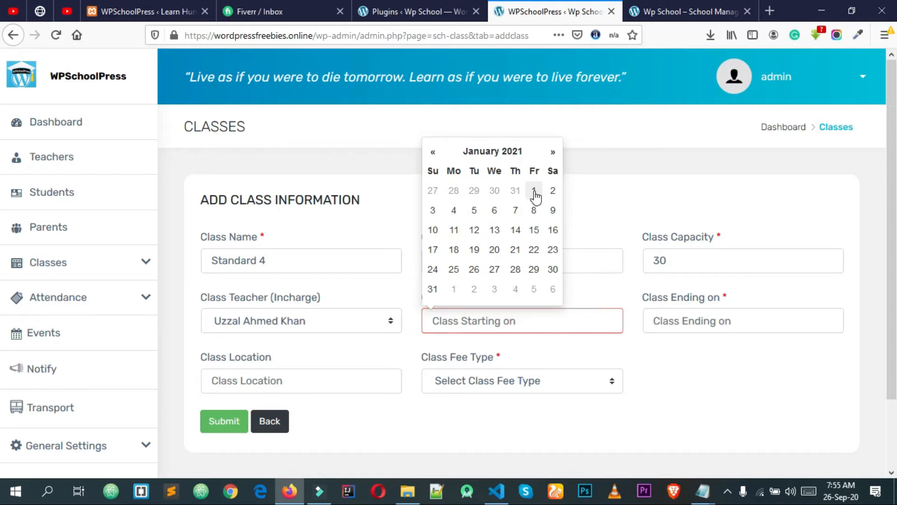
Set the class end date to 01/01/2022 and confirm it in the calendar
left_click(706, 326)
left_click(774, 153)
left_click(773, 152)
left_click(774, 152)
left_click(773, 152)
left_click(773, 153)
left_click(773, 153)
left_click(774, 154)
left_click(774, 153)
left_click(773, 153)
left_click(773, 153)
left_click(774, 153)
left_click(774, 153)
left_click(774, 153)
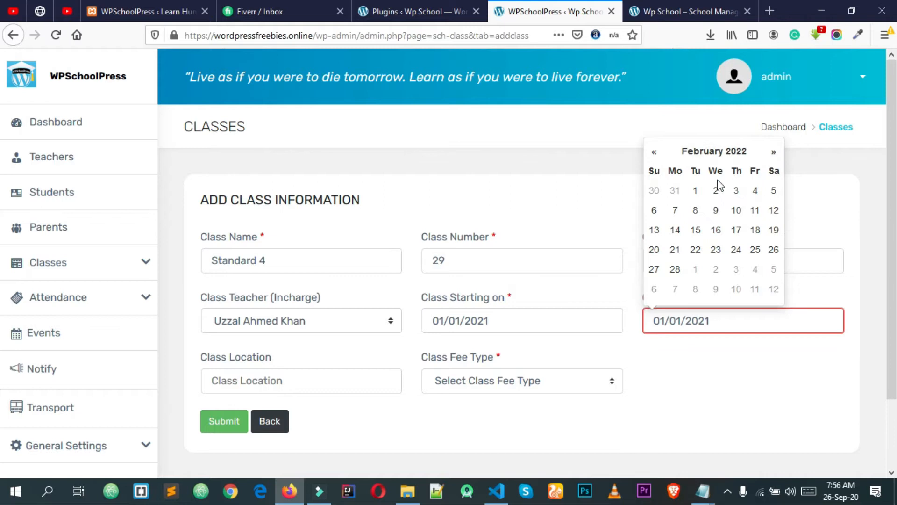
left_click(654, 153)
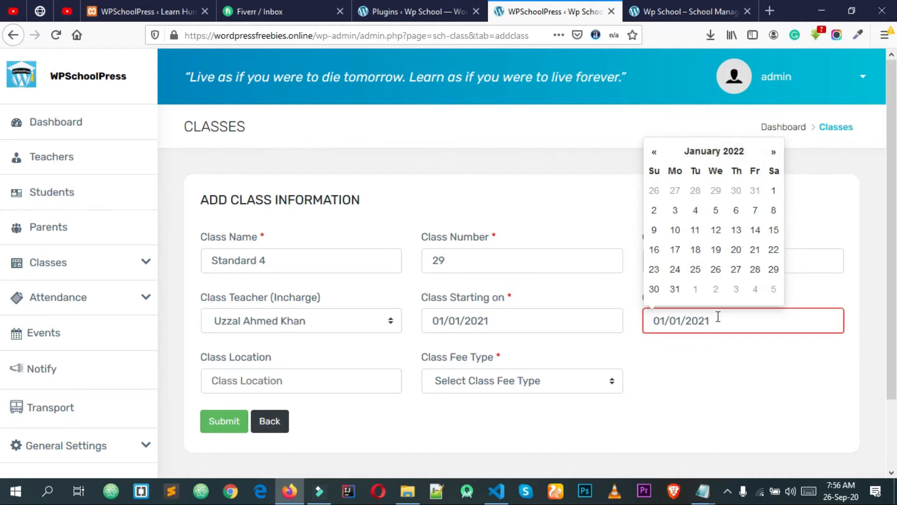
left_click(773, 192)
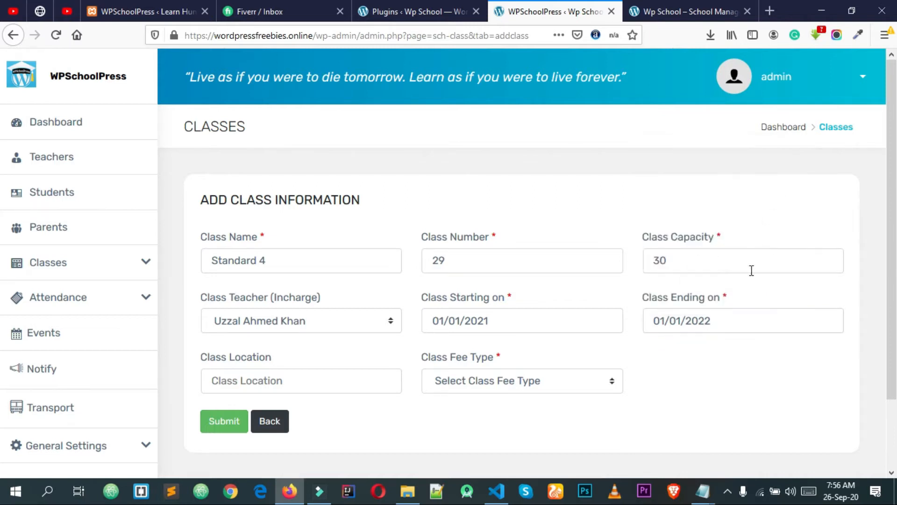
left_click(711, 316)
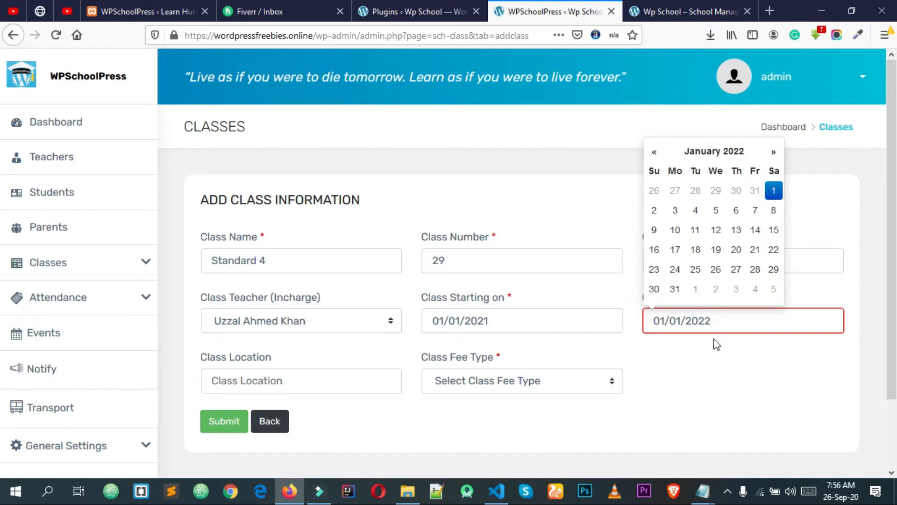
left_click(736, 341)
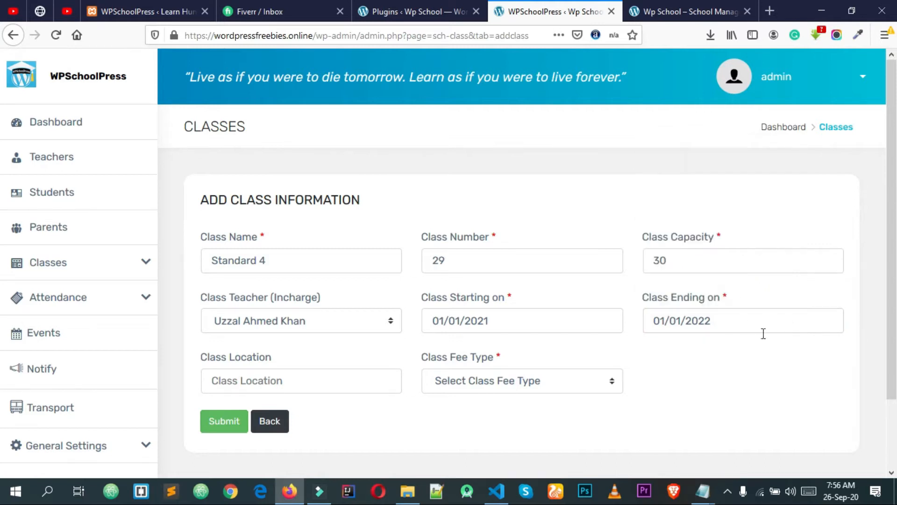
Enter location '3rd Floor', choose fee type Free, and submit the Standard 4 class
scroll(655, 336, "down", 3)
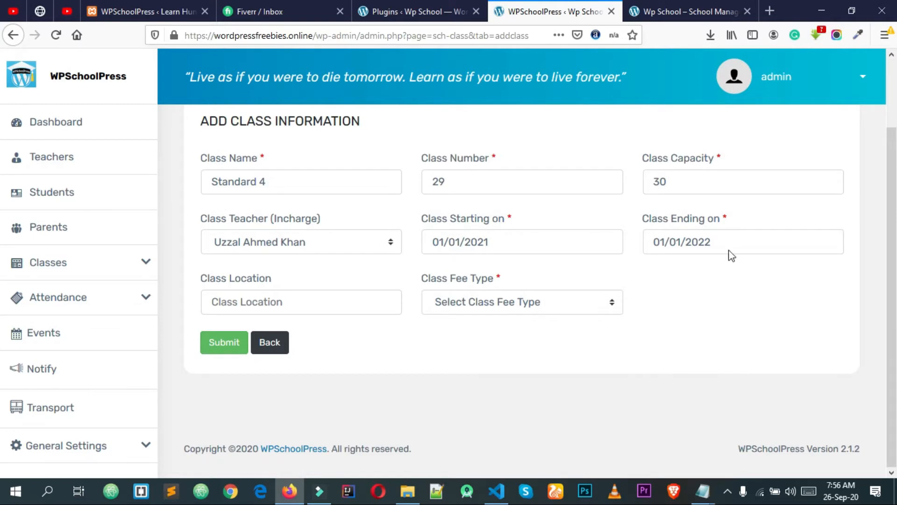
left_click(290, 303)
left_click(295, 321)
left_click(302, 304)
type("Floor")
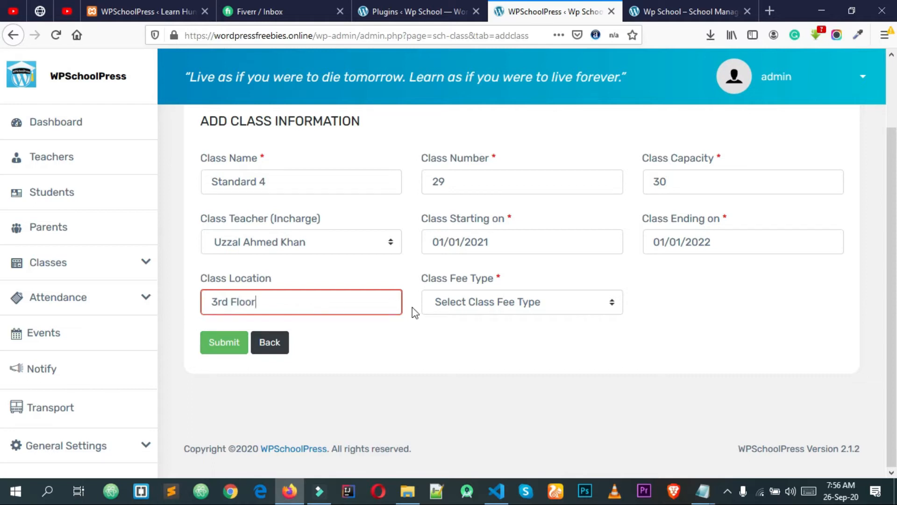
left_click(451, 309)
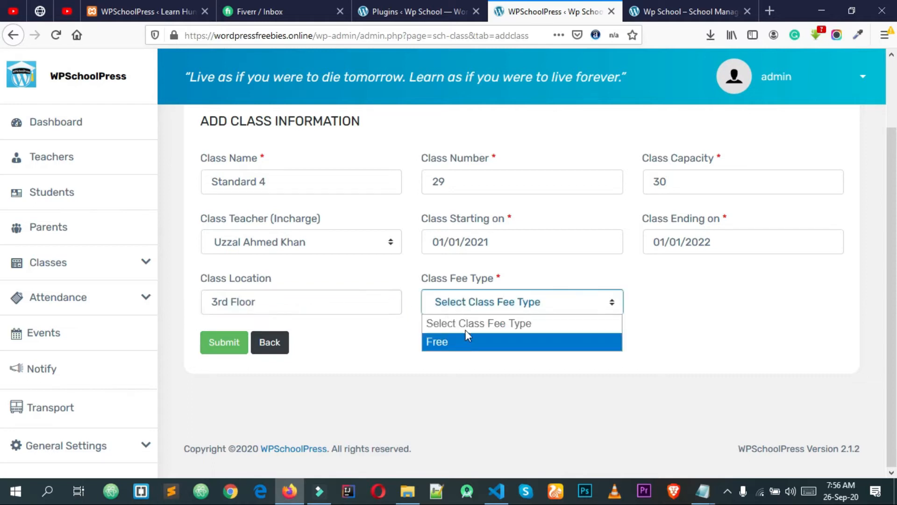
left_click(437, 342)
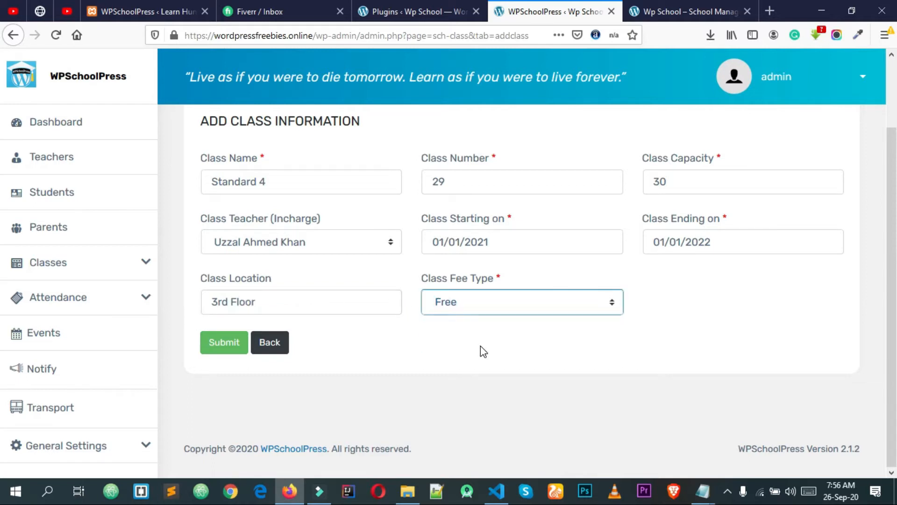
left_click(214, 343)
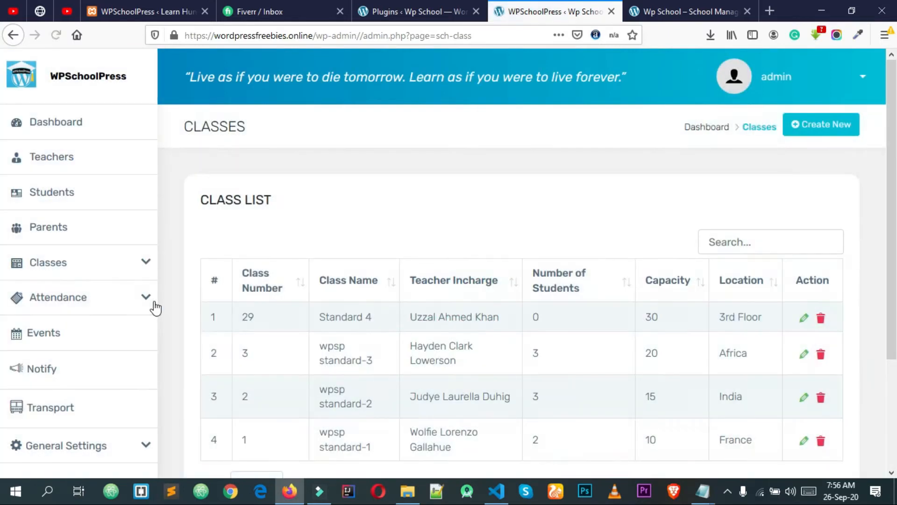
Open Subjects under the Classes menu and create a new subject entry
scroll(157, 323, "down", 3)
left_click(148, 267)
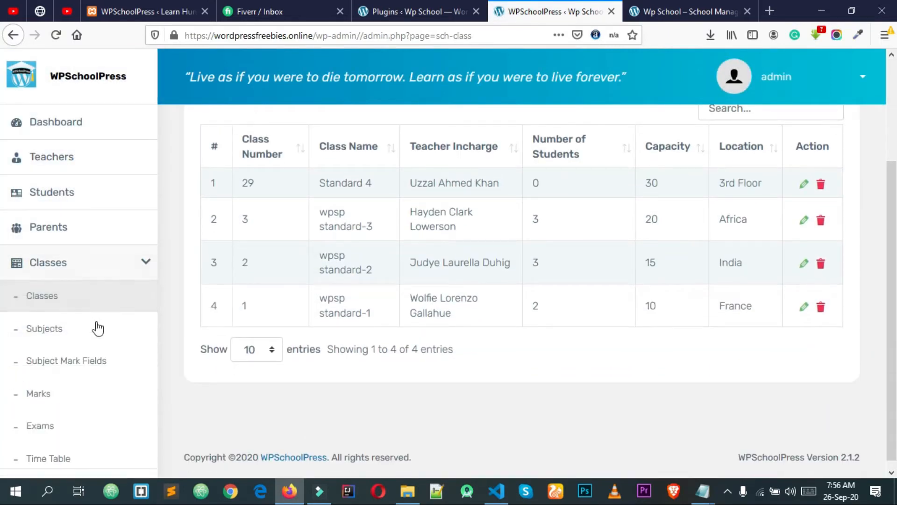
left_click(60, 334)
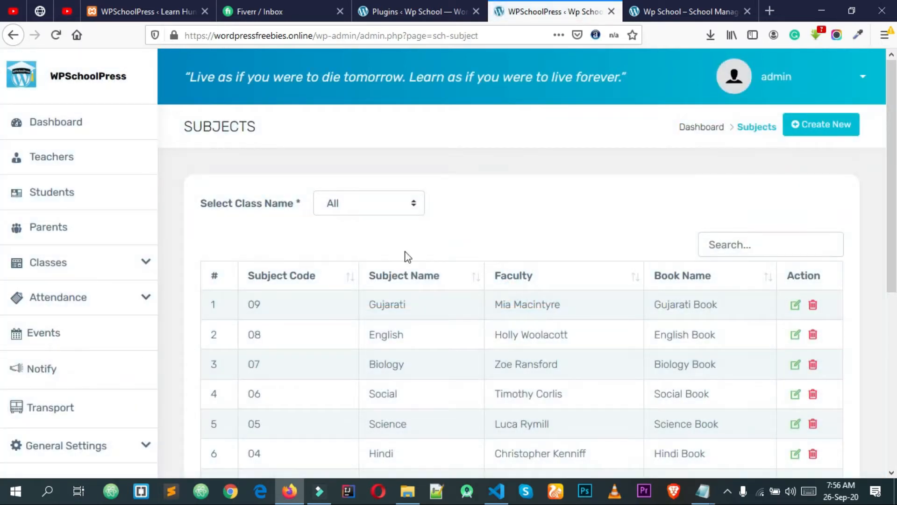
left_click(821, 126)
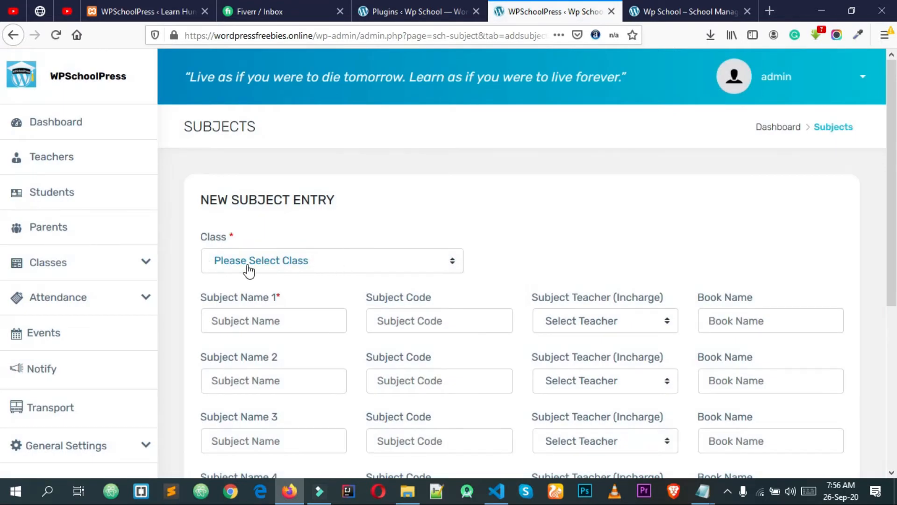
Choose class Standard 4 and enter first subject Bangla with code 05
left_click(284, 263)
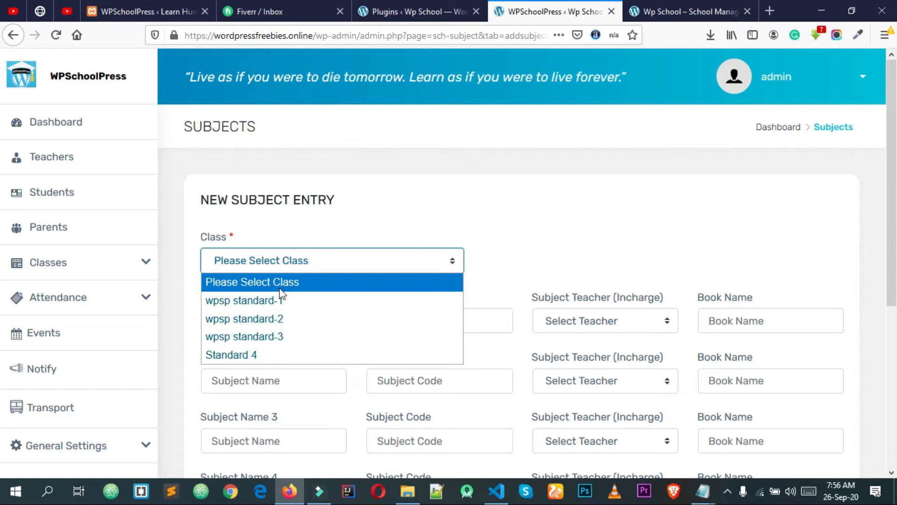
left_click(274, 361)
scroll(338, 281, "down", 3)
left_click(237, 255)
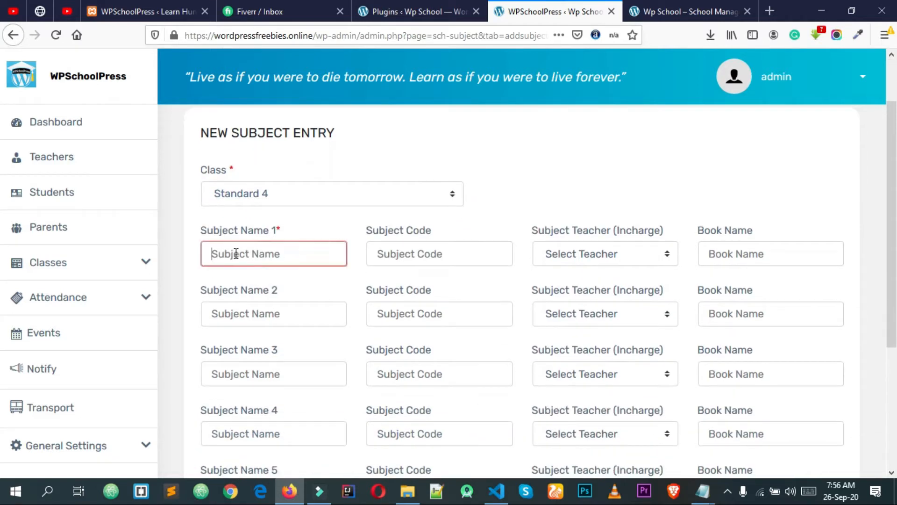
left_click(229, 274)
left_click(438, 257)
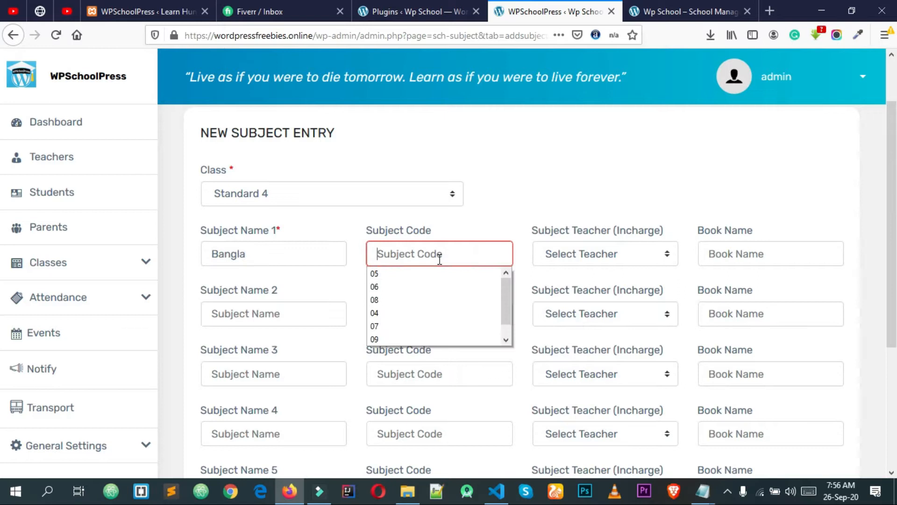
left_click(433, 275)
Assign the in-charge teacher to Bangla and set its book to 'Bangla Book'
left_click(587, 258)
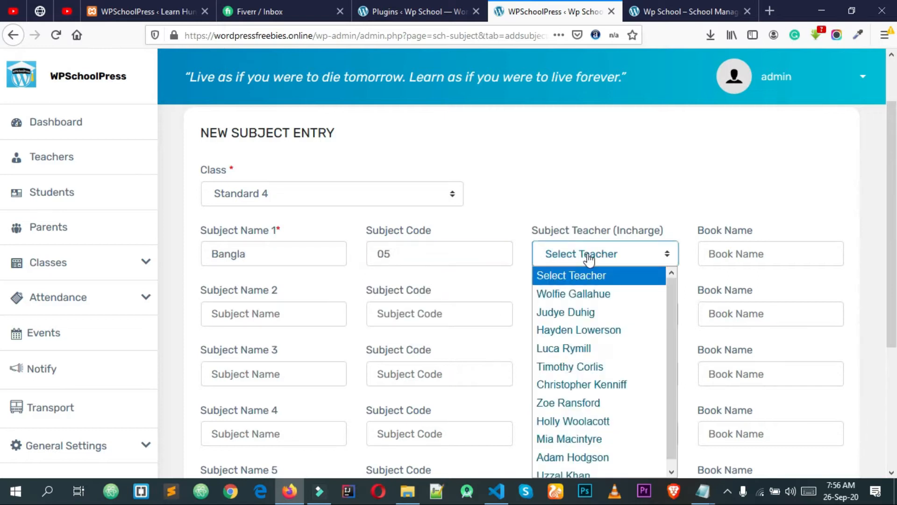
scroll(599, 263, "down", 3)
scroll(575, 224, "up", 2)
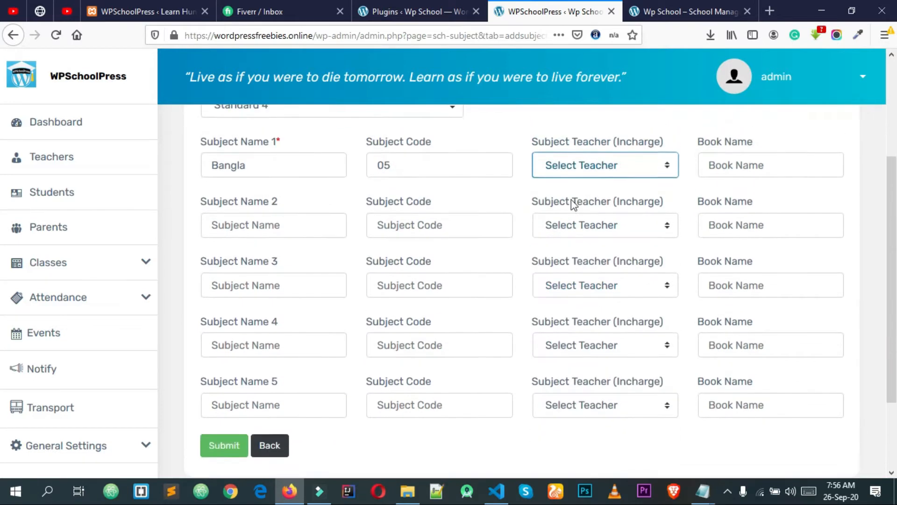
left_click(573, 186)
left_click(590, 409)
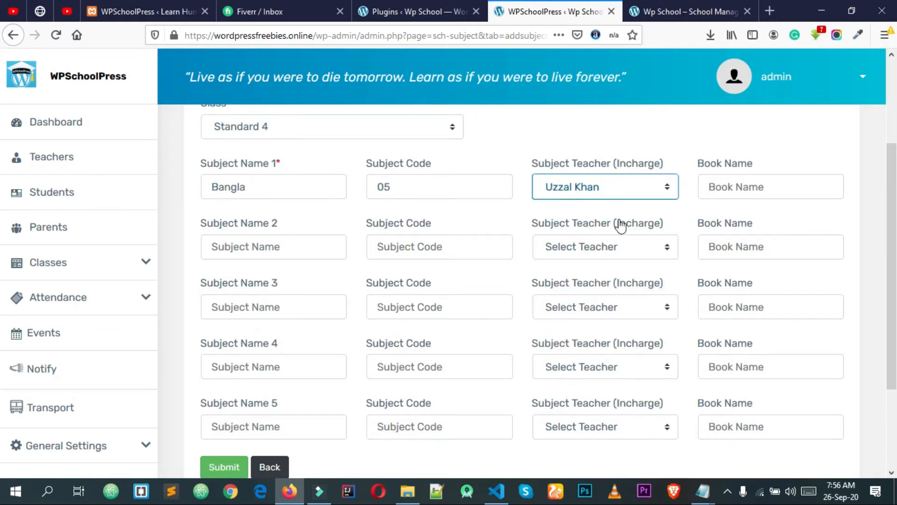
left_click(723, 188)
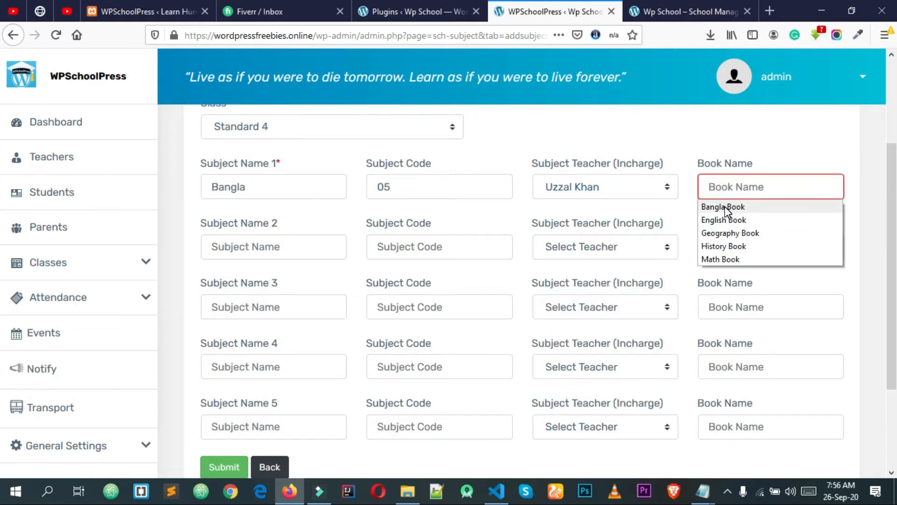
left_click(725, 206)
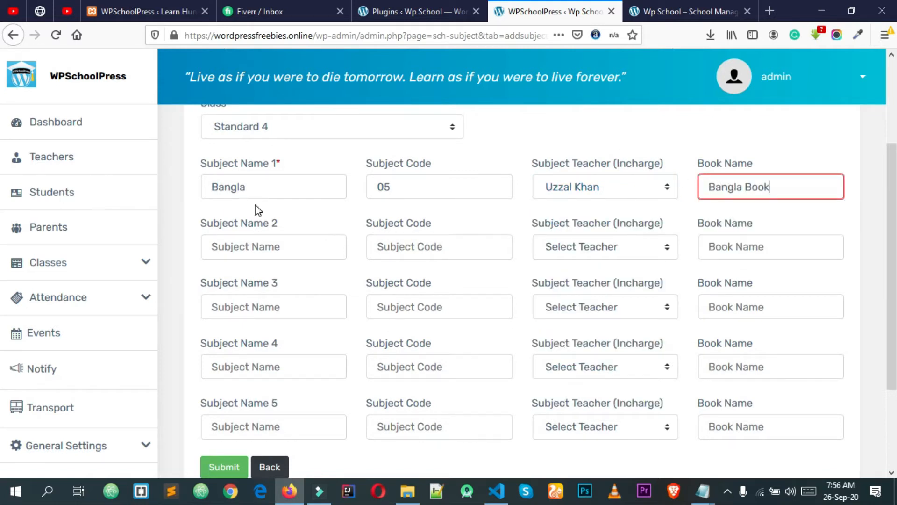
triple_click(793, 187)
left_click(789, 166)
Give subject rows two through five the same in-charge teacher
left_click(295, 254)
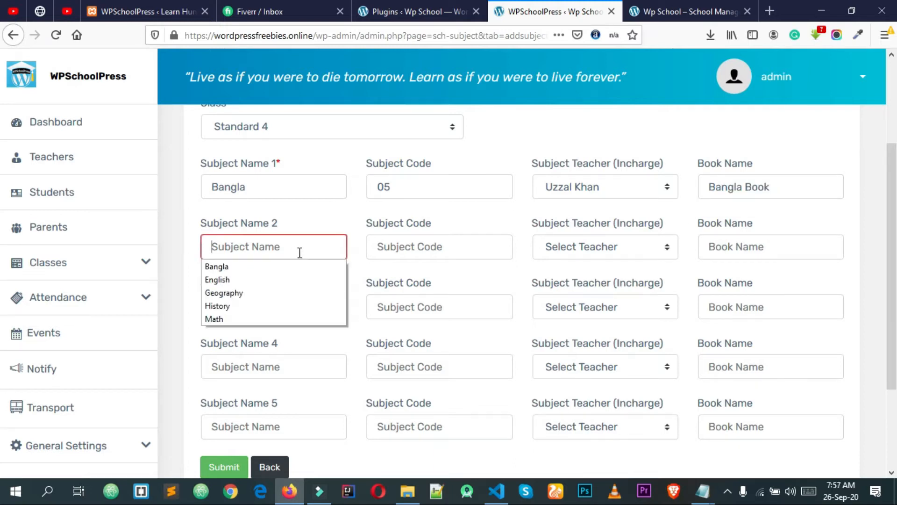
left_click(594, 251)
left_click(592, 465)
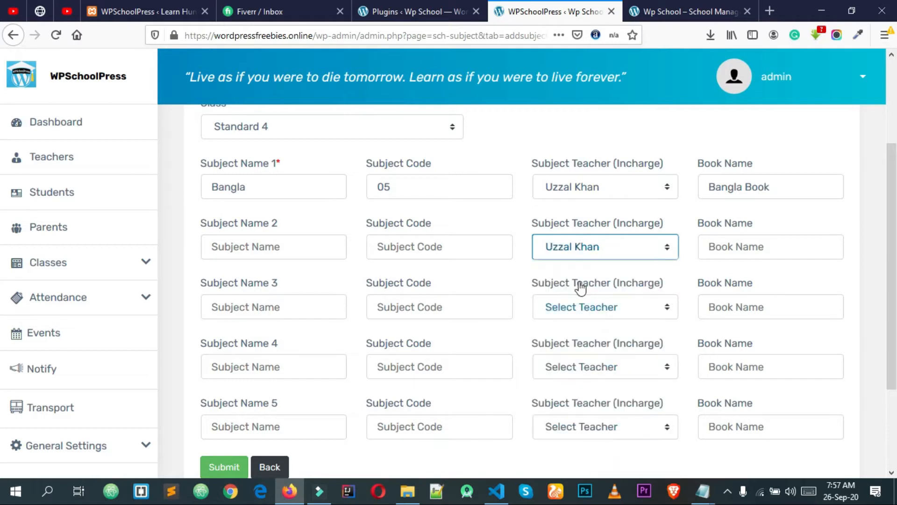
left_click(581, 306)
left_click(591, 289)
left_click(663, 372)
left_click(592, 344)
left_click(611, 426)
left_click(615, 401)
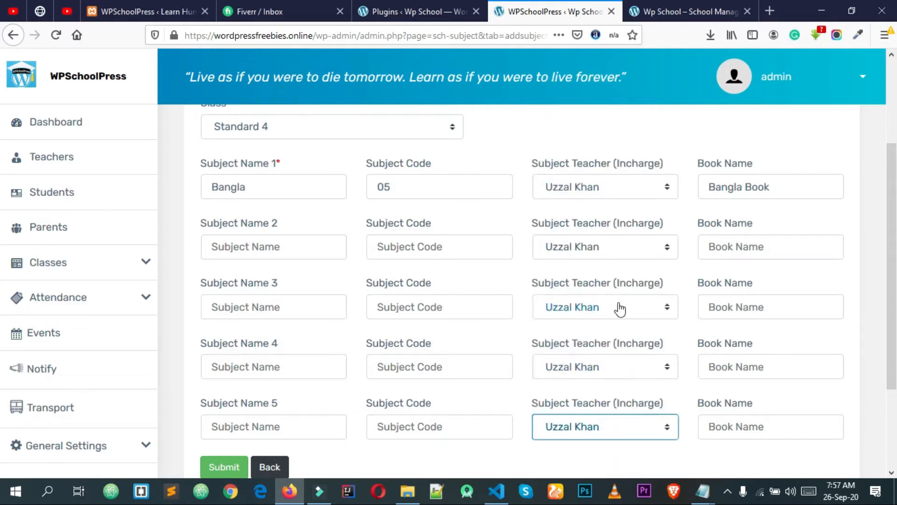
scroll(414, 248, "up", 2)
scroll(532, 187, "down", 1)
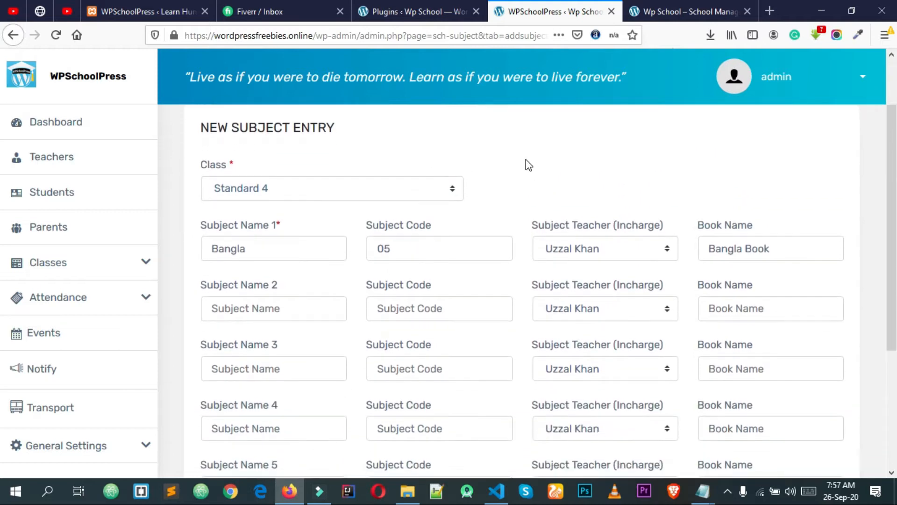
scroll(526, 159, "down", 3)
Fill the second subject as English, code 06, book 'English Book'
left_click(282, 174)
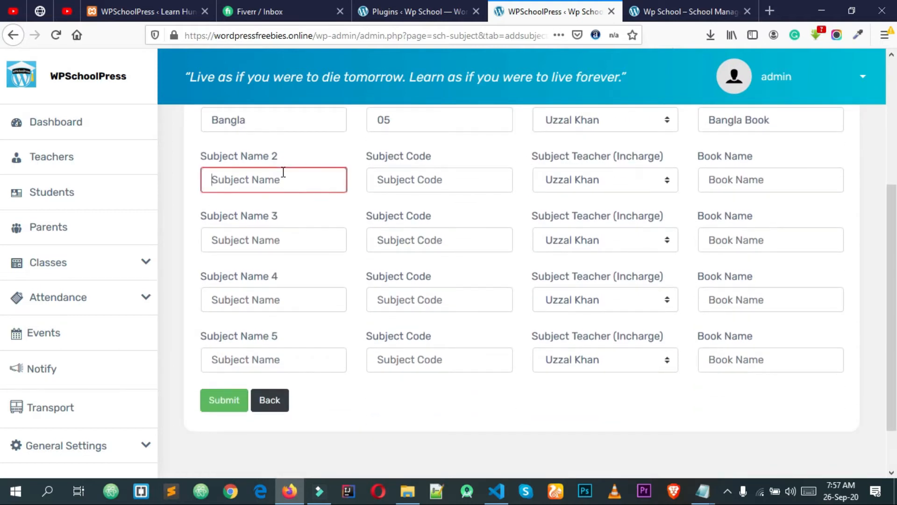
left_click(271, 213)
left_click(384, 189)
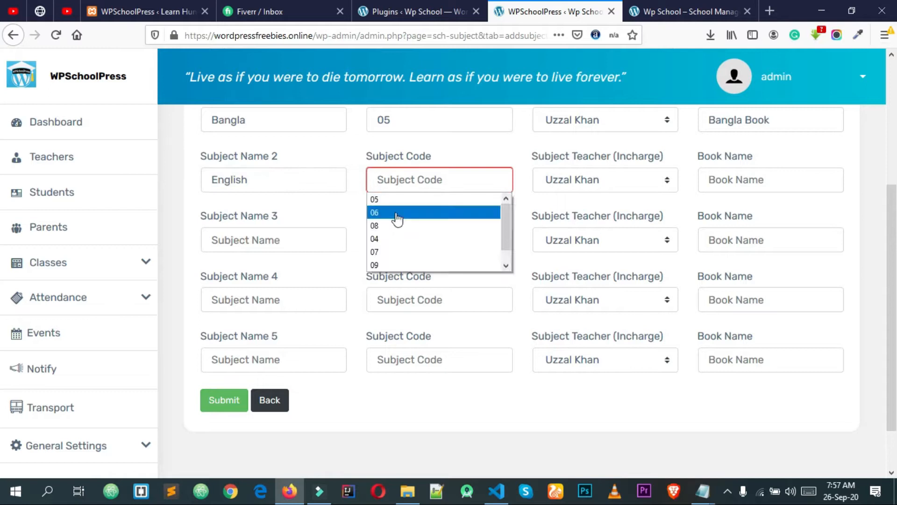
left_click(397, 213)
left_click(584, 187)
left_click(639, 186)
left_click(734, 180)
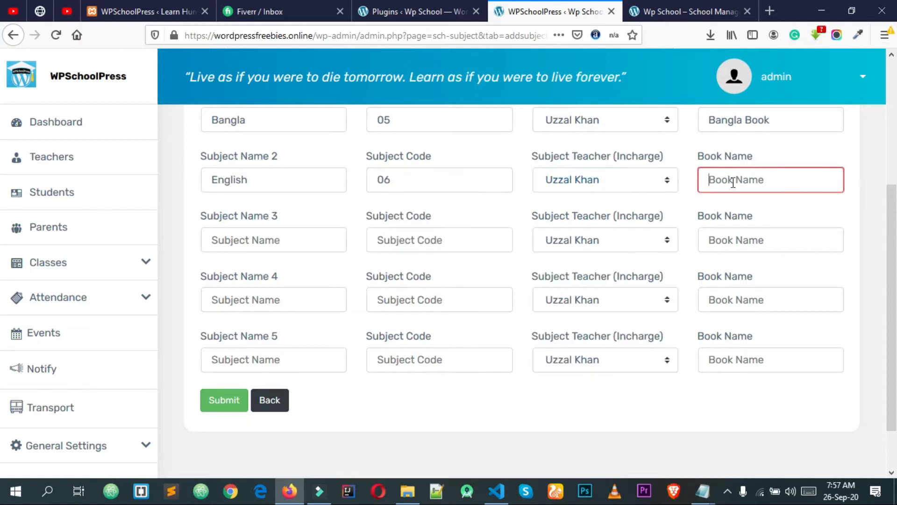
left_click(728, 212)
Fill the third subject as Geography, code 08, book 'Geography Book'
left_click(281, 239)
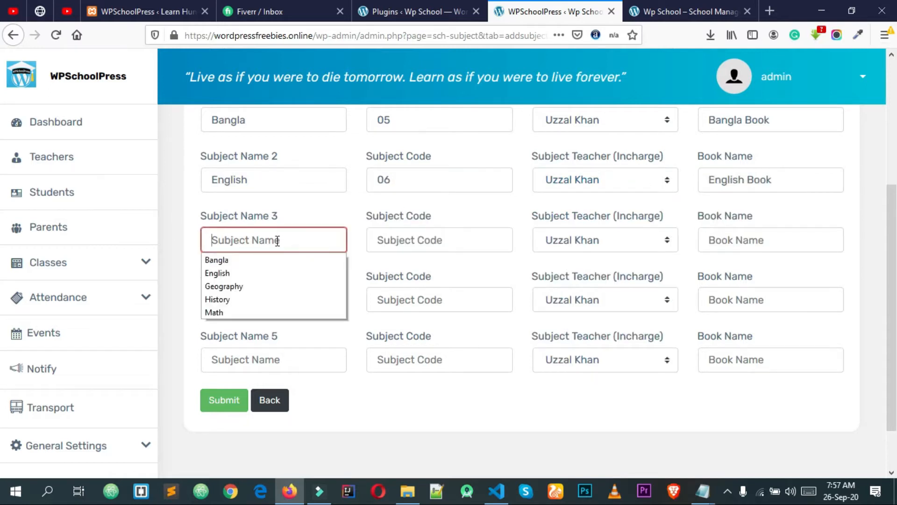
left_click(241, 287)
left_click(402, 242)
left_click(402, 242)
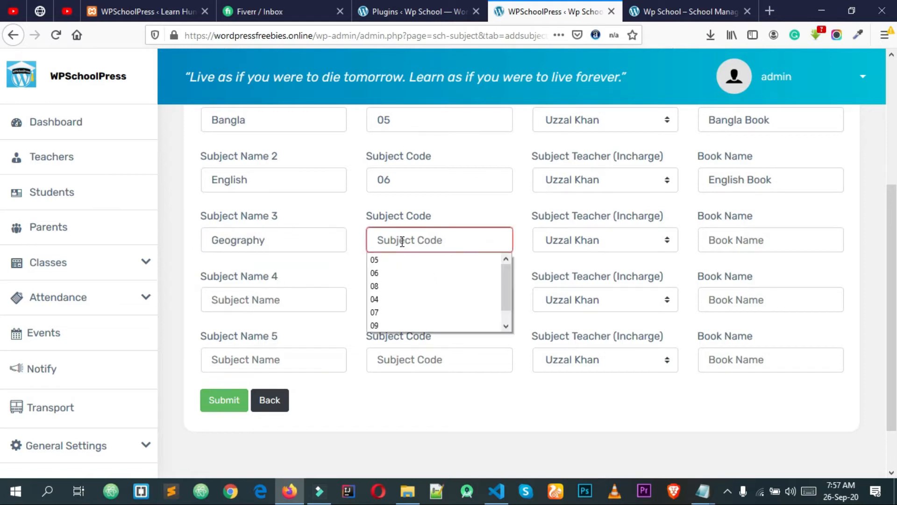
left_click(397, 283)
left_click(725, 241)
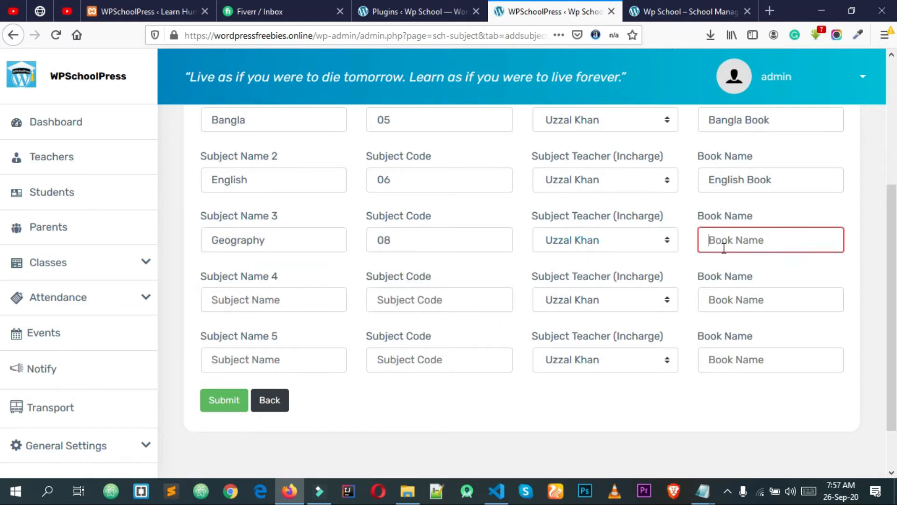
left_click(729, 284)
Fill the fourth subject as History, code 04, book 'History Book'
left_click(259, 297)
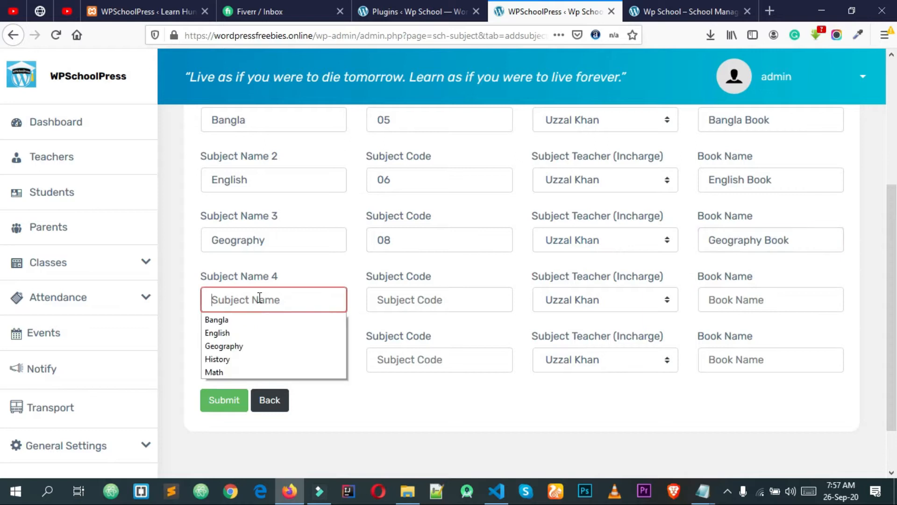
left_click(254, 359)
left_click(425, 311)
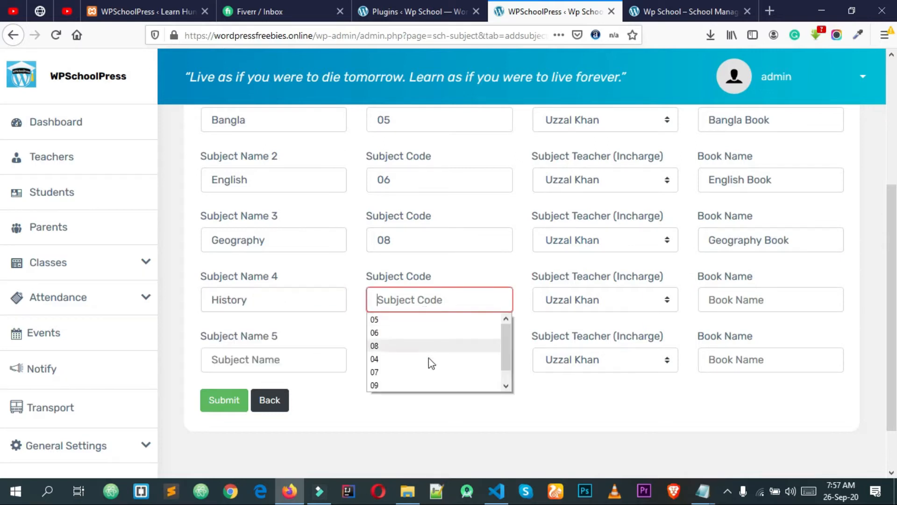
left_click(421, 361)
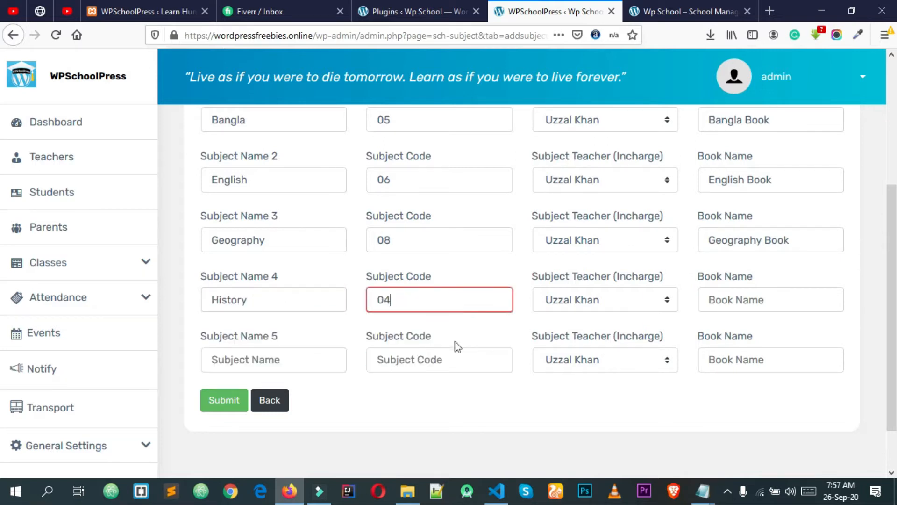
double_click(447, 296)
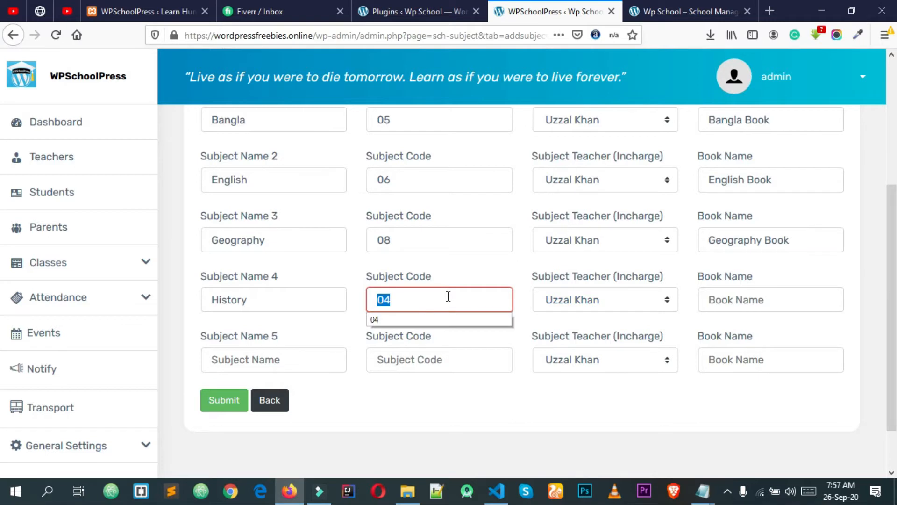
left_click(792, 300)
left_click(741, 358)
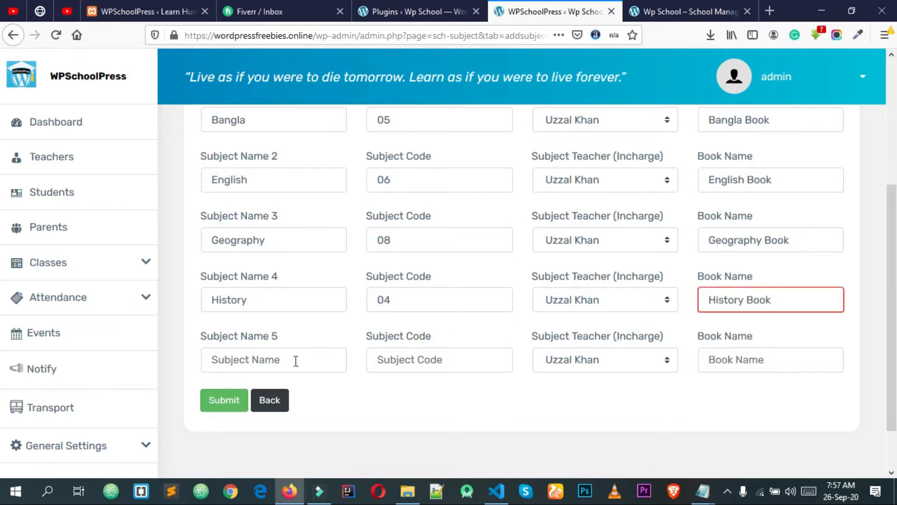
Fill the fifth subject as Math, code 09, book 'Math Book', and submit the subjects
left_click(296, 360)
left_click(264, 428)
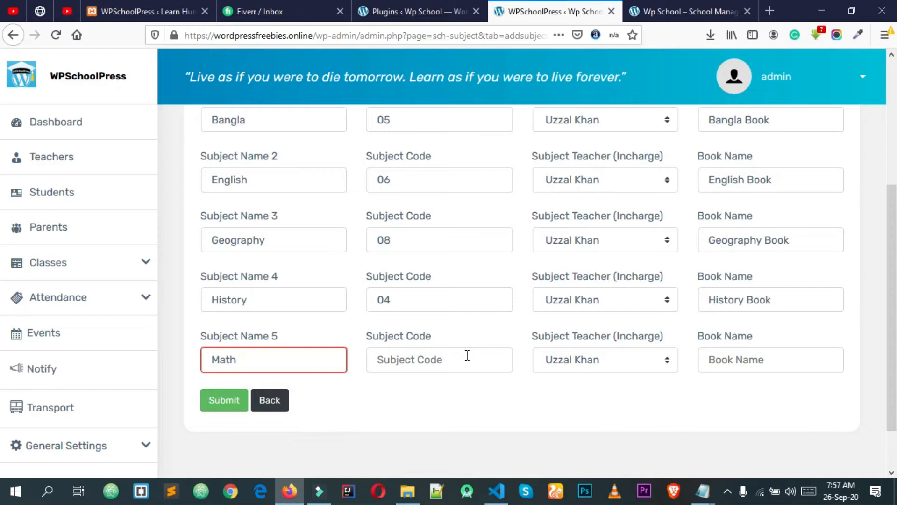
left_click(467, 356)
left_click(427, 438)
left_click(592, 356)
left_click(732, 363)
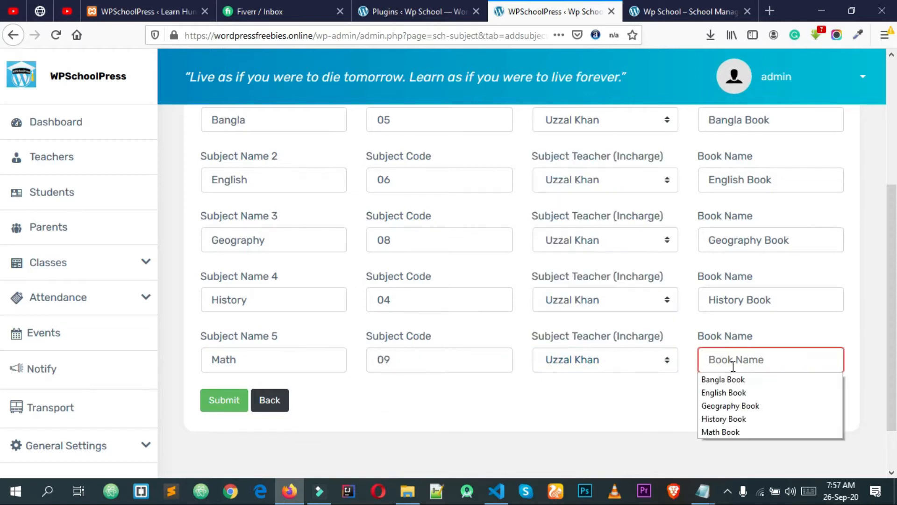
left_click(720, 432)
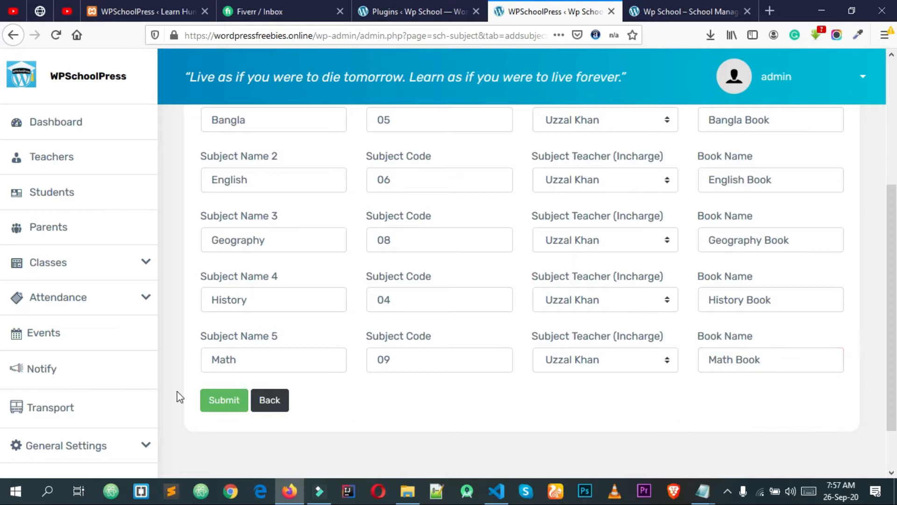
left_click(225, 400)
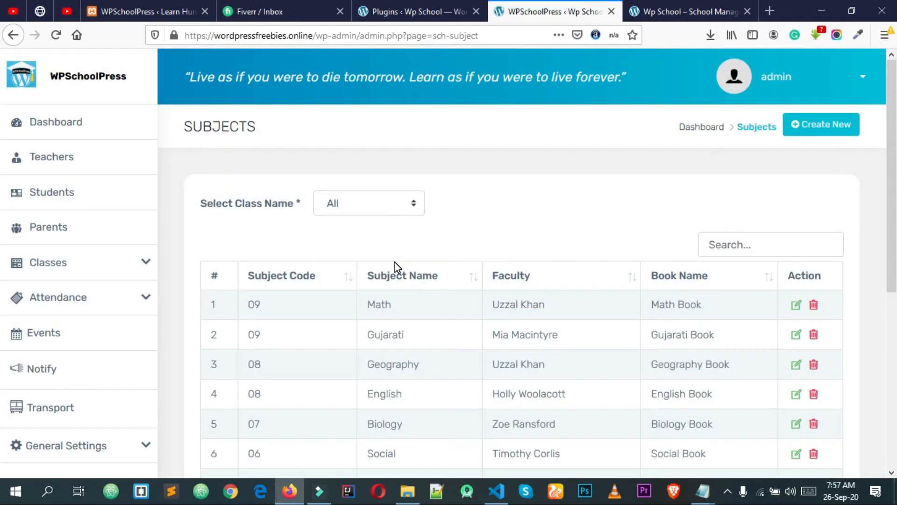
Visit the Students list, glance at Parents, then return to the Students list
scroll(394, 262, "down", 2)
scroll(481, 196, "up", 2)
left_click(79, 197)
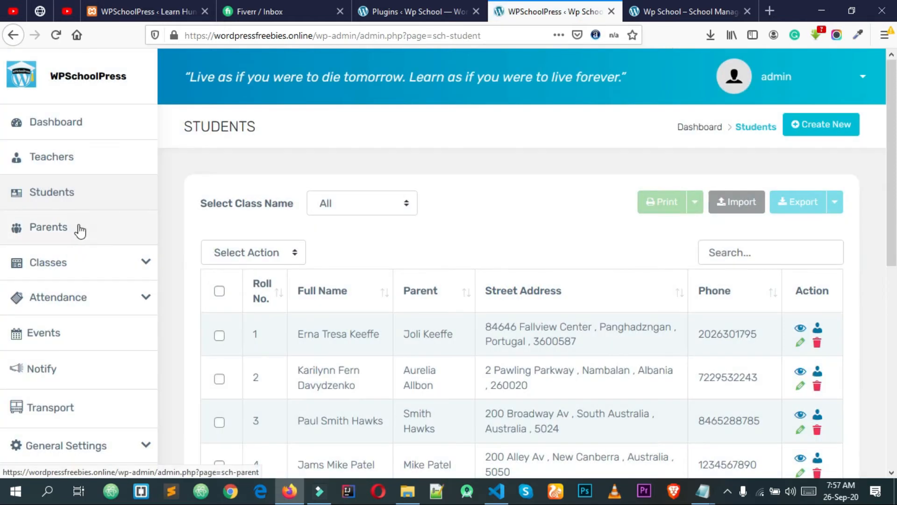
left_click(88, 228)
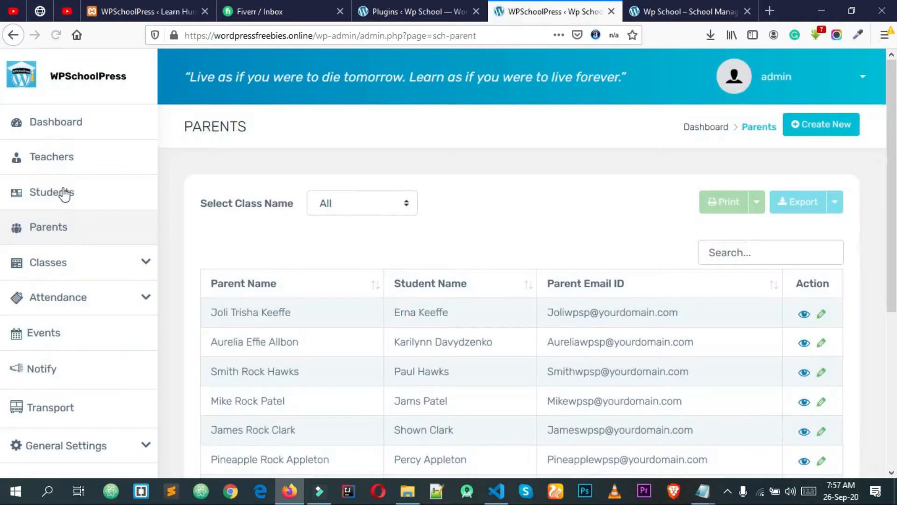
left_click(64, 194)
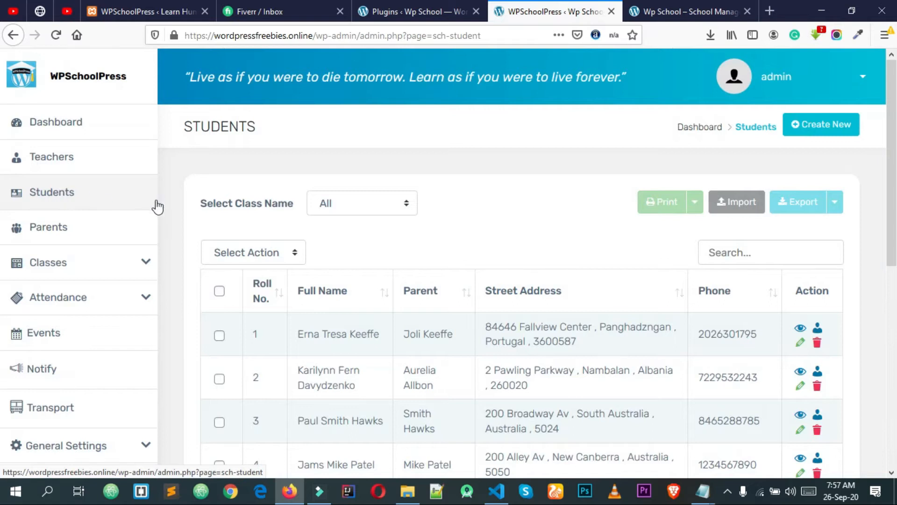
Open a blank add-student form and scroll through its personal and parent sections
left_click(839, 130)
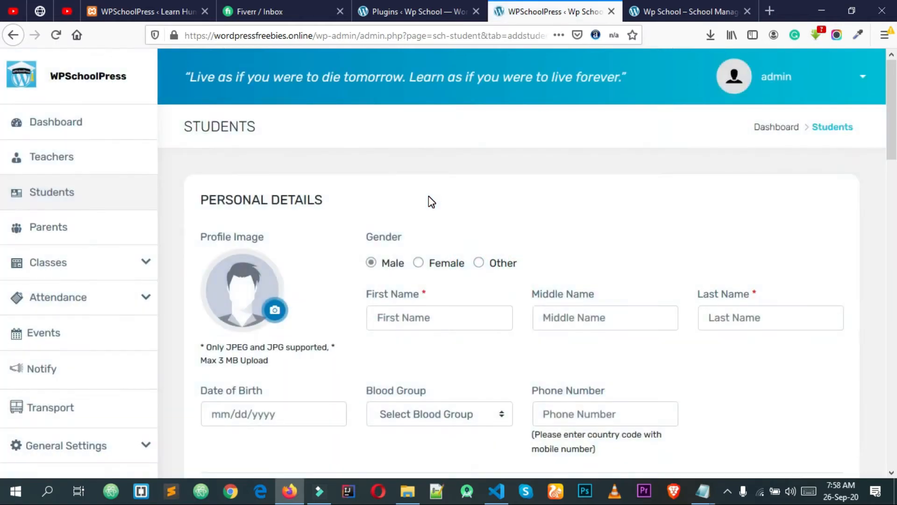
scroll(429, 201, "down", 15)
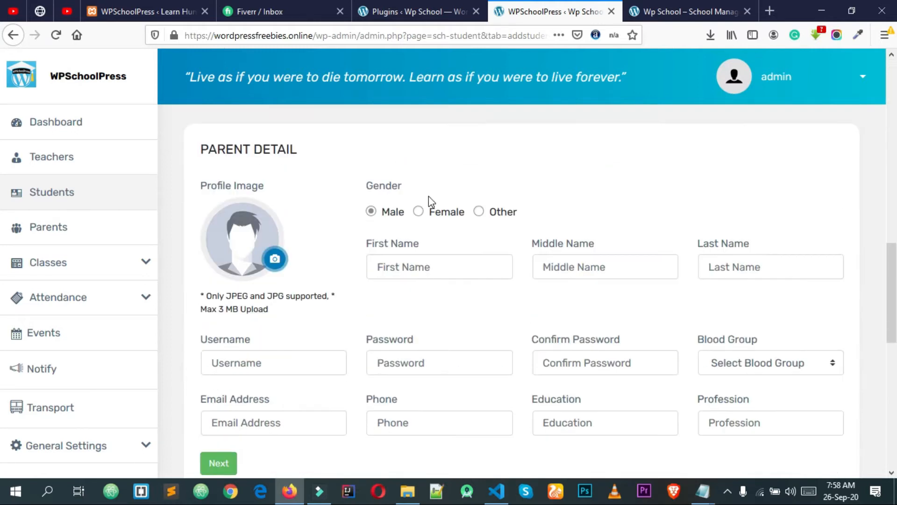
scroll(430, 201, "down", 8)
scroll(433, 218, "up", 6)
scroll(434, 215, "up", 10)
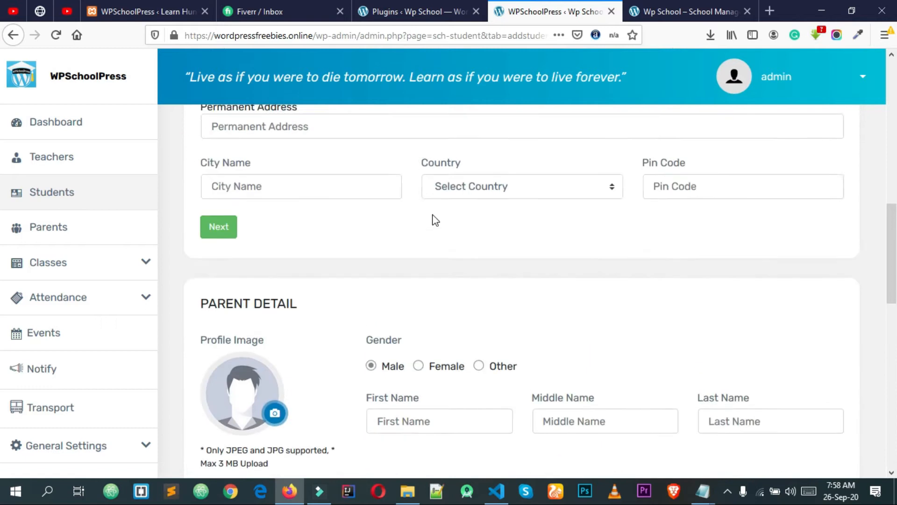
scroll(433, 214, "up", 3)
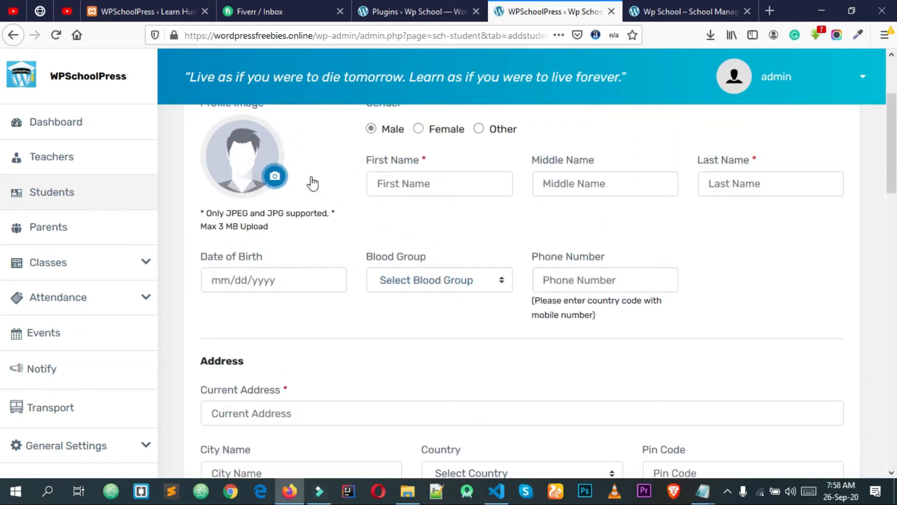
scroll(380, 206, "up", 3)
scroll(370, 201, "down", 2)
scroll(352, 192, "down", 10)
Review the Parent Detail, Account Information and School Details headings on the form
left_click_drag(341, 284, 233, 282)
left_click(233, 283)
scroll(324, 253, "down", 1)
scroll(322, 248, "down", 6)
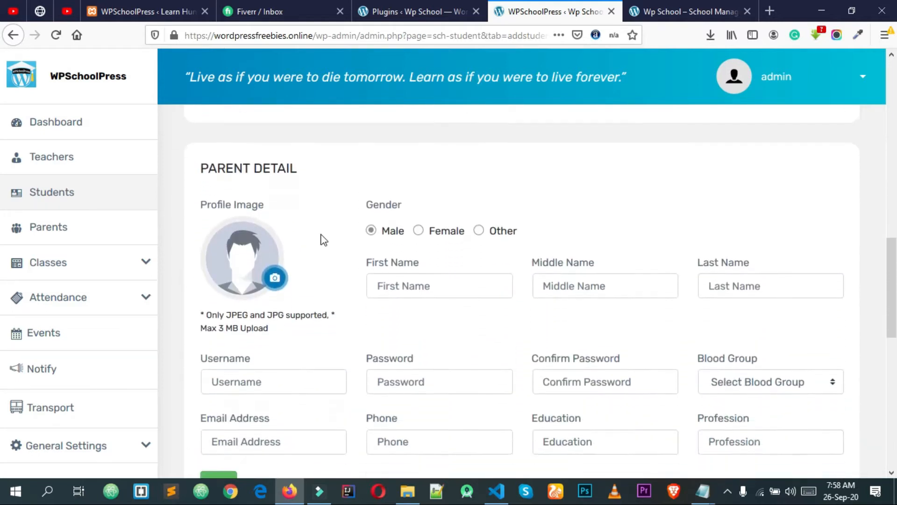
left_click_drag(363, 270, 213, 261)
left_click(212, 260)
left_click_drag(655, 263, 549, 262)
left_click(571, 262)
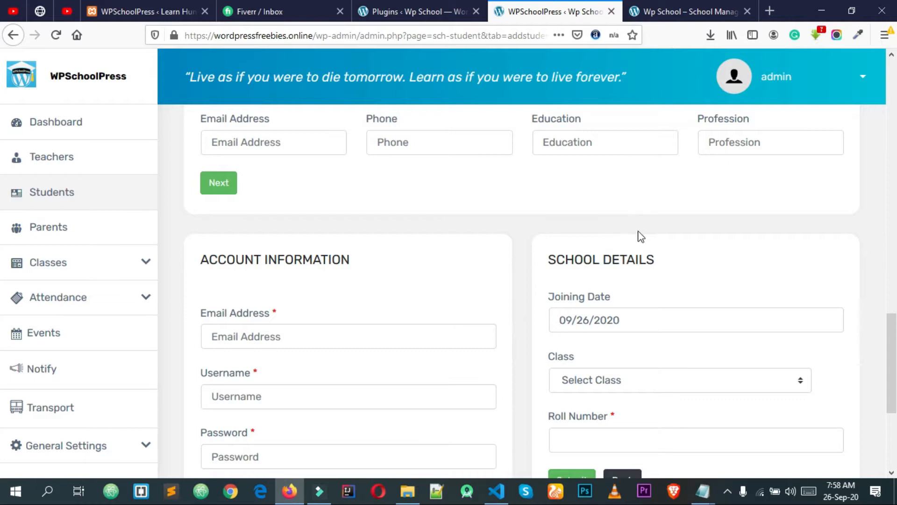
scroll(641, 237, "down", 3)
scroll(444, 266, "up", 15)
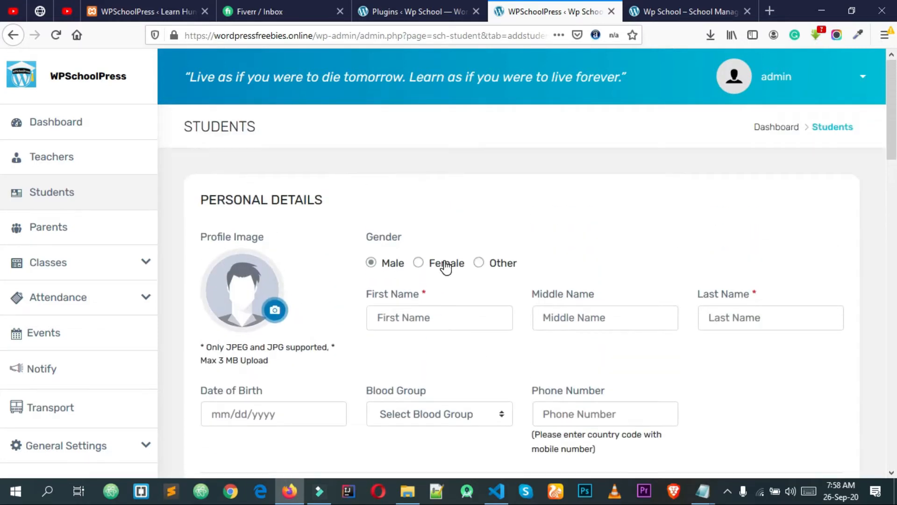
scroll(448, 265, "down", 9)
scroll(446, 265, "down", 6)
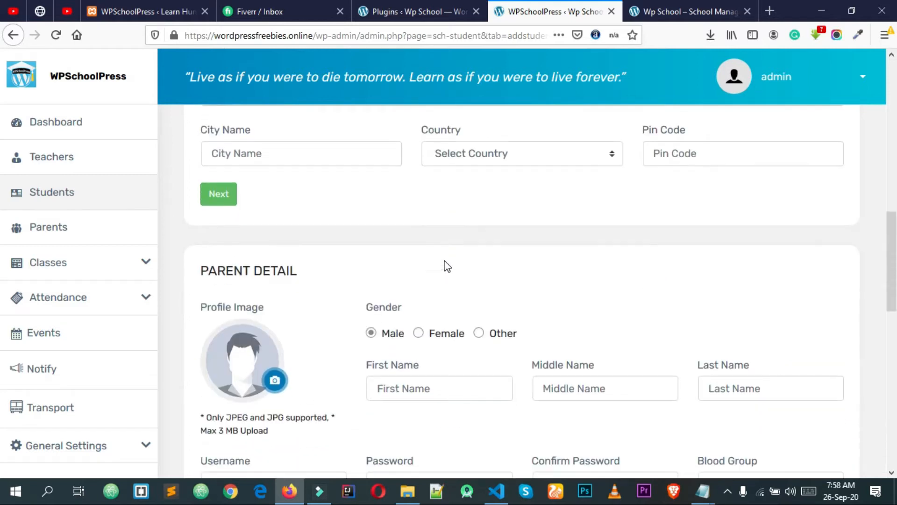
scroll(445, 265, "up", 12)
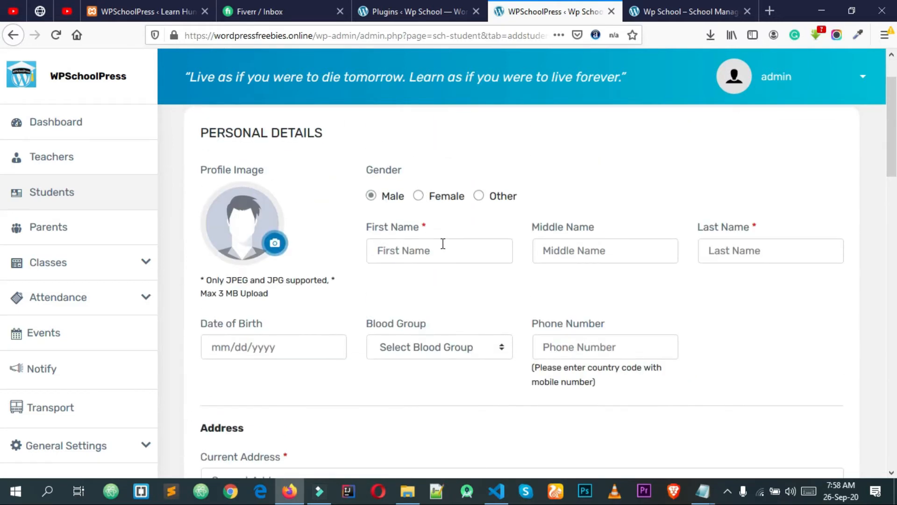
scroll(445, 250, "down", 5)
scroll(447, 249, "up", 5)
scroll(449, 250, "up", 2)
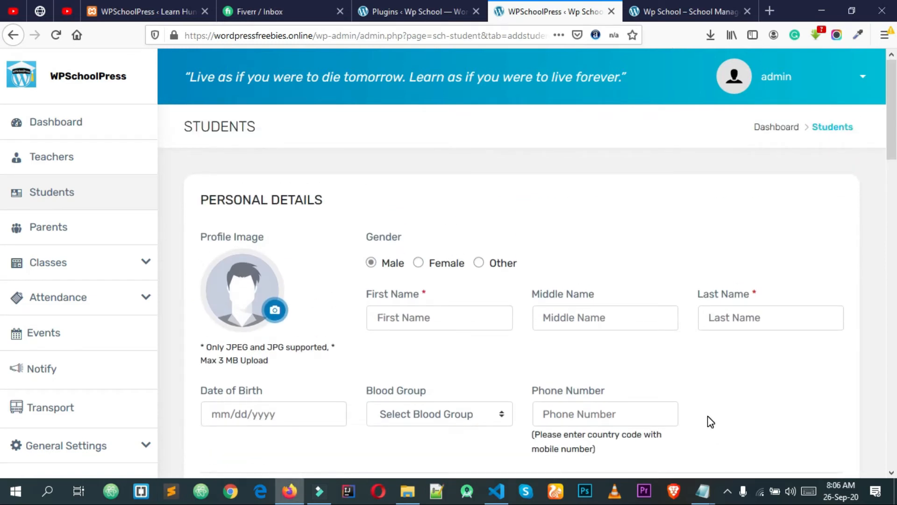
Set history.jpg as the student's profile photo
left_click(276, 310)
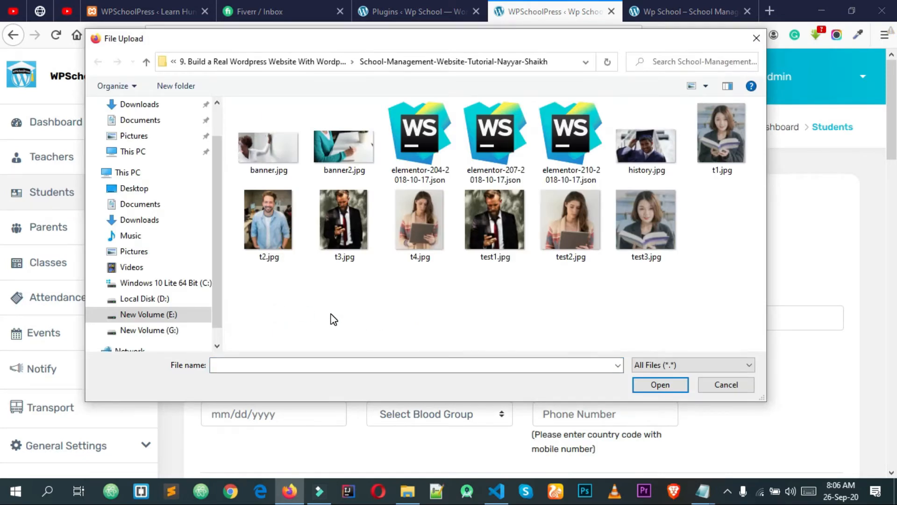
left_click(653, 161)
left_click(658, 389)
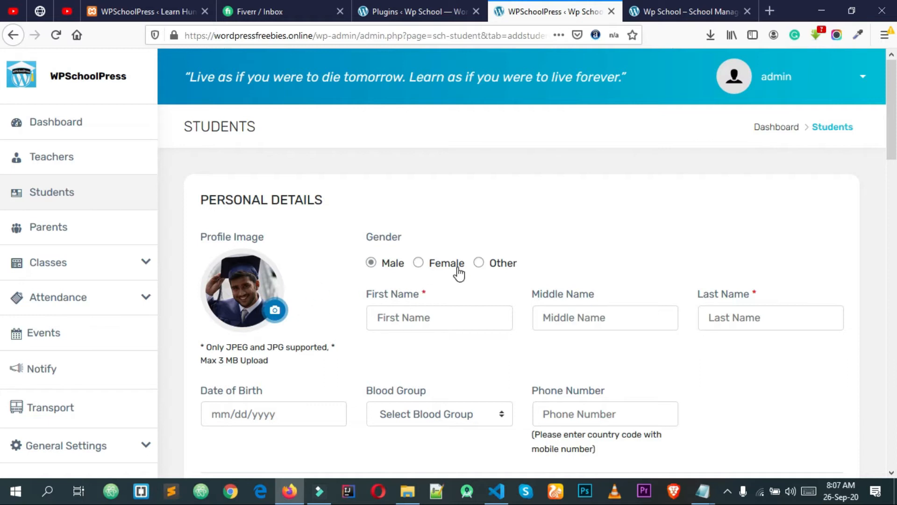
Fill the student's first, middle and last names from the suggested entries
left_click(392, 316)
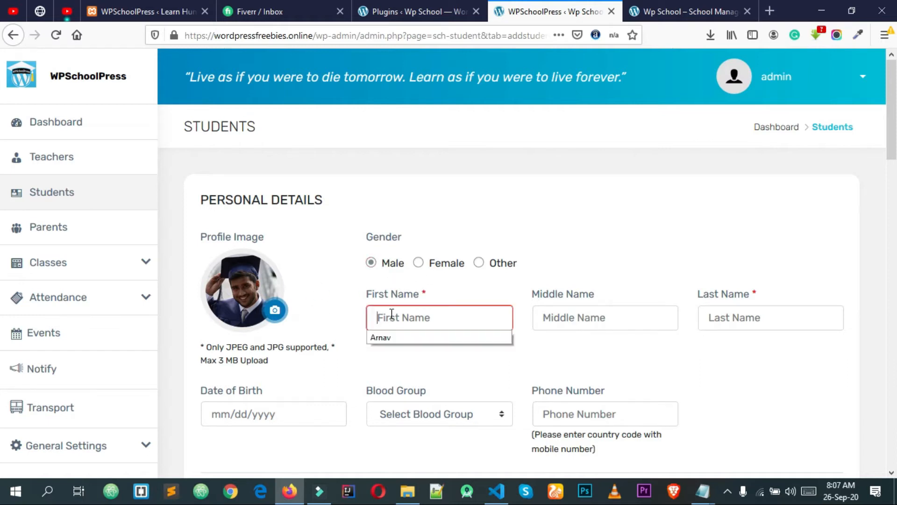
left_click(396, 338)
left_click(607, 316)
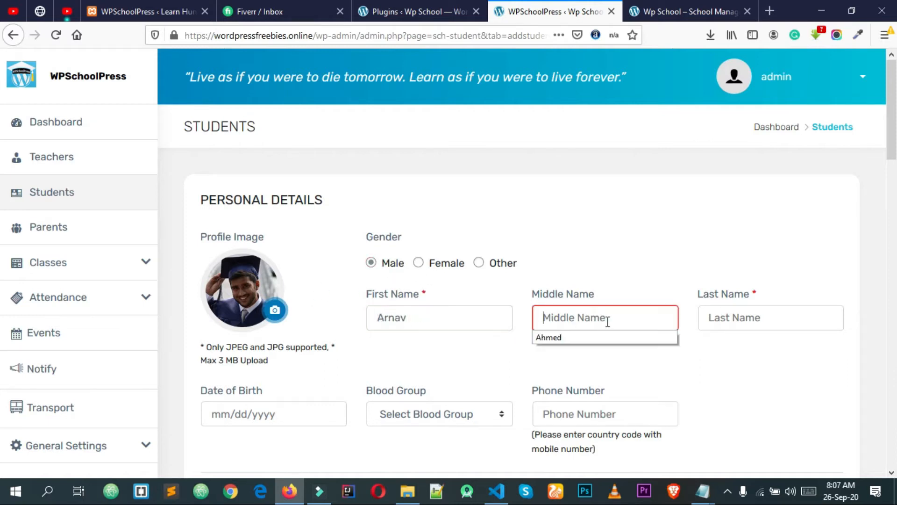
left_click(588, 338)
left_click(776, 317)
left_click(741, 338)
Set the student's date of birth to 03/06/1997 in the calendar picker
scroll(330, 338, "down", 2)
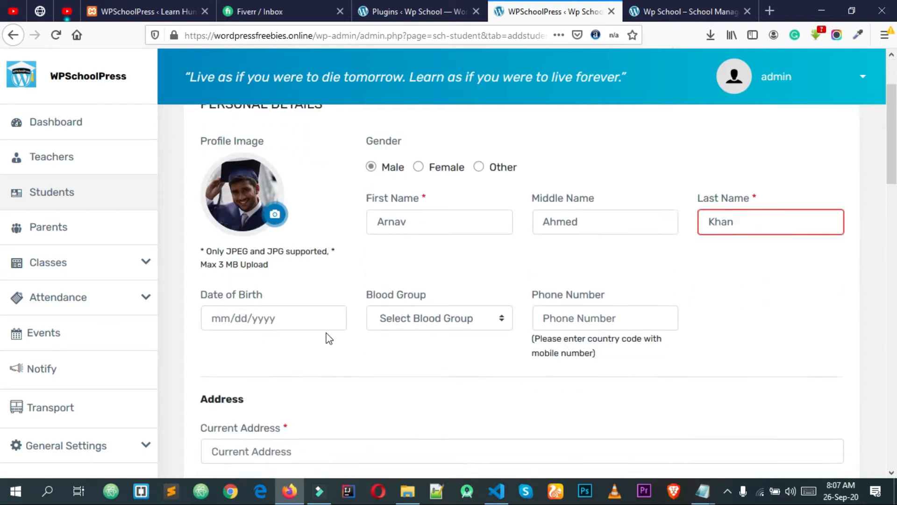
left_click(242, 280)
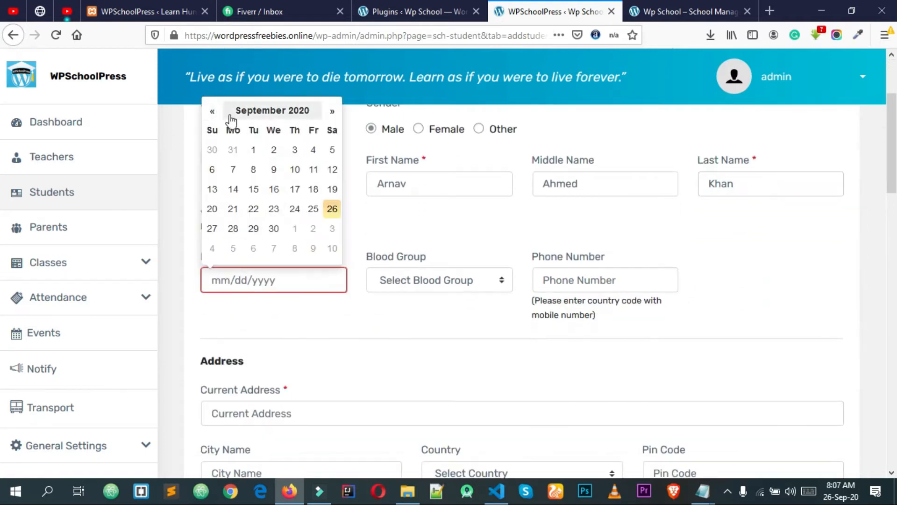
left_click(213, 113)
left_click(213, 113)
left_click(213, 112)
left_click(213, 113)
left_click(213, 112)
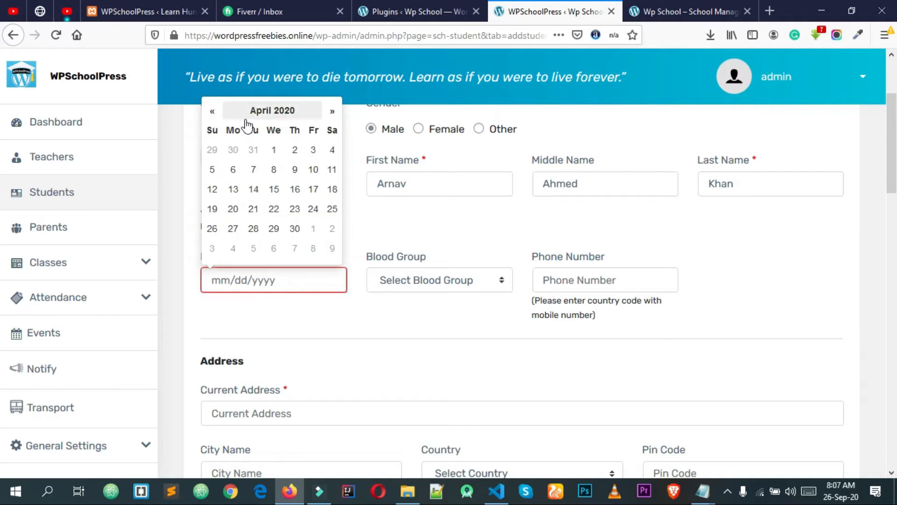
left_click(262, 111)
left_click(208, 129)
left_click(208, 129)
left_click(208, 129)
left_click(208, 129)
left_click(208, 129)
left_click(209, 129)
left_click(208, 129)
left_click(208, 129)
left_click(209, 129)
left_click(208, 129)
left_click(208, 129)
left_click(208, 130)
left_click(208, 130)
left_click(208, 130)
left_click(209, 130)
left_click(209, 129)
left_click(208, 130)
left_click(208, 130)
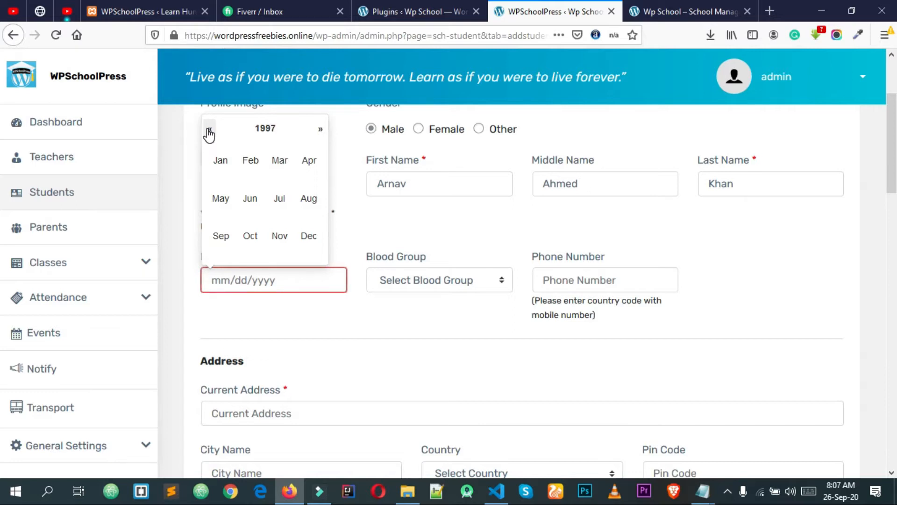
left_click(283, 164)
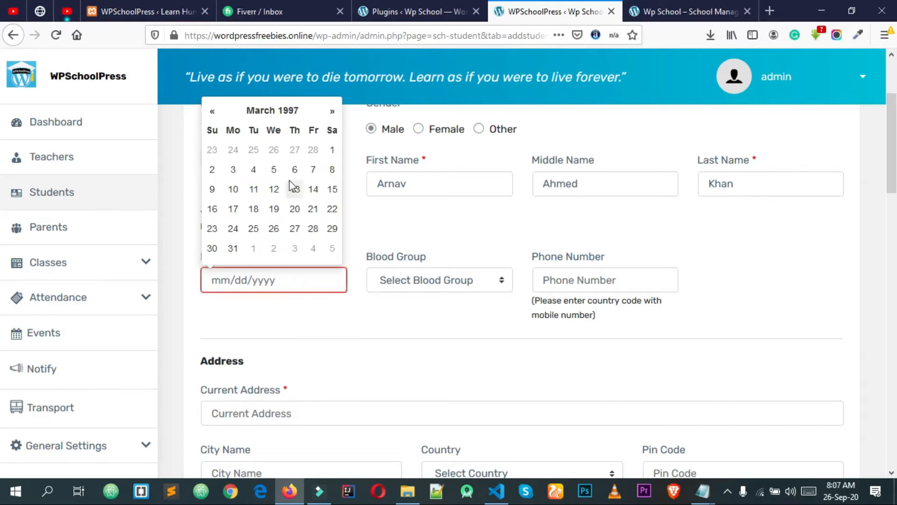
left_click(295, 170)
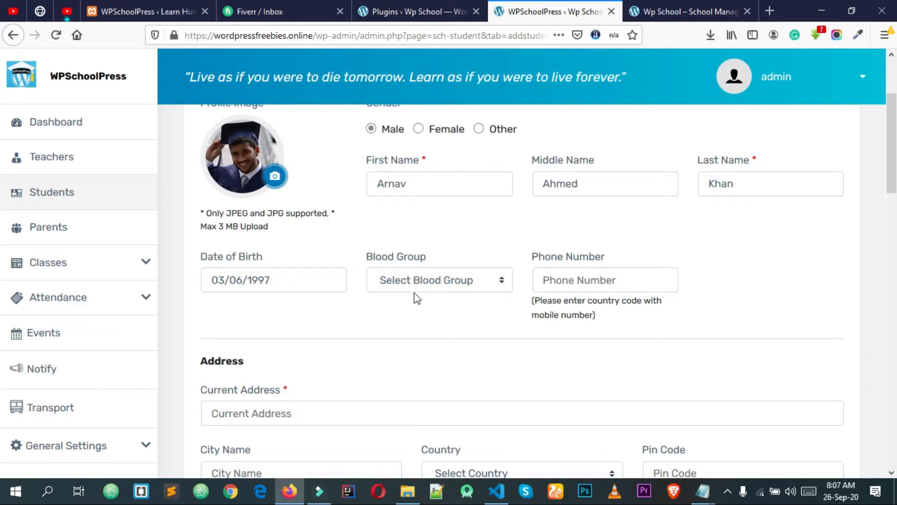
left_click(415, 281)
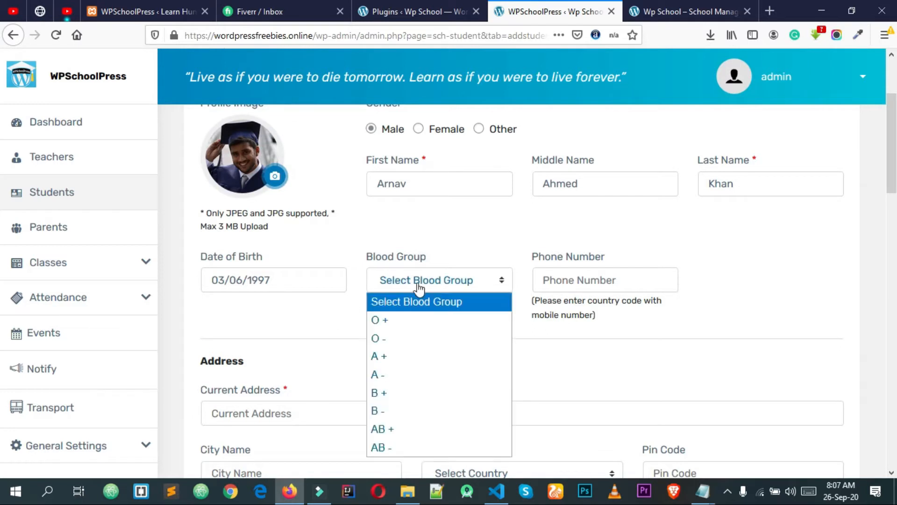
Set blood group B + and enter the phone number starting with country code 88
left_click(407, 400)
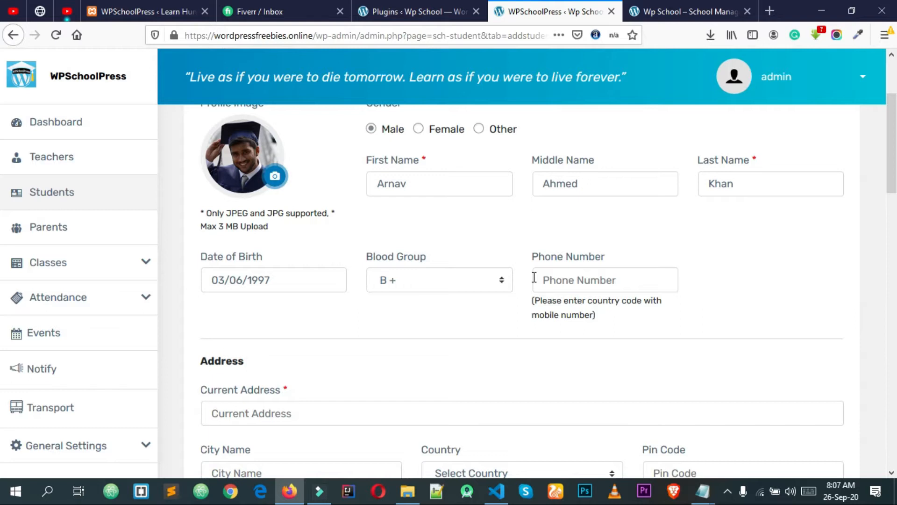
left_click(563, 282)
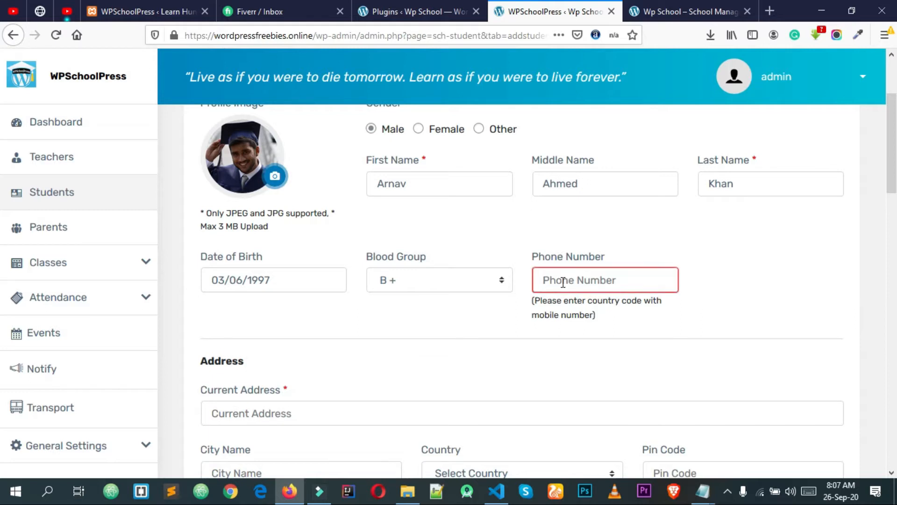
type("017")
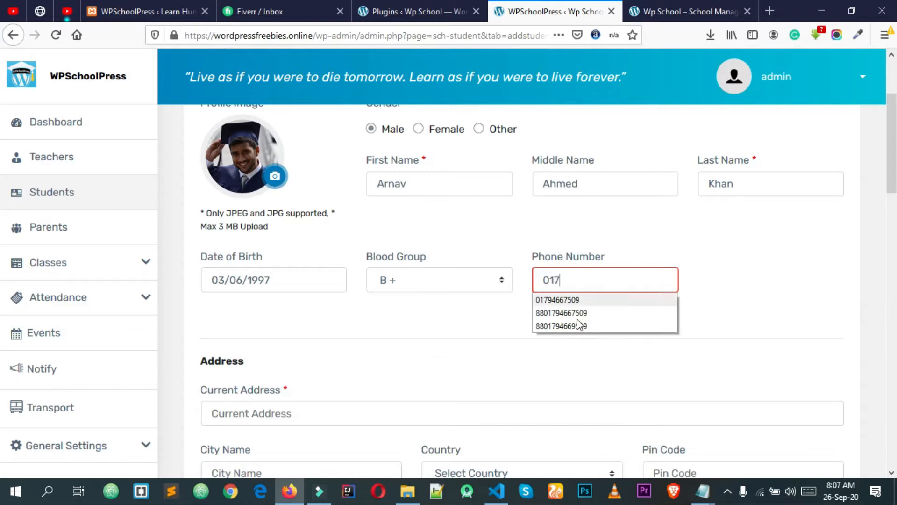
left_click(464, 313)
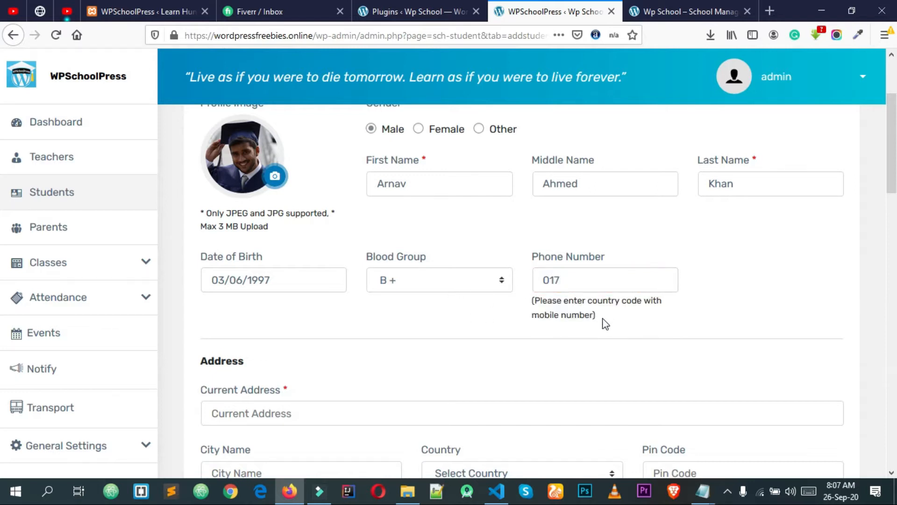
double_click(584, 284)
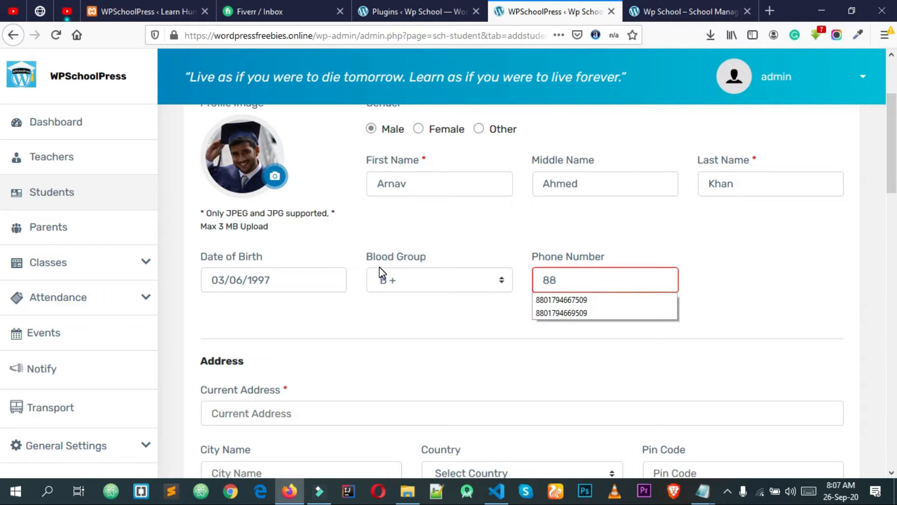
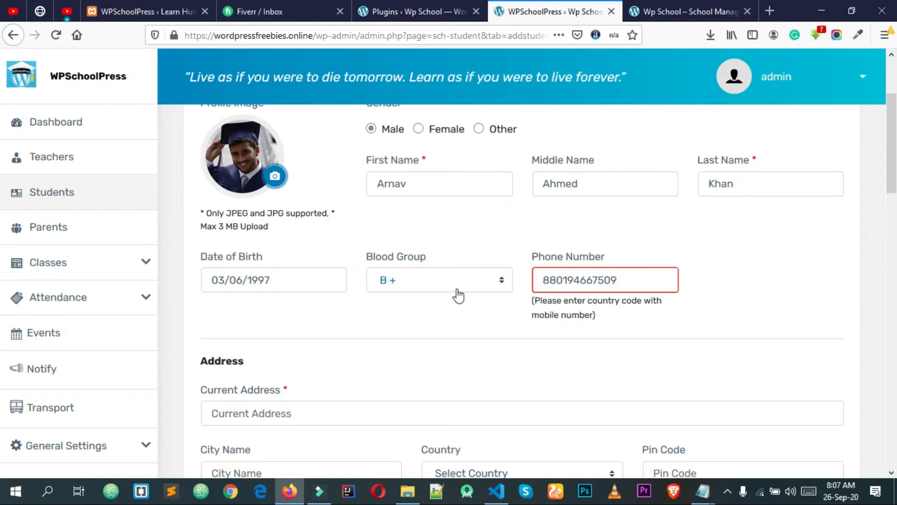
Correct the phone number digits that follow the 88 country code
left_click_drag(561, 280, 593, 282)
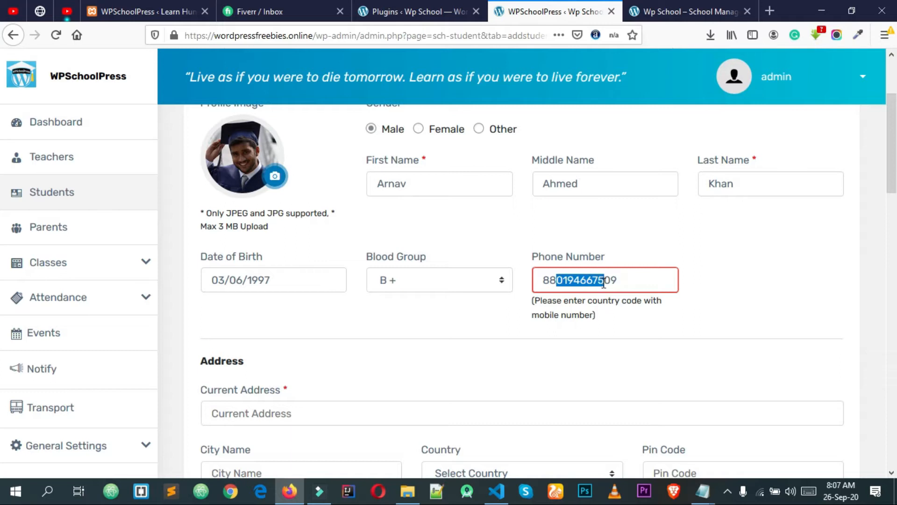
left_click(622, 284)
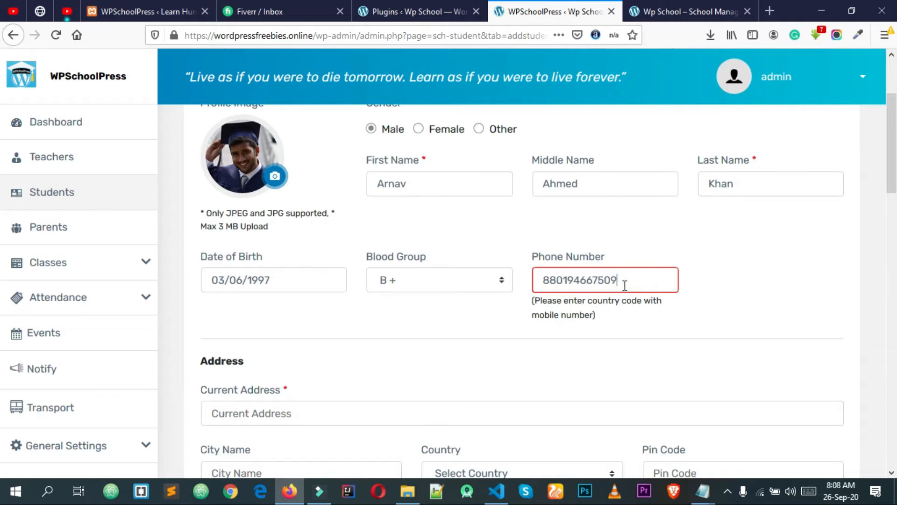
mouse_move(628, 281)
left_mouse_down()
mouse_move(594, 281)
mouse_move(631, 276)
left_mouse_up()
left_click(707, 282)
left_click(661, 274)
left_click(709, 284)
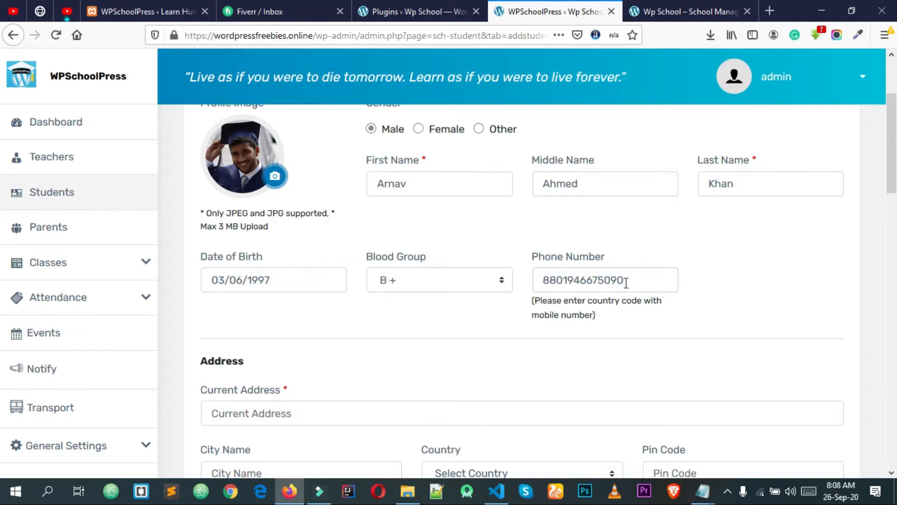
left_click_drag(557, 279, 659, 283)
Fill the current address and city name Tangail from saved suggestions
left_click(685, 286)
scroll(229, 343, "down", 2)
scroll(249, 344, "down", 2)
left_click(251, 279)
left_click(252, 300)
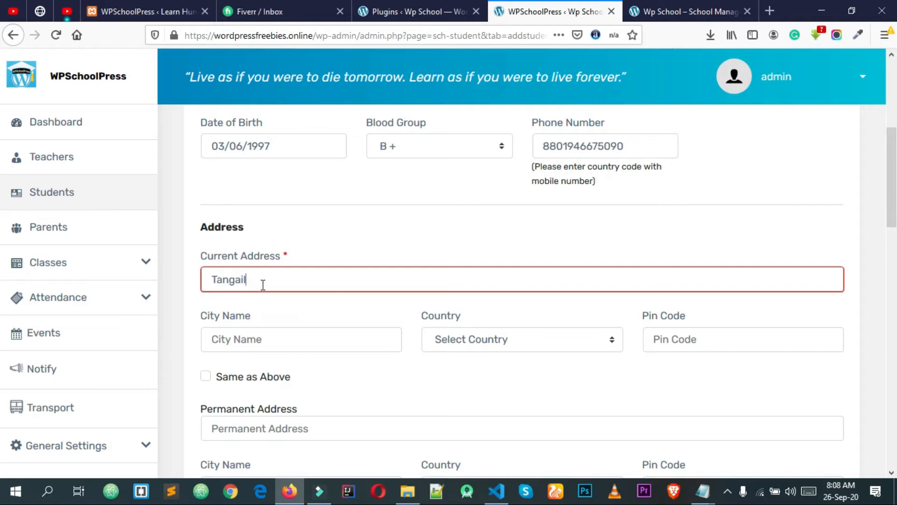
left_click(326, 341)
left_click(314, 361)
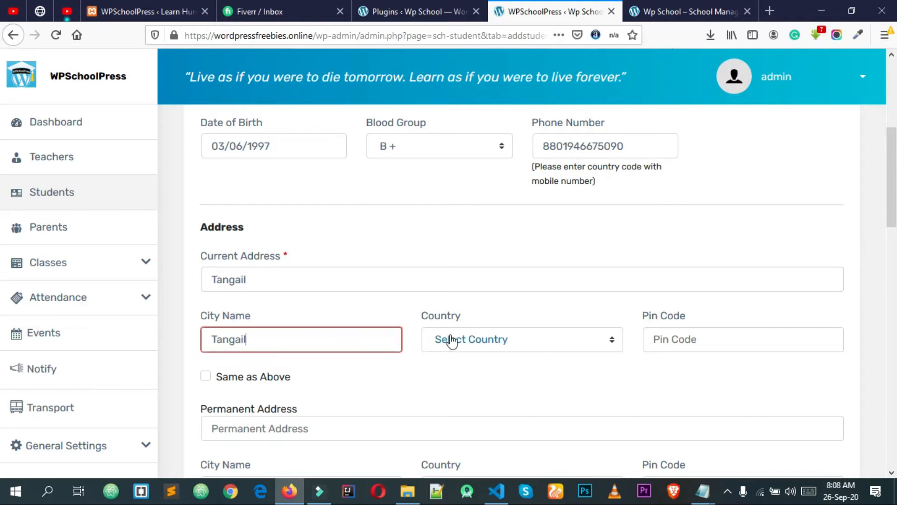
Choose country Bangladesh, enter pin code 2800, and tick Same as Above for the permanent address
left_click(501, 338)
scroll(469, 293, "down", 2)
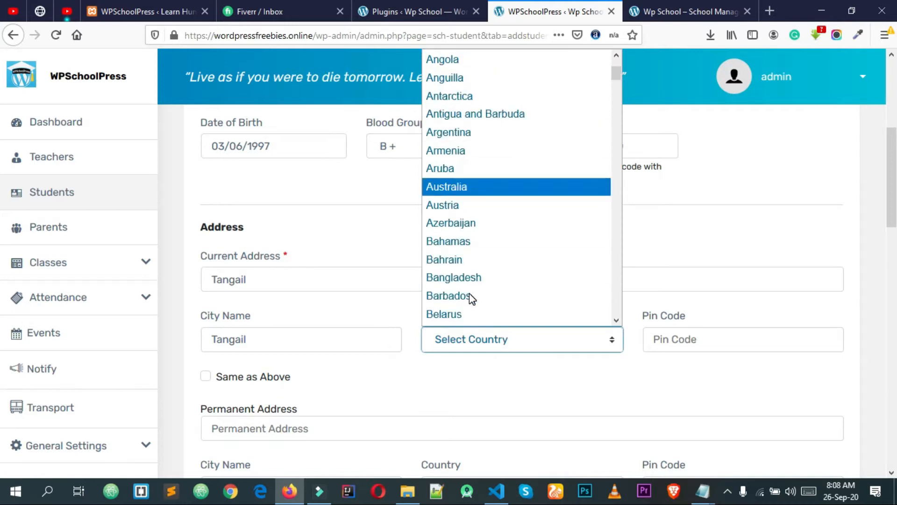
left_click(467, 283)
left_click(672, 340)
left_click(671, 340)
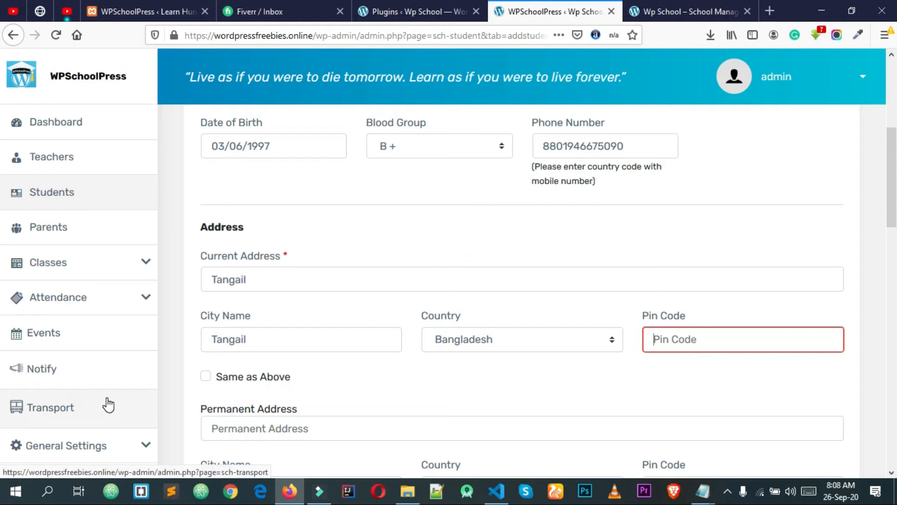
type("2800")
left_click(327, 395)
scroll(276, 372, "down", 3)
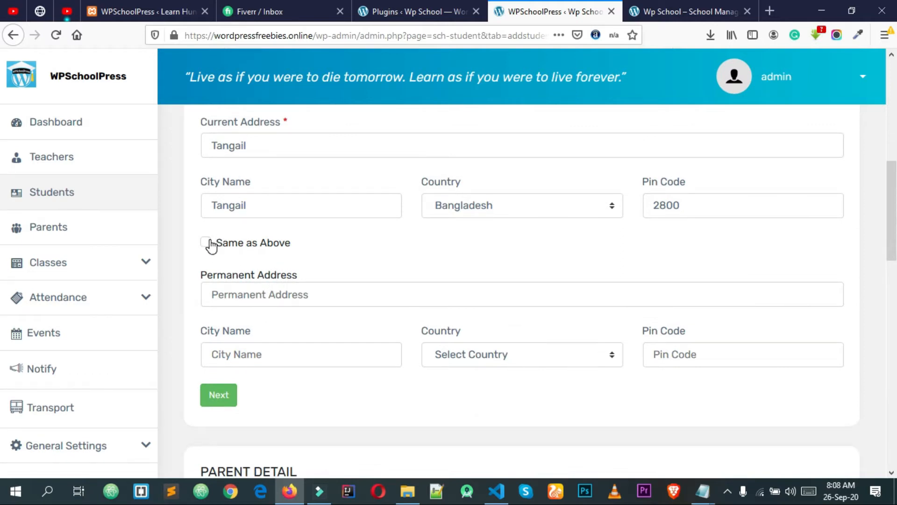
left_click(205, 243)
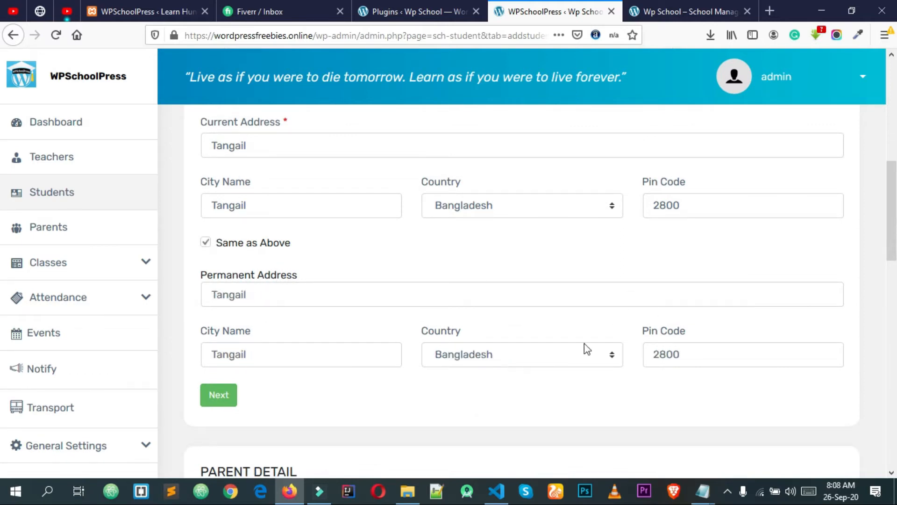
scroll(715, 335, "down", 3)
Set banner.jpg as the parent's profile photo
scroll(711, 317, "down", 2)
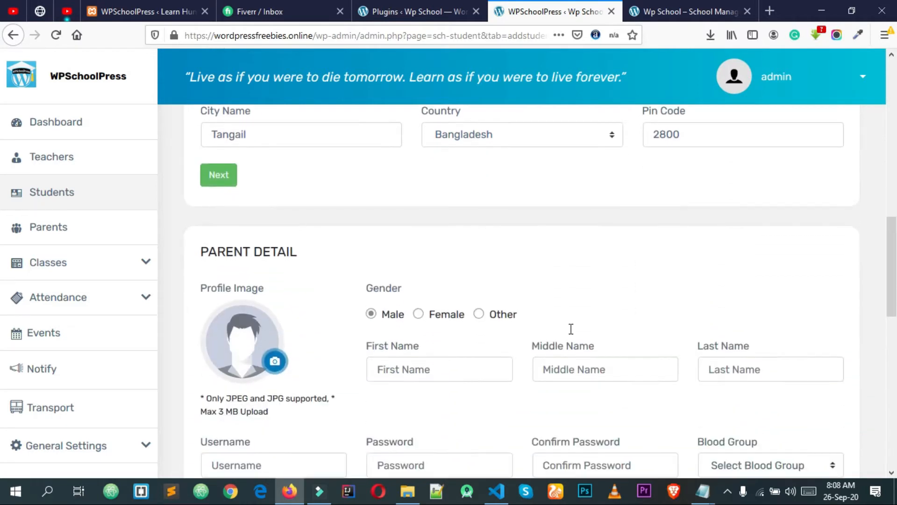
scroll(571, 329, "down", 3)
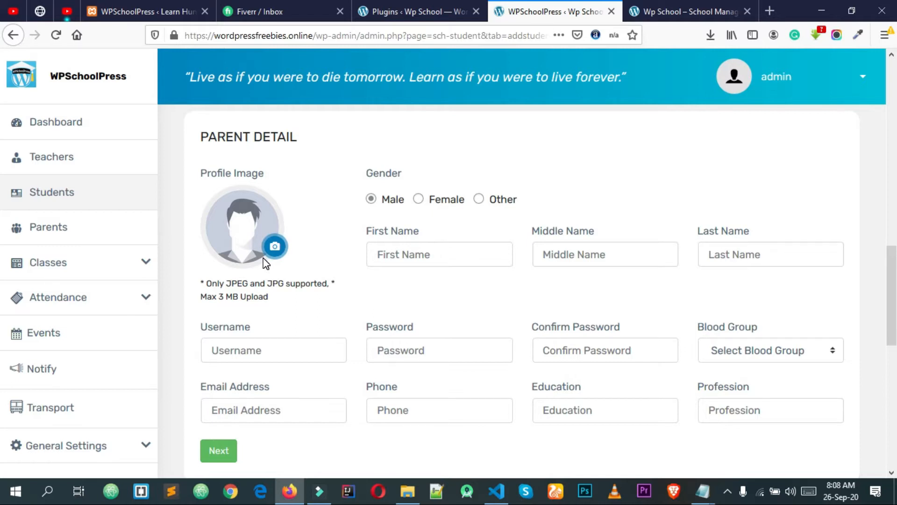
left_click(274, 246)
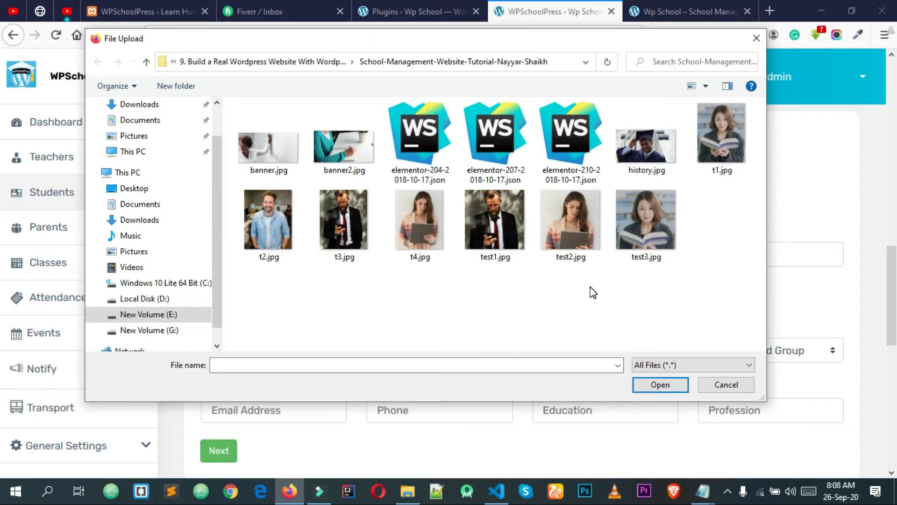
left_click(269, 150)
left_click(662, 386)
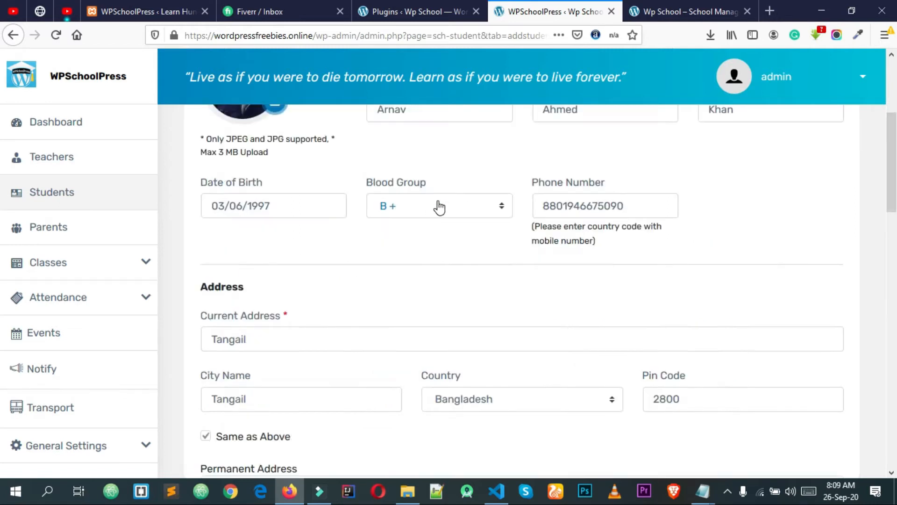
scroll(437, 206, "up", 3)
left_click(443, 207)
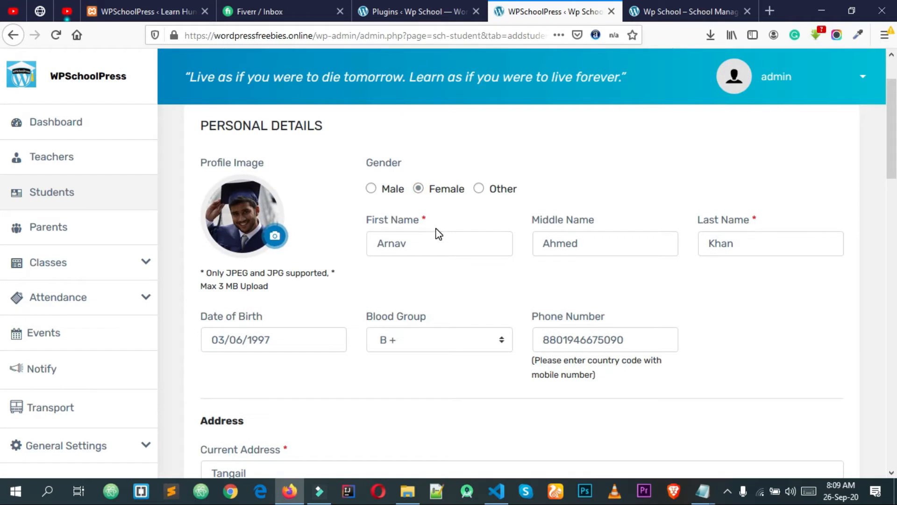
scroll(433, 205, "up", 2)
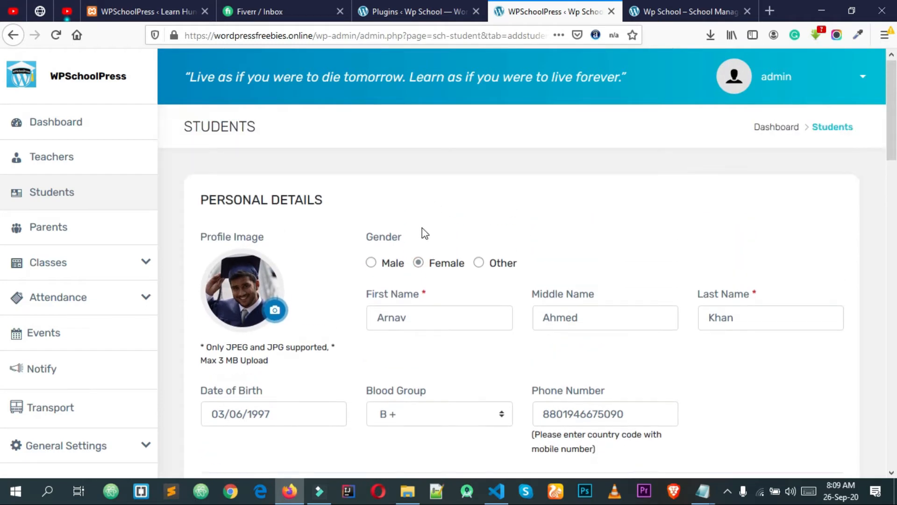
left_click(391, 262)
scroll(394, 267, "down", 1)
scroll(392, 267, "down", 10)
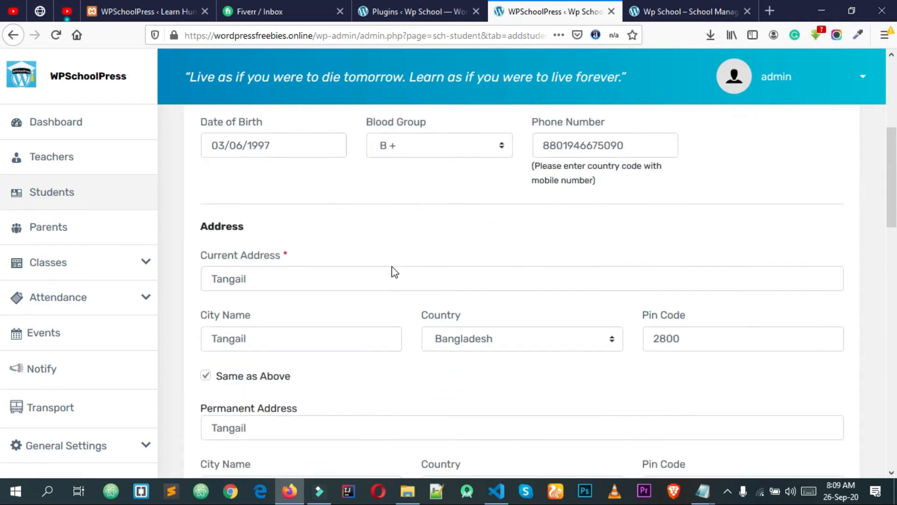
scroll(383, 278, "down", 3)
Set the parent's gender to female and enter the parent's first, middle and last names
left_click(422, 200)
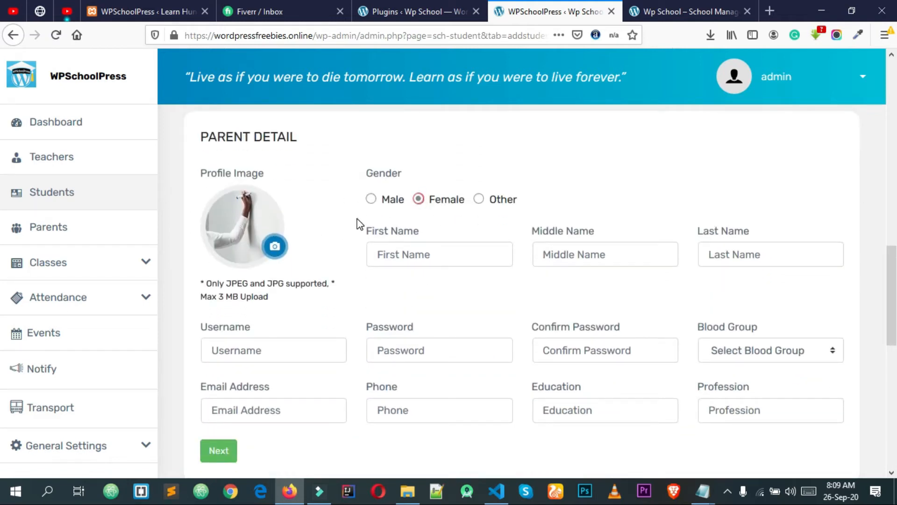
left_click(402, 255)
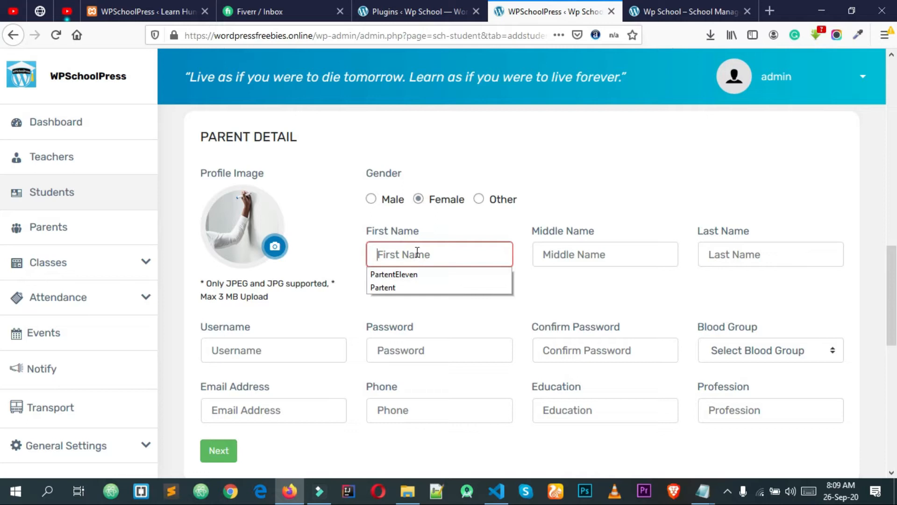
type("Parent")
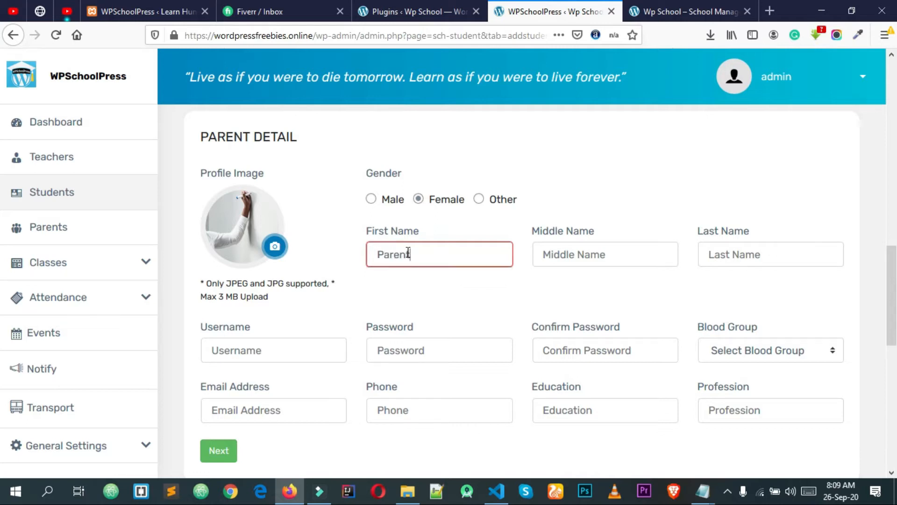
type(" Example")
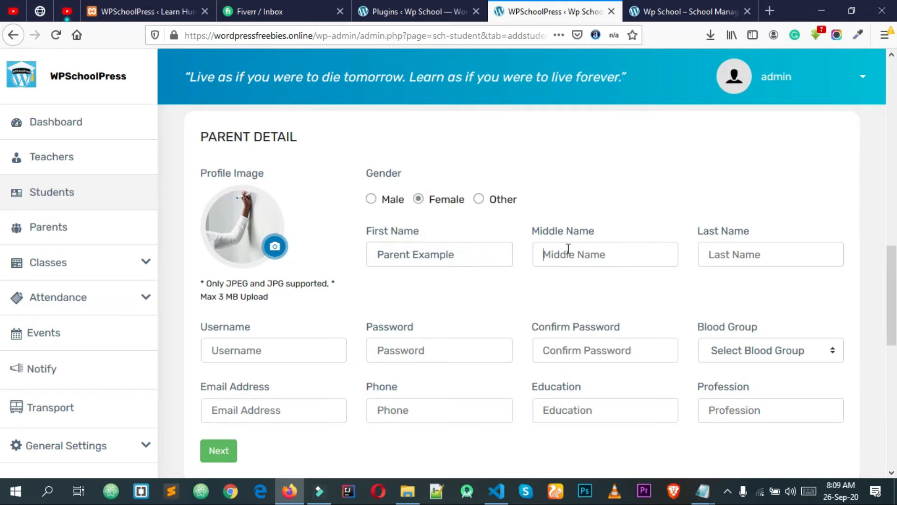
left_click(568, 250)
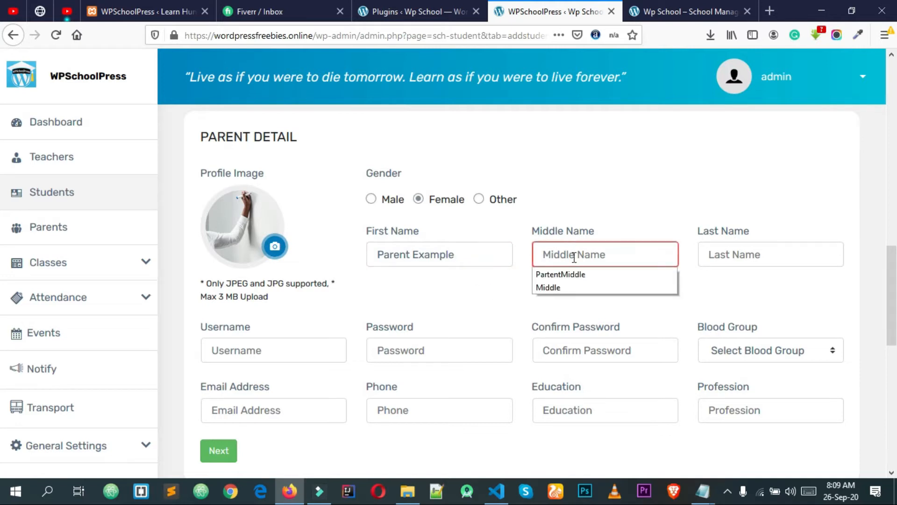
left_click(581, 275)
left_click(767, 248)
left_click(736, 275)
Enter the parent's username and e-mail address
left_click(269, 349)
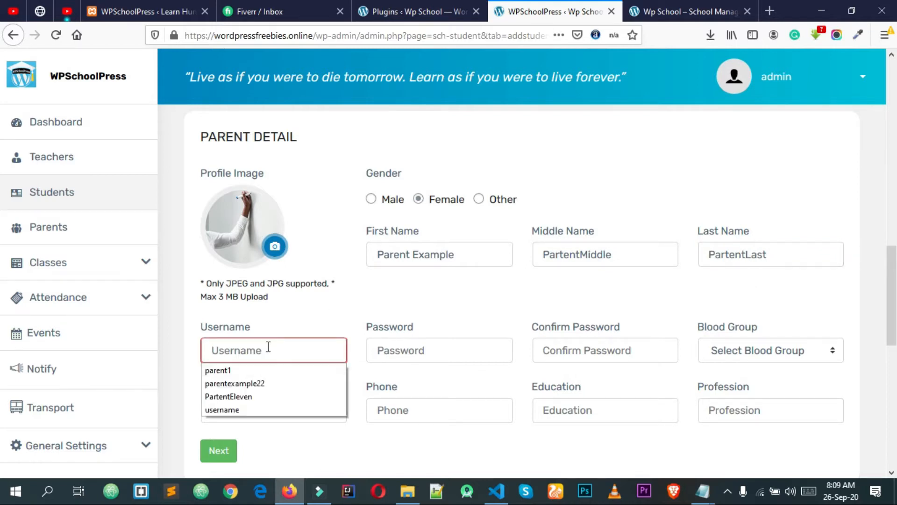
type("parent")
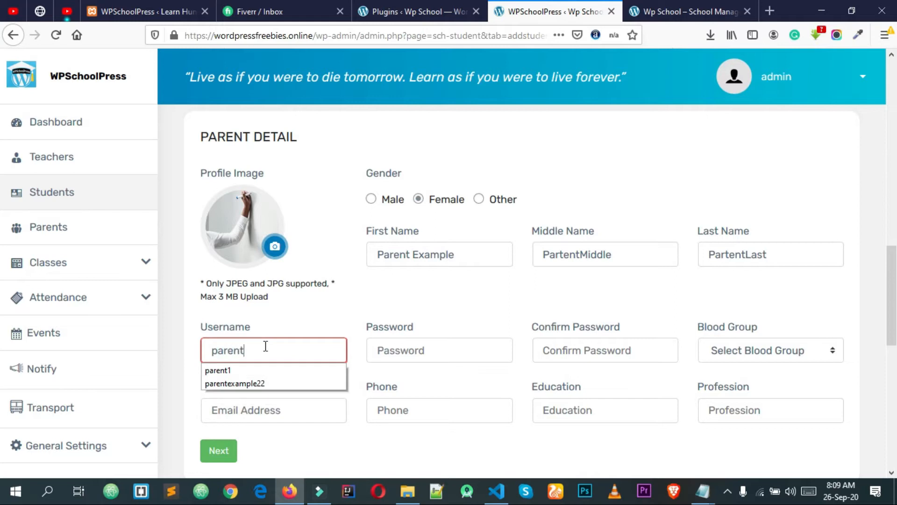
type("example")
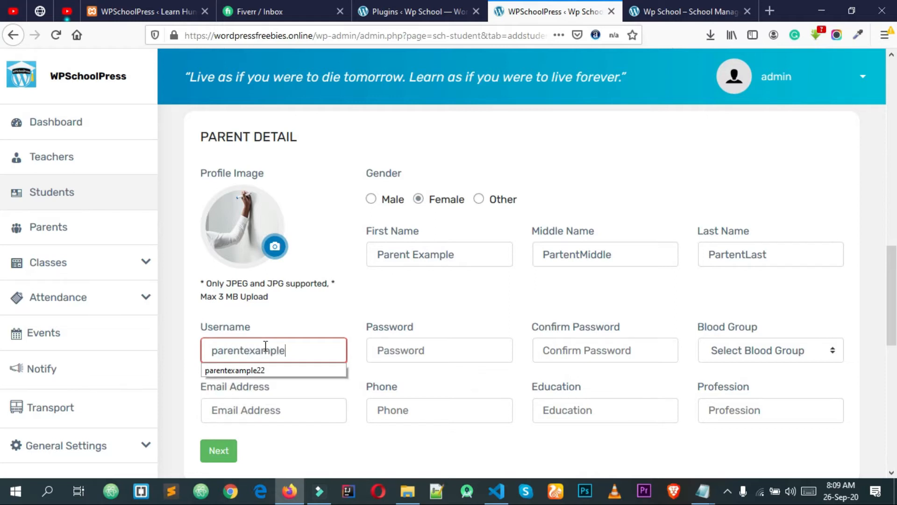
left_click_drag(300, 349, 206, 348)
left_click(232, 350)
left_click(237, 408)
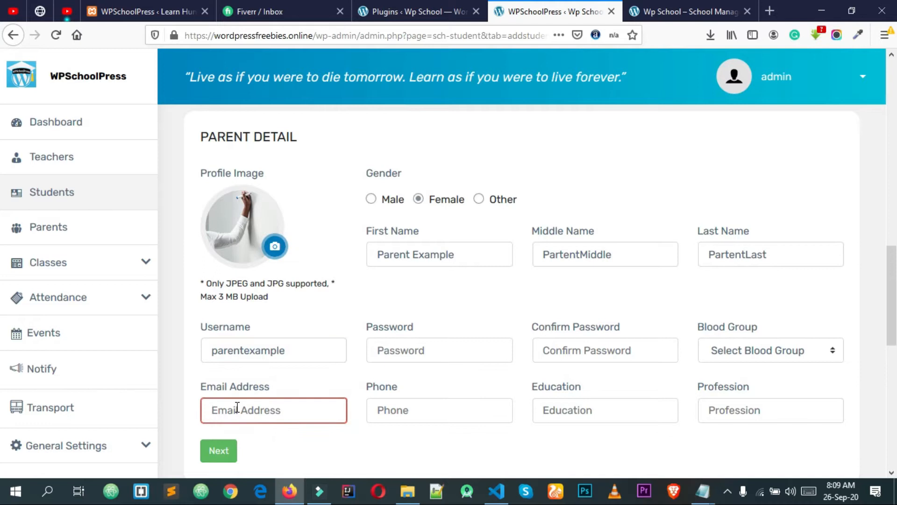
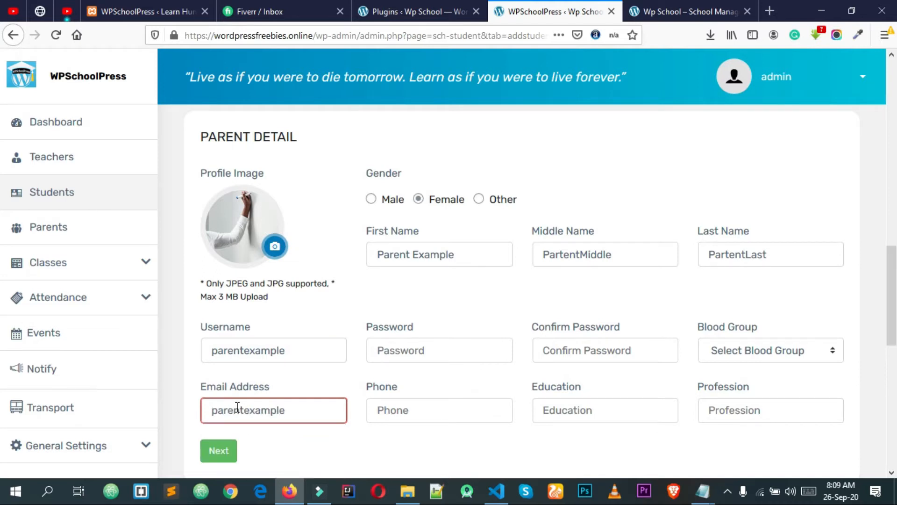
Enter and confirm the parent's password and set blood group A +
left_click(417, 347)
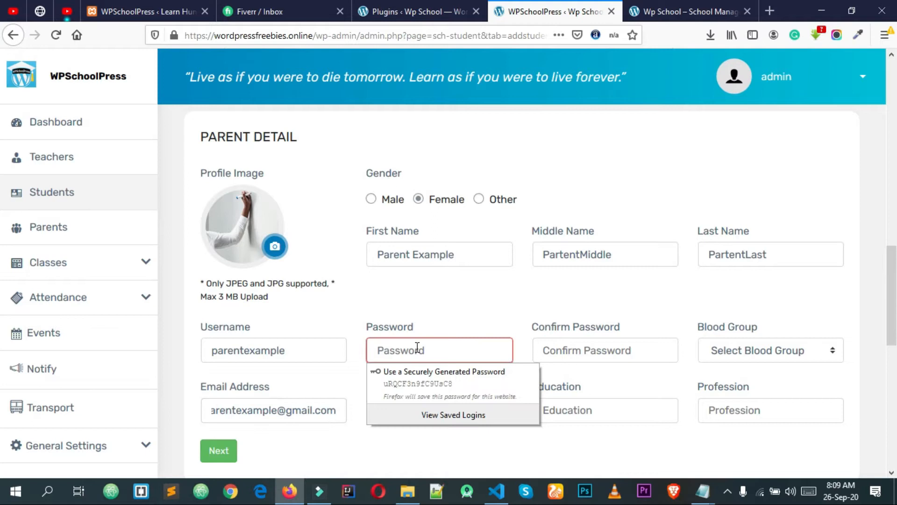
type("•••••••")
key("BackSpace")
key("BackSpace")
key("BackSpace")
key("BackSpace")
key("BackSpace")
key("BackSpace")
key("BackSpace")
type("•••••••")
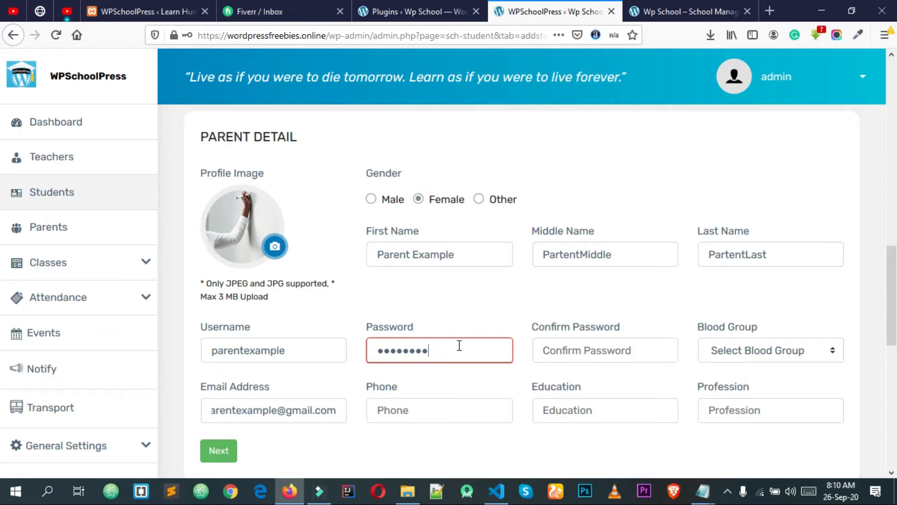
left_click(590, 350)
type("password")
left_click(772, 349)
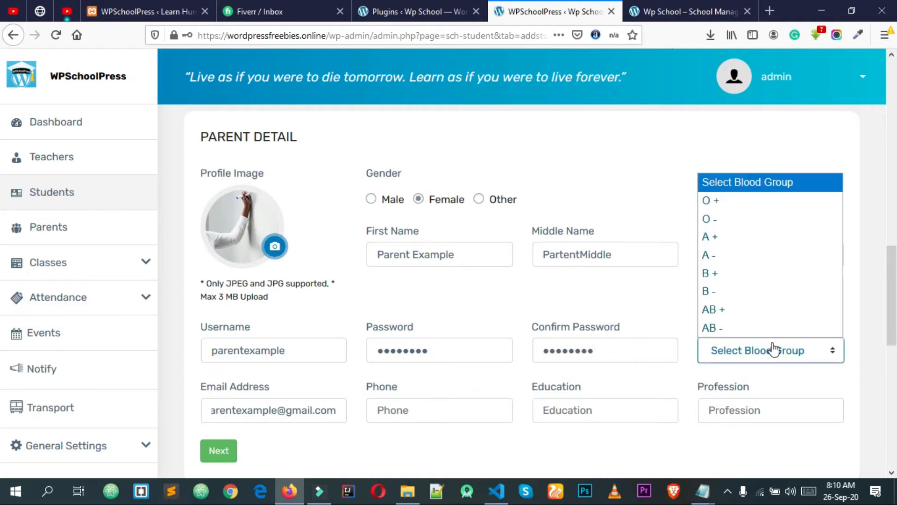
left_click(724, 239)
Fill the parent's phone from a suggestion, education MBBS and profession Doctor
scroll(531, 336, "down", 3)
double_click(463, 338)
left_click(447, 352)
left_click(446, 354)
left_click(441, 366)
left_click(421, 350)
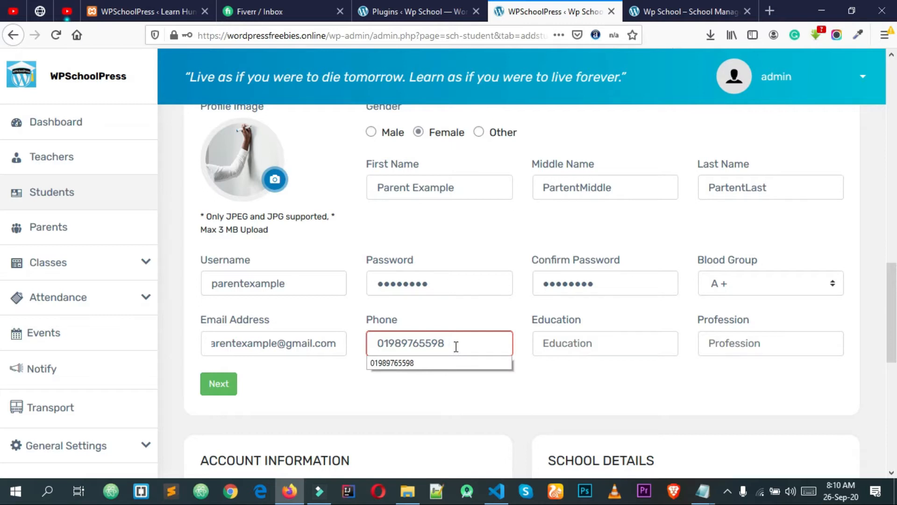
scroll(456, 346, "up", 10)
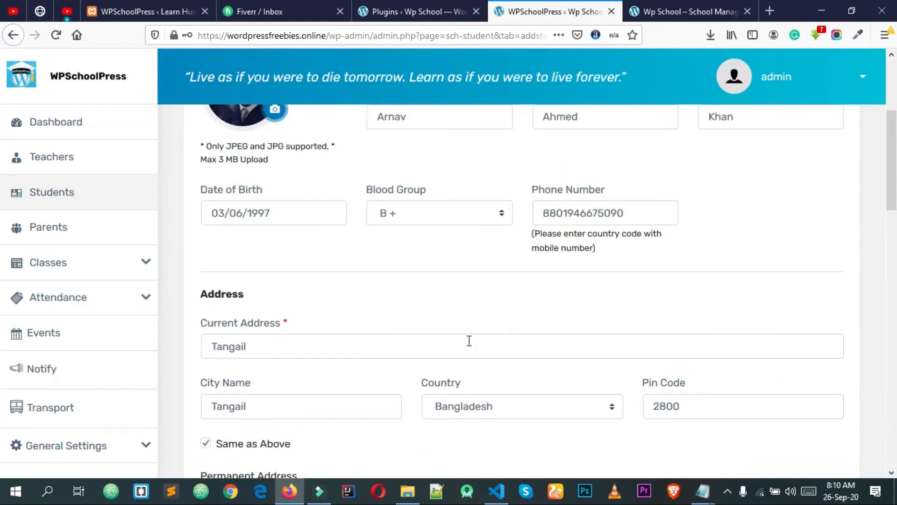
scroll(469, 340, "down", 9)
scroll(444, 427, "down", 1)
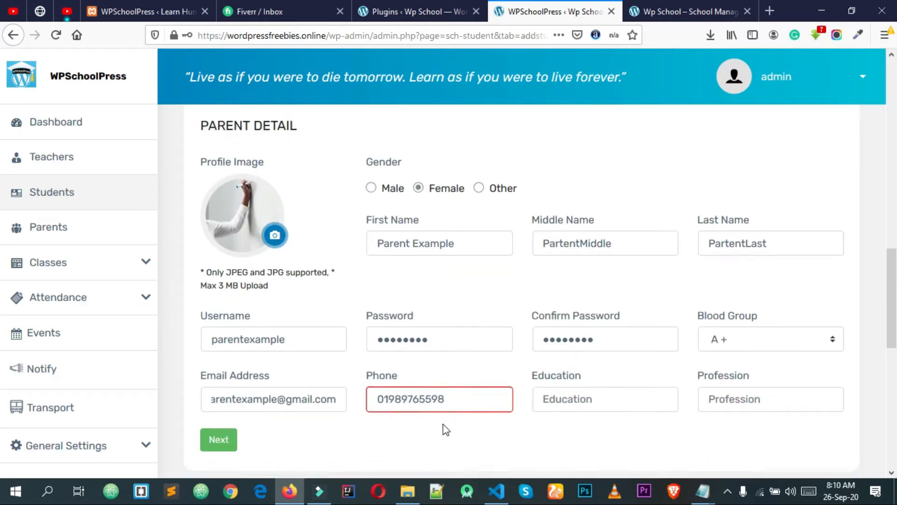
left_click_drag(444, 424, 593, 360)
left_click(571, 342)
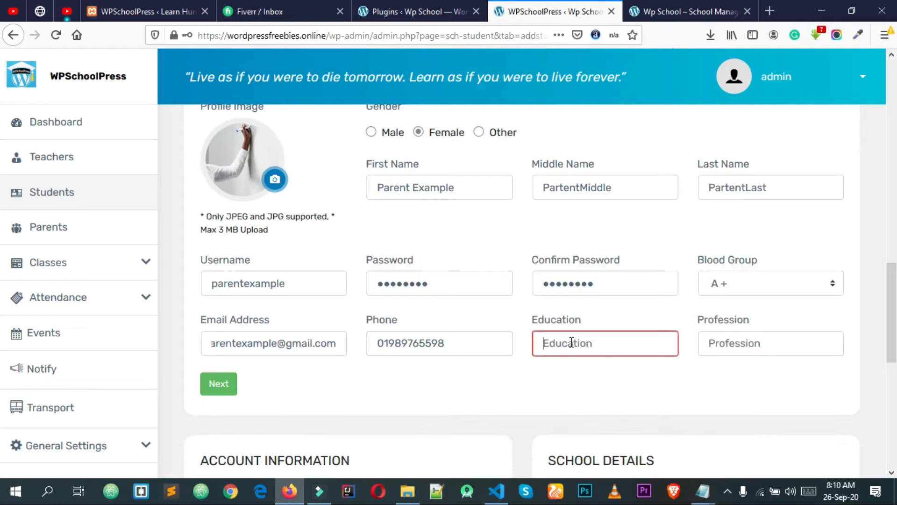
left_click(571, 342)
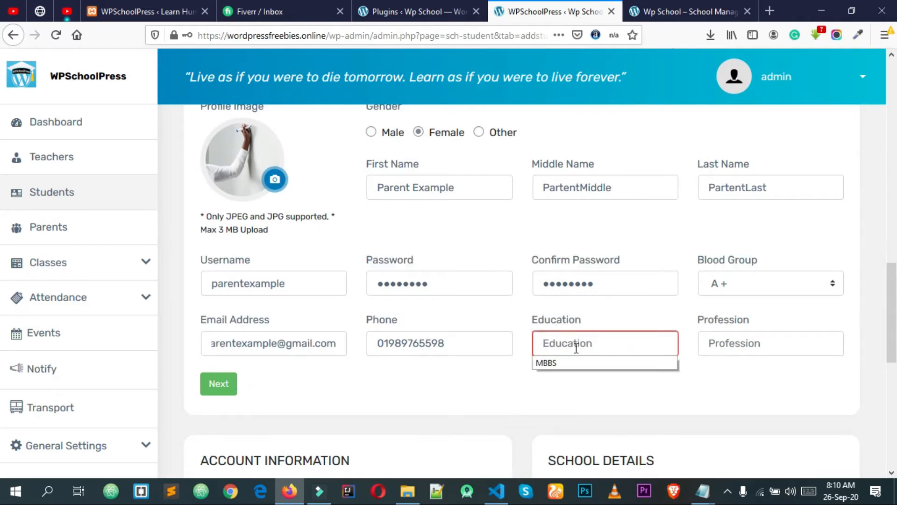
left_click(570, 362)
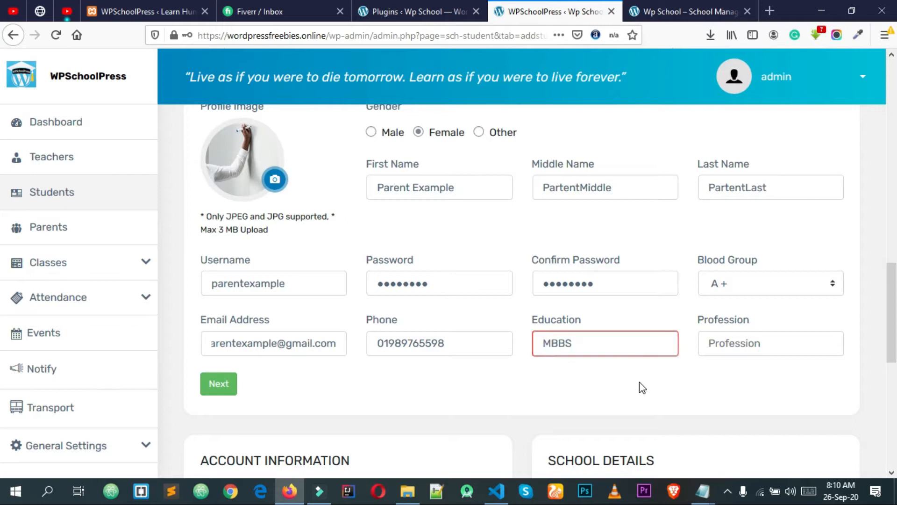
left_click(725, 344)
left_click(705, 365)
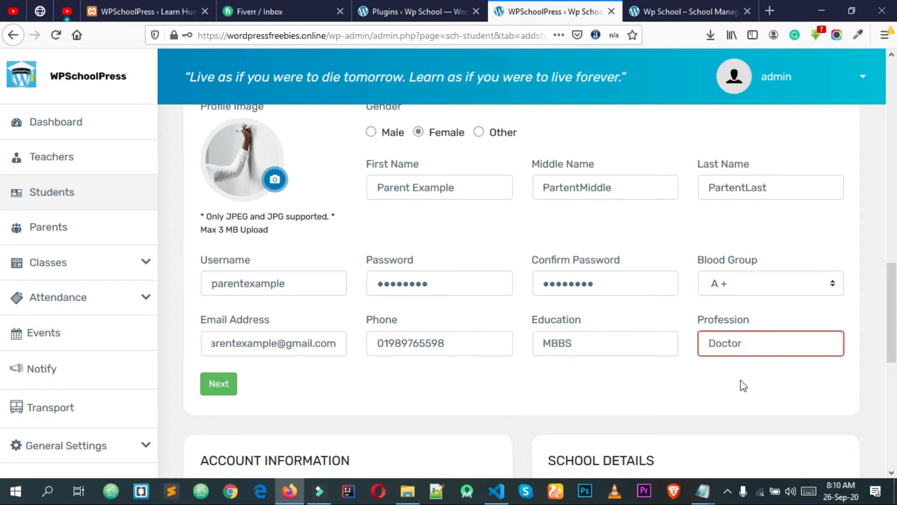
scroll(377, 397, "down", 5)
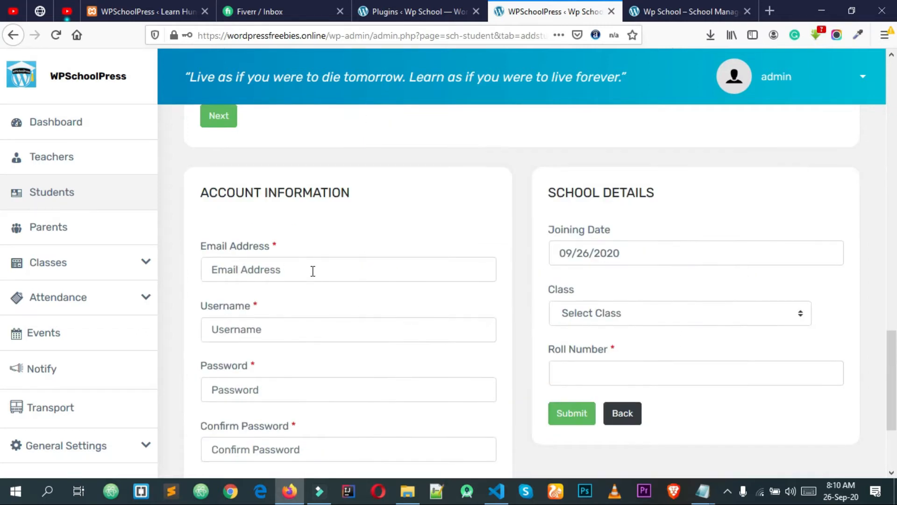
Enter the student's account e-mail address in the Account Information section
left_click(269, 267)
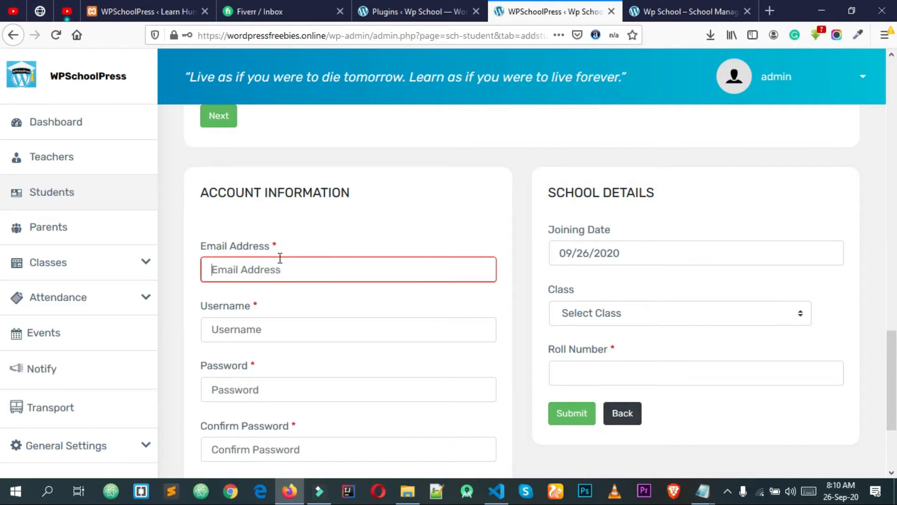
left_click(301, 269)
left_click(302, 268)
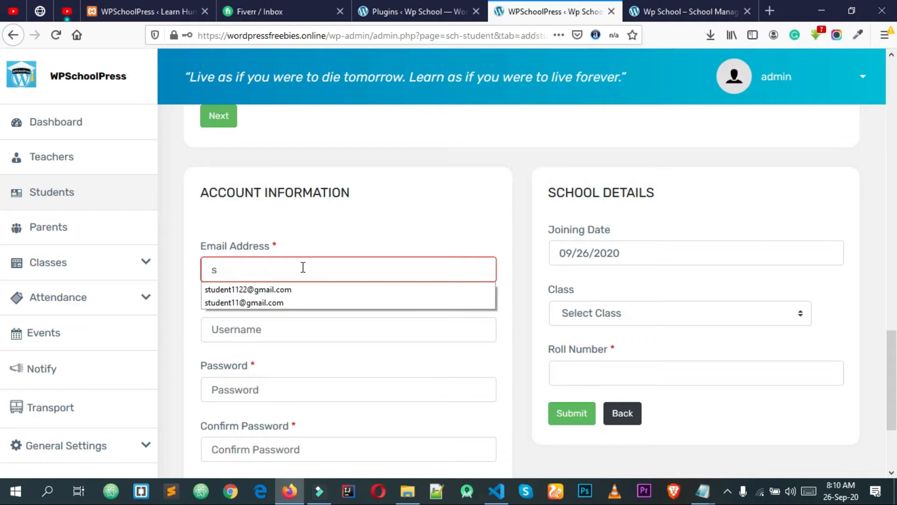
key("alt")
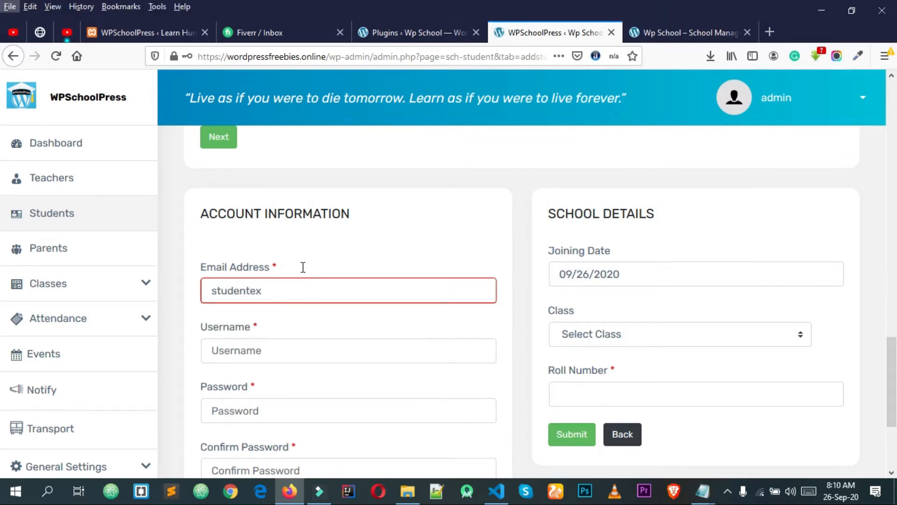
left_click(286, 282)
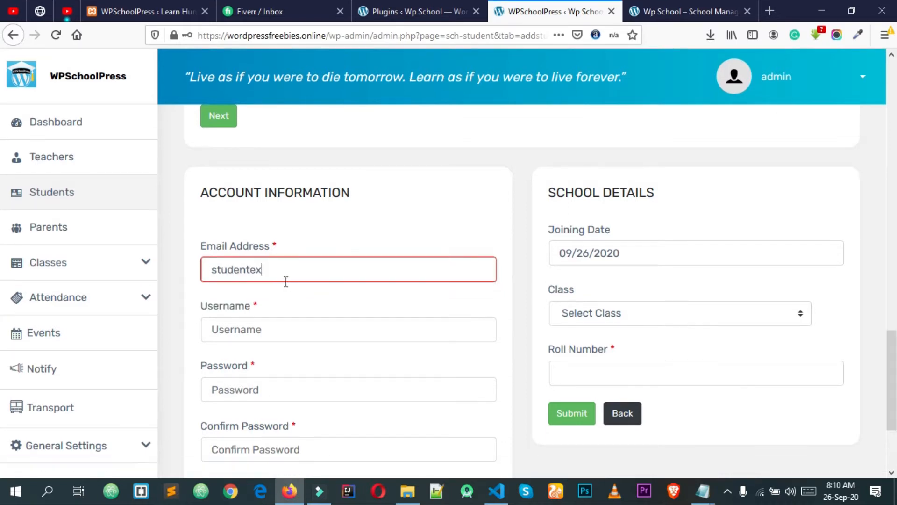
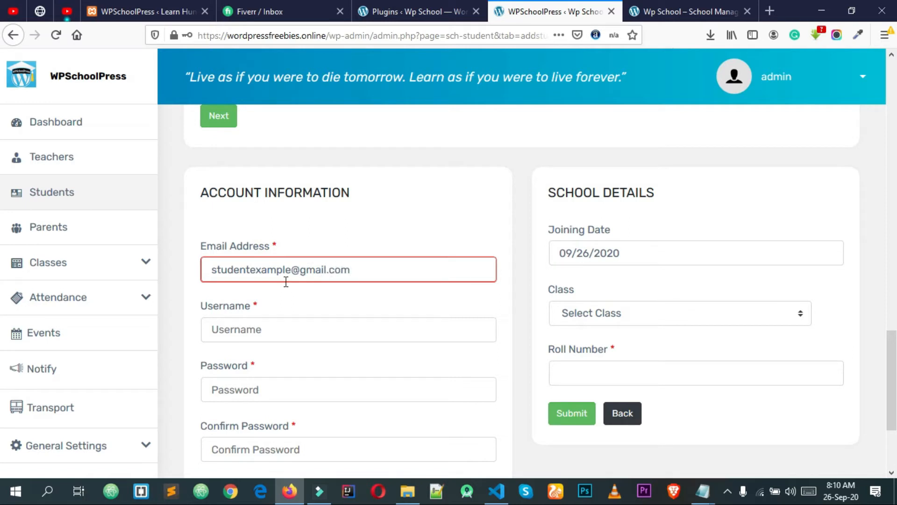
Copy the name part of the e-mail and paste it as the student username
left_click(276, 327)
left_click_drag(291, 270, 182, 299)
key("ctrl+c")
left_click(270, 333)
key("ctrl+v")
Enter the student's password in both the Password and Confirm Password fields
scroll(305, 257, "down", 3)
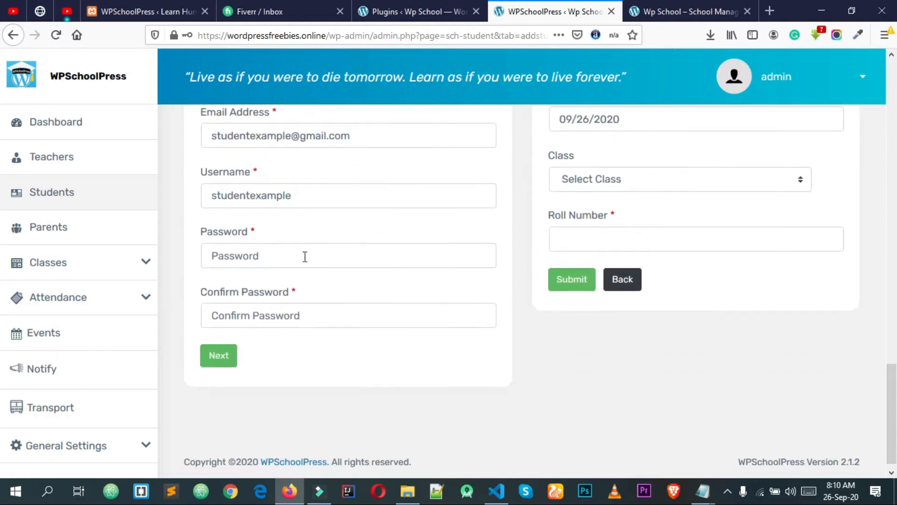
left_click(328, 257)
type("•••••••")
left_click(325, 318)
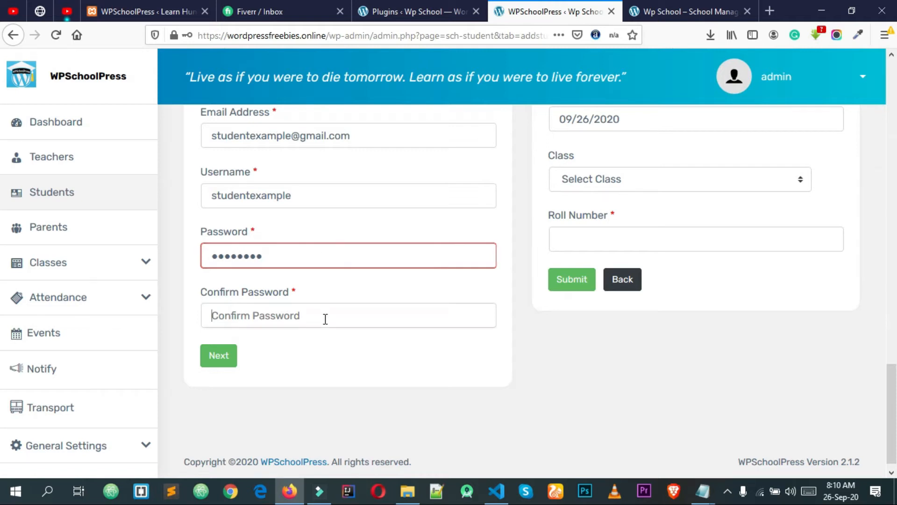
type("••••••••")
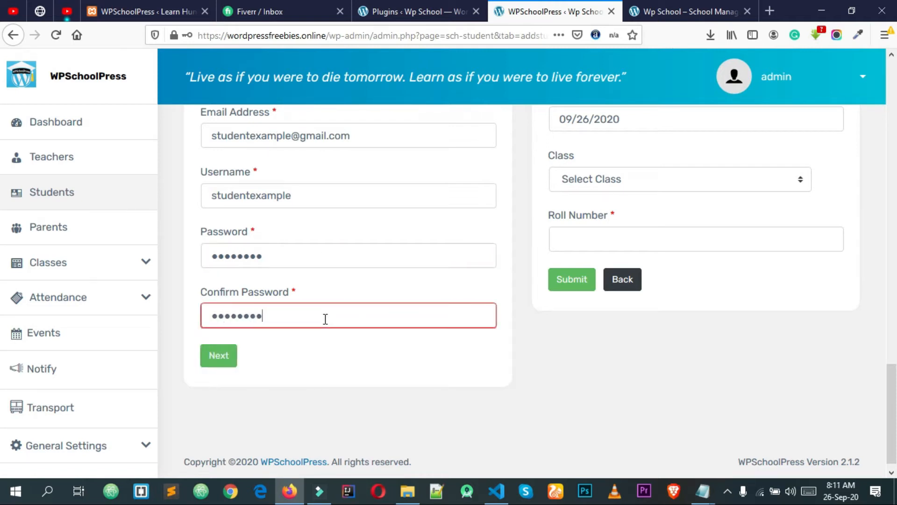
left_click(356, 362)
scroll(419, 320, "up", 4)
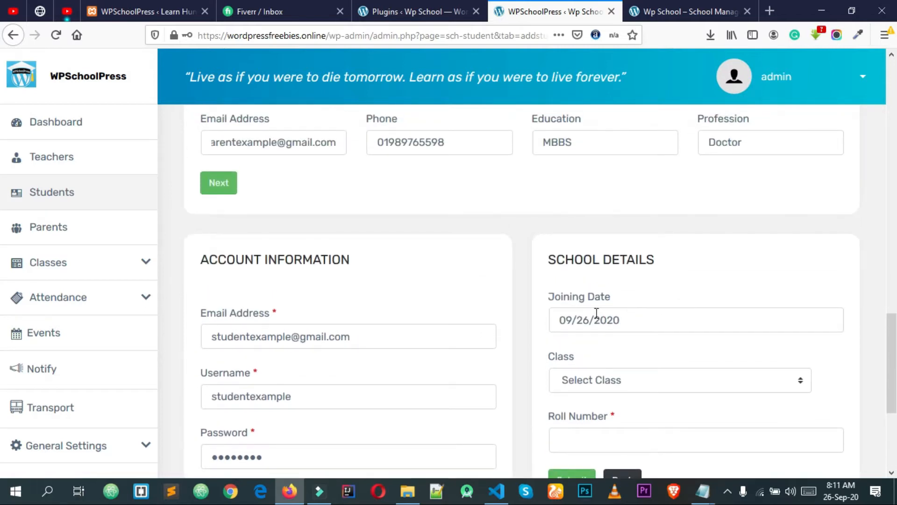
Set the student's joining date to 02/01/2010 using the calendar
left_click(596, 313)
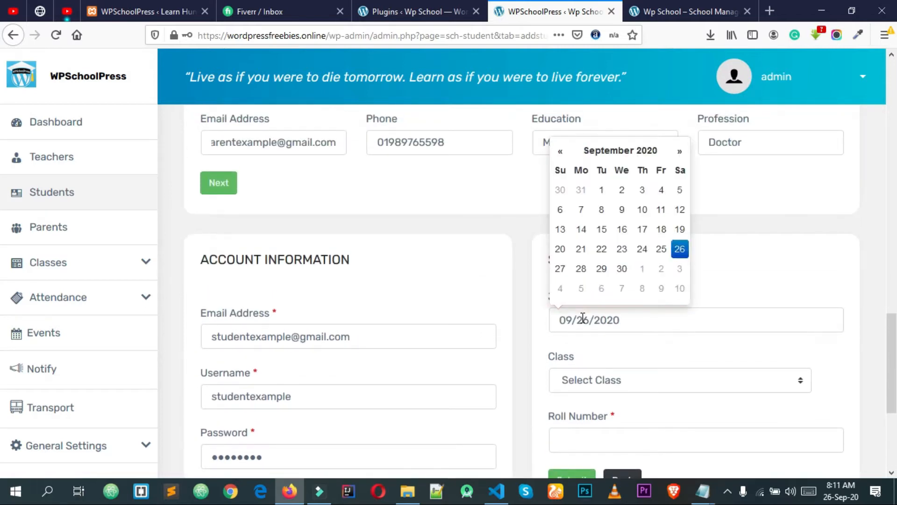
left_click(599, 159)
left_click(559, 169)
left_click(559, 169)
left_click(559, 169)
left_click(559, 169)
left_click(559, 169)
left_click(558, 169)
left_click(559, 169)
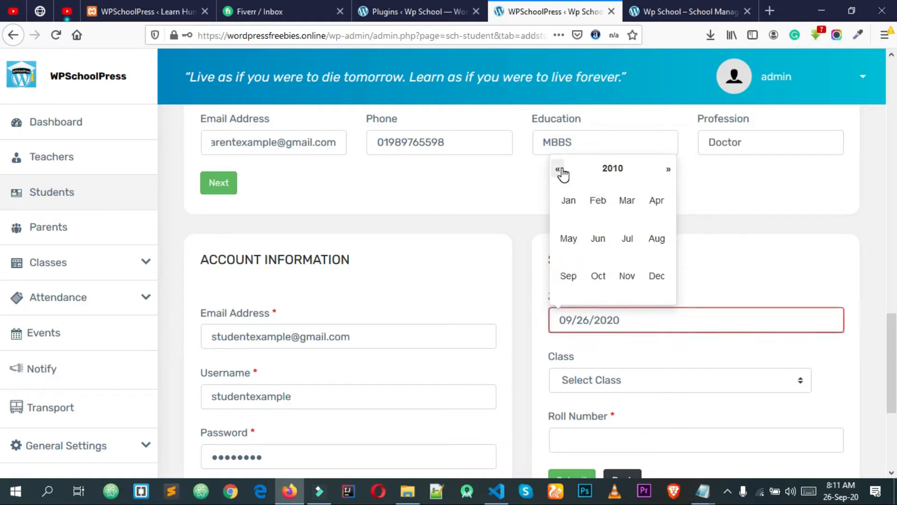
left_click(598, 201)
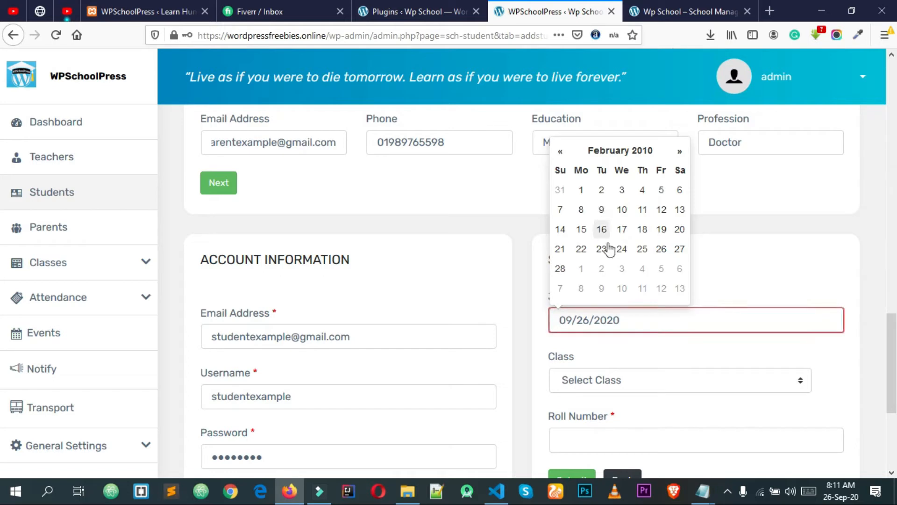
left_click(581, 190)
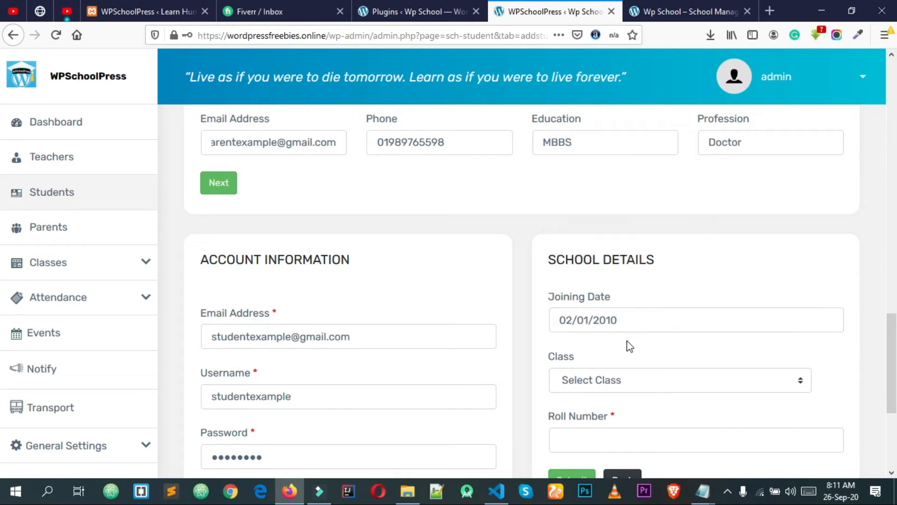
Choose class Standard 4 and set the roll number to 12
scroll(630, 346, "down", 2)
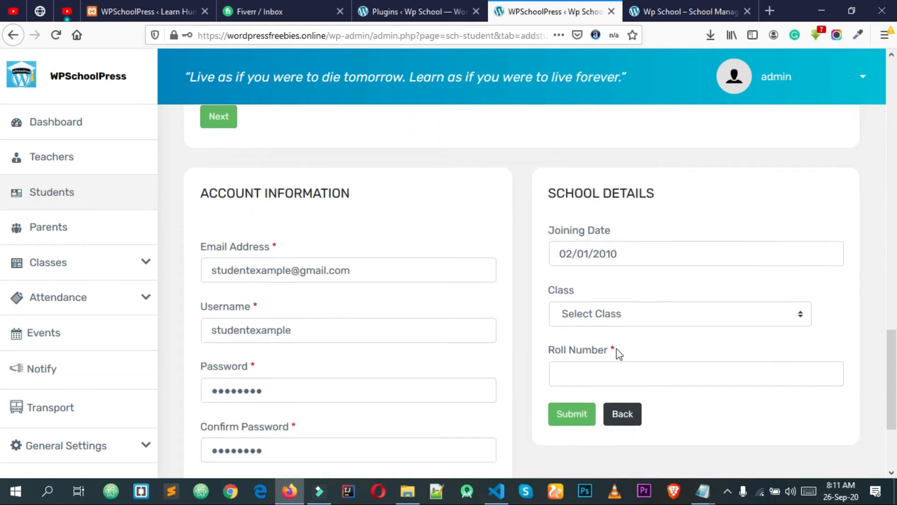
left_click(593, 317)
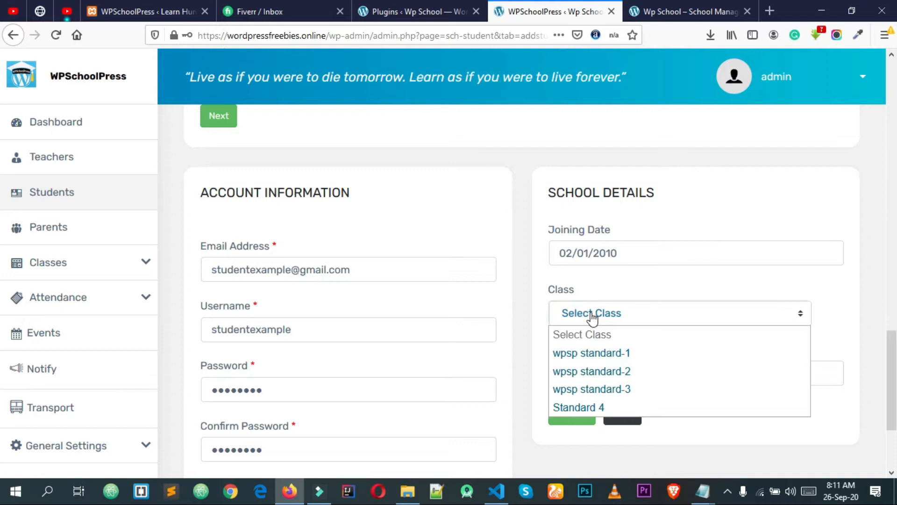
left_click(595, 412)
left_click(575, 371)
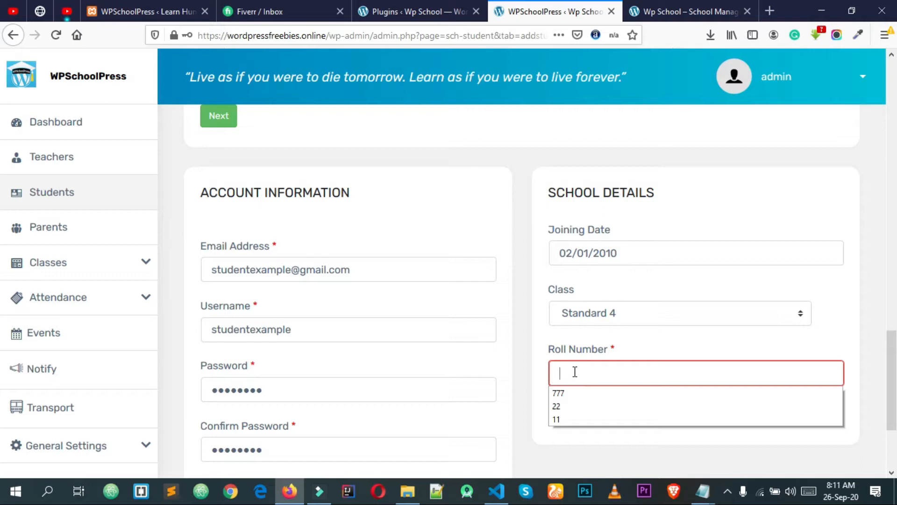
type("62")
double_click(581, 373)
left_click(620, 321)
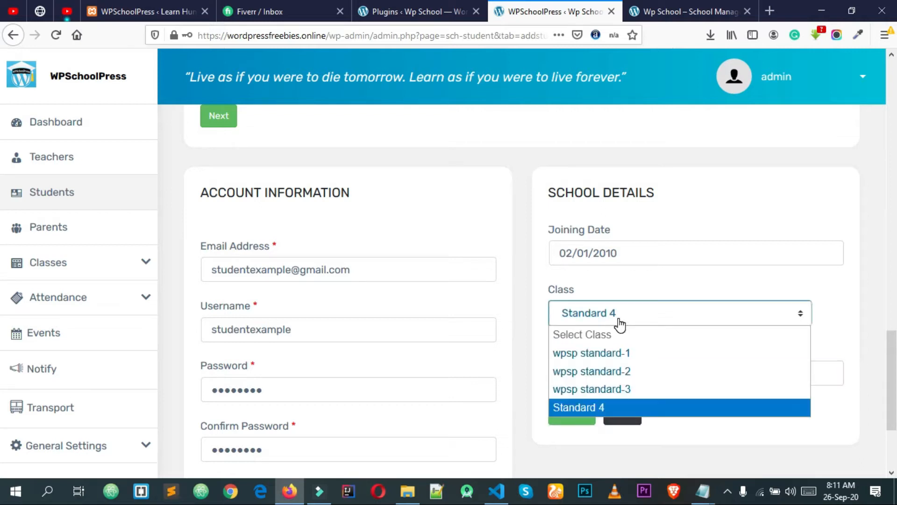
left_click(620, 322)
key("Tab")
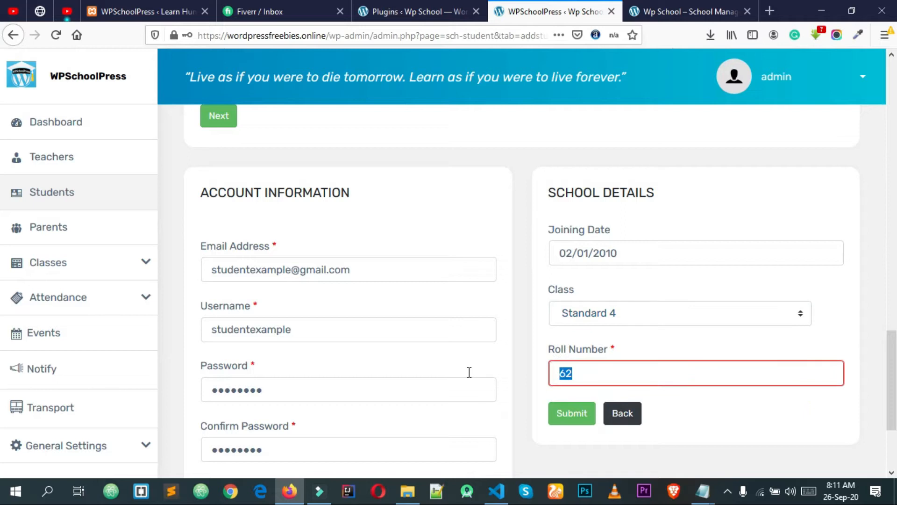
type("12")
scroll(529, 369, "down", 3)
scroll(529, 369, "up", 7)
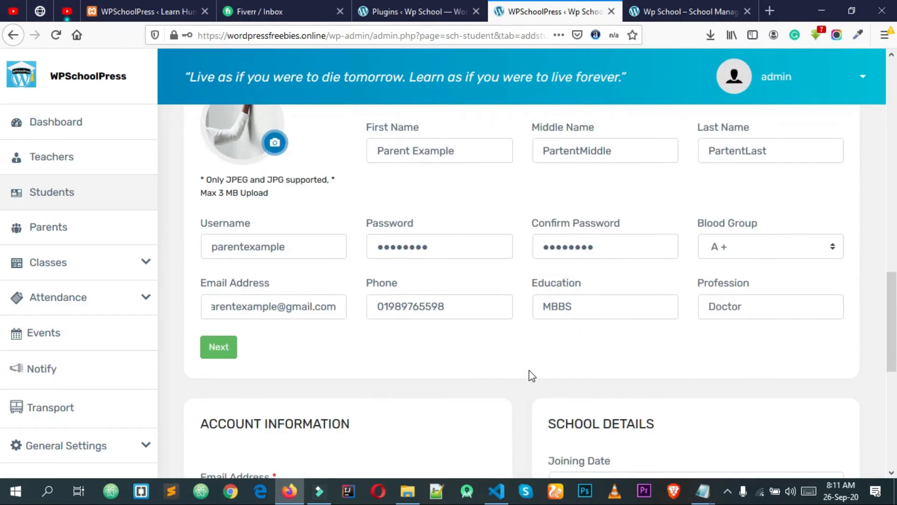
scroll(529, 370, "up", 1)
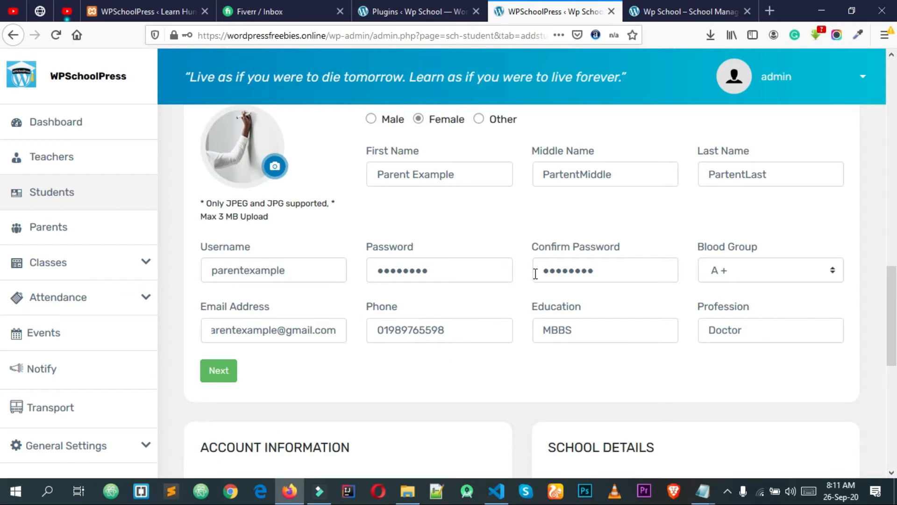
scroll(537, 278, "down", 5)
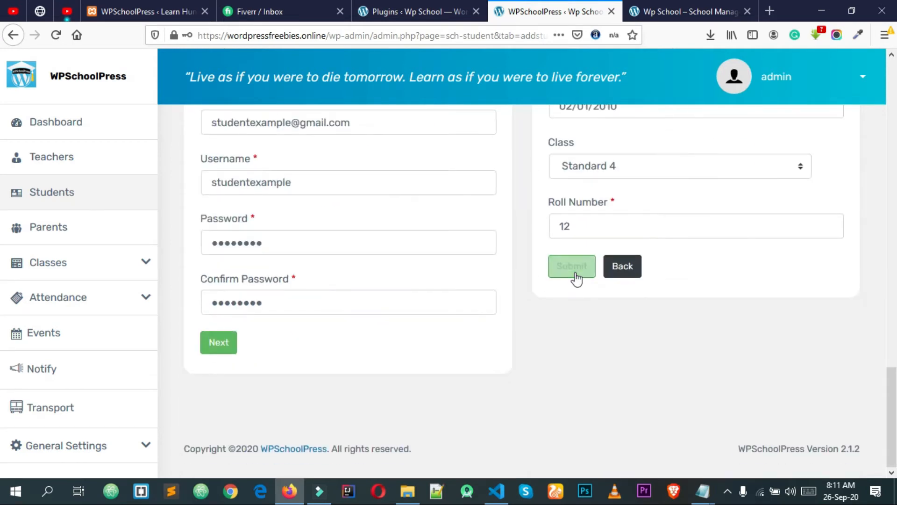
Submit the student and parent record, decline Firefox's password save, and go to Parents
left_click(572, 267)
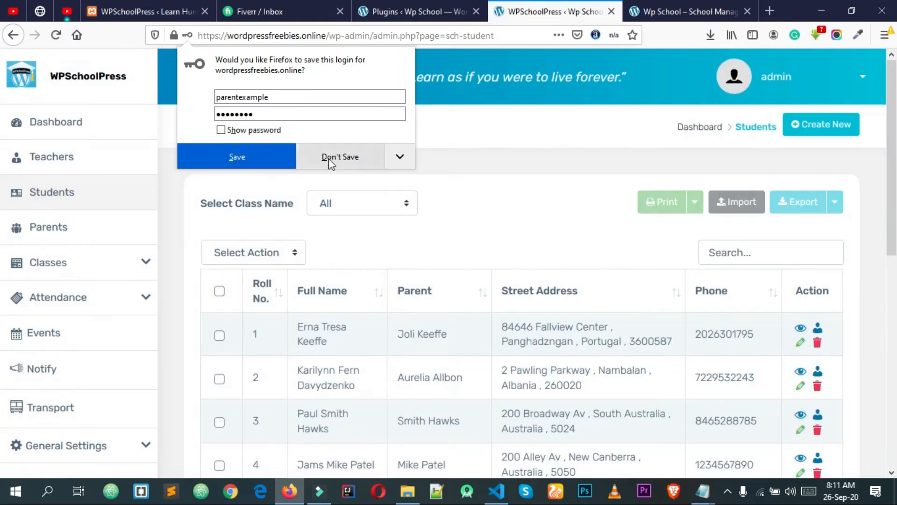
left_click(330, 159)
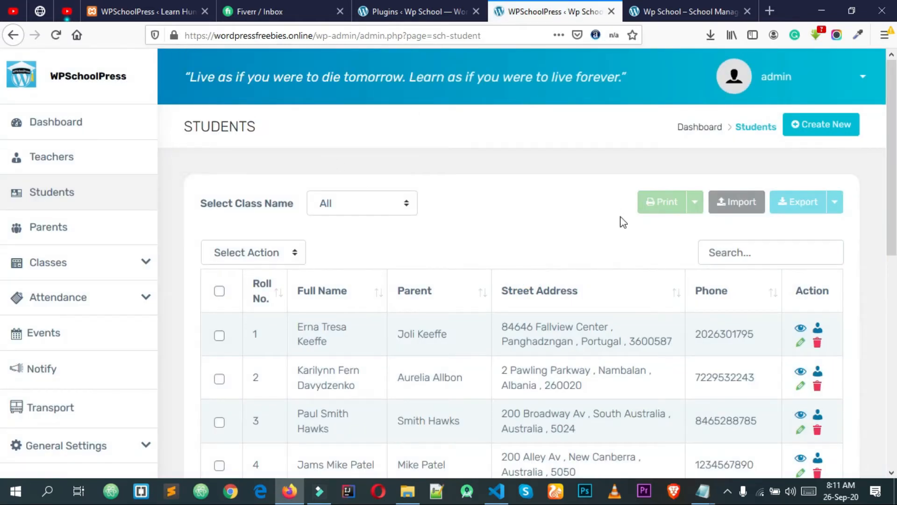
left_click(67, 239)
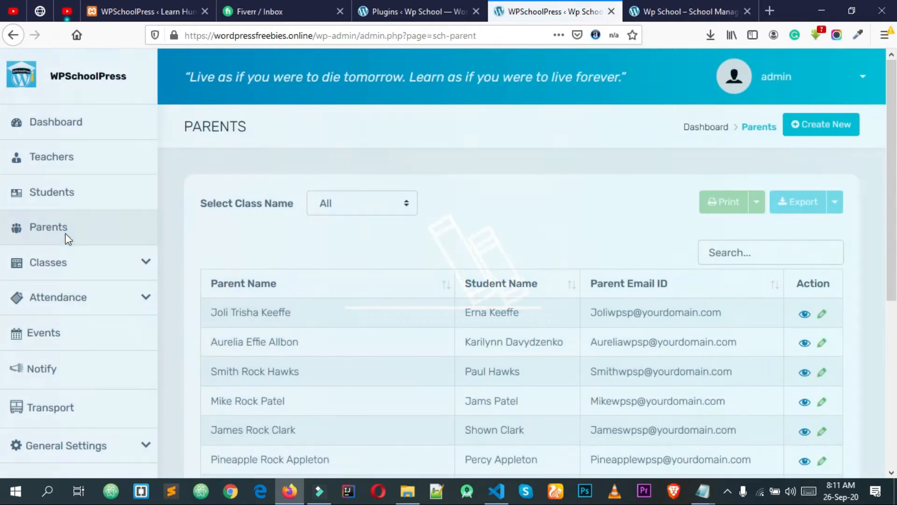
Verify the last Parents row shows the new parent linked to the new student
scroll(516, 275, "down", 5)
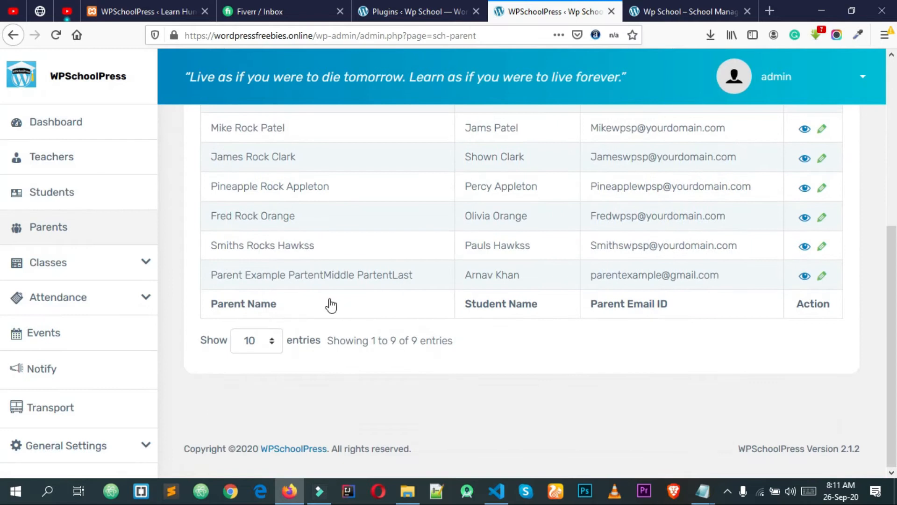
left_click_drag(220, 278, 383, 292)
left_click(384, 293)
left_click_drag(547, 272, 398, 272)
left_click(531, 272)
scroll(531, 272, "up", 5)
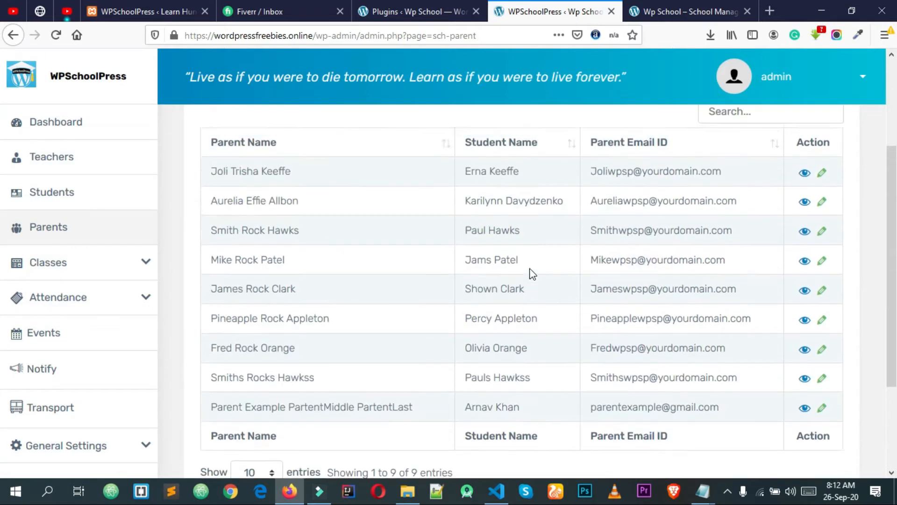
scroll(509, 258, "down", 5)
left_click_drag(538, 285, 474, 278)
double_click(475, 278)
left_click(517, 287)
scroll(517, 286, "up", 3)
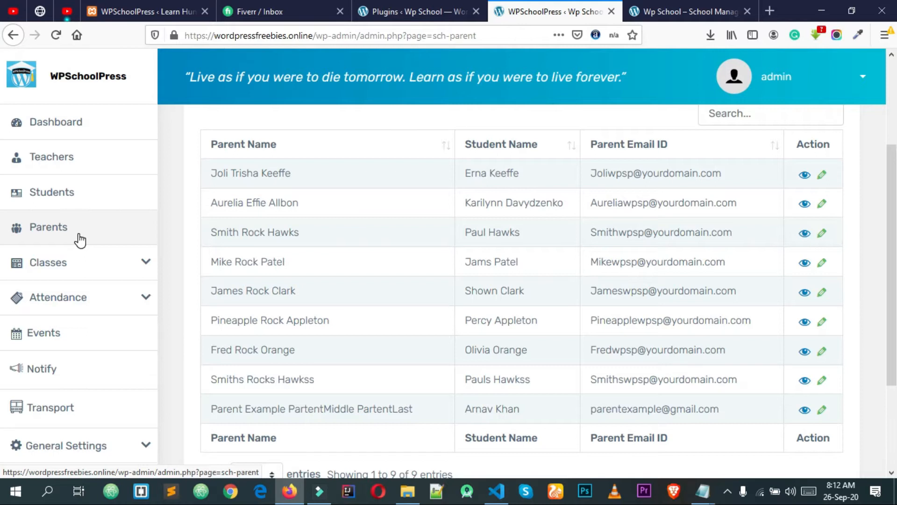
scroll(80, 240, "up", 3)
left_click(885, 35)
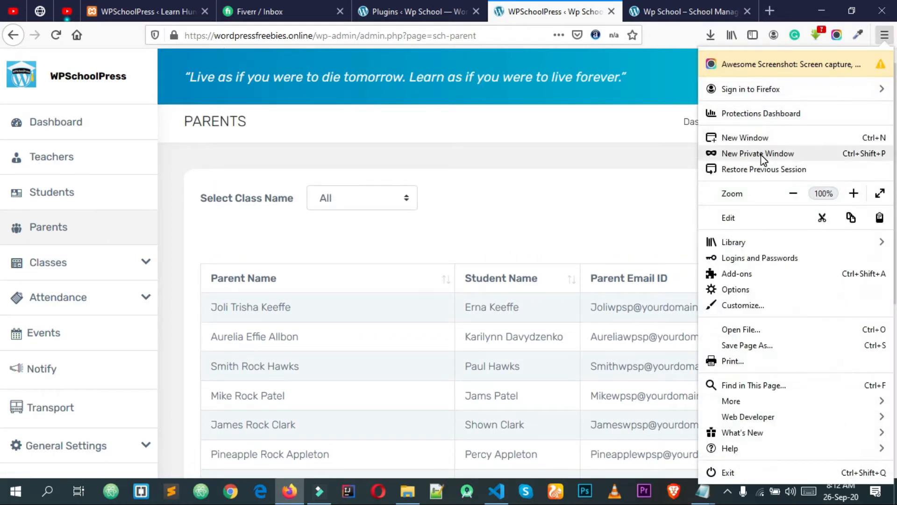
Open a new private window and load wordpressfreebies.online/cpanel
left_click(760, 154)
type("we")
key("BackSpace")
type("or")
key("Right")
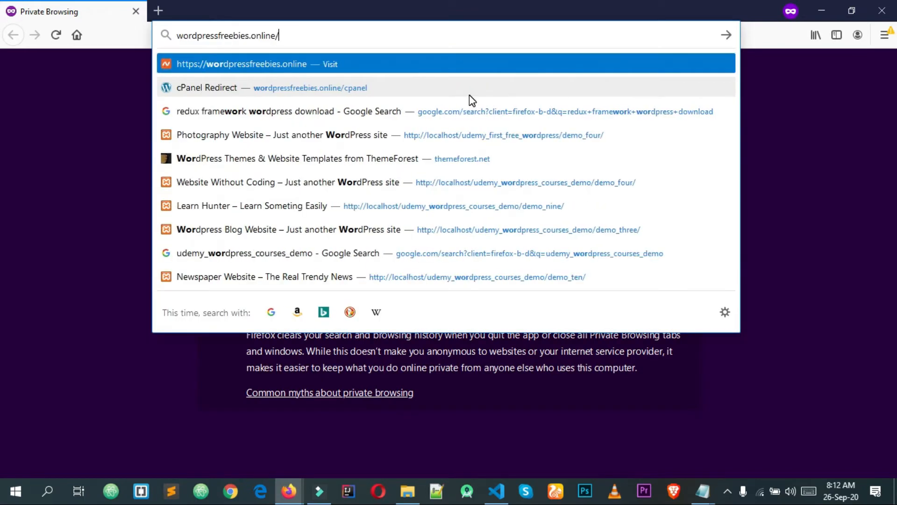
type("cpanel")
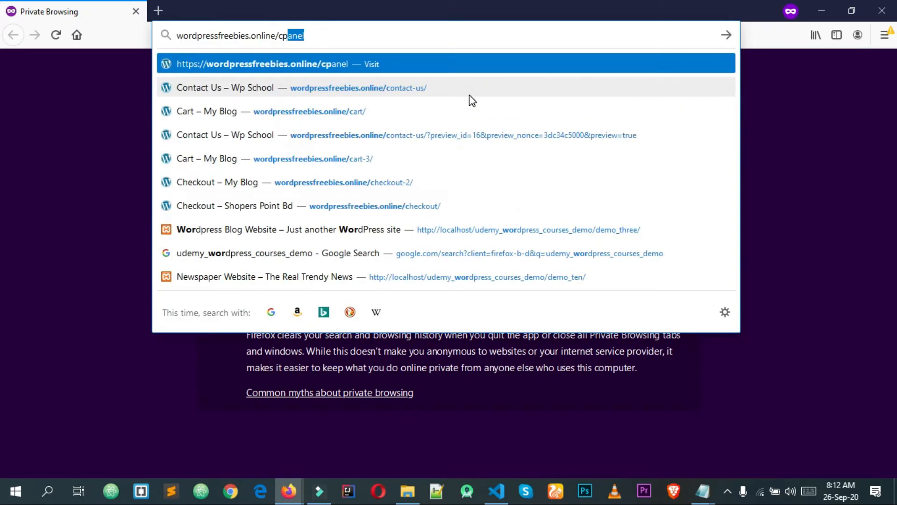
key("Return")
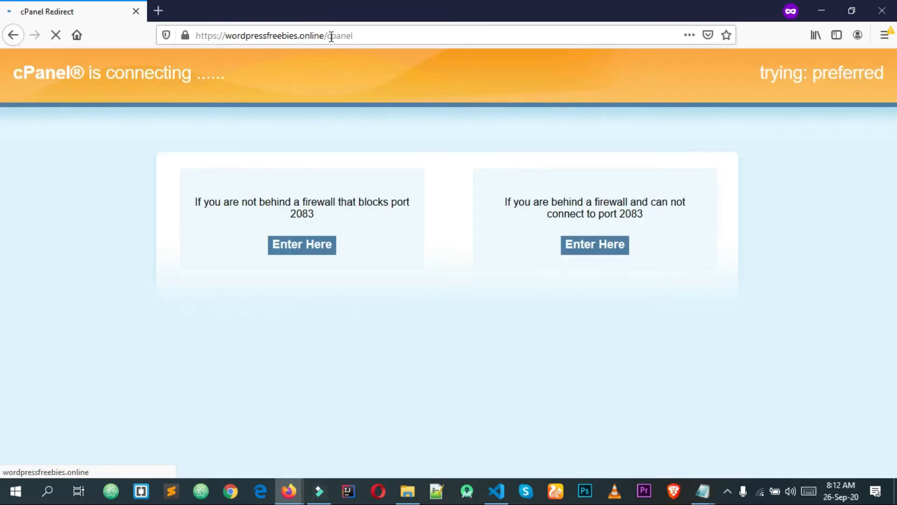
Change the address to the site's /wp-admin login page and begin entering a username
left_click_drag(325, 36, 382, 36)
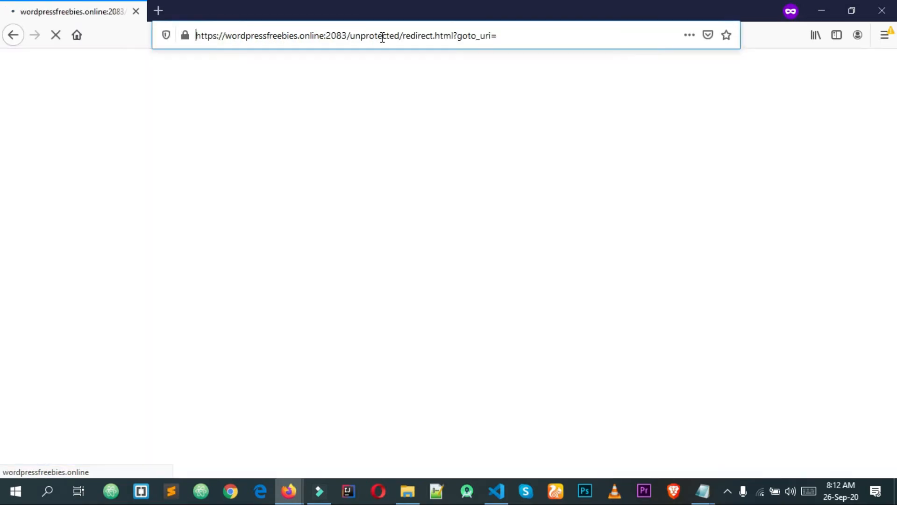
left_click(449, 32)
left_click_drag(357, 36, 325, 36)
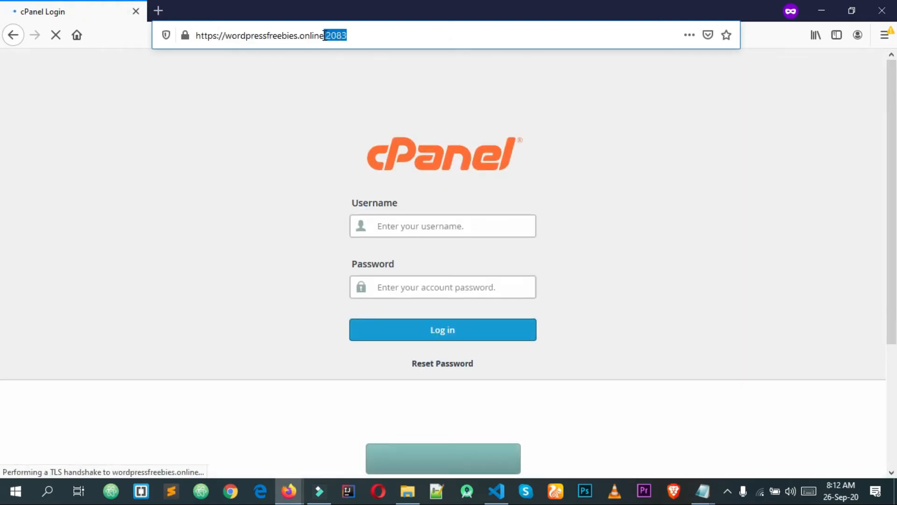
type("/wp-admin/")
key("Return")
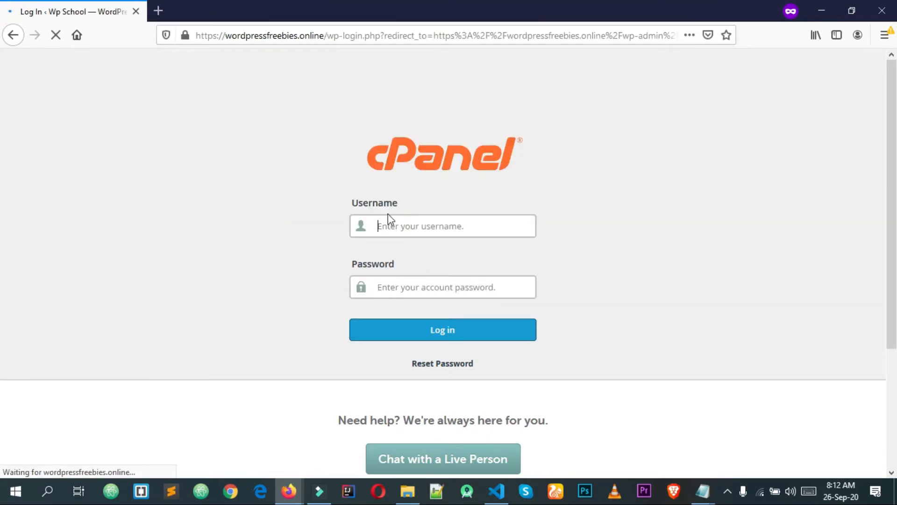
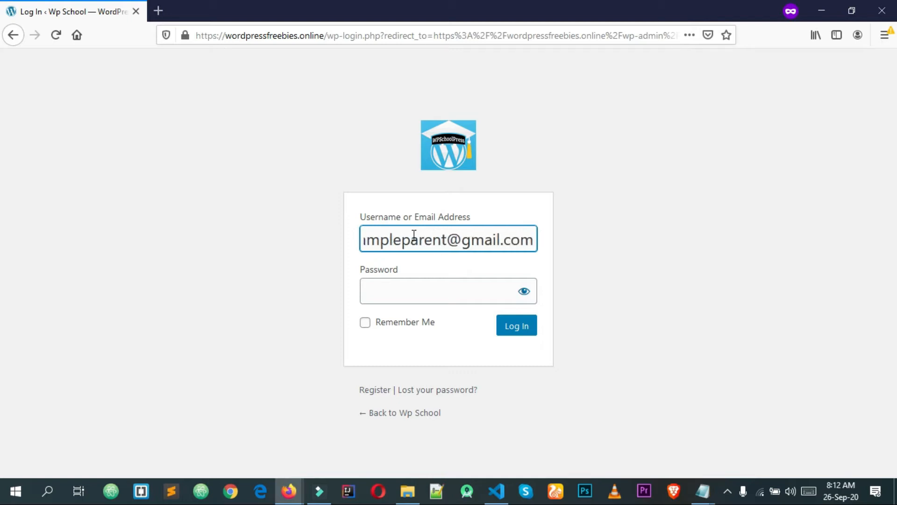
Attempt the parent login with the parent's e-mail and password, which gets rejected
key("Tab")
type("•••••••")
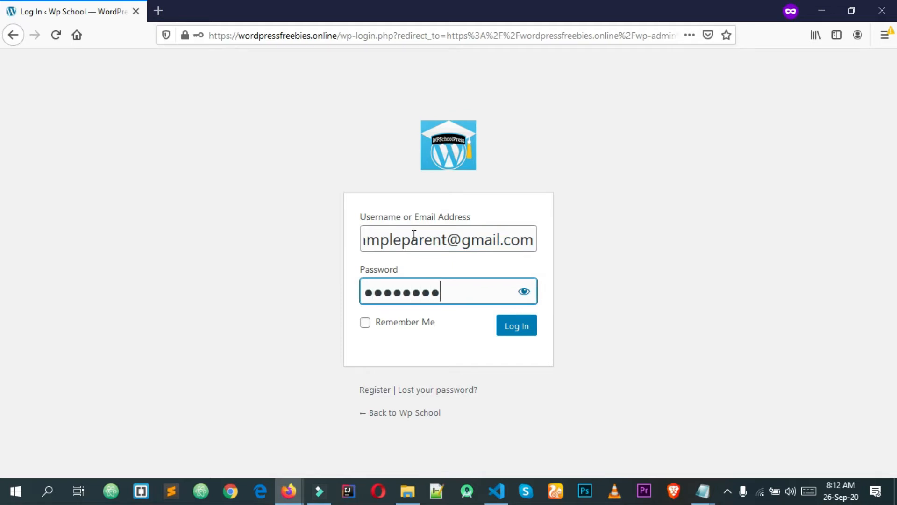
key("Return")
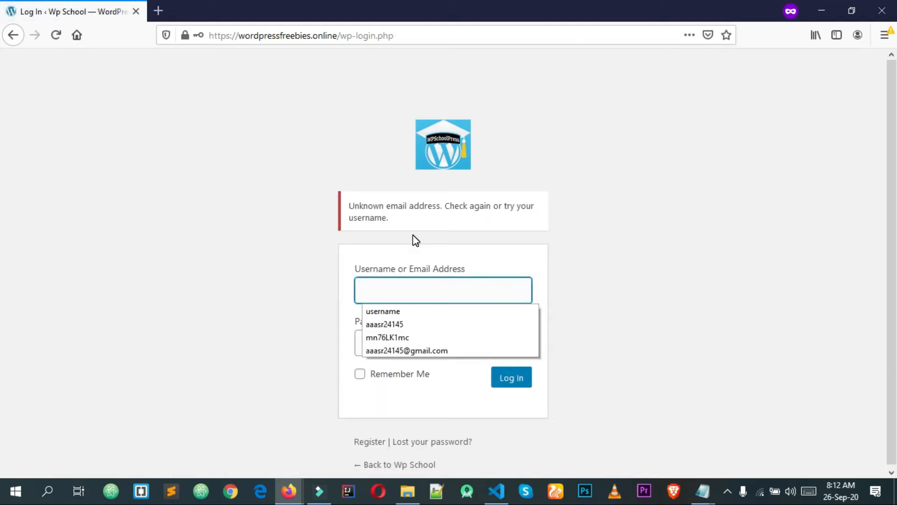
Retry the parent login using the parent's username, which is also rejected
left_click(299, 489)
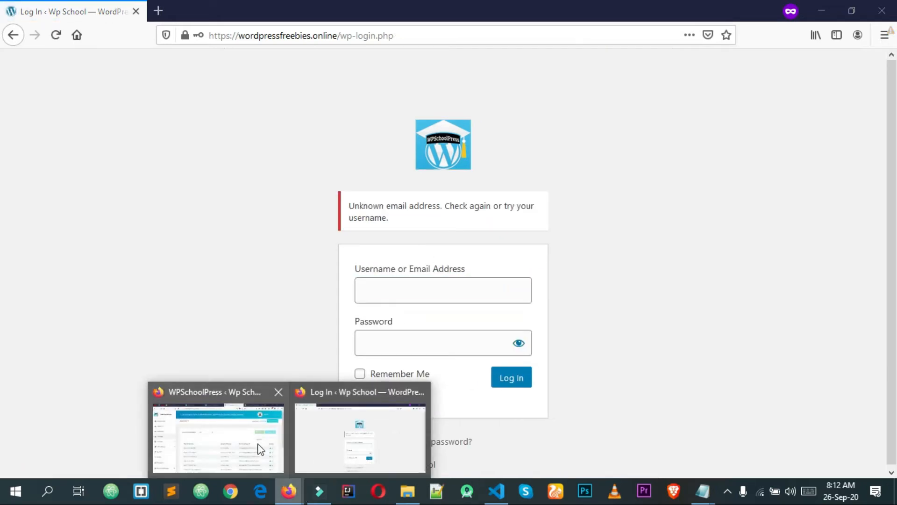
left_click(260, 448)
left_click(292, 489)
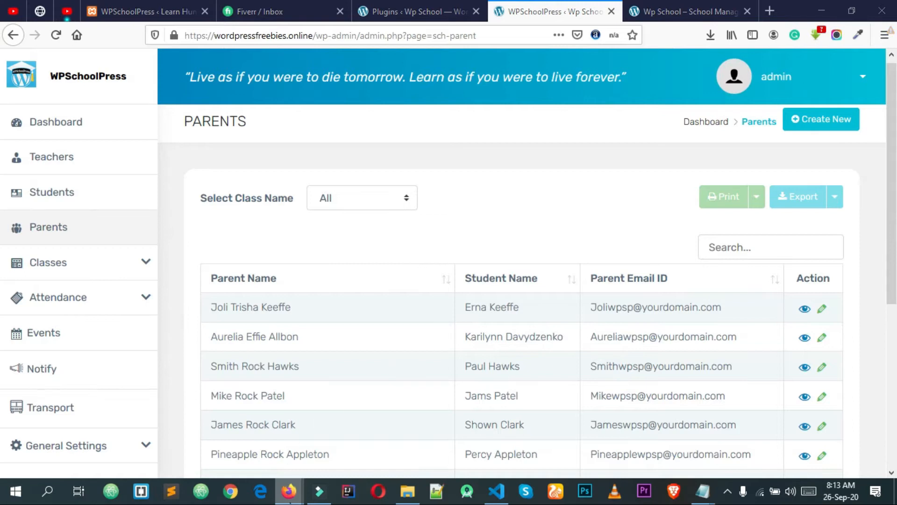
left_click(352, 454)
type("exampleparent")
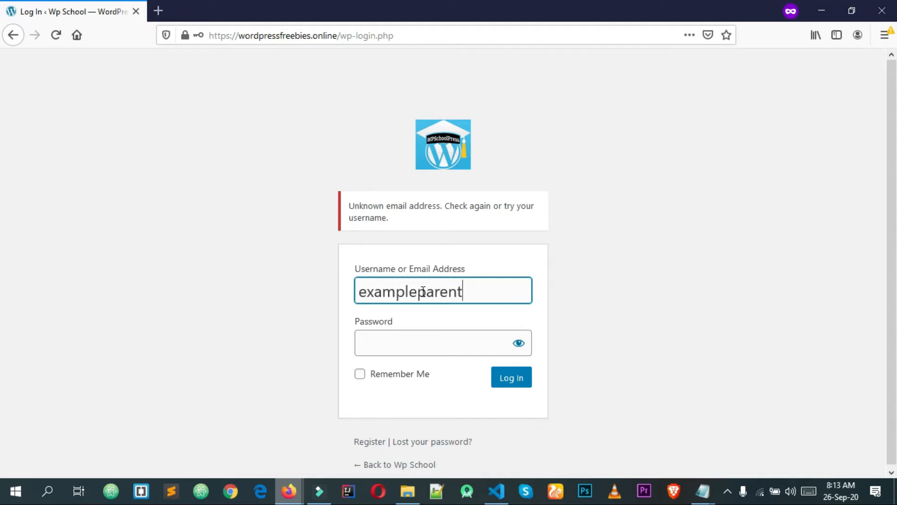
key("Tab")
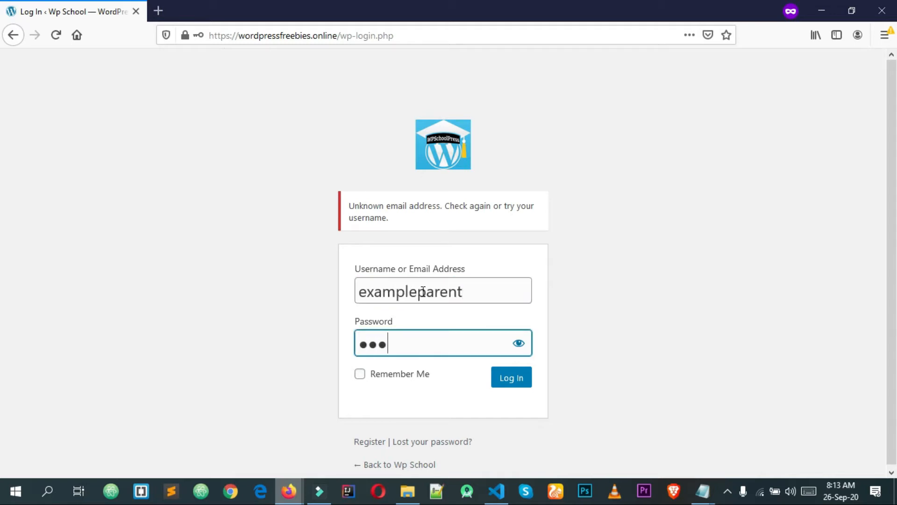
type("d")
key("Return")
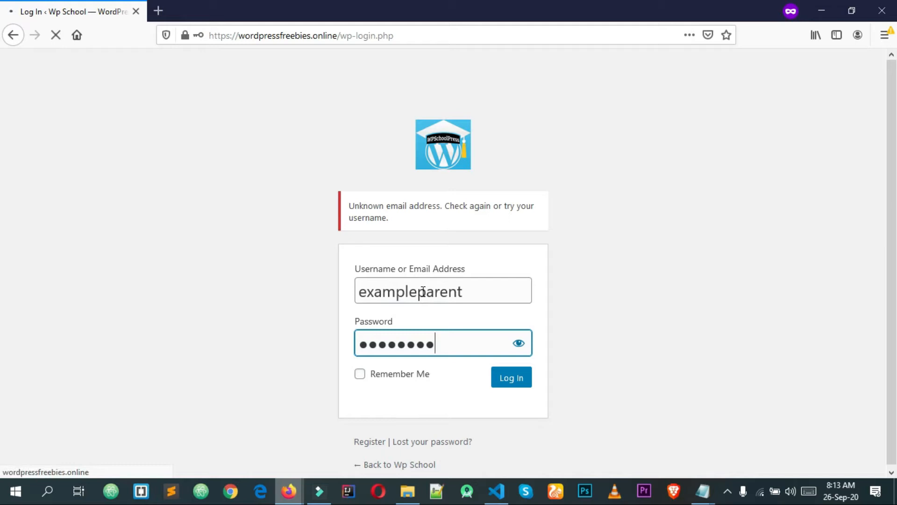
left_click(422, 291)
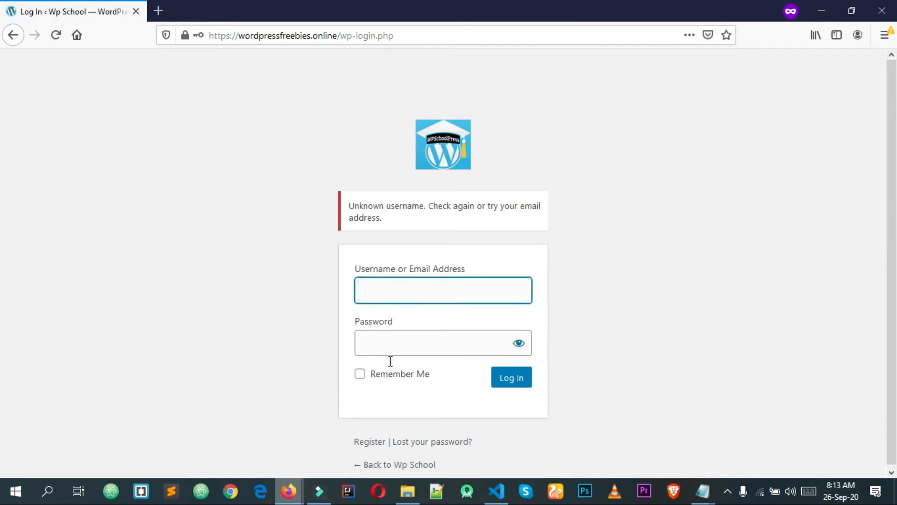
Select and copy the new parent's e-mail address from the admin Parents list
mouse_move(309, 490)
left_click(268, 446)
scroll(650, 297, "down", 2)
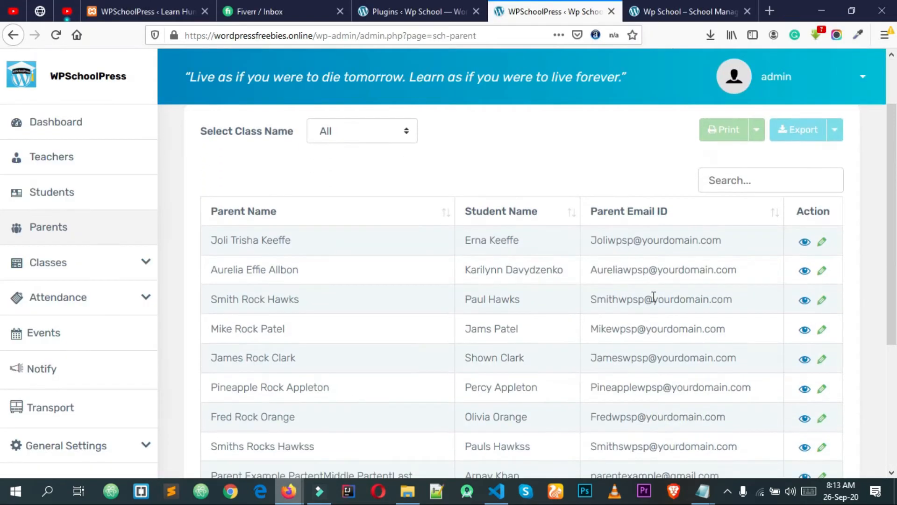
scroll(621, 257, "down", 2)
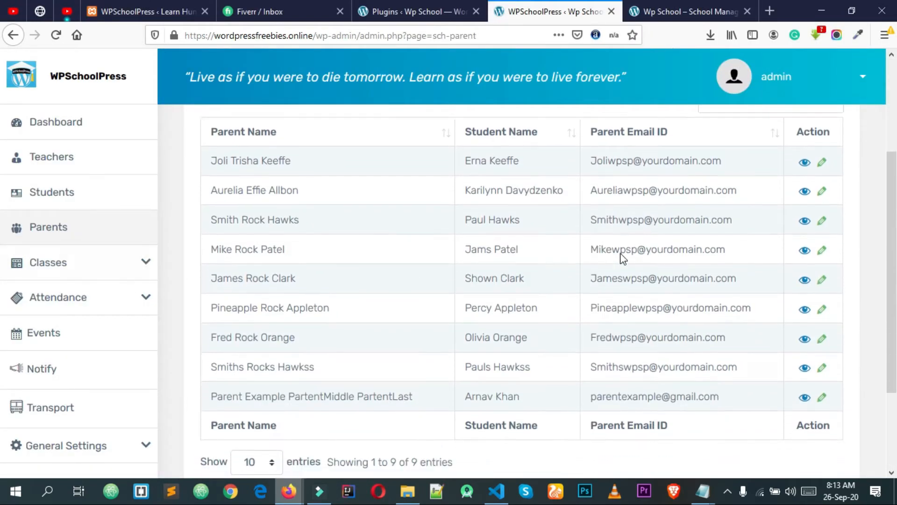
double_click(650, 346)
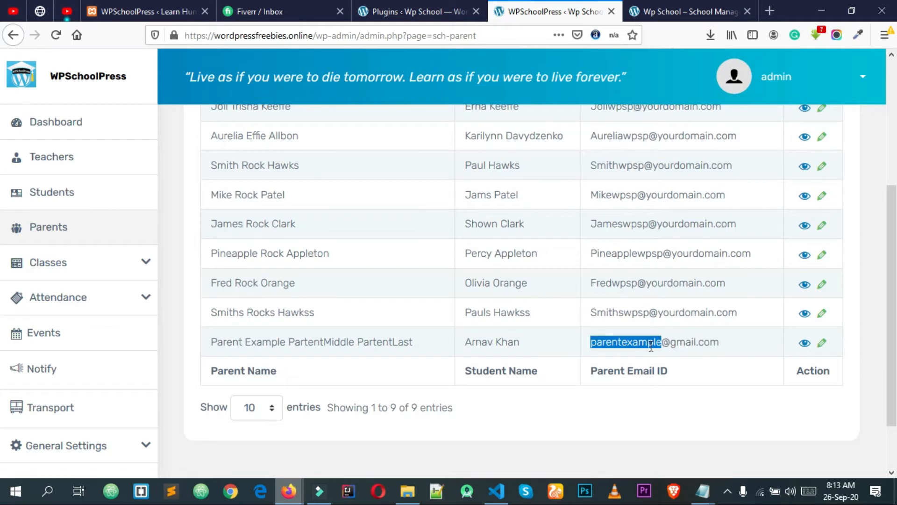
triple_click(651, 345)
key("ctrl+c")
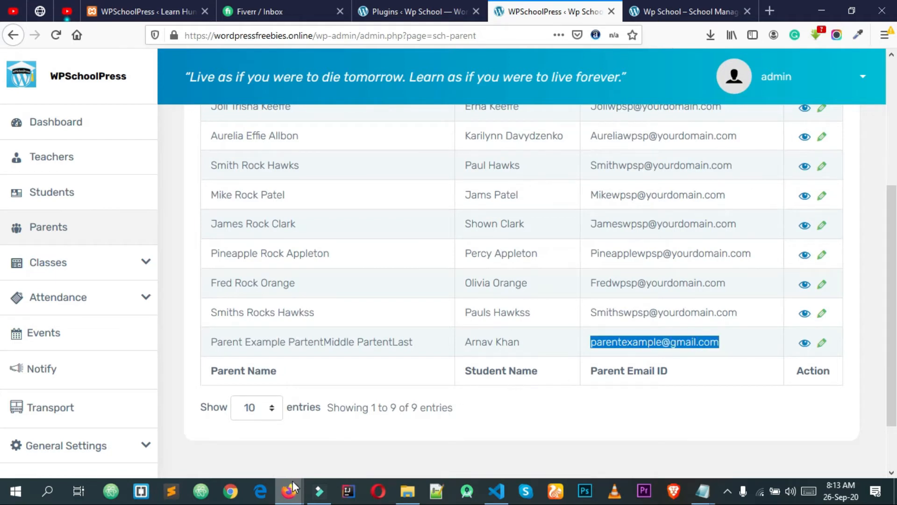
mouse_move(292, 486)
left_click(362, 451)
Log in with the pasted parent e-mail and the parent's password to reach the dashboard
left_click(414, 298)
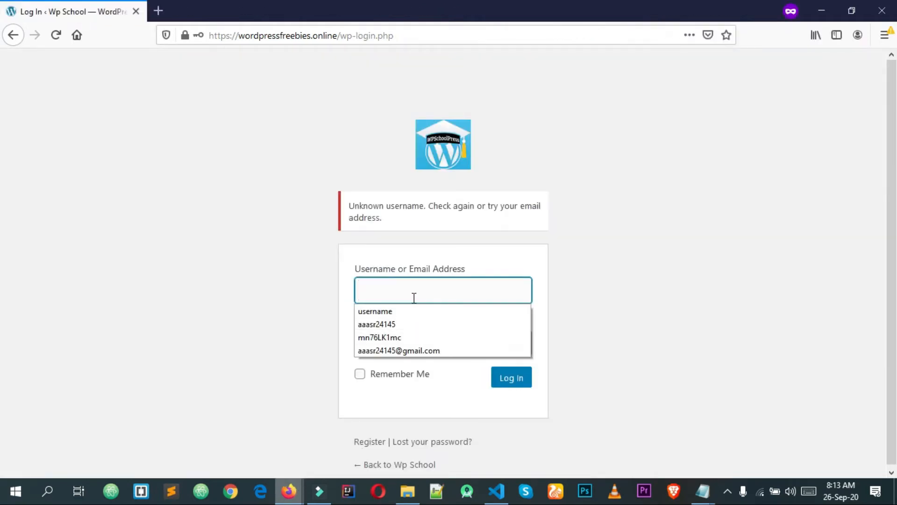
key("ctrl+v")
left_click(434, 341)
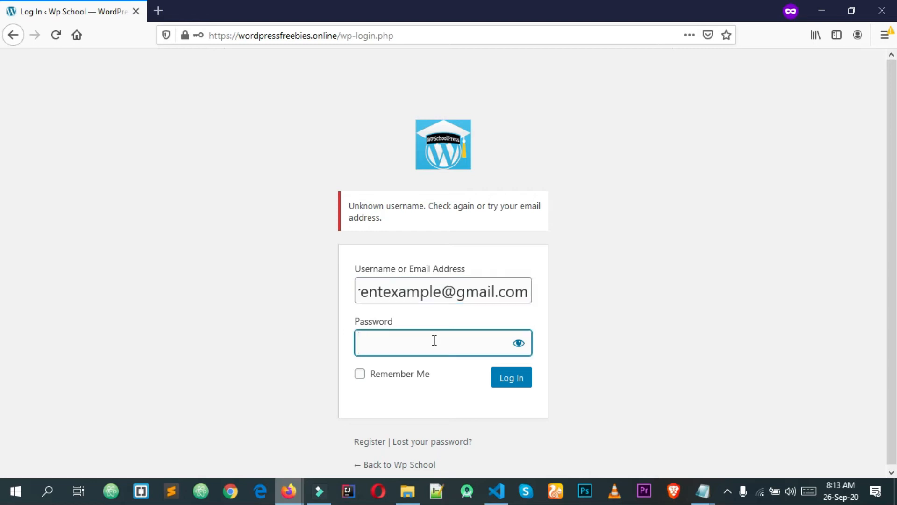
type("pa••••••")
key("Return")
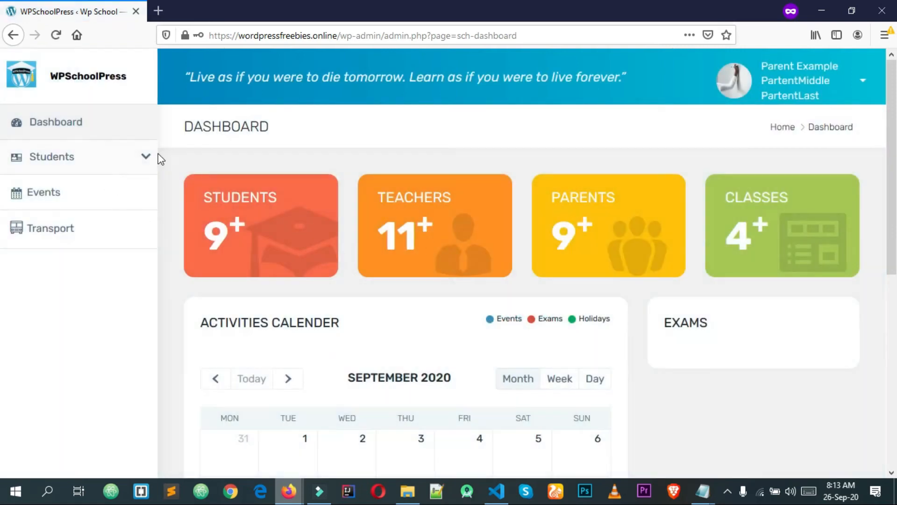
Open the parent's Edit Profile and expand the linked student's Standard 4 enrolled class sections
scroll(843, 151, "down", 7)
scroll(843, 151, "up", 7)
left_click(738, 89)
left_click(731, 126)
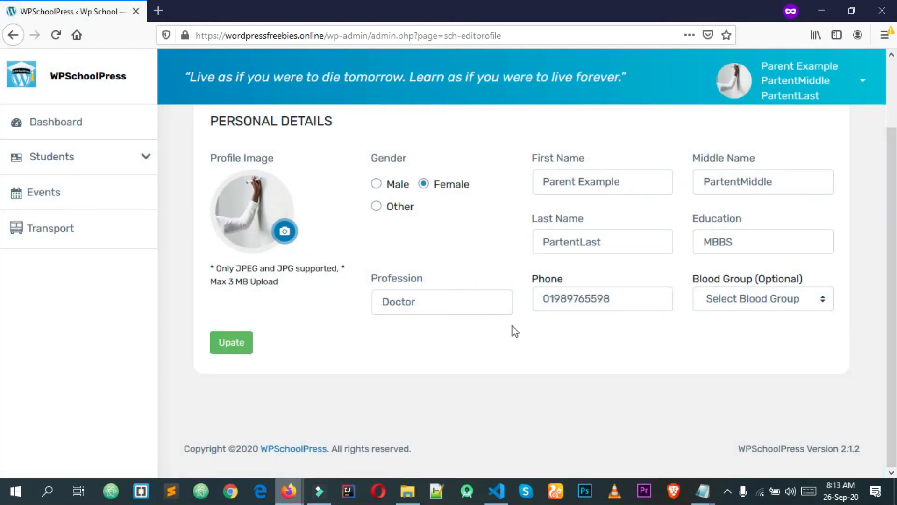
left_click(96, 173)
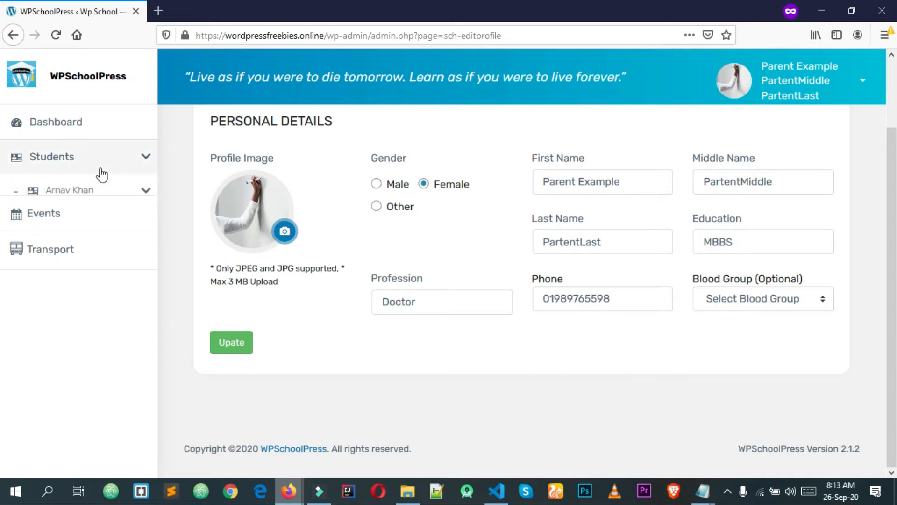
left_click(135, 199)
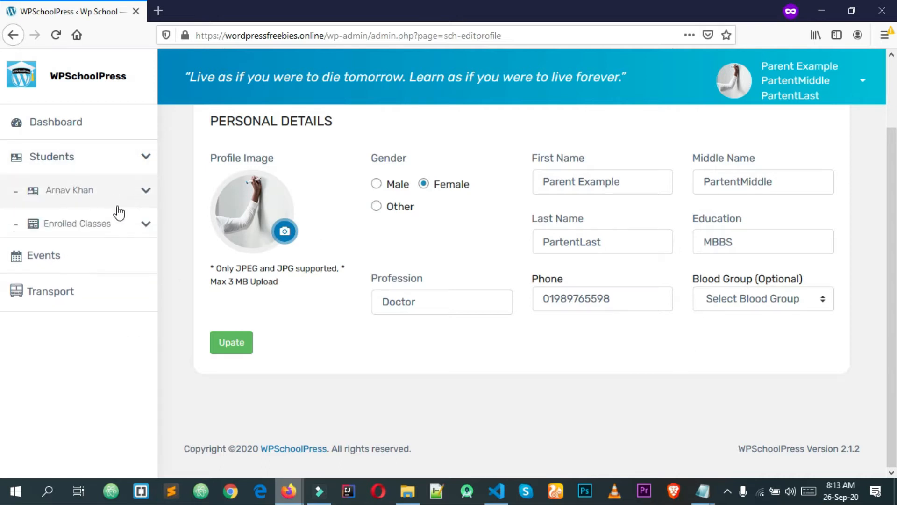
left_click(125, 232)
left_click(137, 262)
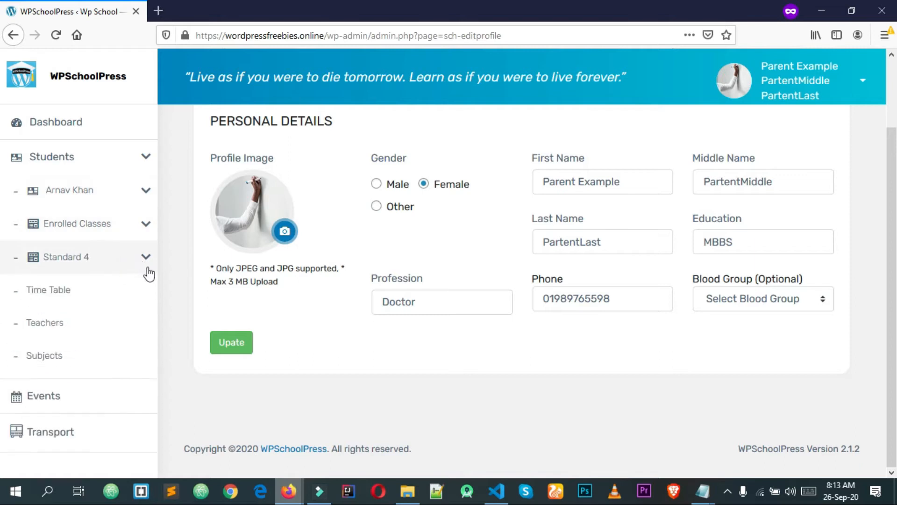
Sign out of the parent account from the account menu
scroll(136, 310, "down", 2)
scroll(248, 140, "up", 2)
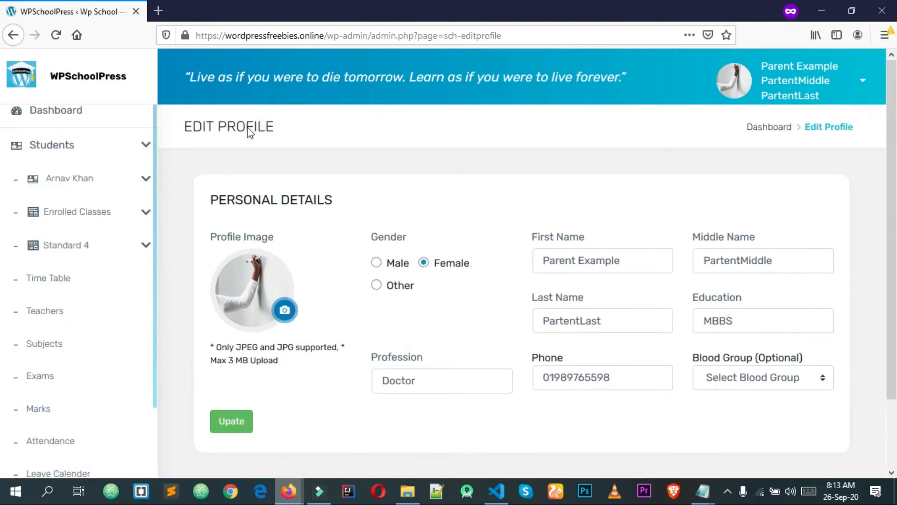
scroll(72, 244, "up", 2)
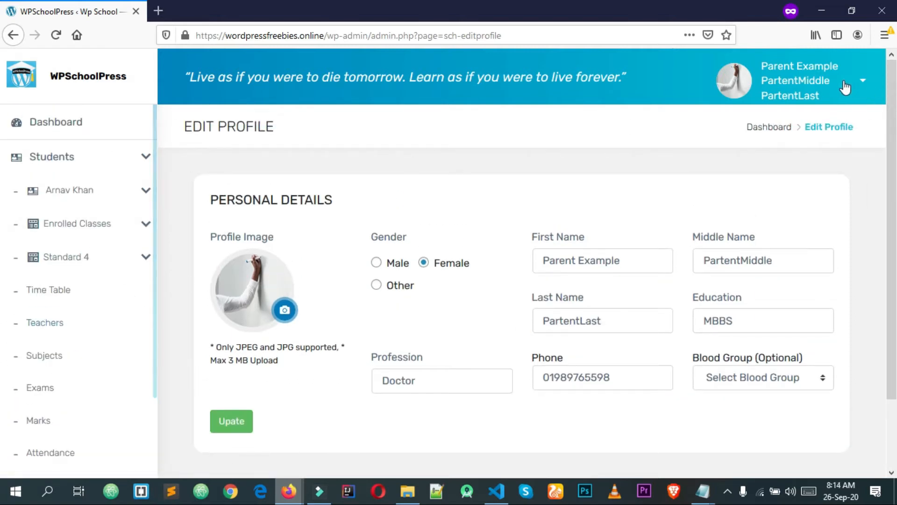
left_click(862, 80)
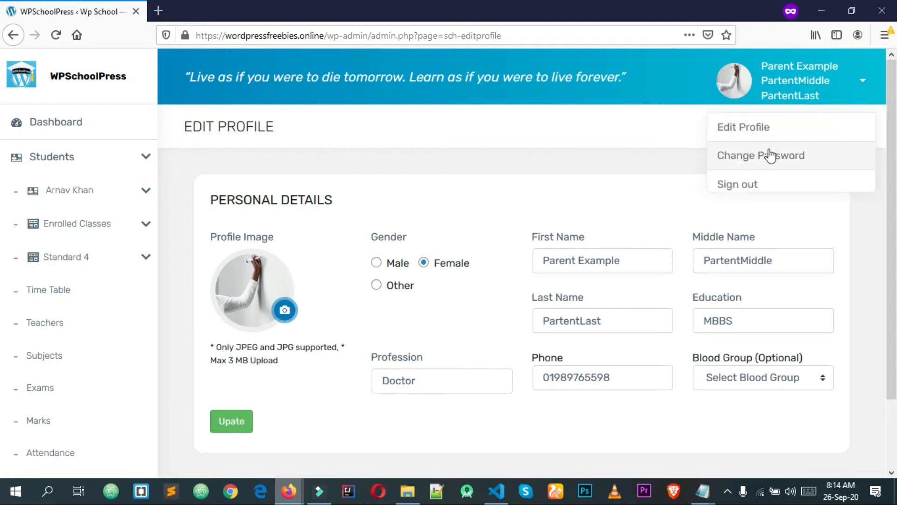
left_click(756, 186)
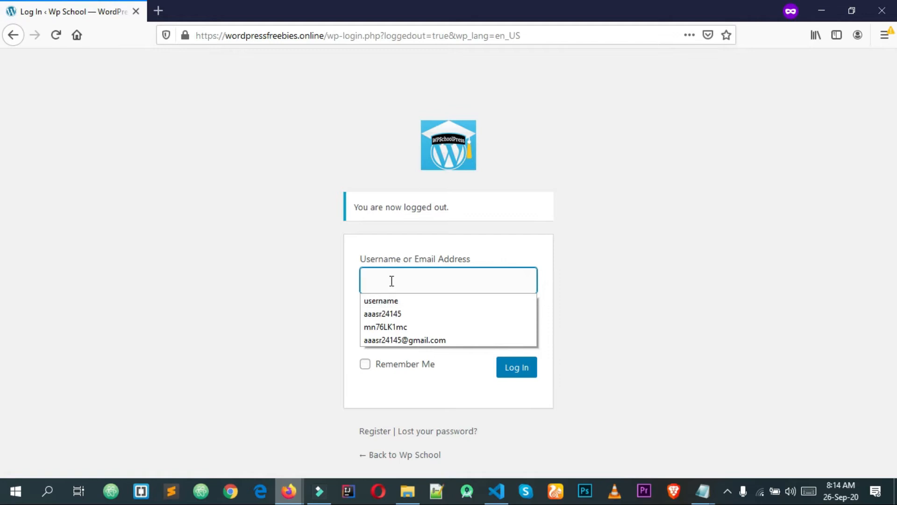
Sign in with the new student's username and password to open the student dashboard
left_click(254, 287)
left_click(425, 285)
type("st")
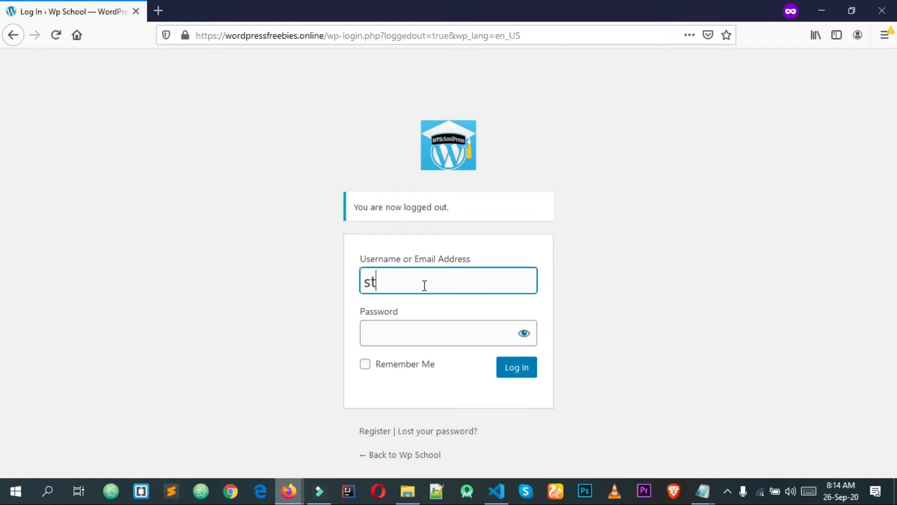
type("udentexample")
key("Tab")
type("s●●●●●●●")
key("Return")
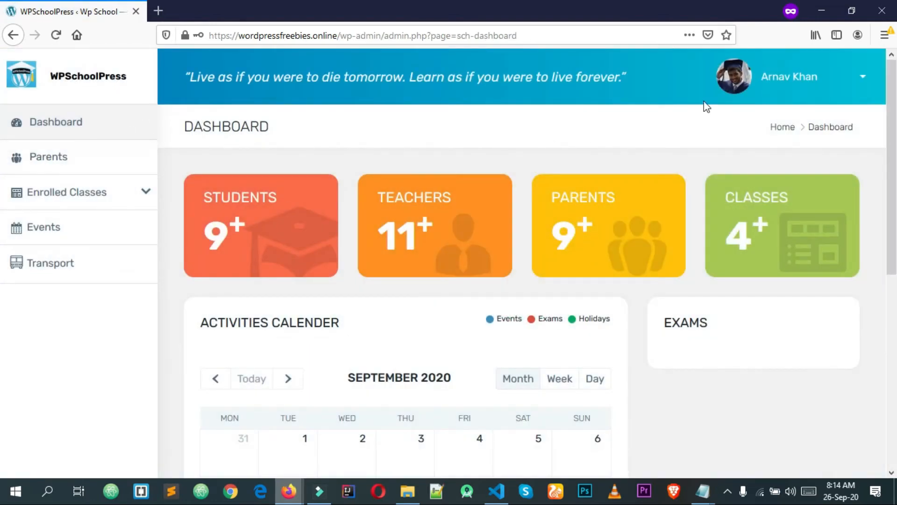
From the student's profile, view the Parents page: Female, education MBBS, profession Doctor
left_click(792, 79)
left_click(737, 88)
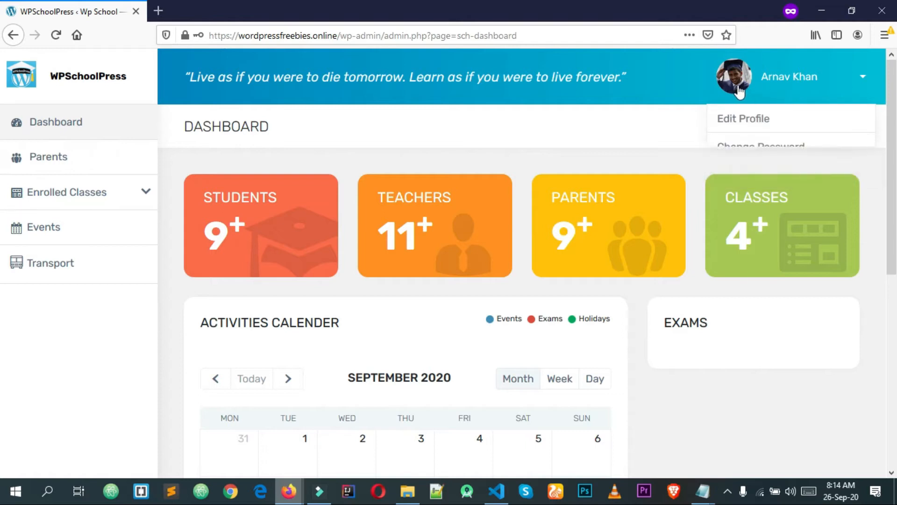
left_click(789, 88)
left_click(758, 122)
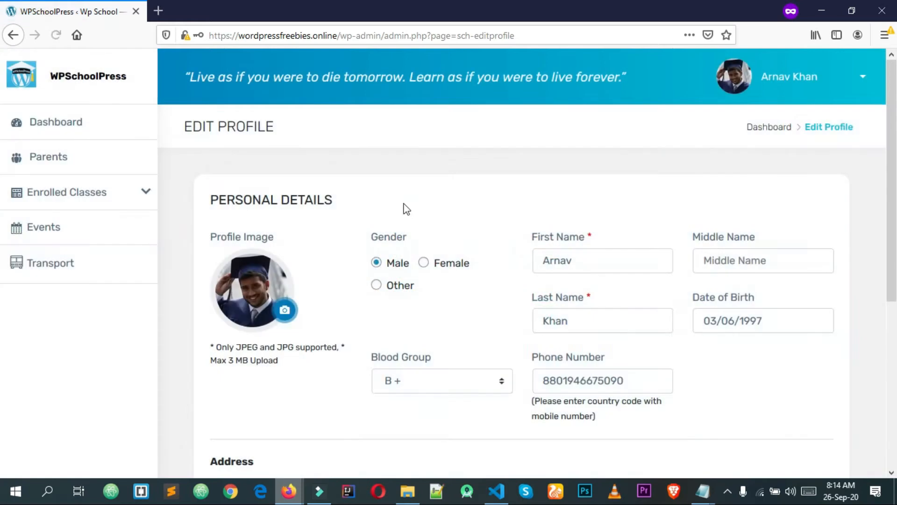
scroll(318, 268, "down", 1)
scroll(316, 267, "up", 1)
left_click(70, 163)
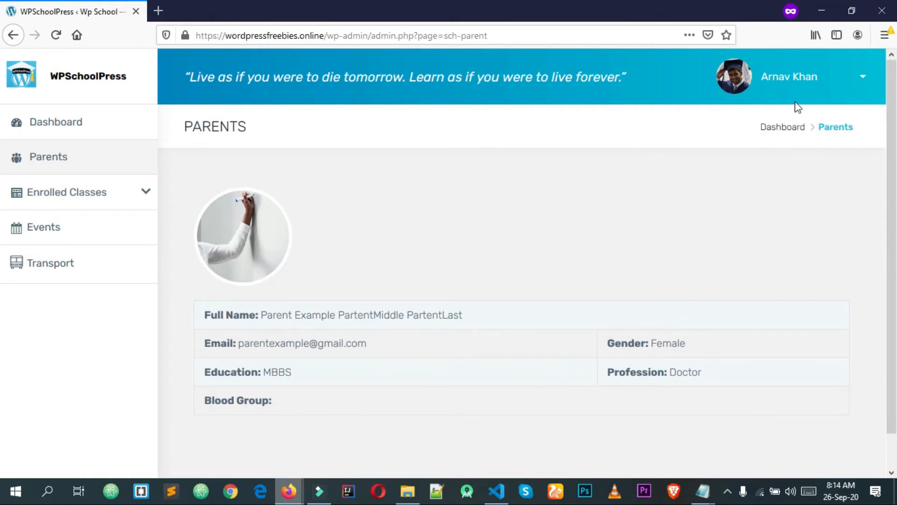
Close the student's browser window and return to the admin account
left_click(888, 12)
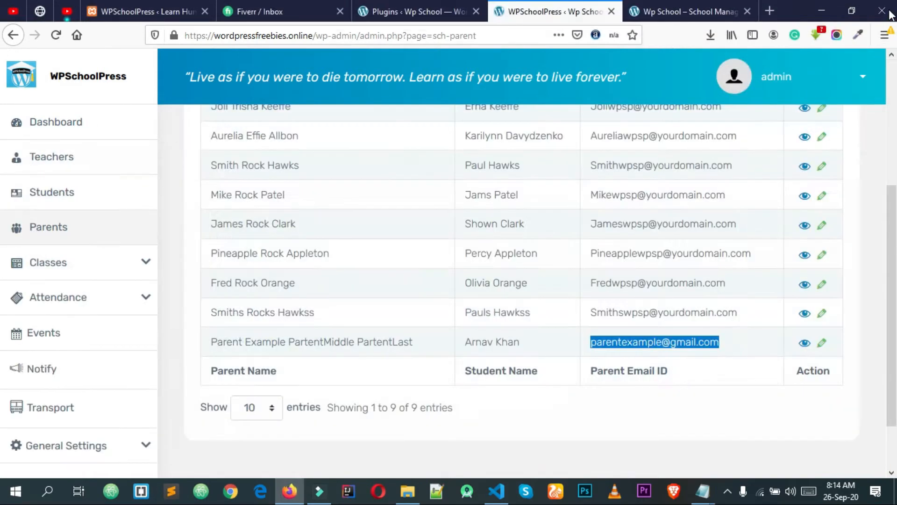
left_click(622, 295)
scroll(608, 295, "up", 5)
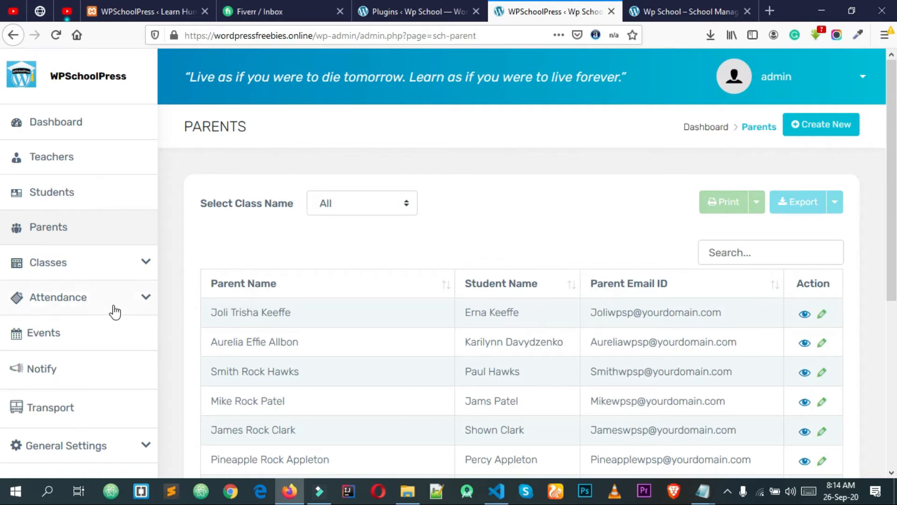
Look at the Classes > Time Table page's class list without choosing, then return to the Dashboard
left_click(132, 264)
scroll(131, 265, "down", 2)
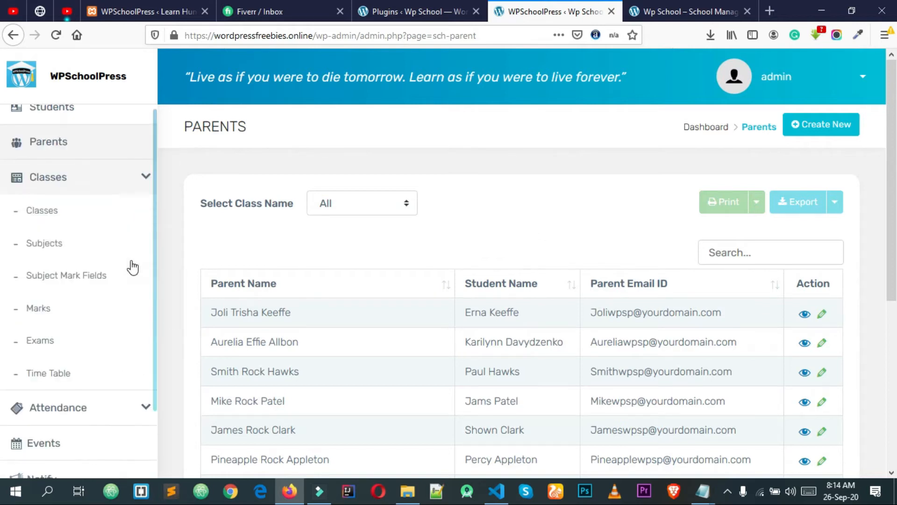
left_click(63, 378)
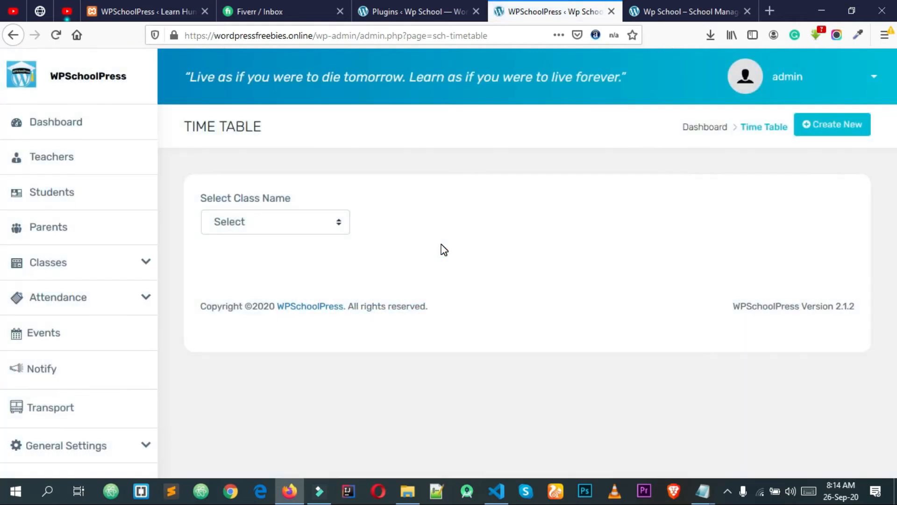
left_click(230, 223)
left_click(257, 228)
left_click(107, 132)
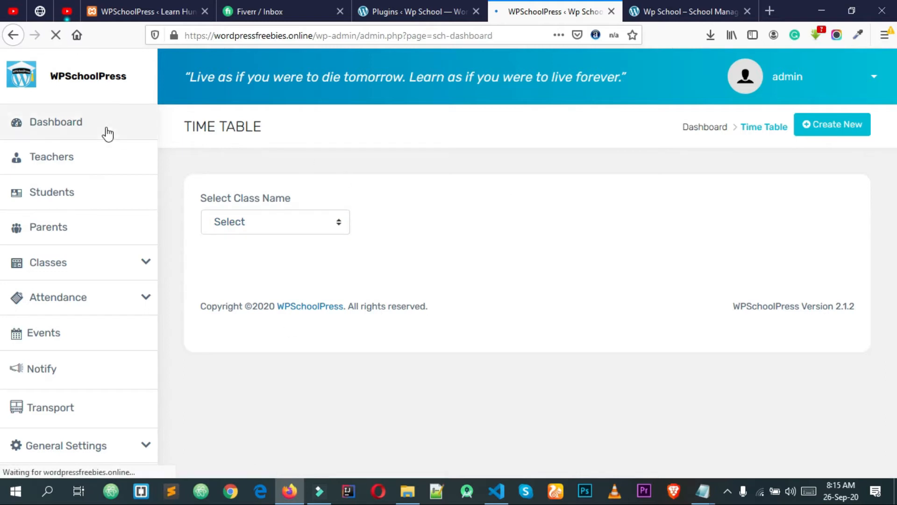
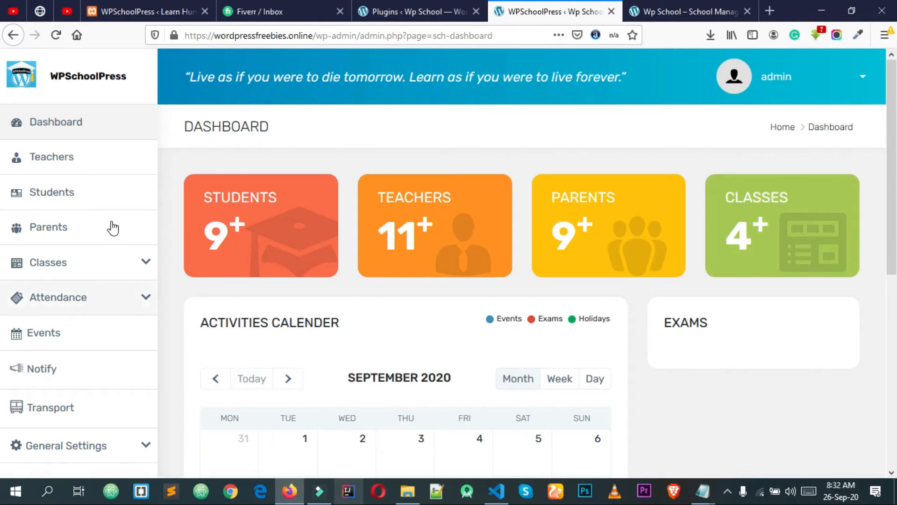
Go to the General Settings > Working Hours page
scroll(180, 201, "down", 7)
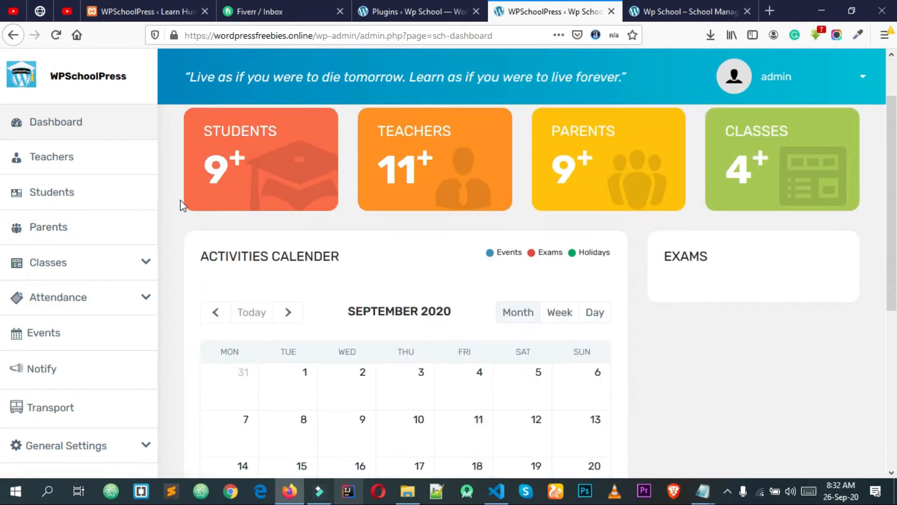
left_click(132, 449)
scroll(117, 434, "down", 3)
left_click(66, 395)
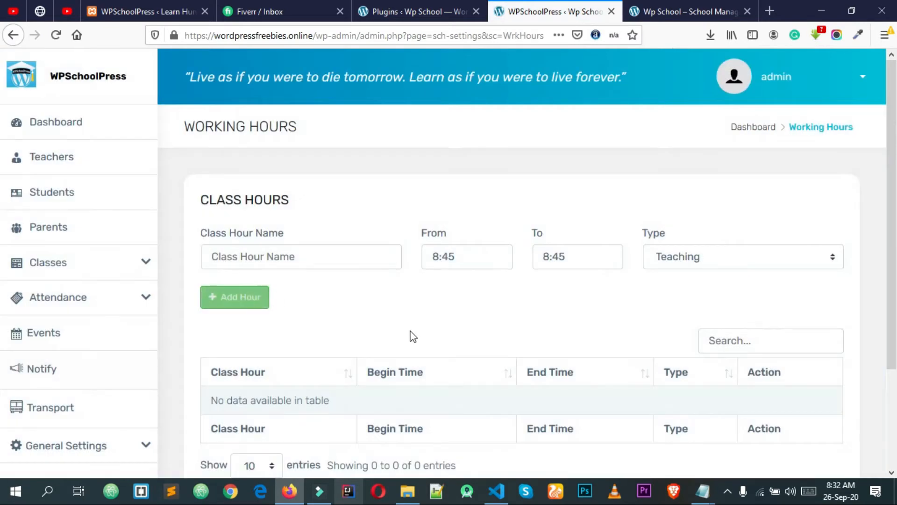
scroll(410, 336, "down", 3)
left_click_drag(218, 280, 313, 288)
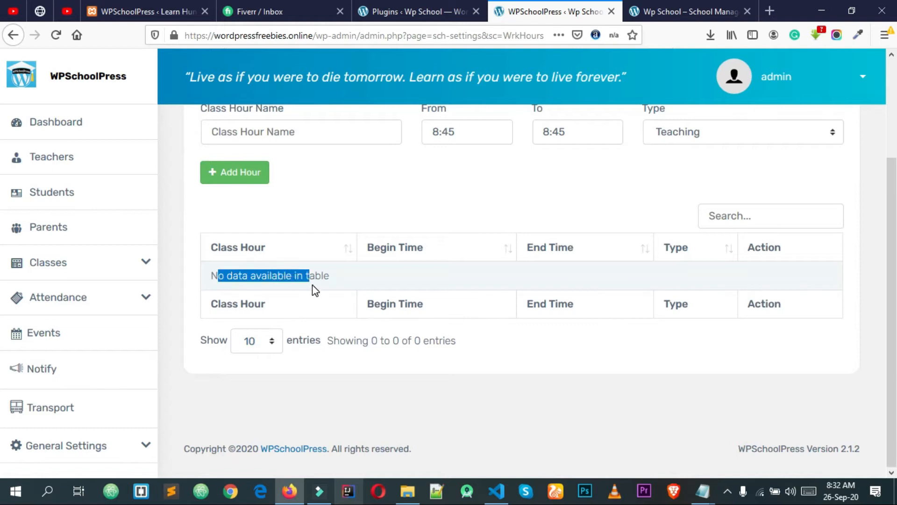
scroll(316, 290, "up", 3)
left_click(263, 244)
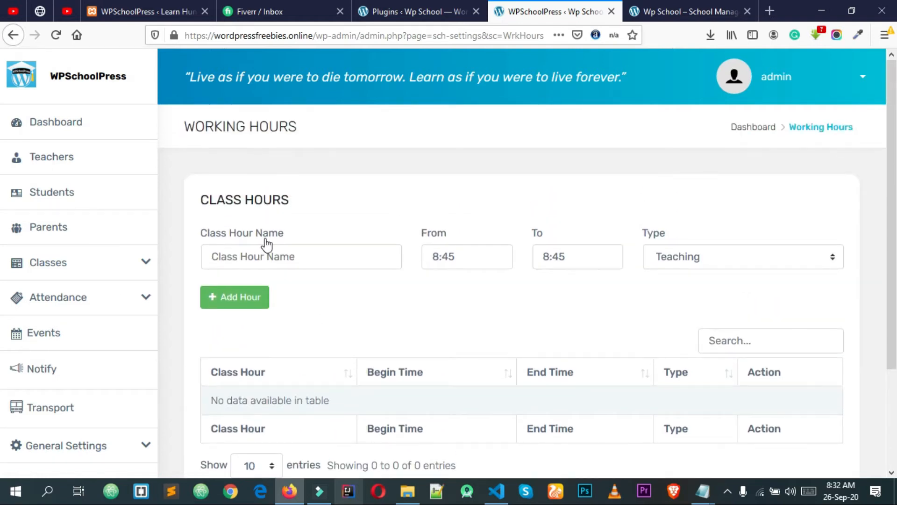
Bring up the class hour name suggestions, then dismiss them, leaving the name empty
left_click(271, 257)
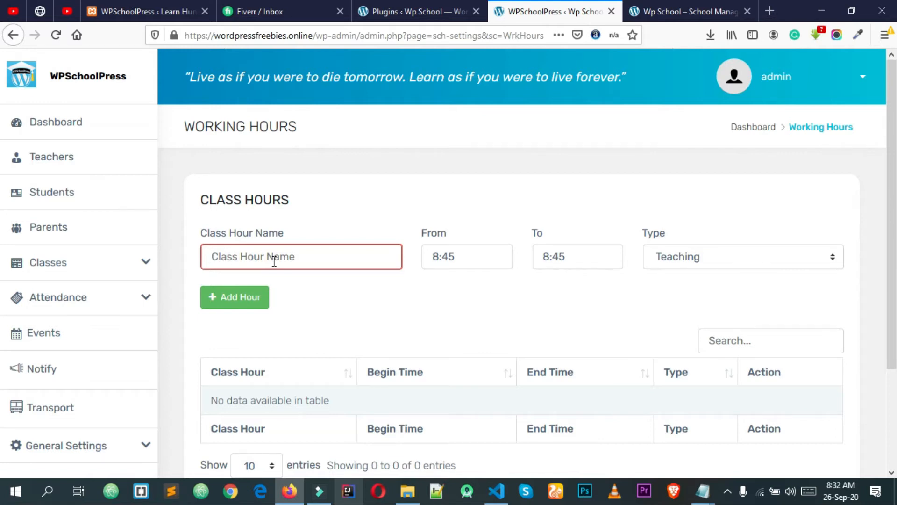
left_click(282, 258)
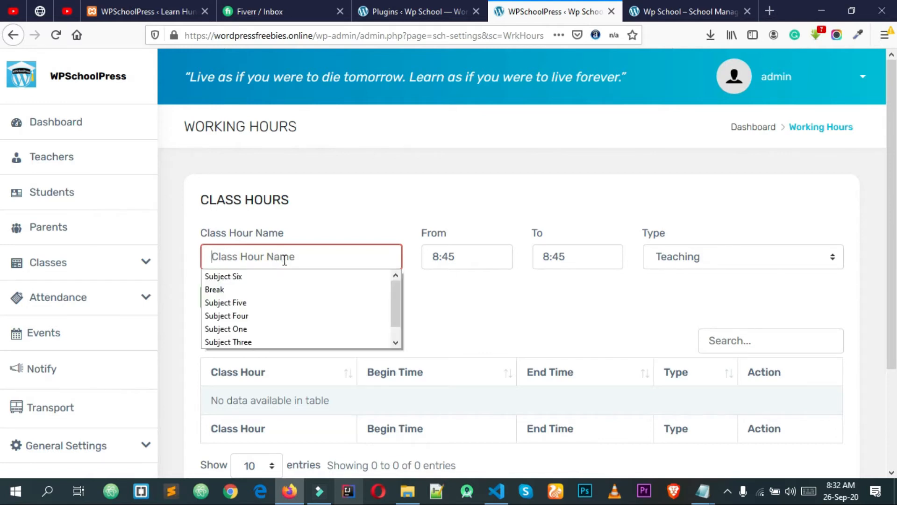
left_click(284, 260)
scroll(294, 280, "down", 2)
scroll(299, 289, "up", 2)
left_click(294, 261)
left_click(293, 262)
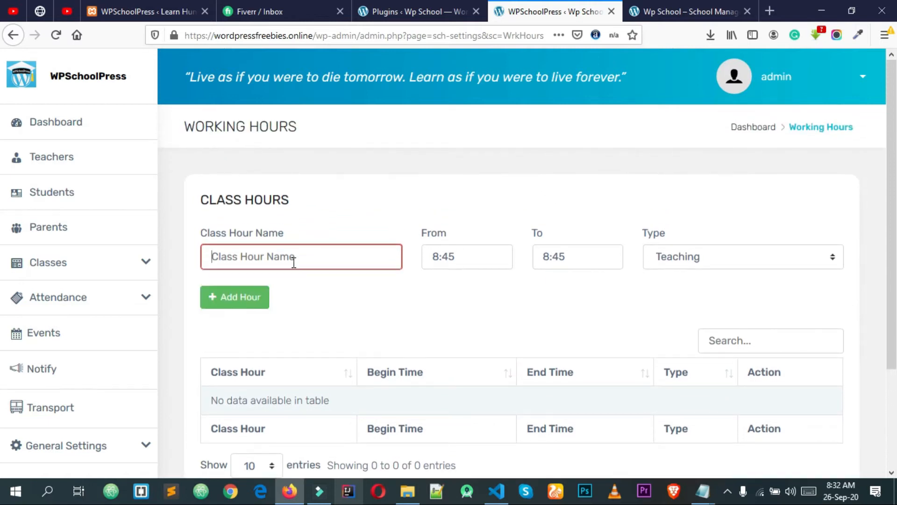
left_click(293, 262)
scroll(303, 300, "down", 1)
scroll(302, 300, "up", 1)
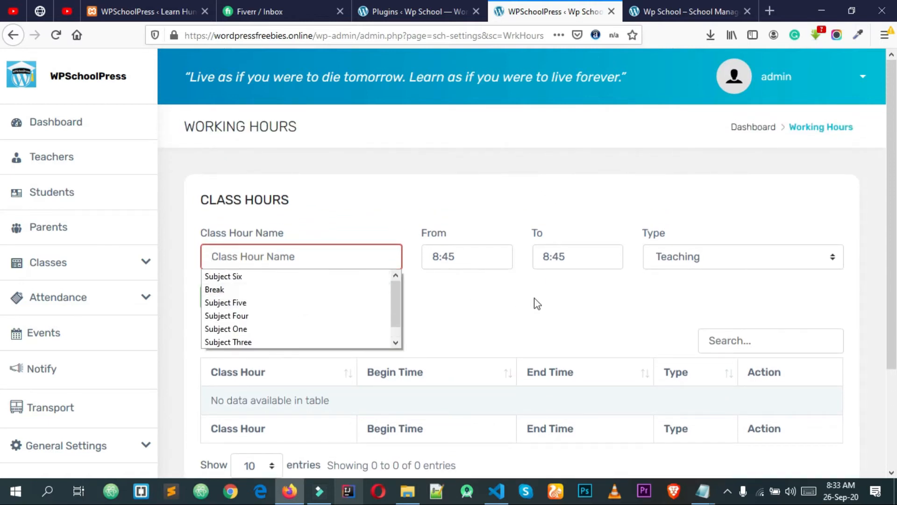
left_click(538, 303)
left_click(371, 263)
left_click(349, 231)
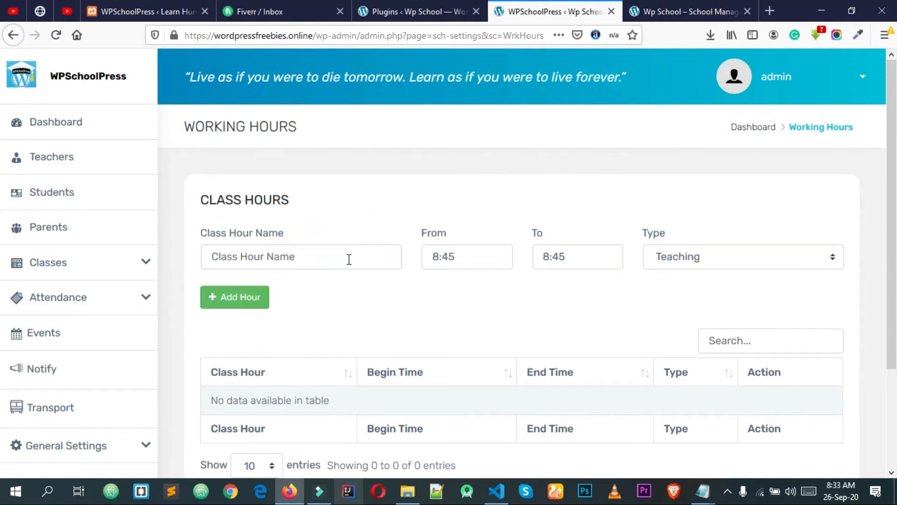
Pick Subject One from the suggestions as the class hour name
left_click(326, 259)
left_click(326, 258)
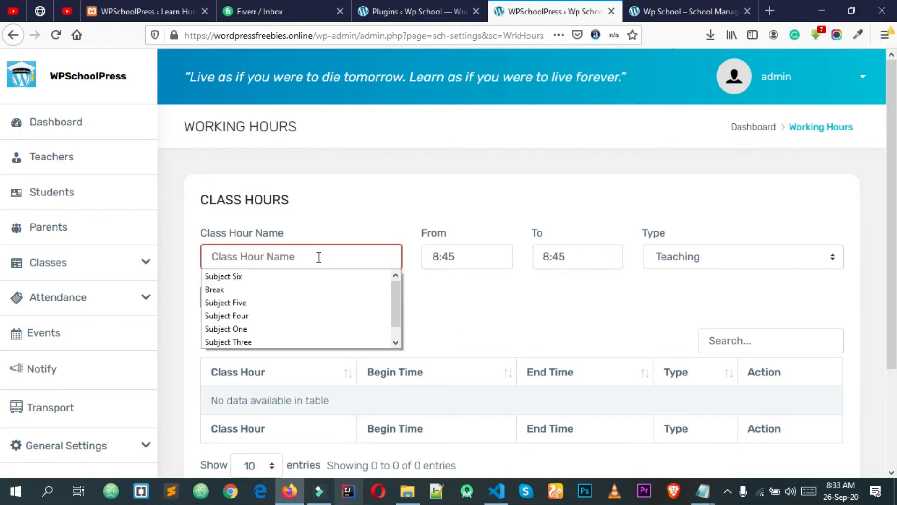
scroll(324, 287, "down", 1)
left_click(326, 314)
left_click(342, 305)
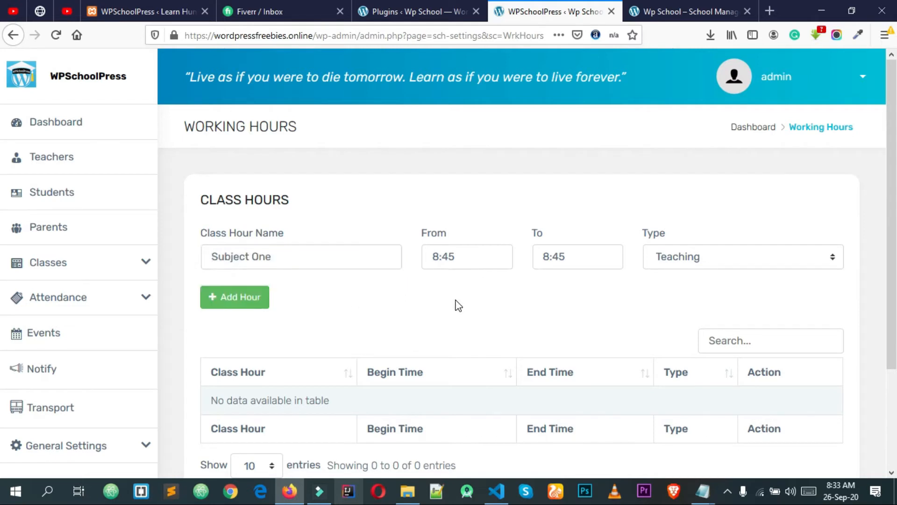
Set the hour from 8:30 to 9:00 as Teaching and add it
left_click(466, 256)
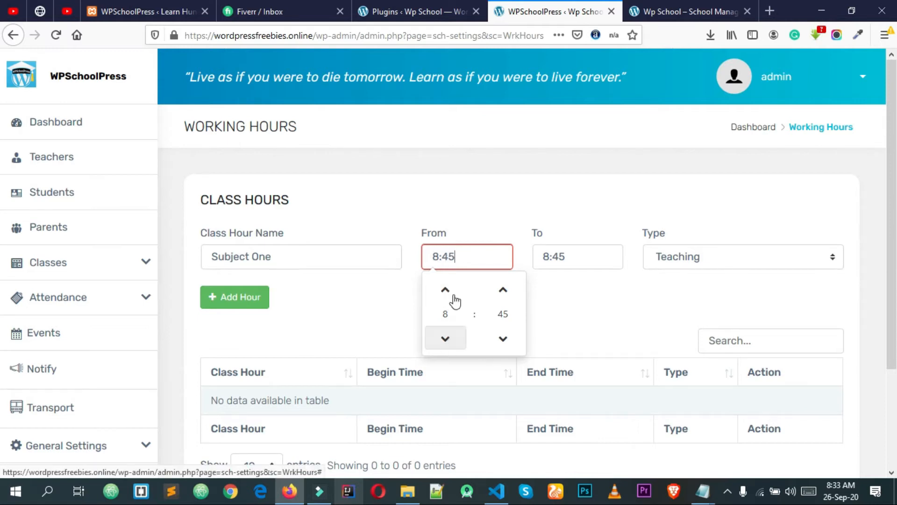
left_click(503, 340)
left_click(556, 282)
left_click(578, 257)
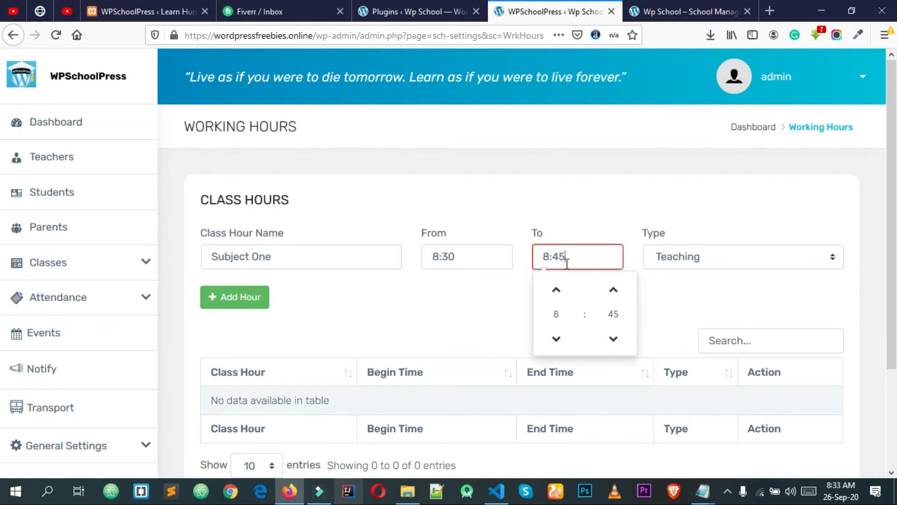
left_click(614, 290)
left_click(687, 295)
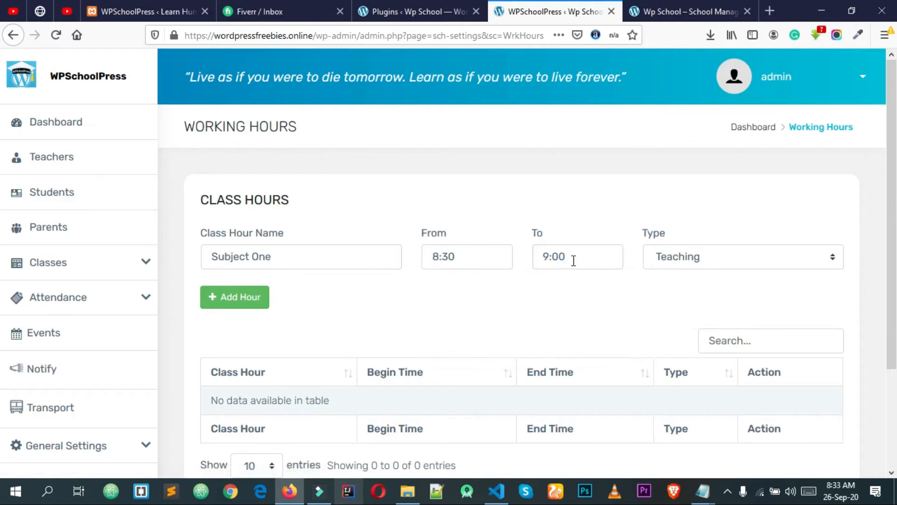
left_click(662, 264)
left_click(673, 279)
left_click(638, 281)
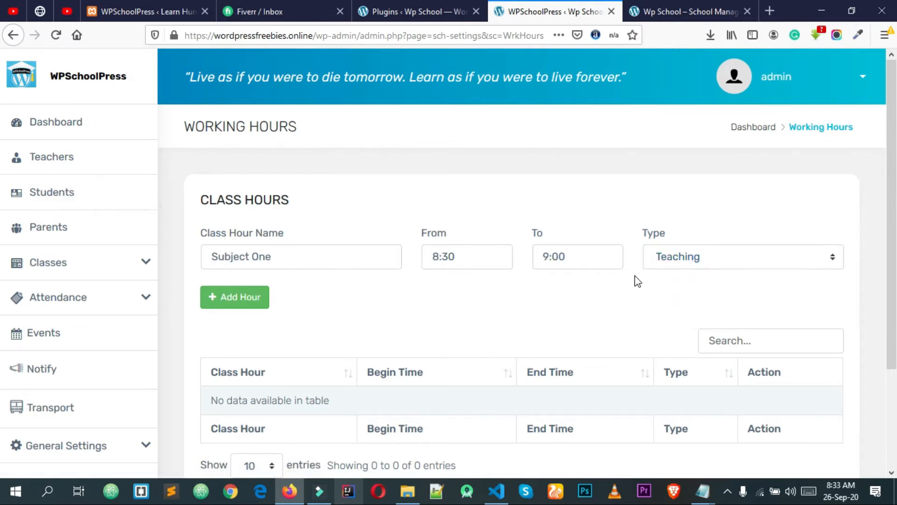
left_click(235, 303)
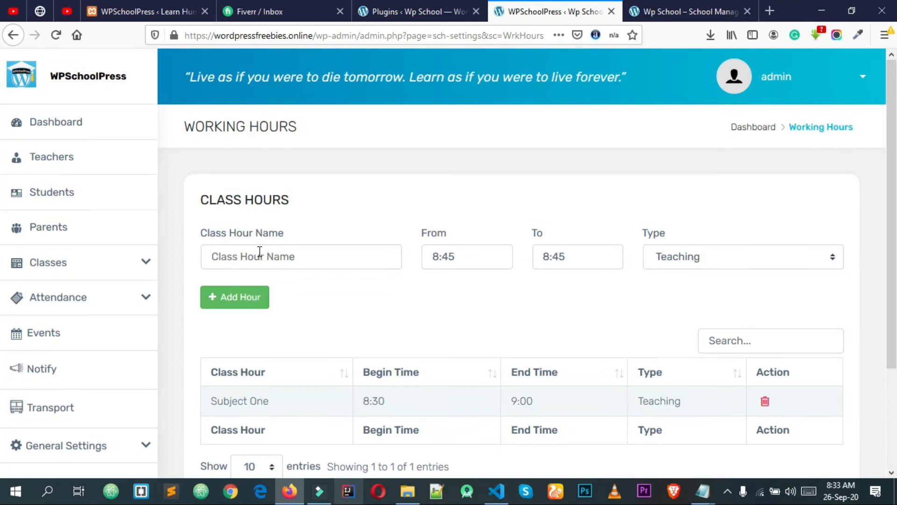
Choose Subject Two as the class hour name
left_click(260, 251)
scroll(252, 299, "down", 1)
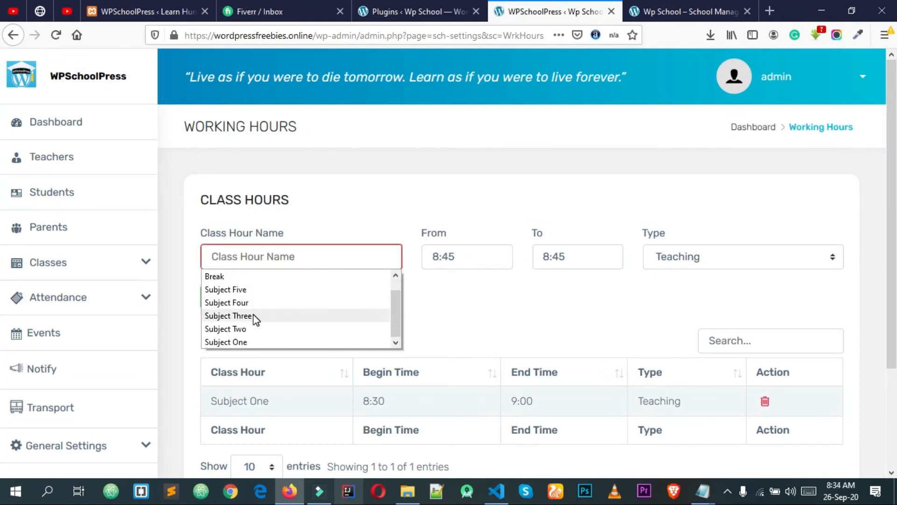
type("Subje")
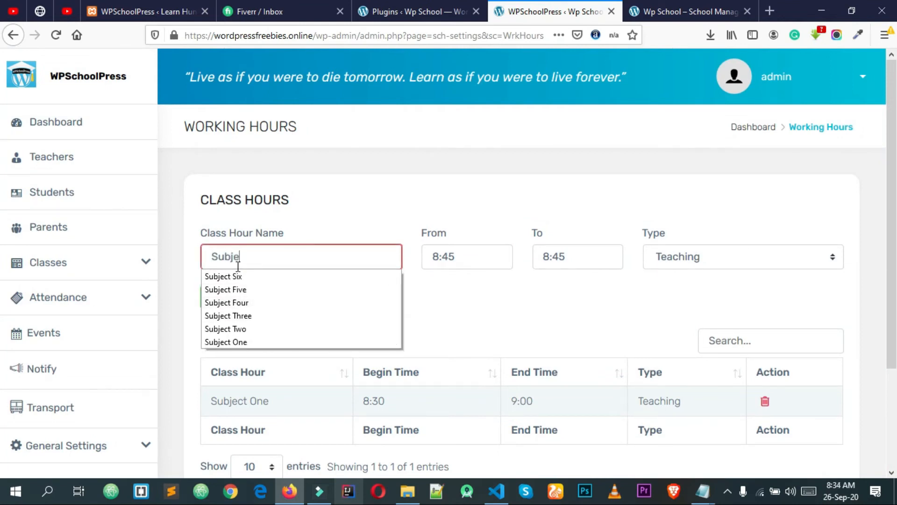
left_click(236, 329)
Set the start time to 9:00
left_click(462, 258)
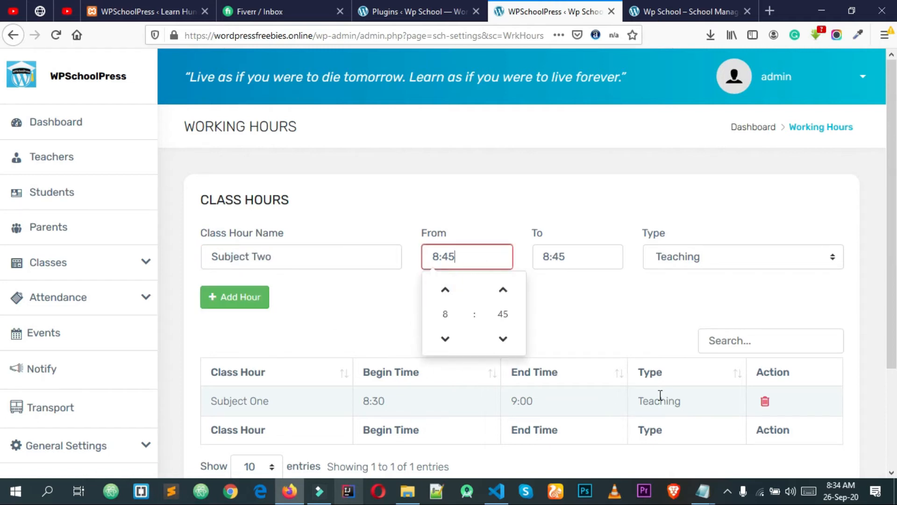
left_click(446, 292)
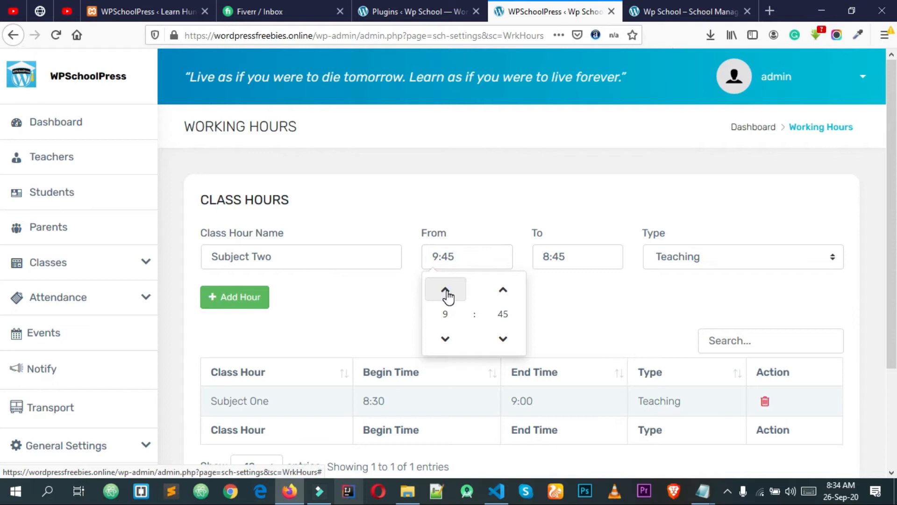
left_click(502, 293)
left_click(446, 341)
left_click(505, 338)
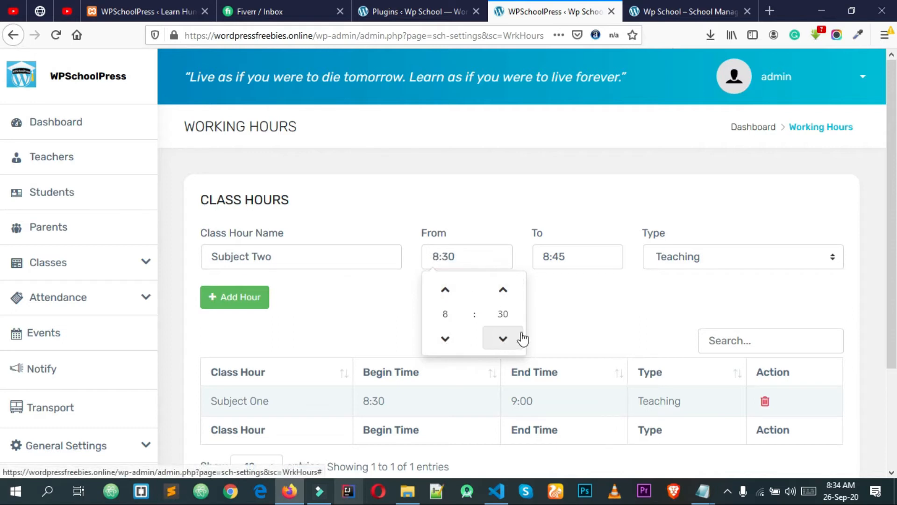
left_click(447, 293)
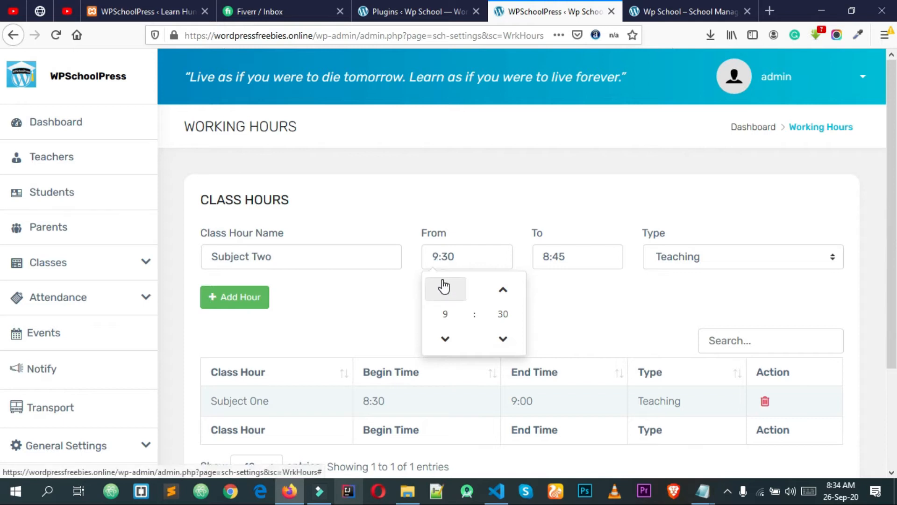
left_click(553, 326)
left_click(456, 256)
left_click(582, 313)
left_click(476, 257)
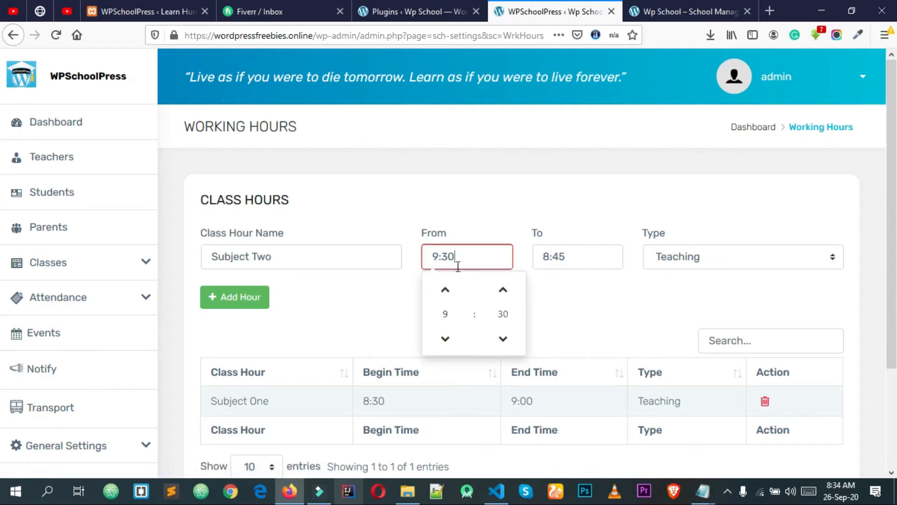
left_click(503, 339)
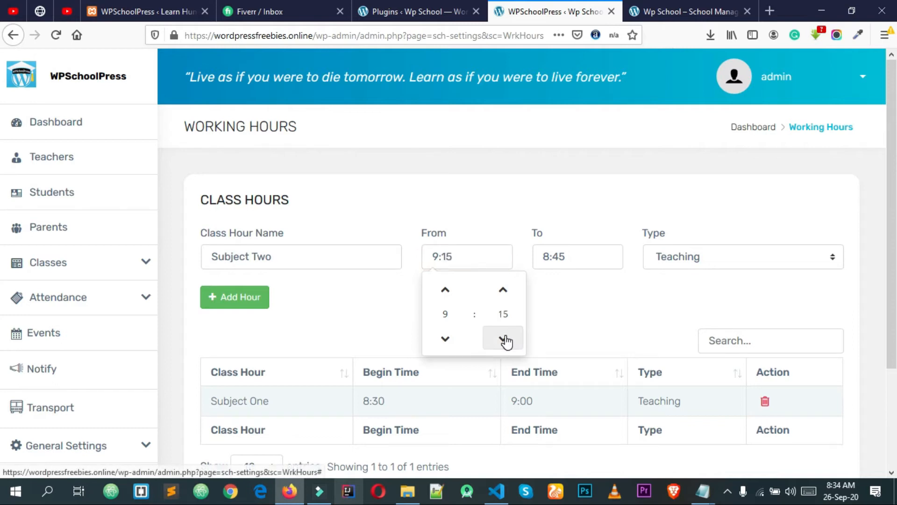
left_click(555, 331)
Set the end time to 9:30, keep Teaching, and add the Subject Two hour
left_click(578, 264)
left_click(556, 338)
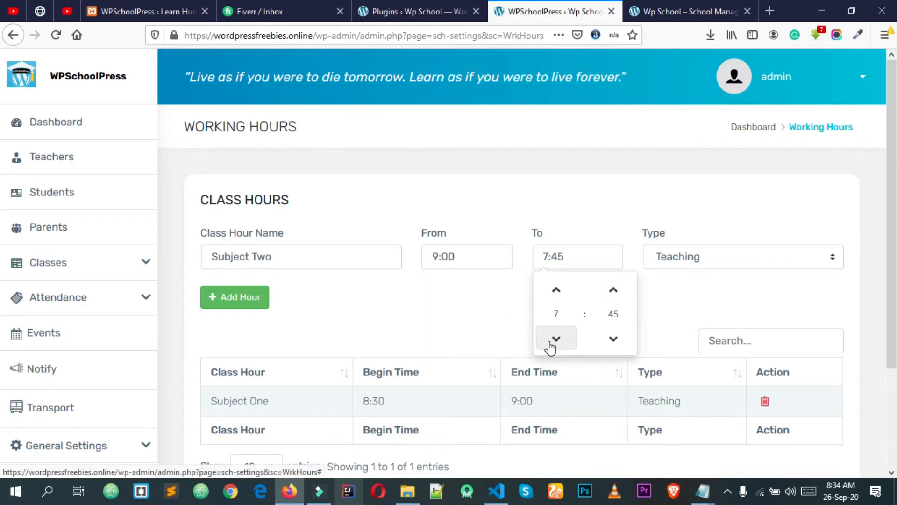
left_click(613, 289)
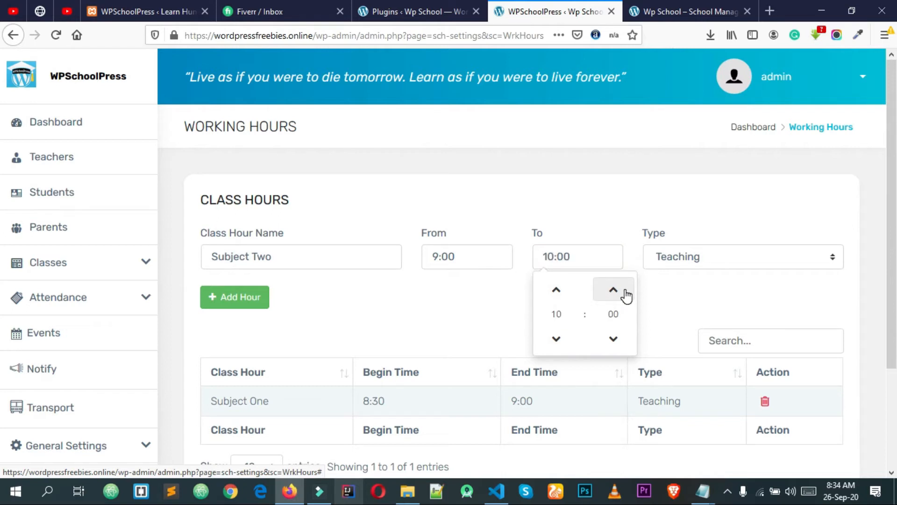
left_click(614, 339)
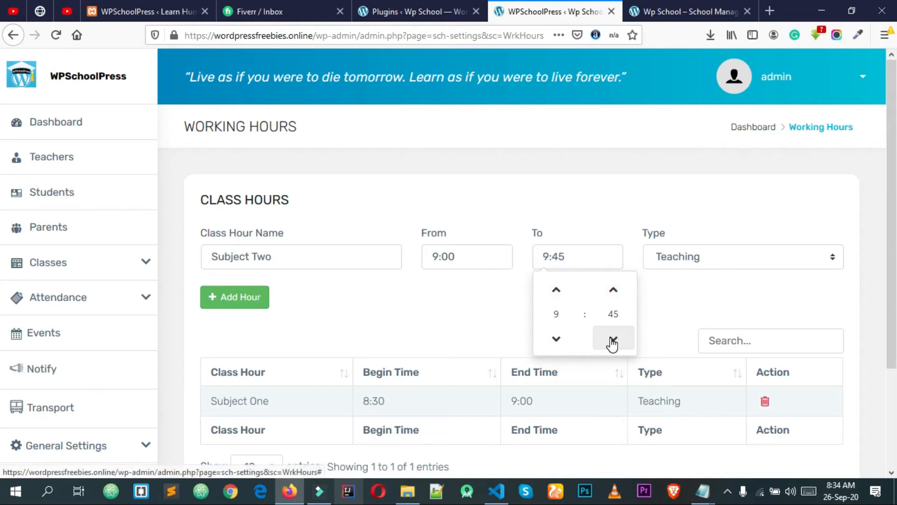
left_click(615, 343)
left_click(695, 258)
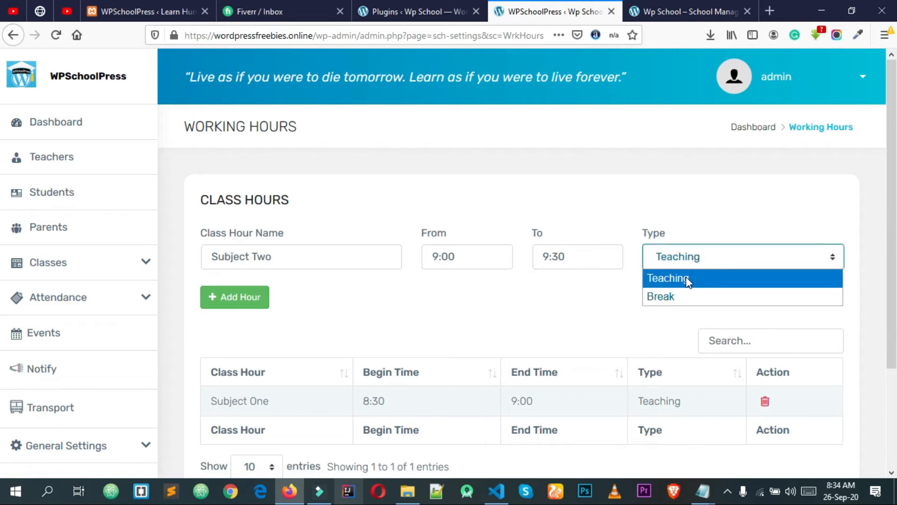
left_click(687, 279)
left_click(231, 303)
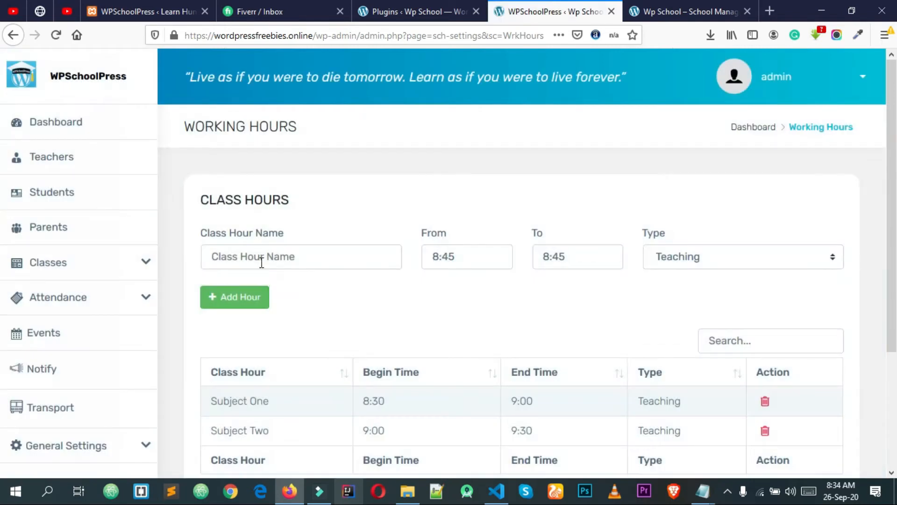
left_click(262, 263)
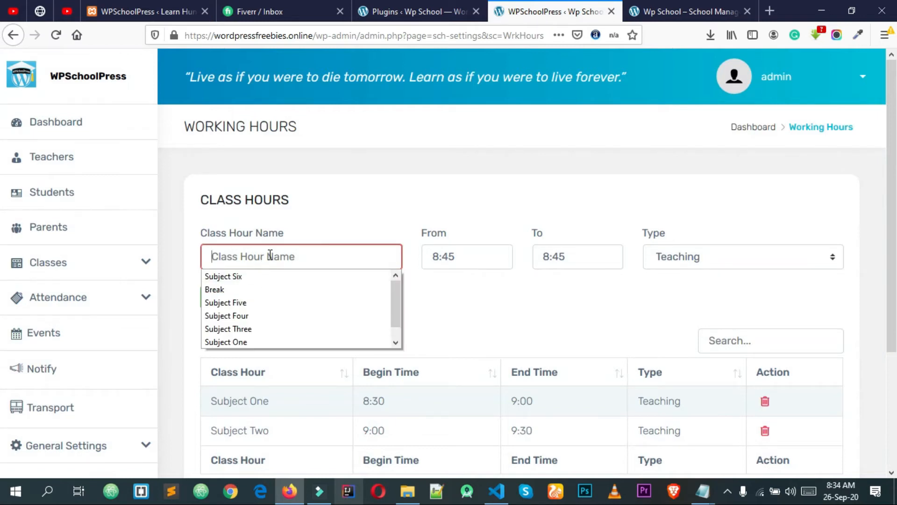
Name the class hour Subject Three and set its start time to 9:30
type("Subject Three")
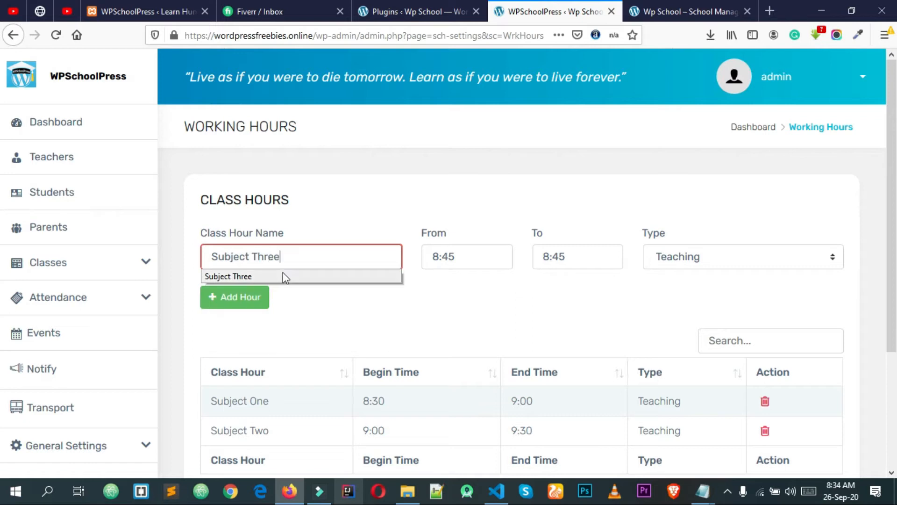
left_click(470, 317)
left_click(472, 254)
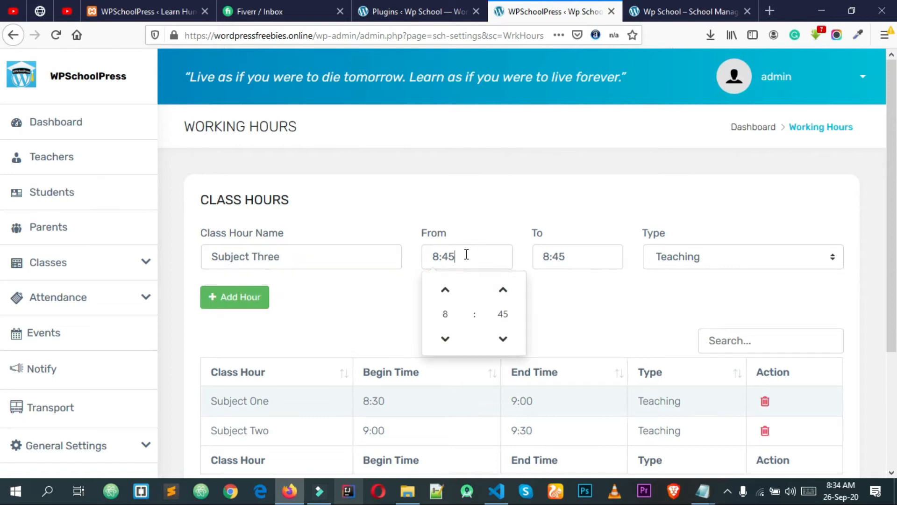
left_click(458, 294)
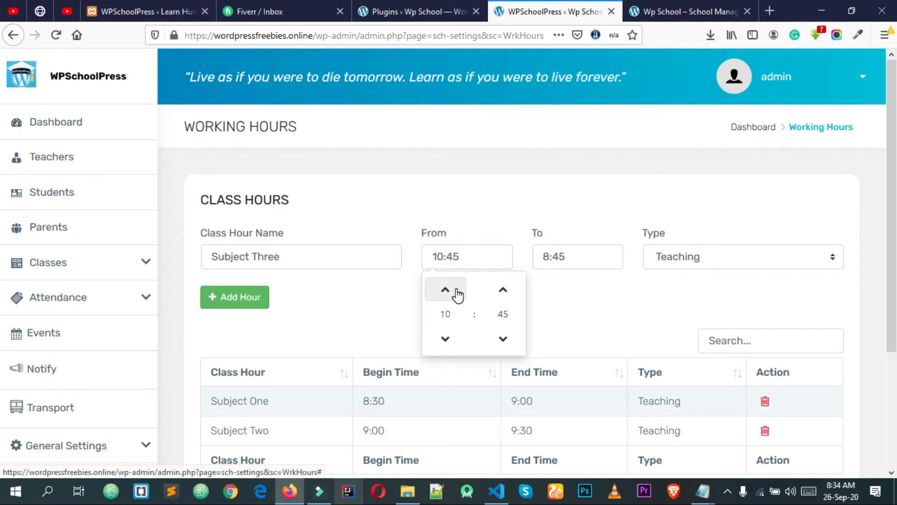
left_click(441, 346)
left_click(503, 296)
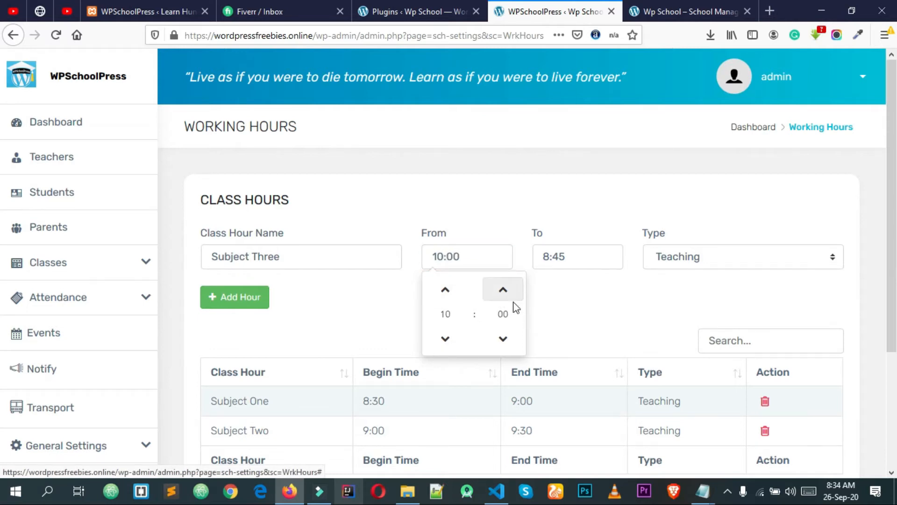
left_click(451, 342)
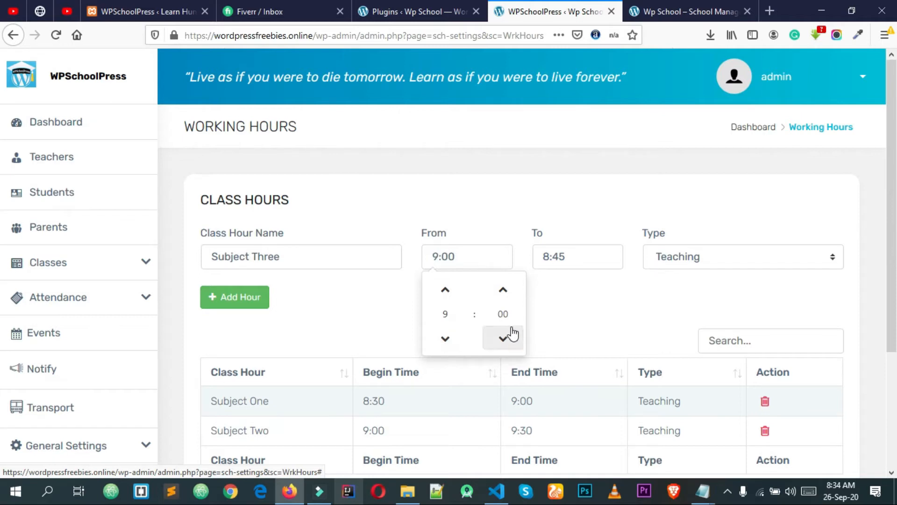
left_click(503, 290)
left_click(540, 309)
Set Subject Three's end time to 10:00 as Teaching and add it
left_click(554, 256)
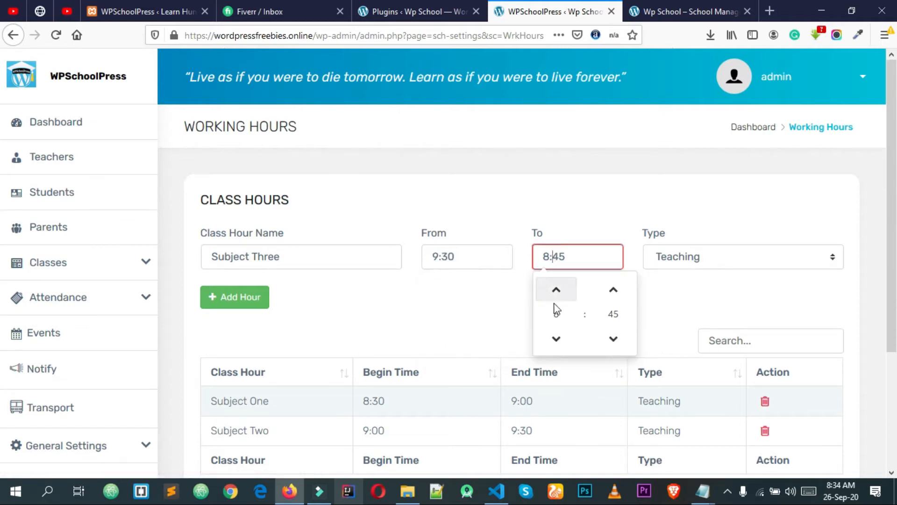
left_click(556, 290)
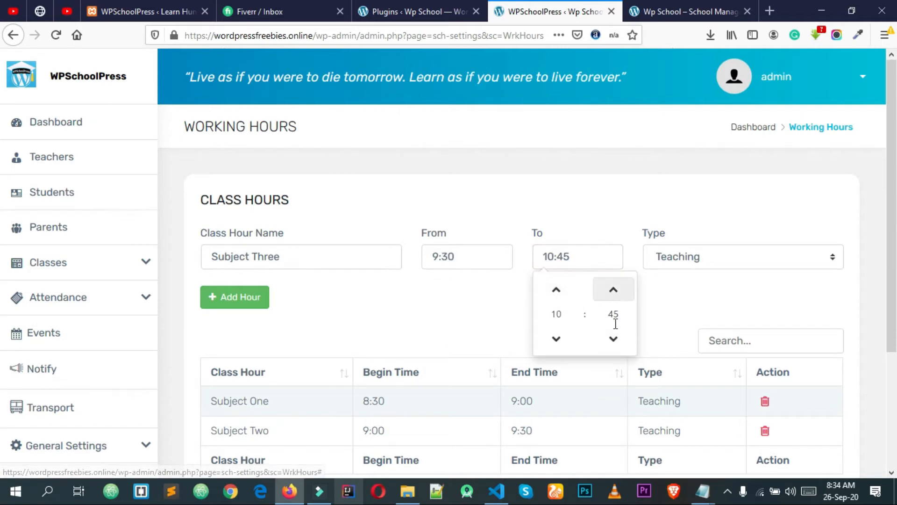
left_click(614, 340)
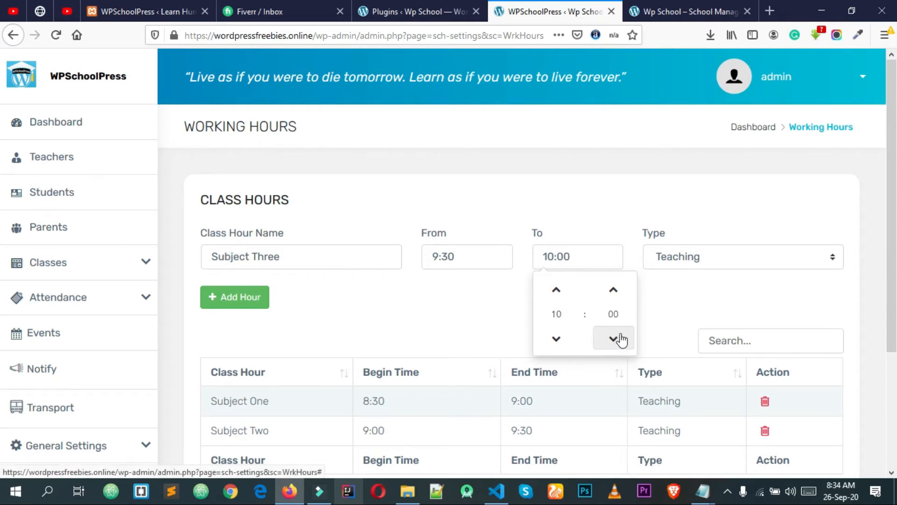
left_click(660, 305)
left_click(700, 265)
left_click(697, 278)
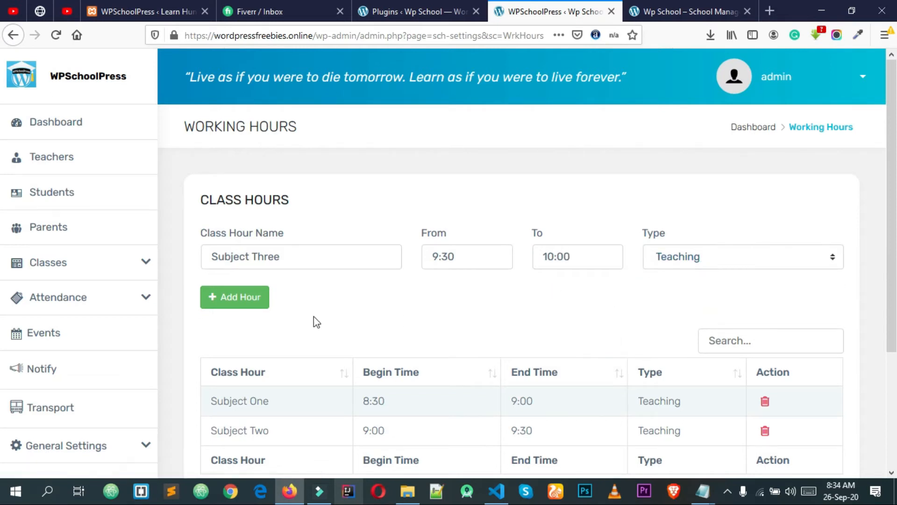
left_click(241, 303)
scroll(347, 266, "down", 3)
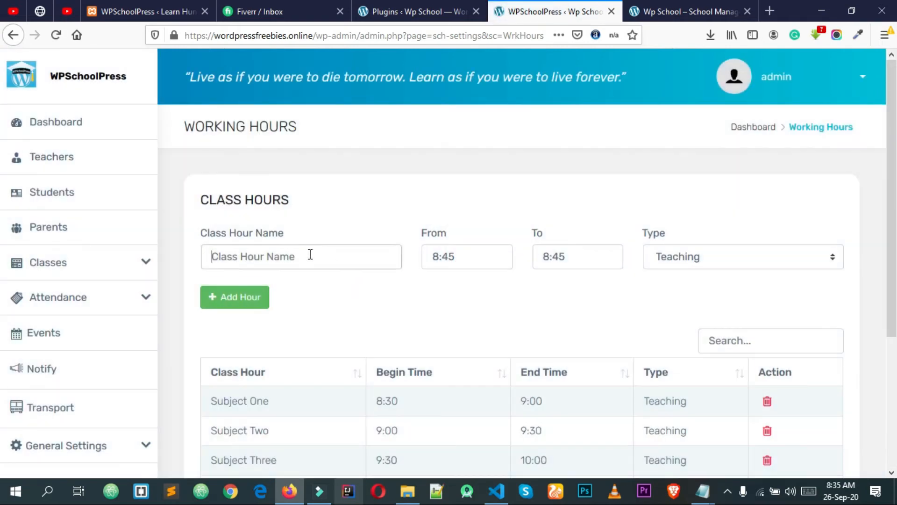
Name a new class hour Break and set its start time to 10:00
left_click(308, 253)
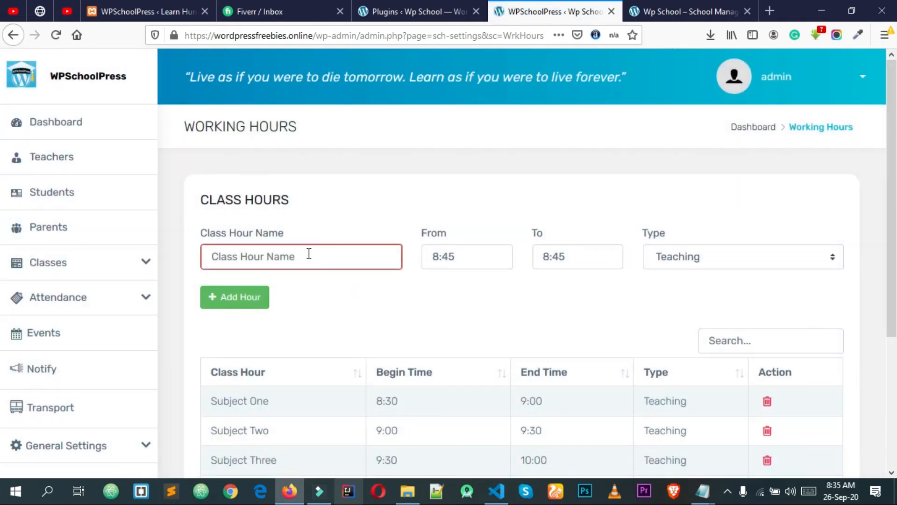
left_click(306, 289)
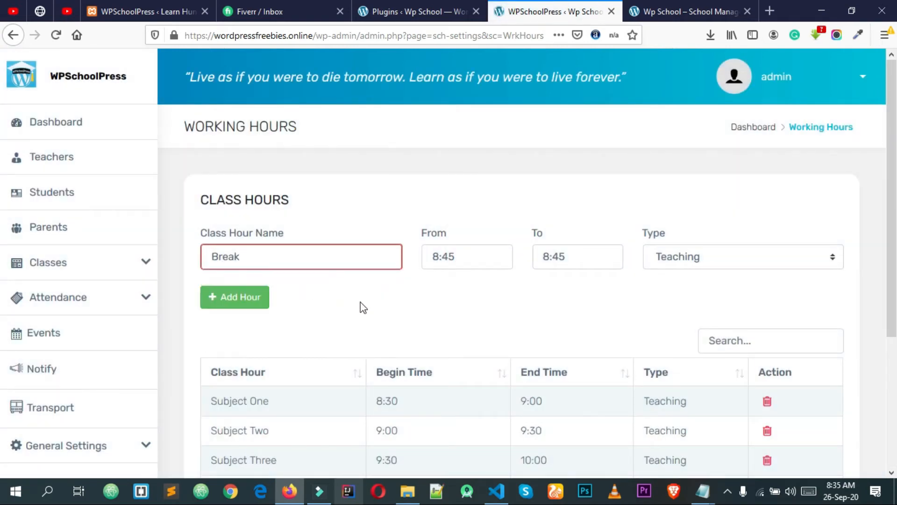
left_click(364, 308)
scroll(281, 257, "down", 1)
left_click(480, 190)
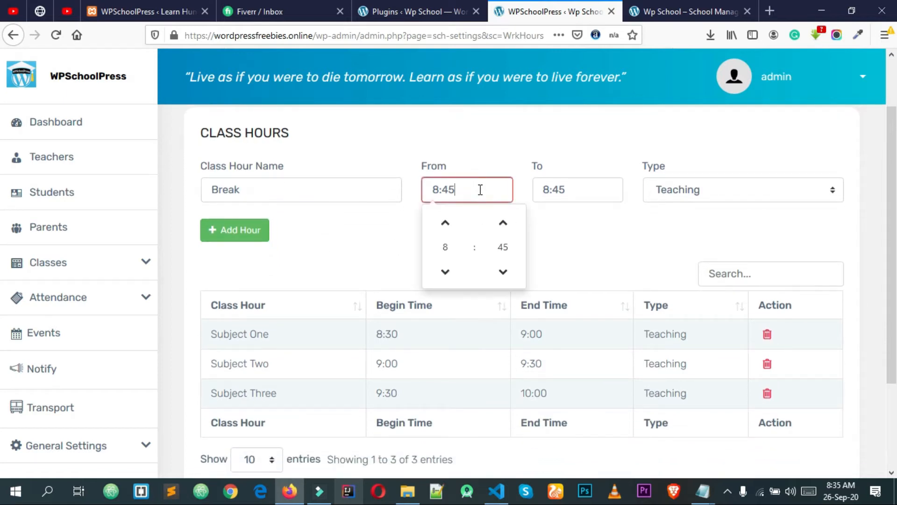
left_click(451, 227)
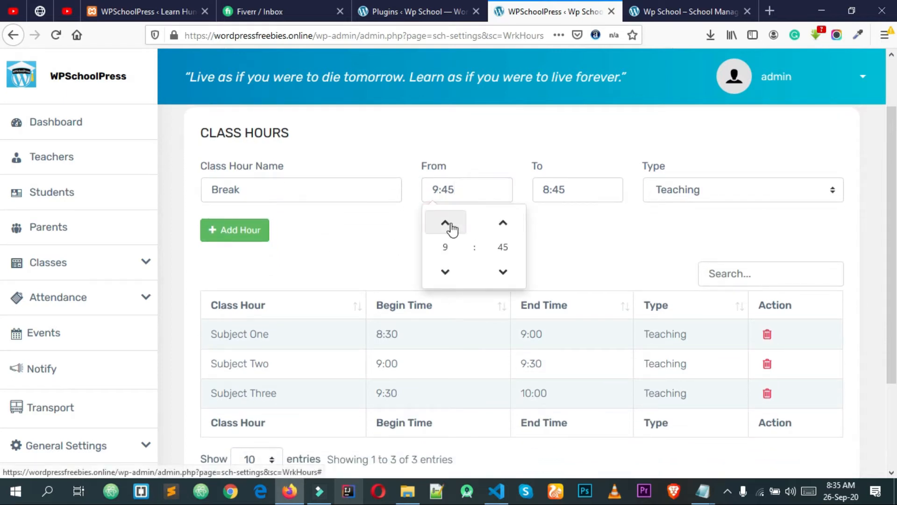
left_click(451, 227)
left_click(505, 279)
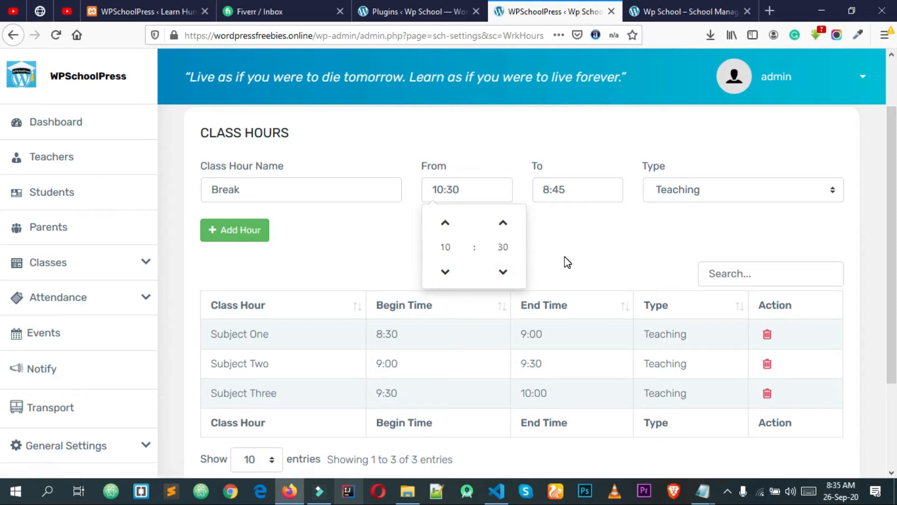
left_click(503, 276)
left_click(514, 276)
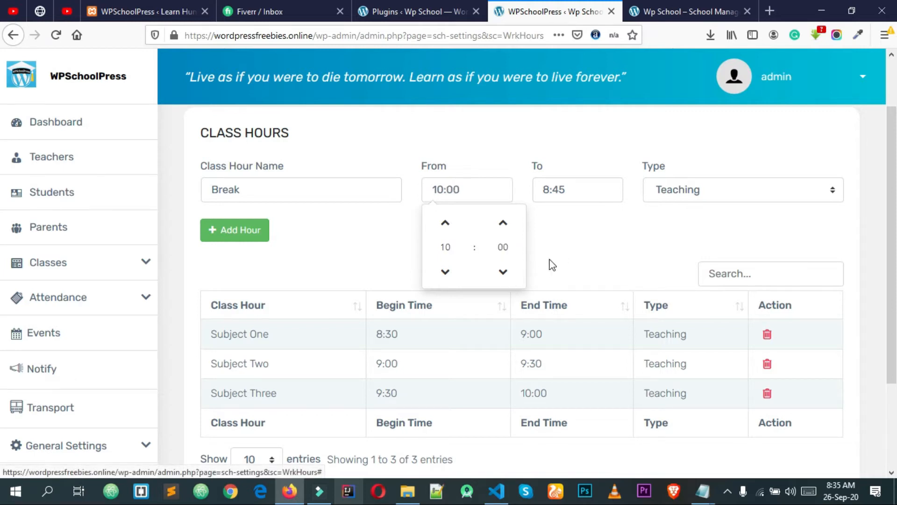
left_click(551, 262)
Set Break's end time to 10:15, type Break, and add it
left_click(565, 184)
left_click(561, 225)
left_click(566, 227)
left_click(614, 273)
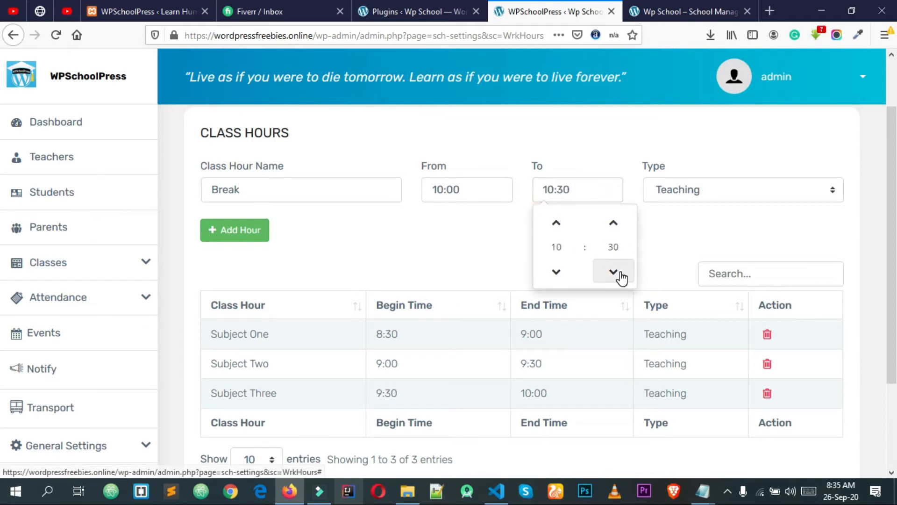
left_click(615, 274)
left_click(653, 258)
left_click(690, 200)
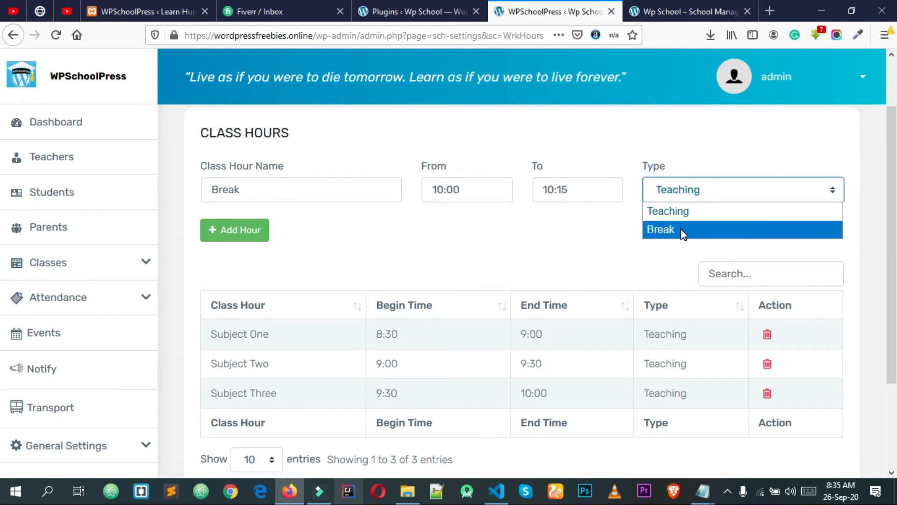
left_click(676, 232)
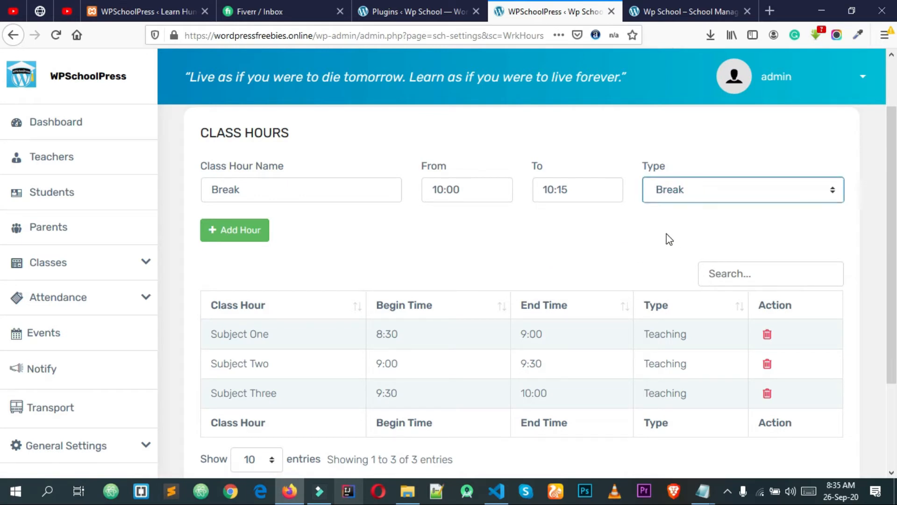
left_click(252, 231)
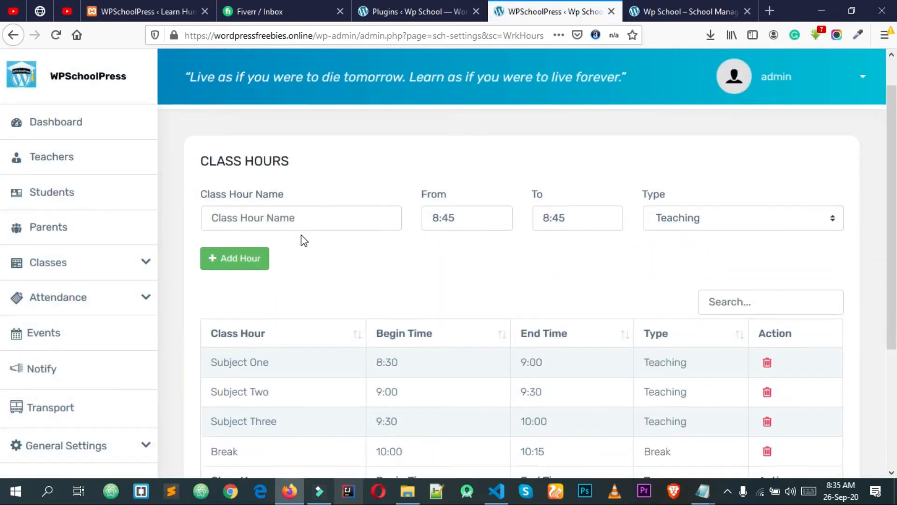
scroll(303, 241, "down", 2)
scroll(302, 257, "up", 2)
Name the class hour Subject Four with a start time of 10:15
left_click(265, 194)
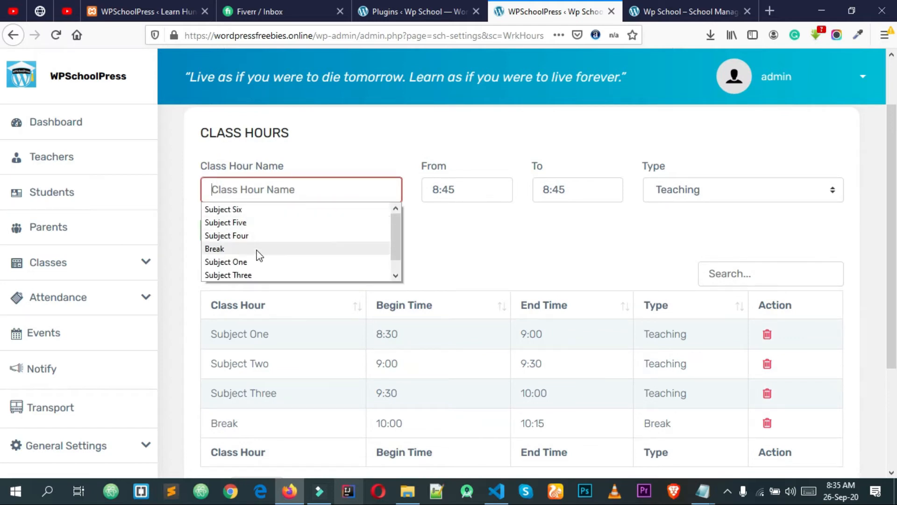
left_click(243, 236)
left_click(386, 255)
left_click(467, 187)
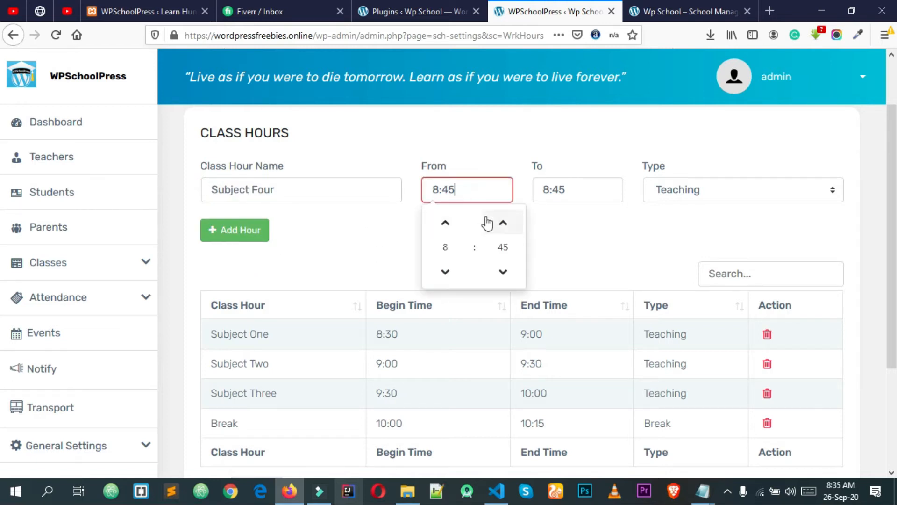
double_click(455, 229)
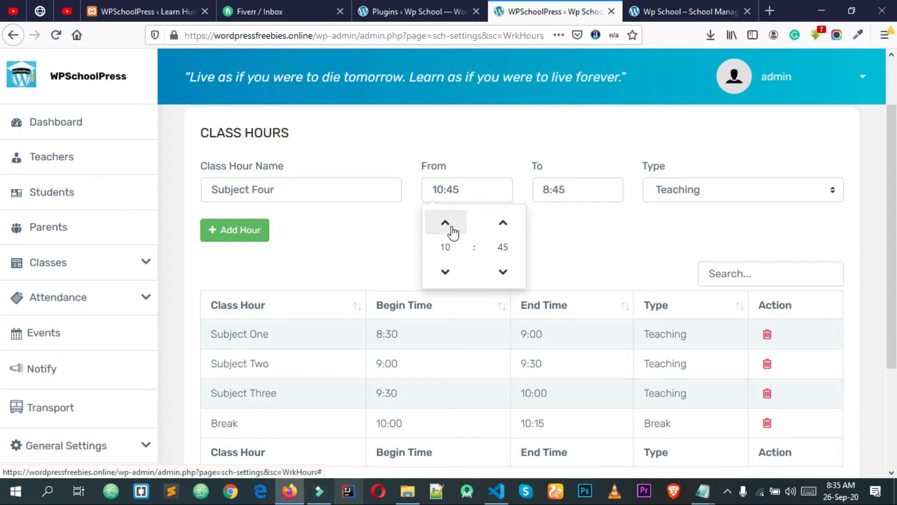
left_click(451, 232)
left_click(453, 271)
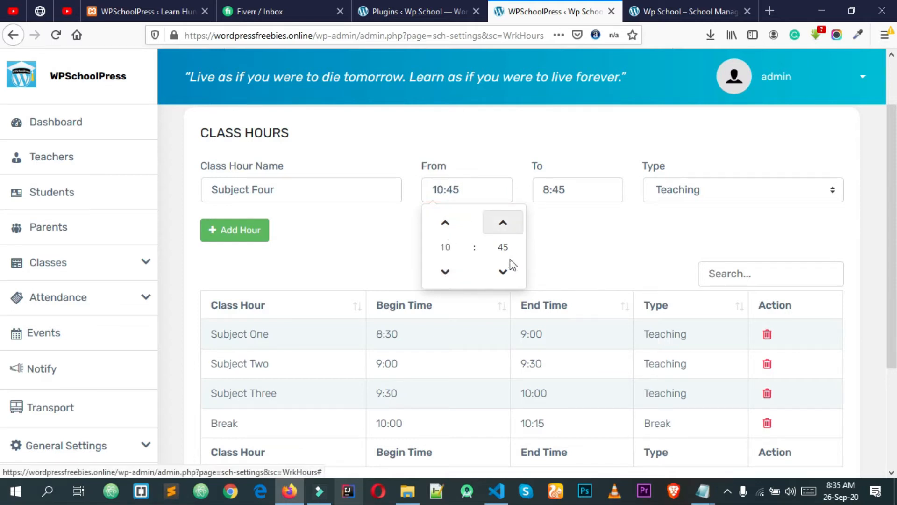
left_click(504, 273)
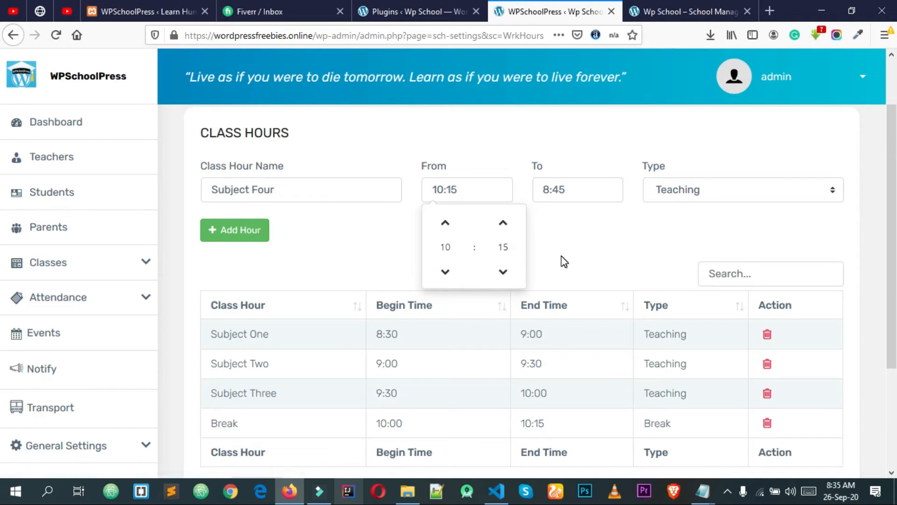
Set the end time to 10:45, keep Teaching, and add Subject Four
left_click(573, 231)
left_click(557, 190)
left_click(554, 224)
left_click(554, 225)
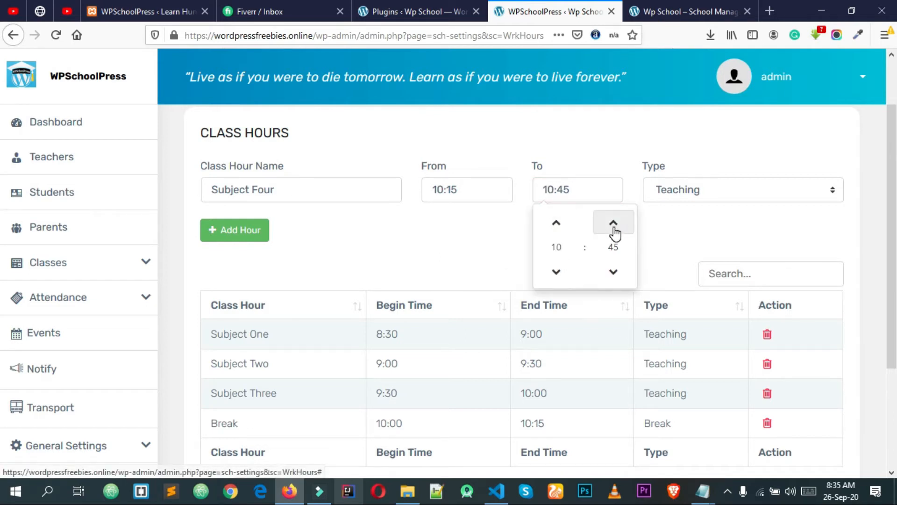
left_click(665, 241)
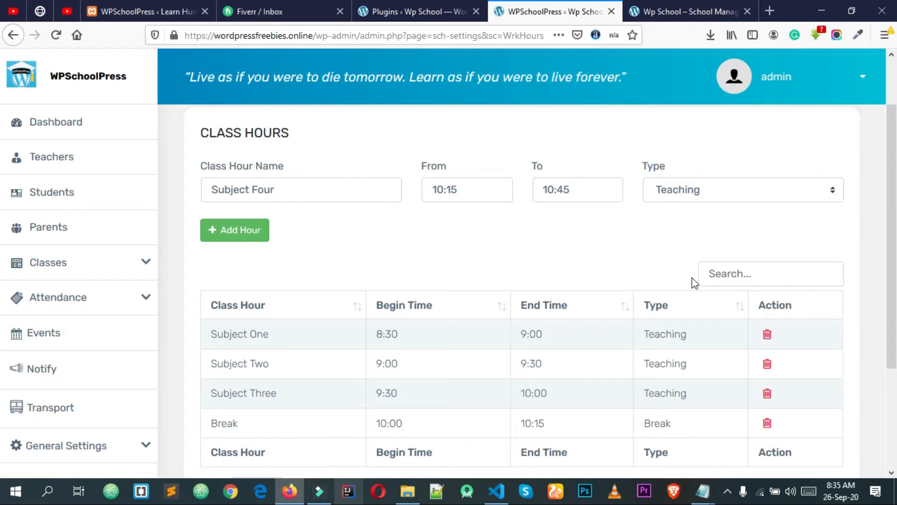
left_click(688, 191)
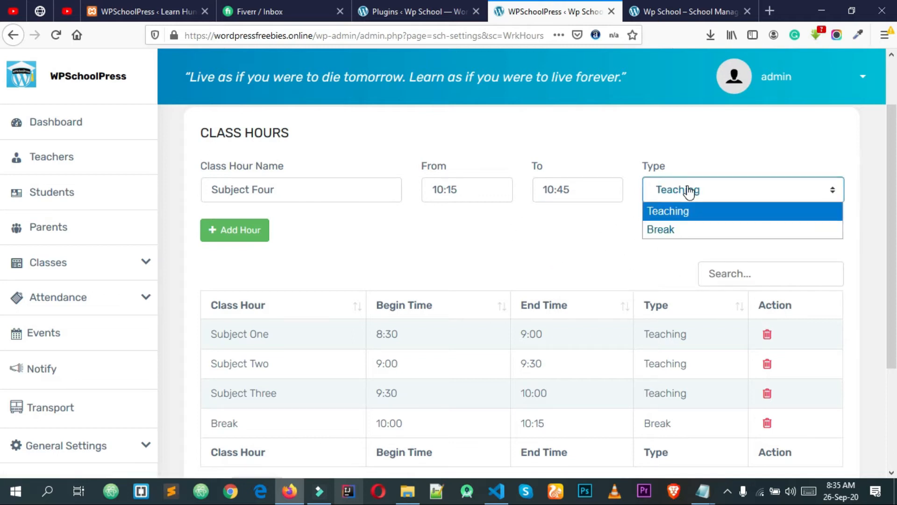
left_click(684, 222)
left_click(237, 238)
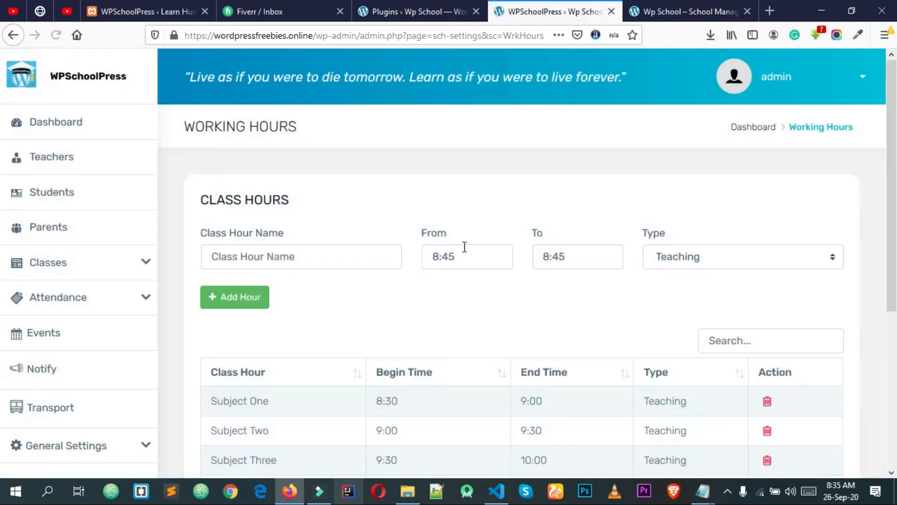
Choose Subject Five as the class hour name
scroll(494, 306, "down", 2)
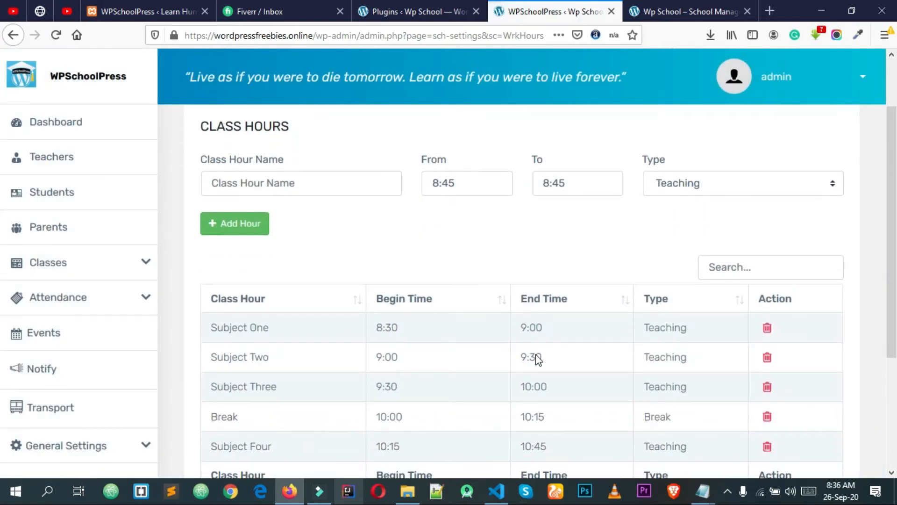
scroll(535, 353, "down", 2)
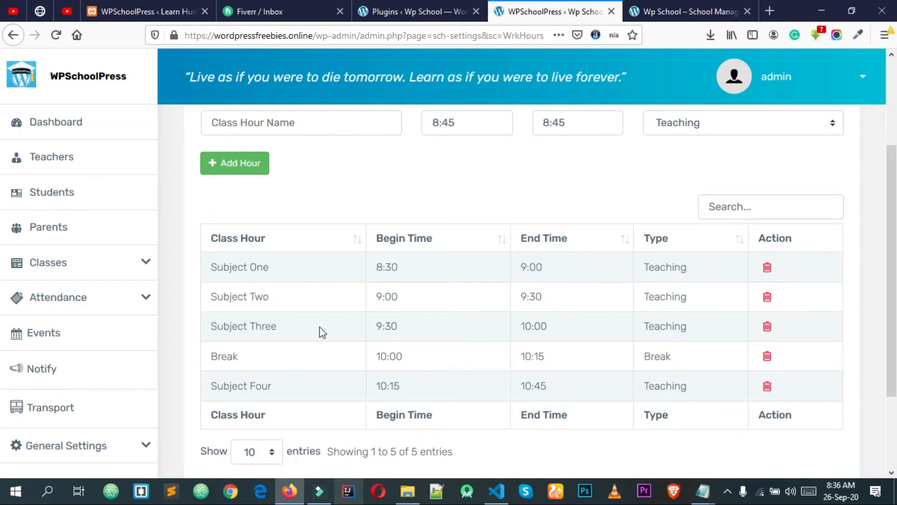
scroll(322, 332, "up", 4)
left_click(310, 254)
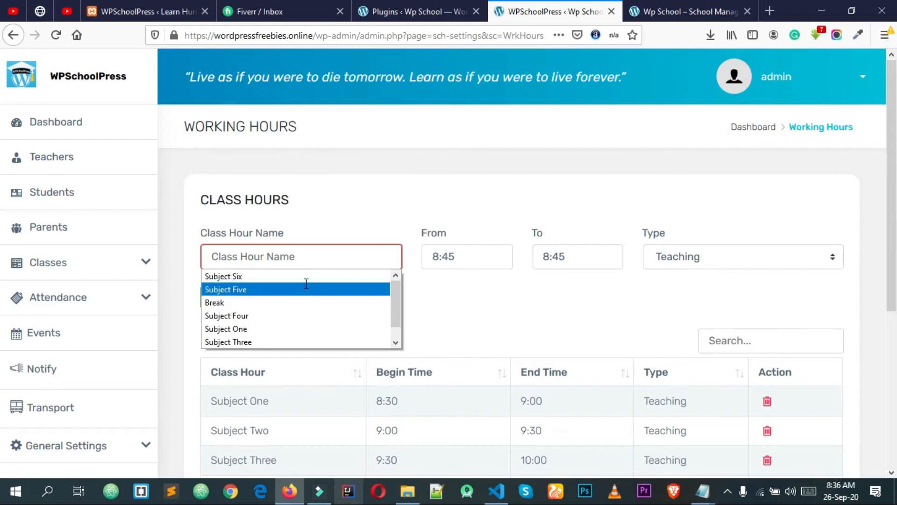
left_click(306, 289)
left_click(454, 256)
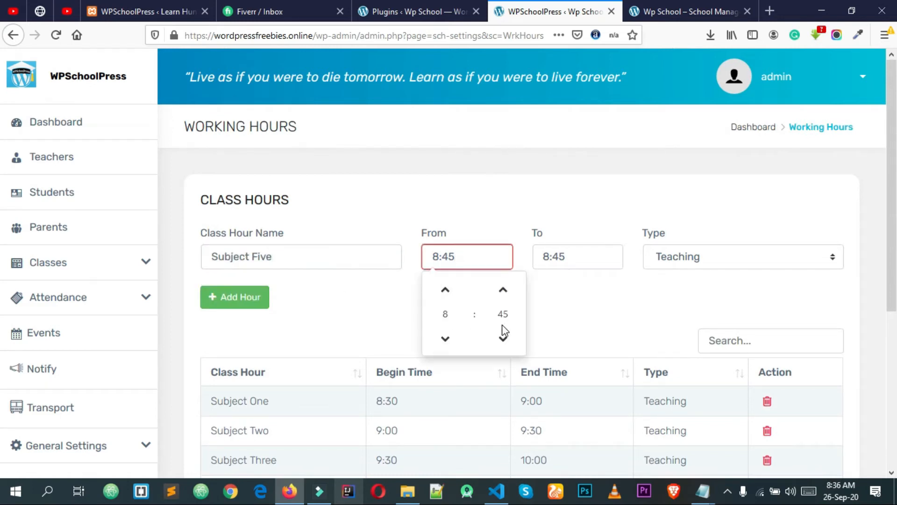
Set Subject Five's start time to 10:45
scroll(626, 296, "down", 3)
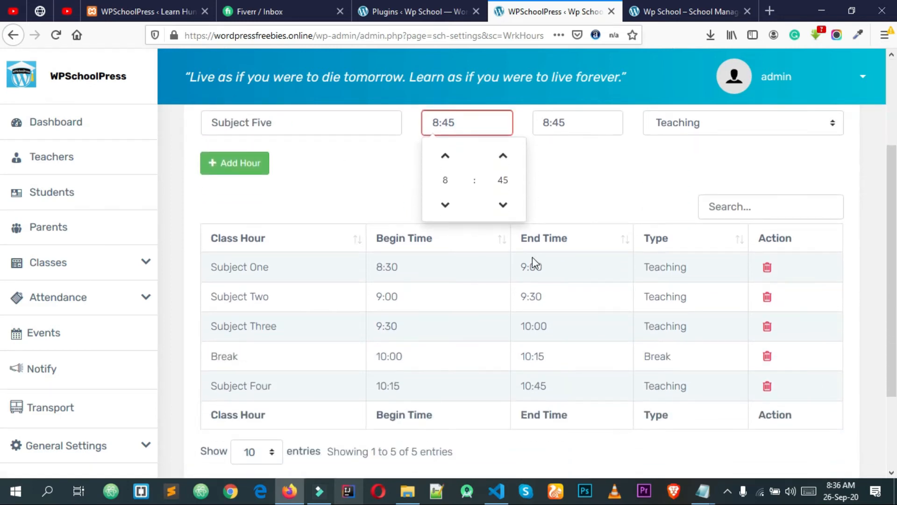
left_click(447, 156)
left_click(446, 156)
left_click(446, 206)
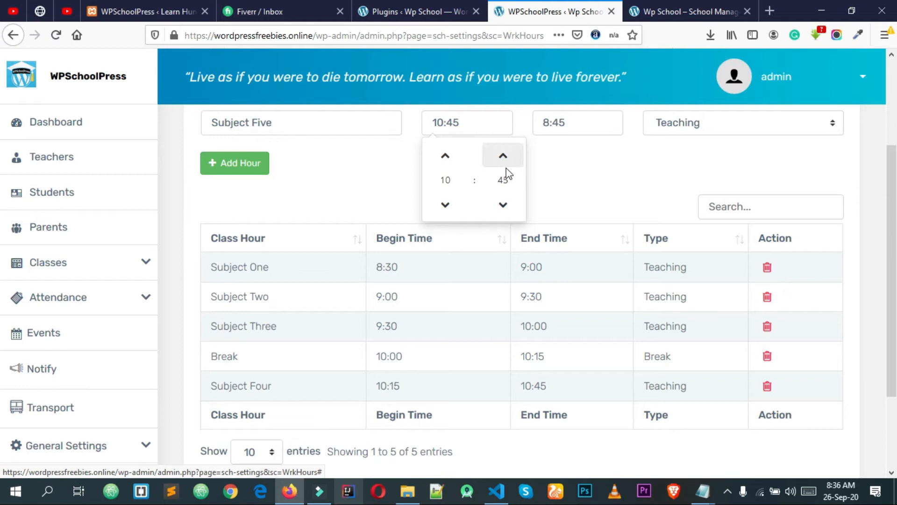
left_click(504, 162)
left_click(445, 204)
left_click(502, 208)
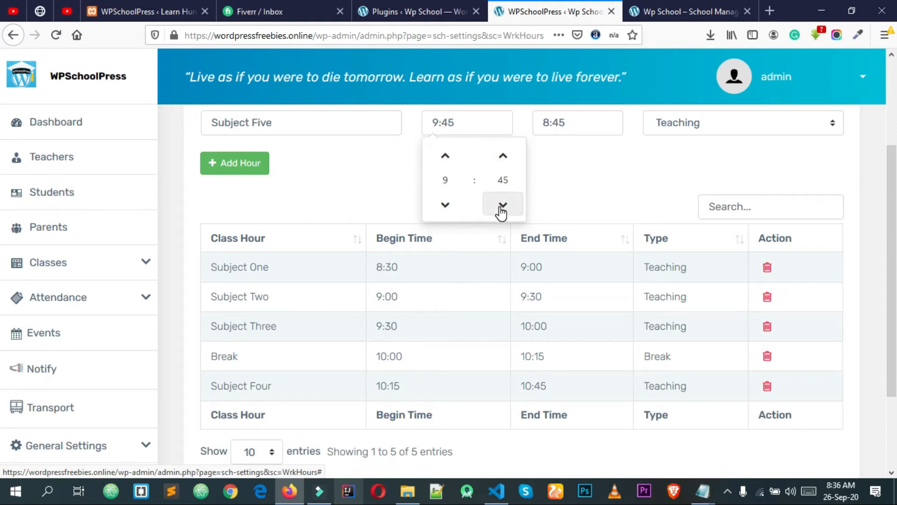
left_click(444, 157)
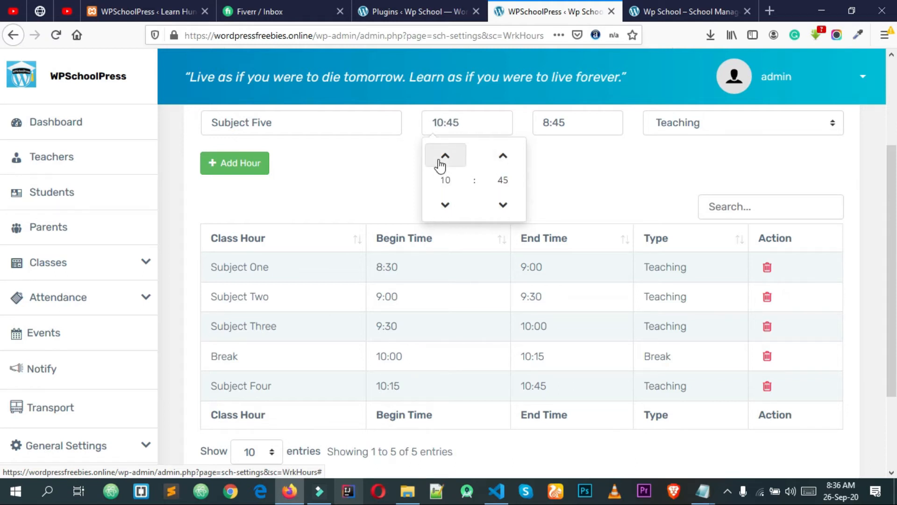
left_click(532, 174)
Set the end time to 11:15 and add the Subject Five hour
scroll(549, 190, "up", 2)
left_click(553, 189)
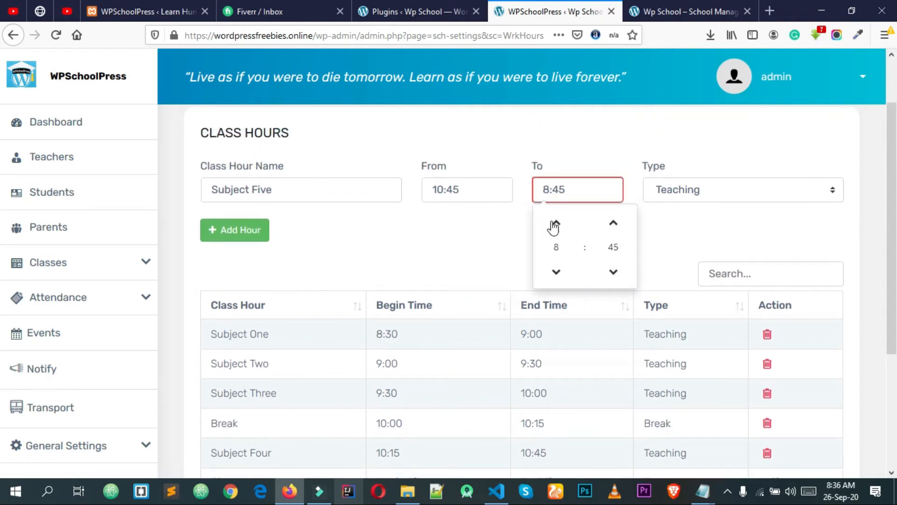
left_click(556, 272)
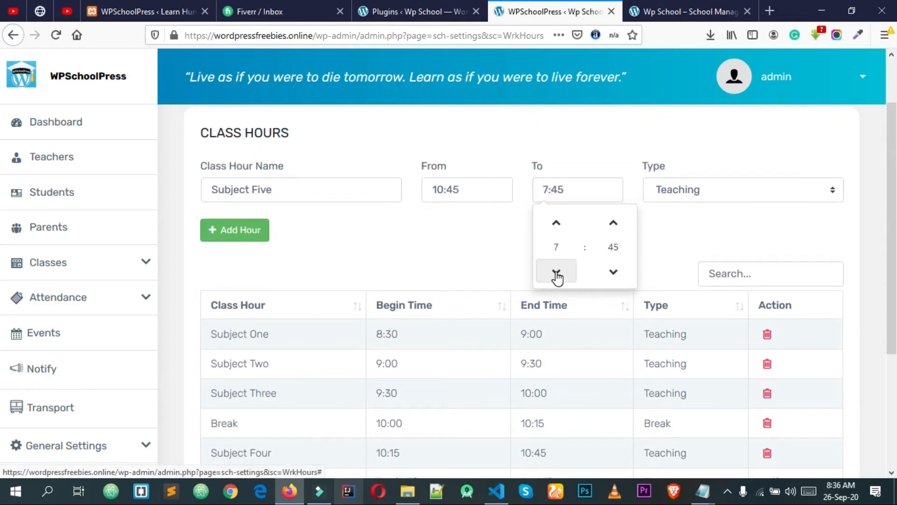
left_click(557, 224)
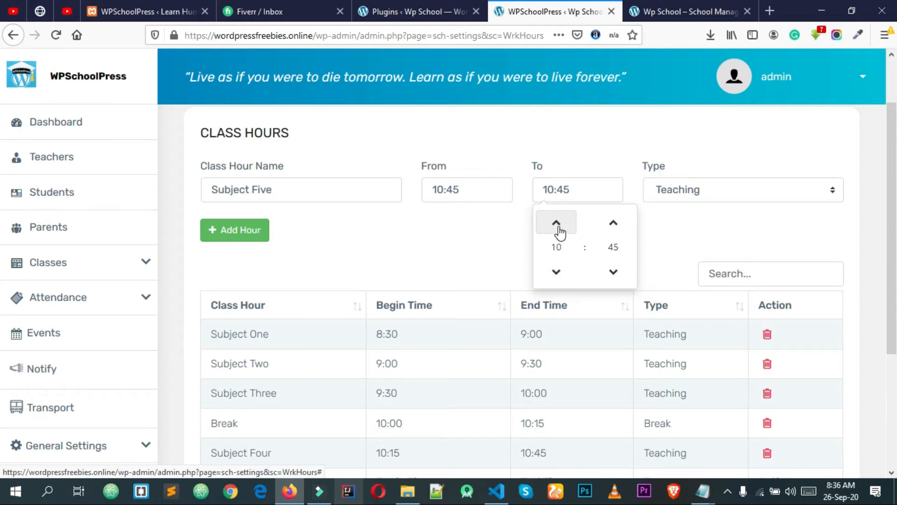
left_click(619, 279)
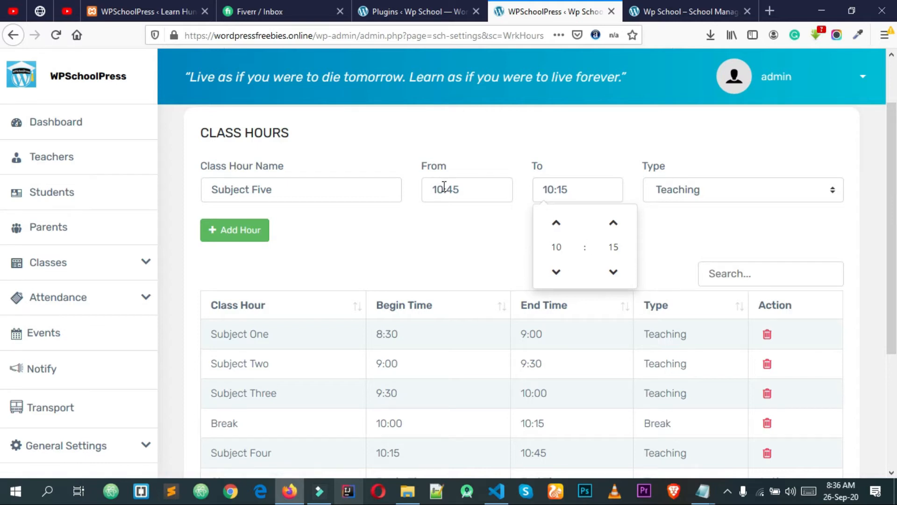
left_click(556, 224)
left_click(701, 258)
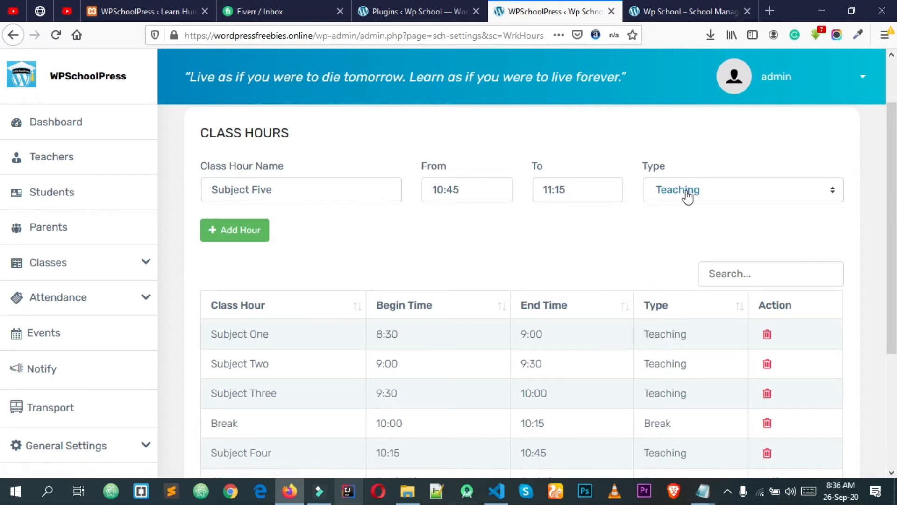
left_click(235, 228)
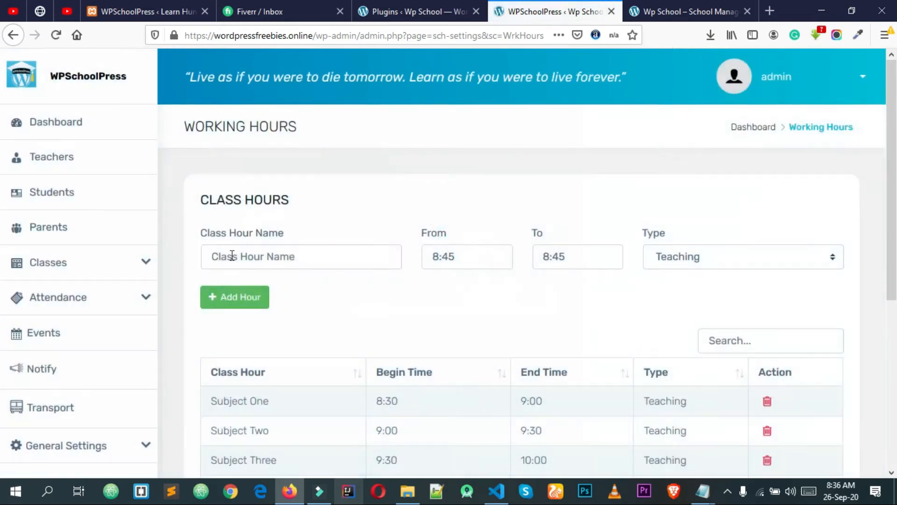
Name the new class hour Subject Six and set its start time to 11:45
left_click(235, 256)
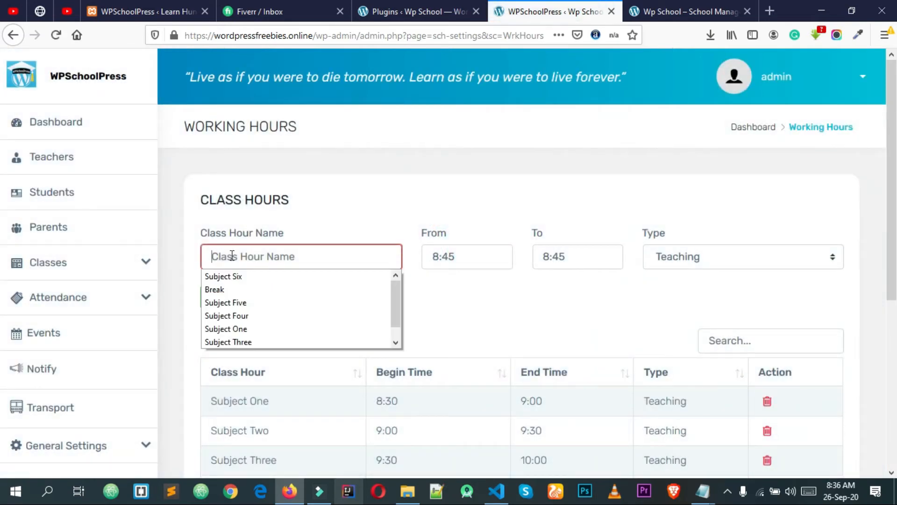
left_click(224, 276)
scroll(291, 206, "down", 5)
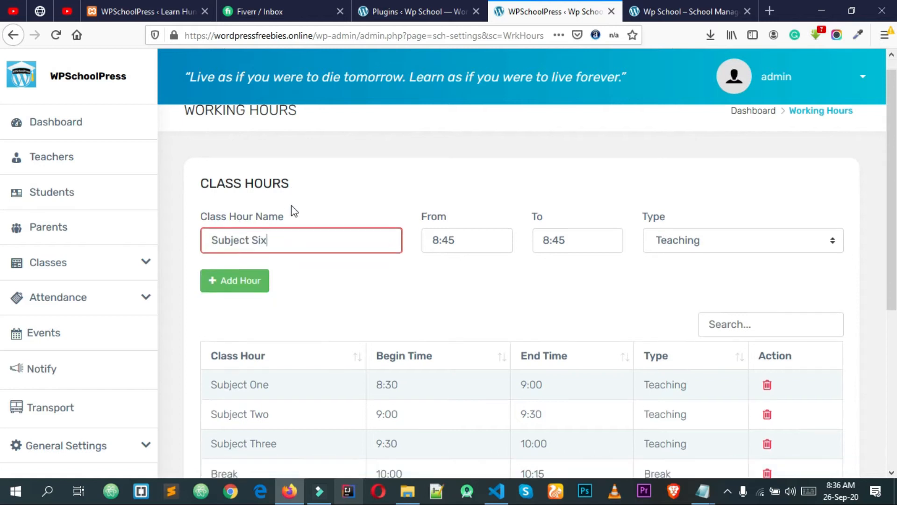
scroll(266, 254, "up", 5)
left_click(300, 288)
scroll(301, 276, "down", 1)
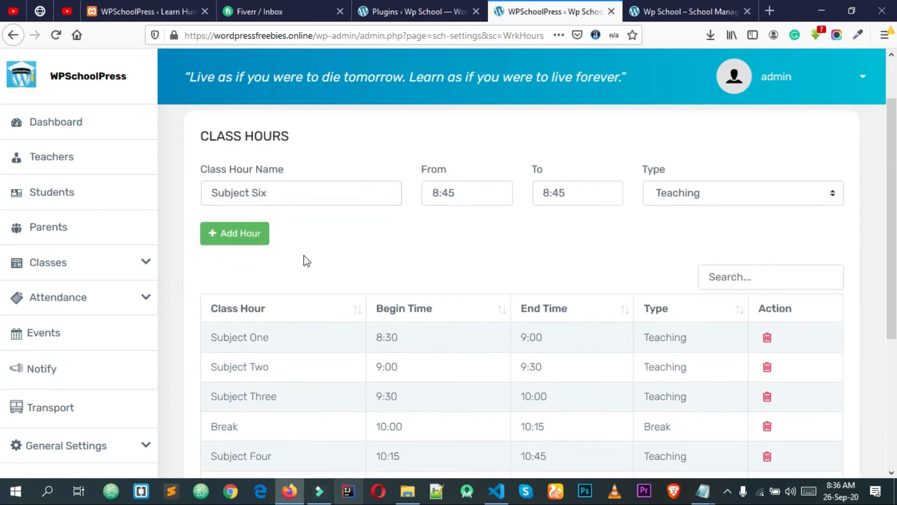
left_click(470, 197)
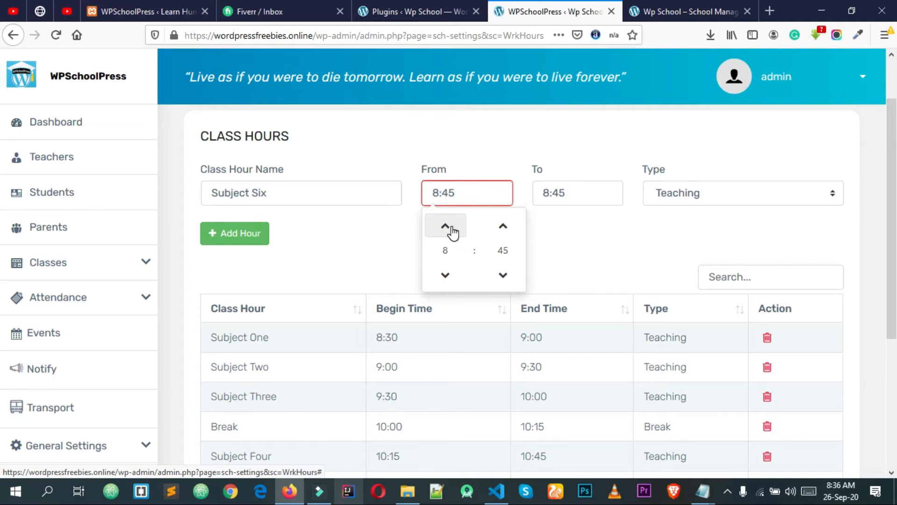
left_click(615, 240)
scroll(615, 240, "down", 1)
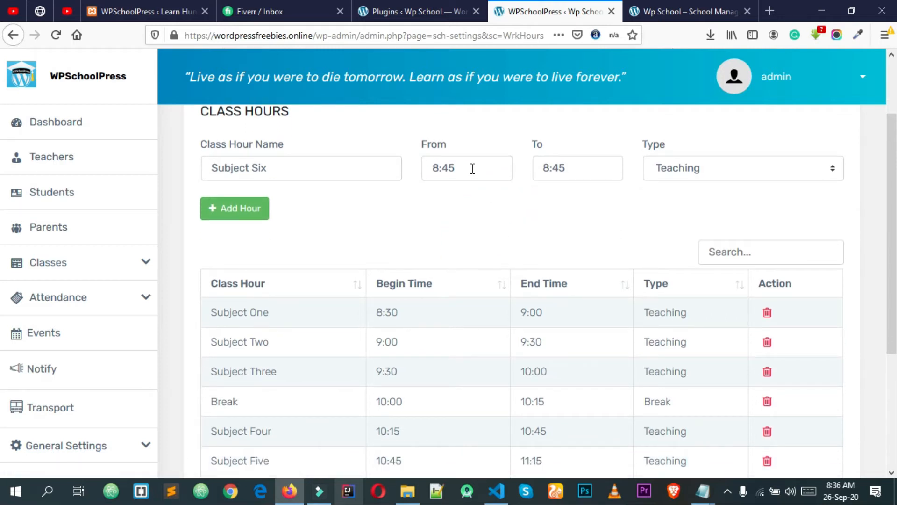
left_click(472, 169)
left_click(446, 203)
left_click(446, 203)
left_click(446, 202)
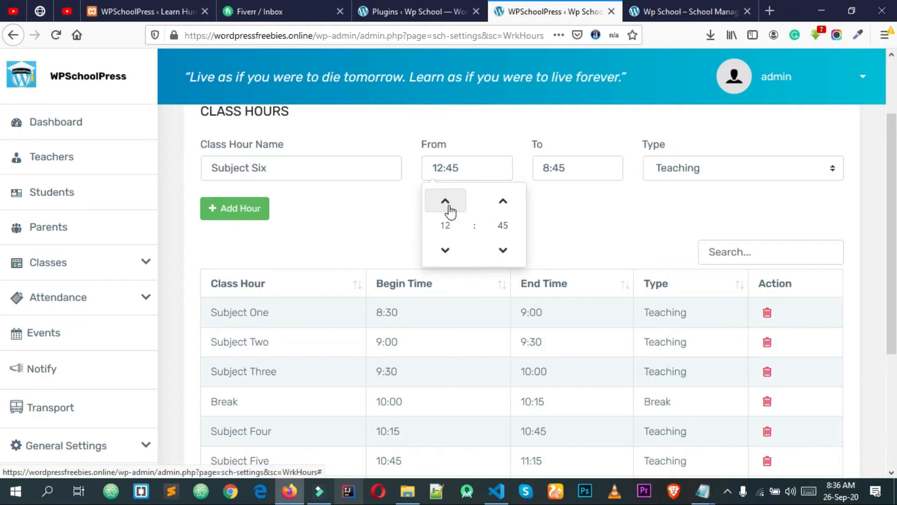
left_click(449, 250)
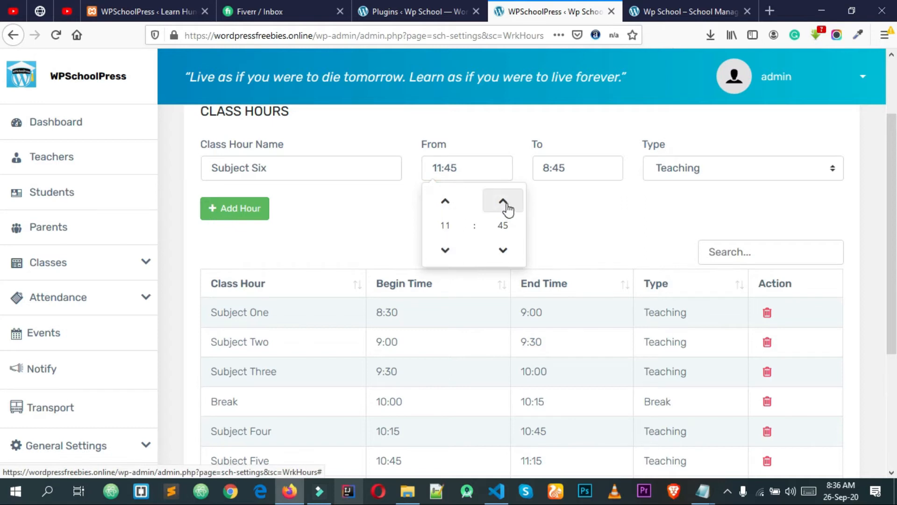
left_click(574, 227)
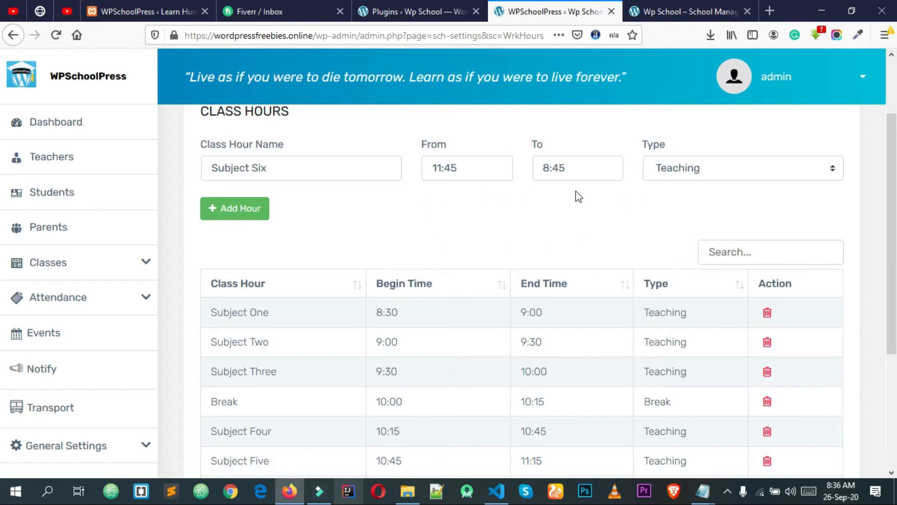
Set the end time to 12:15, keep the type Teaching, and add the Subject Six hour
left_click(545, 167)
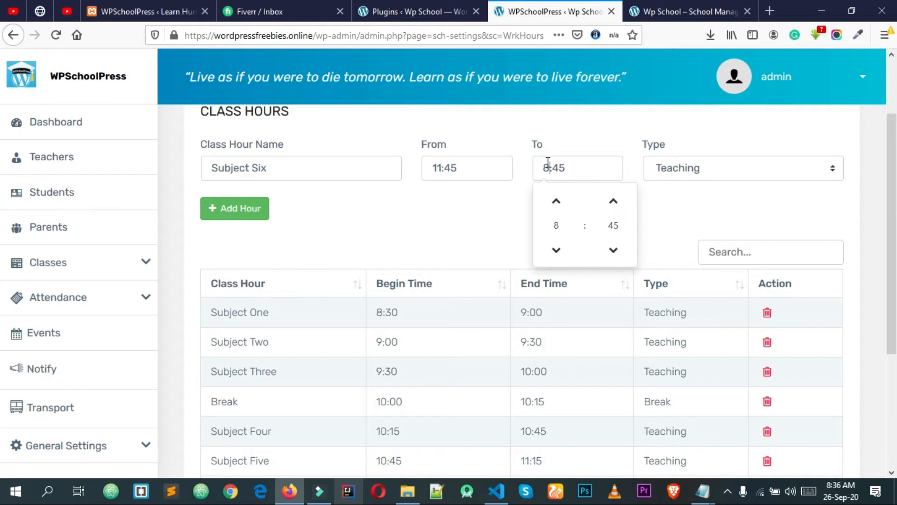
left_click(559, 205)
left_click(559, 205)
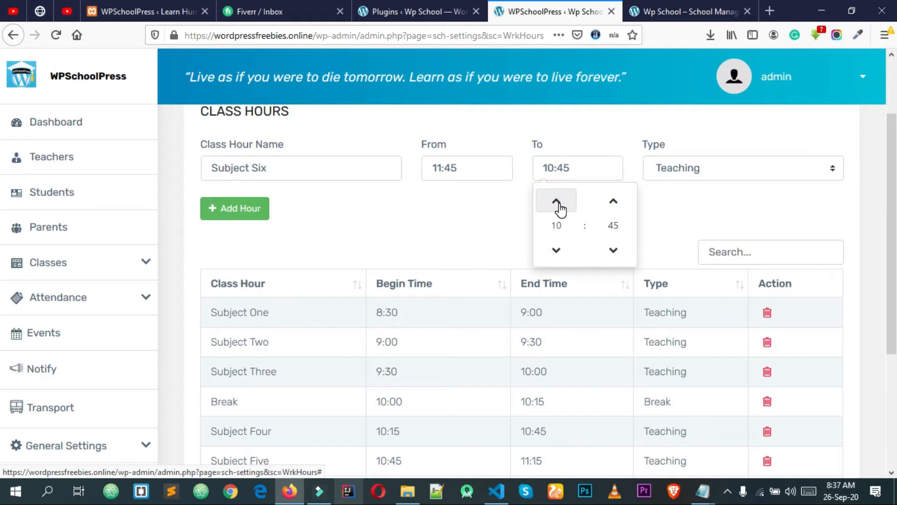
left_click(559, 206)
left_click(611, 253)
left_click(611, 253)
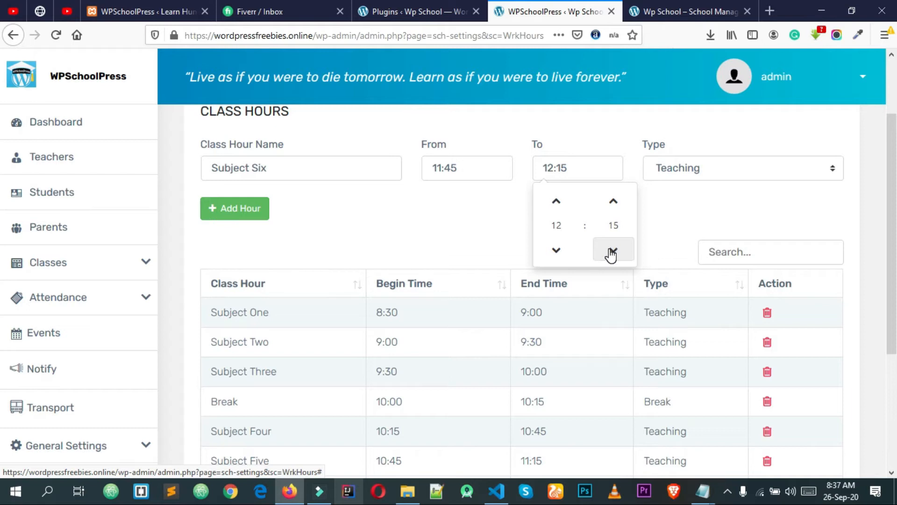
left_click(668, 227)
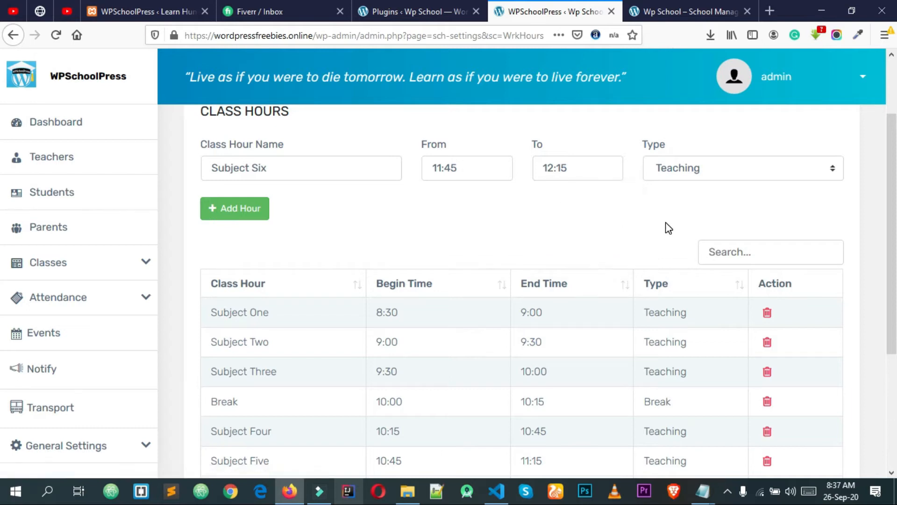
left_click(711, 176)
left_click(661, 189)
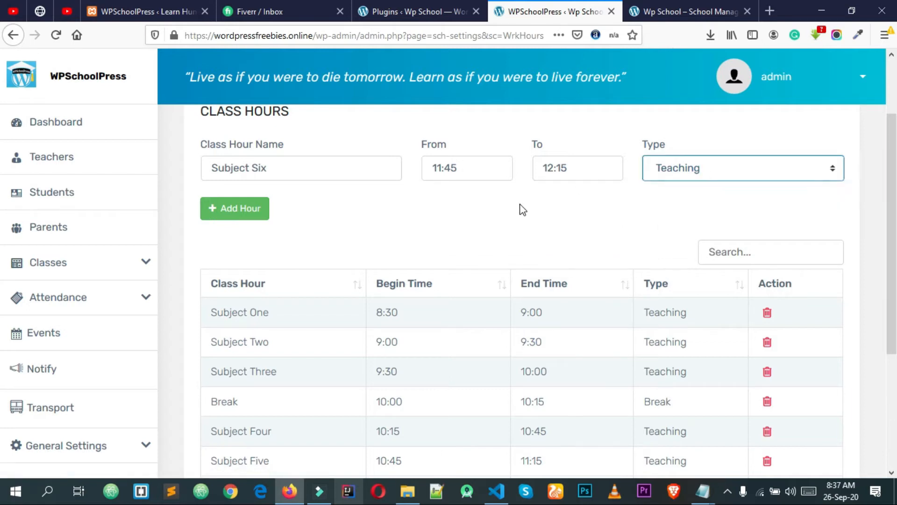
left_click(243, 209)
scroll(327, 246, "down", 3)
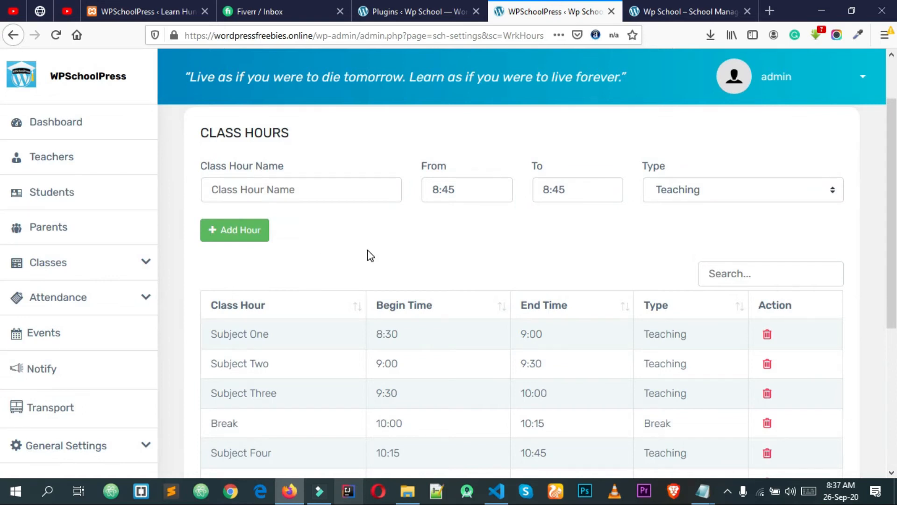
scroll(367, 254, "down", 3)
scroll(367, 255, "down", 2)
scroll(327, 243, "up", 6)
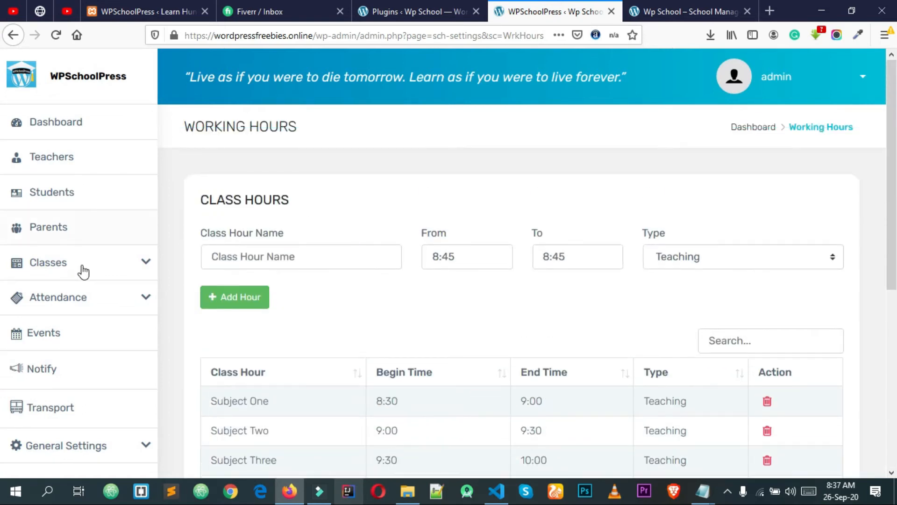
On the Time Table page, check Standard 4 (no timetable yet) and the wpsp standard-1 timetable
left_click(139, 269)
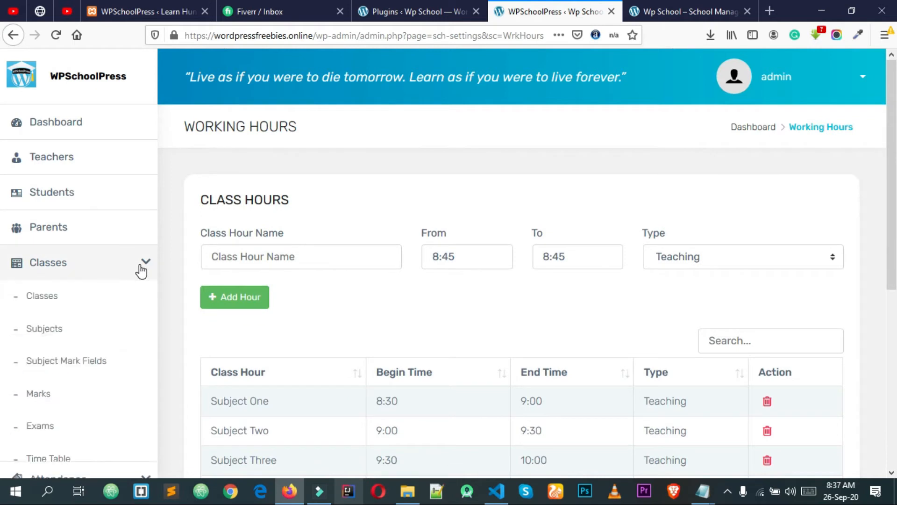
scroll(77, 415, "down", 2)
left_click(59, 374)
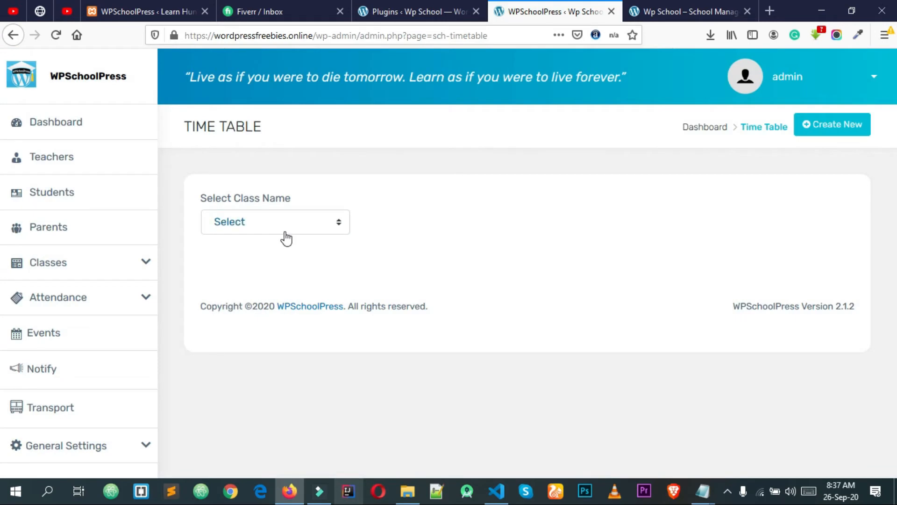
left_click(282, 229)
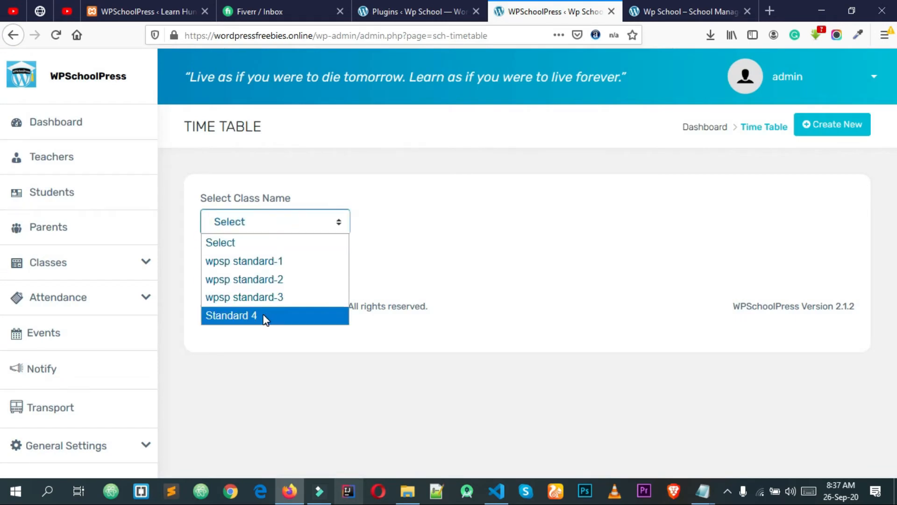
left_click(234, 314)
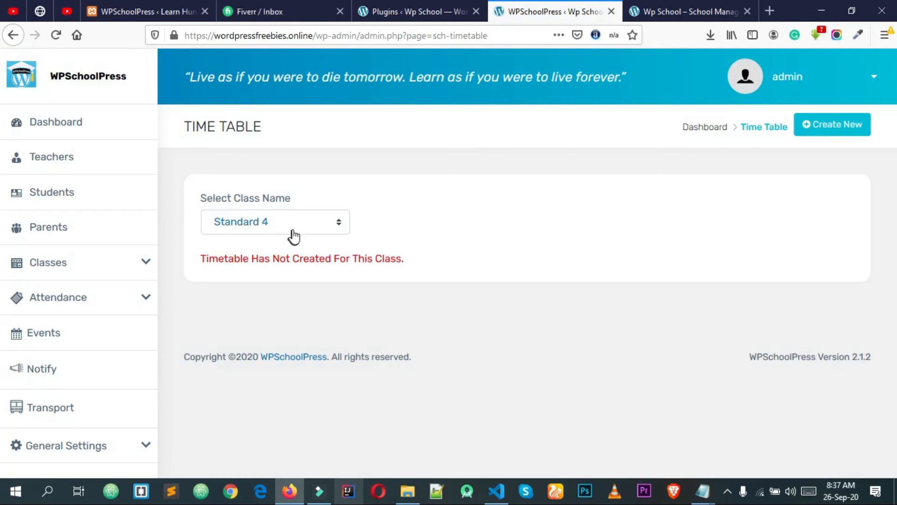
left_click(295, 224)
left_click(494, 222)
left_click_drag(260, 260, 357, 259)
left_click(360, 258)
left_click(289, 224)
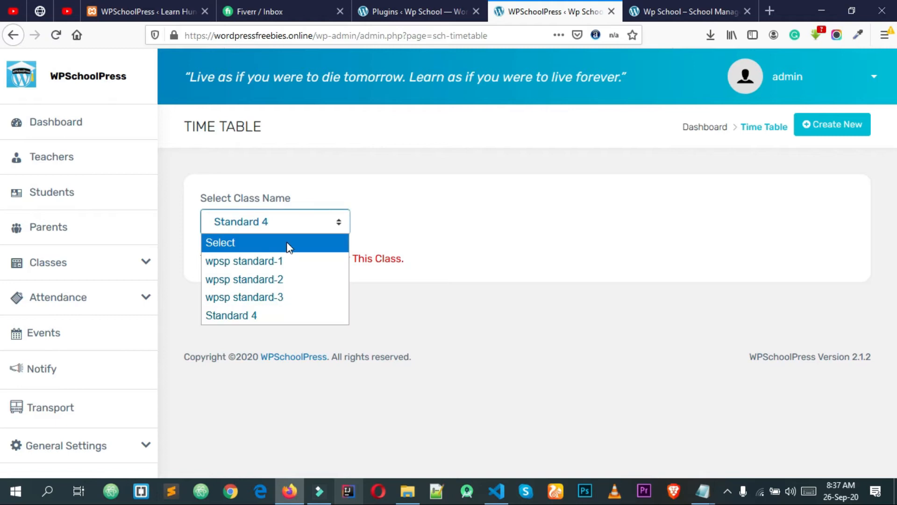
left_click(289, 256)
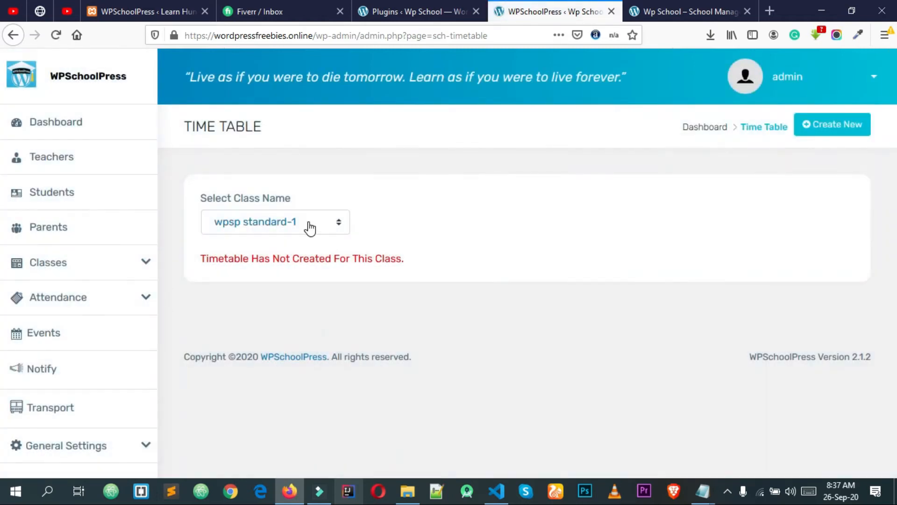
left_click(309, 225)
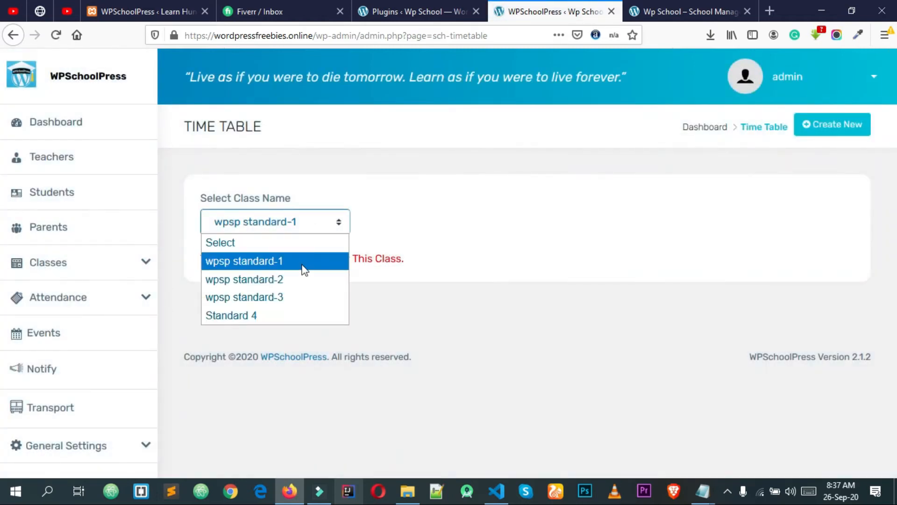
left_click(512, 215)
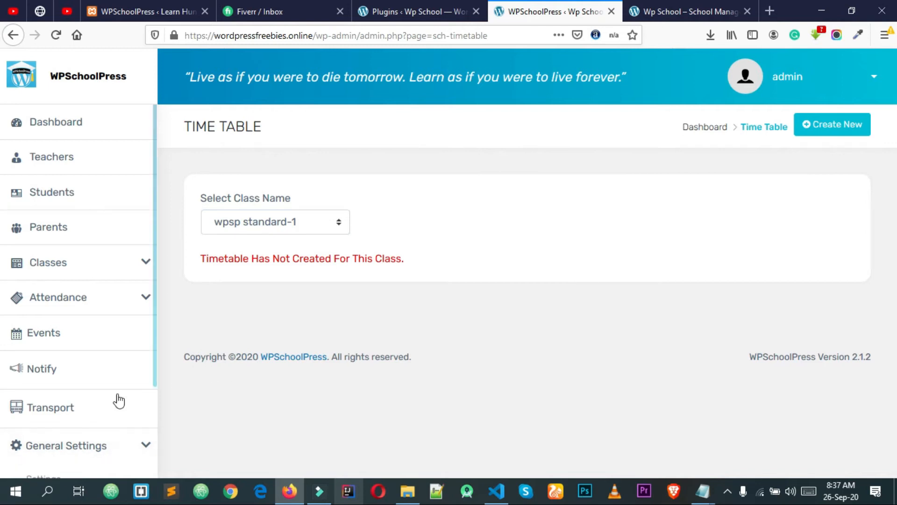
scroll(119, 401, "down", 3)
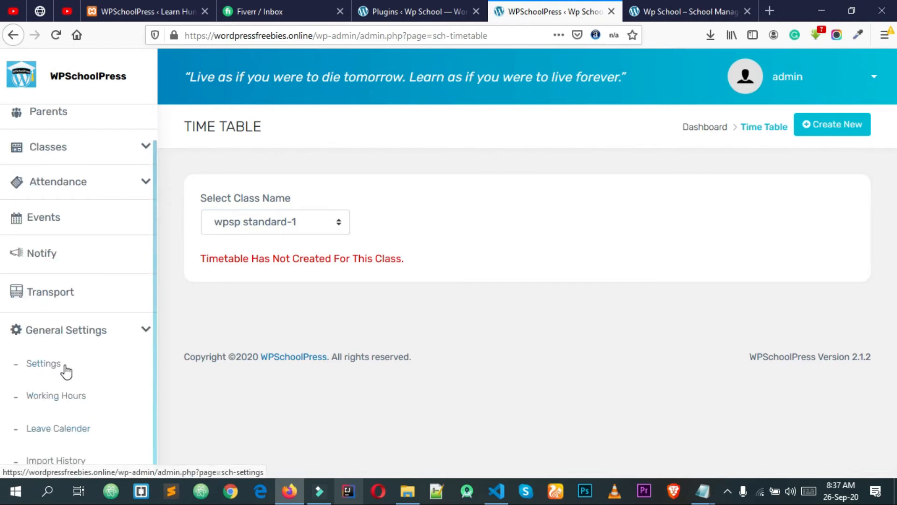
Review the class hours under Working Hours, then return to Time Table and start a new timetable
left_click(62, 398)
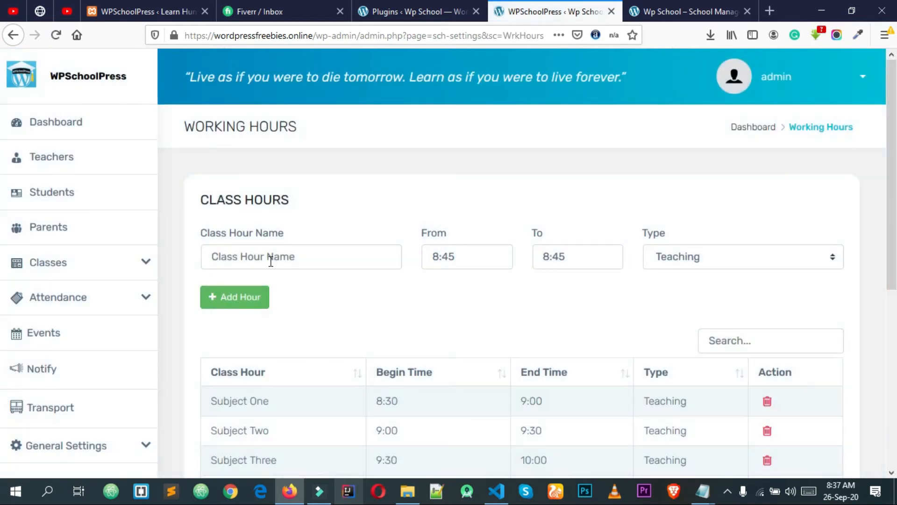
scroll(271, 261, "down", 3)
left_click(122, 264)
scroll(103, 318, "down", 2)
left_click(57, 360)
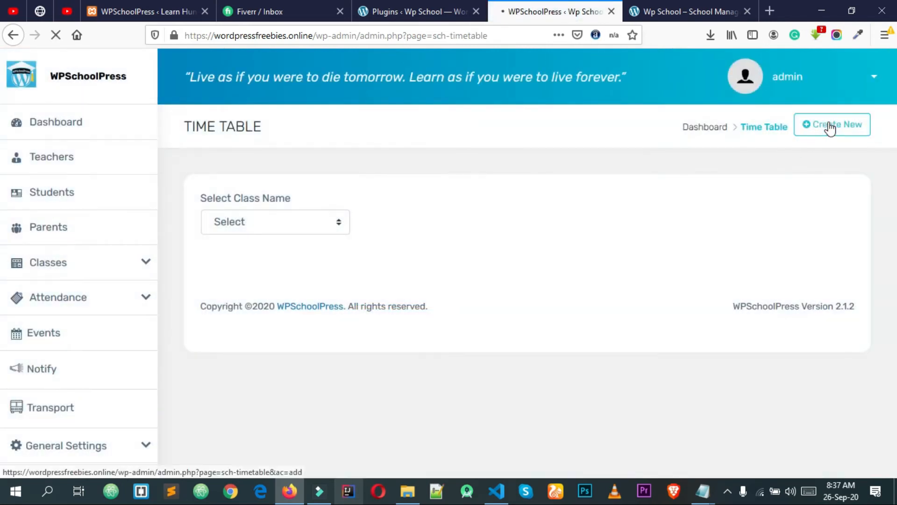
left_click(830, 127)
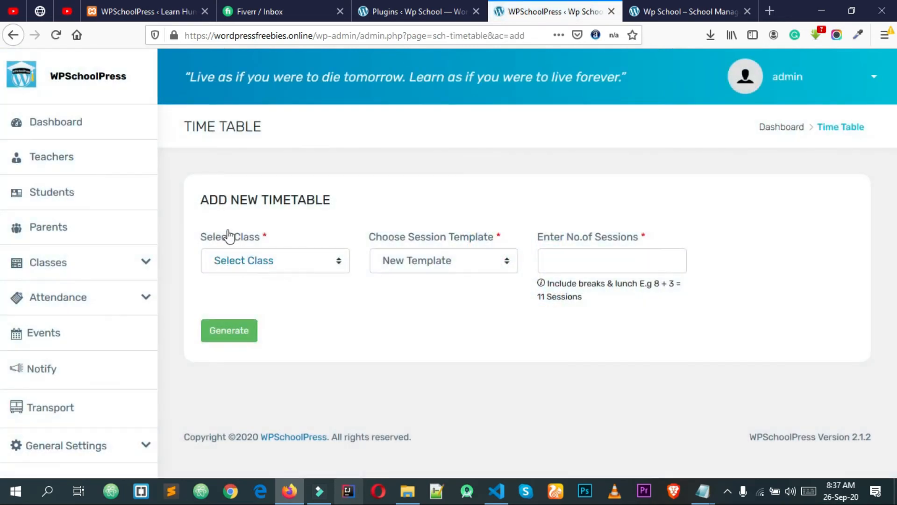
Choose Standard 4 as the class and New Template as the session template
left_click(223, 263)
left_click(250, 358)
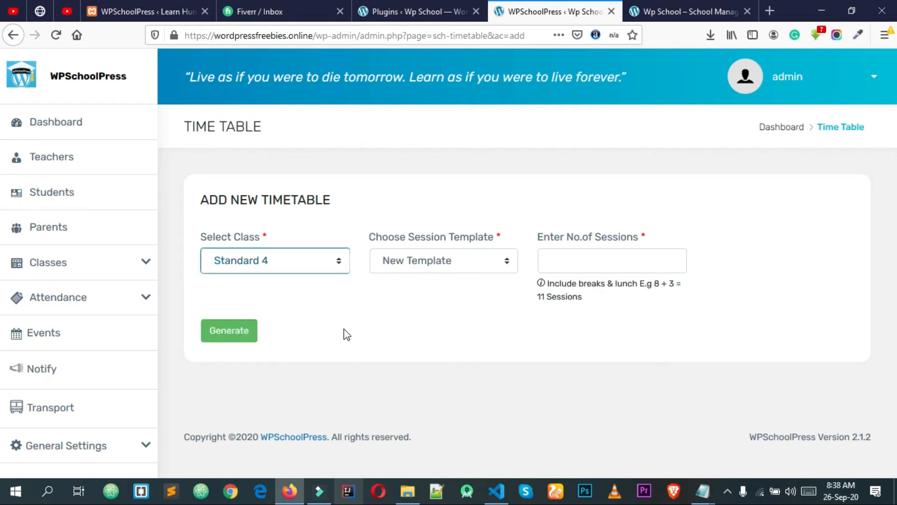
left_click(421, 263)
left_click(421, 262)
left_click(420, 261)
left_click(451, 303)
Enter 7 as the number of sessions and generate the session slots
left_click(576, 263)
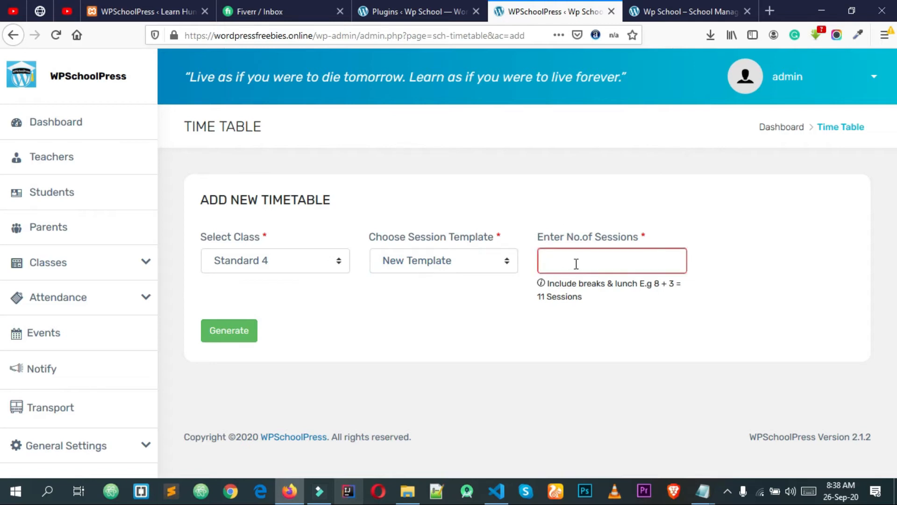
left_click(576, 264)
left_click(576, 264)
left_click(576, 264)
left_click(579, 281)
left_click(565, 316)
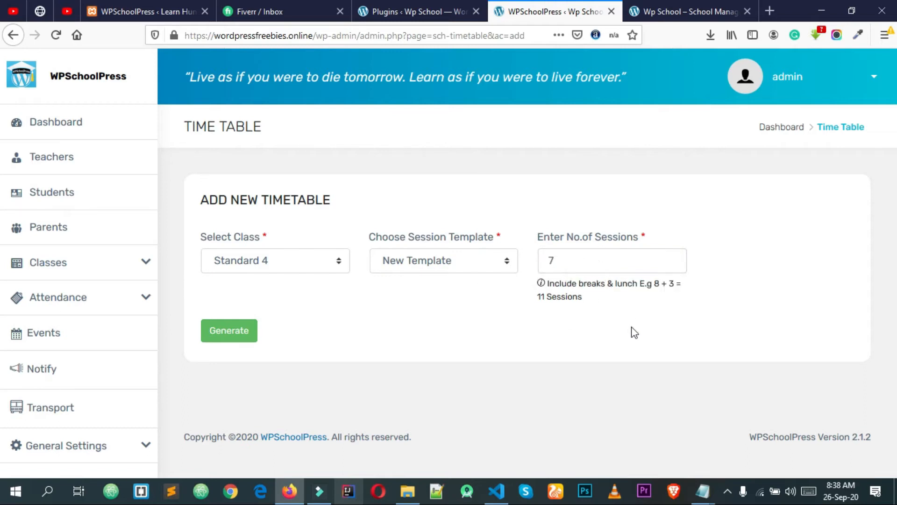
left_click(247, 337)
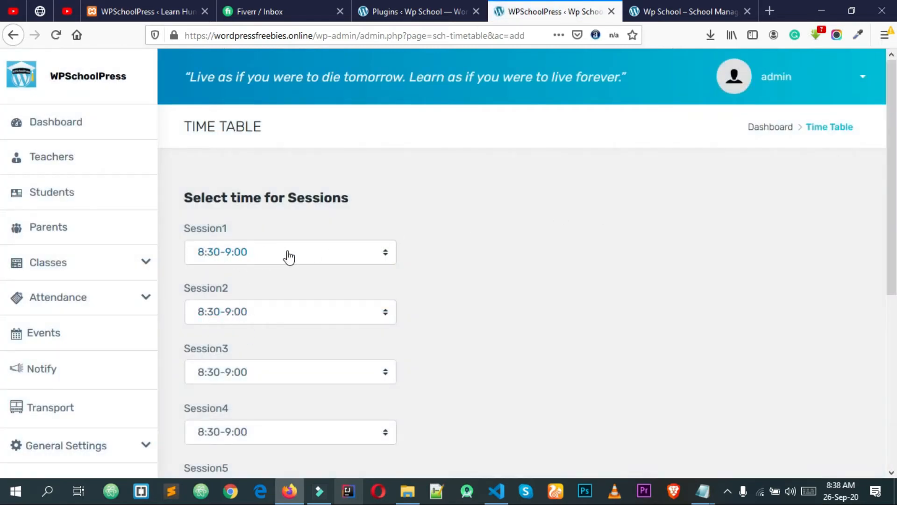
Set Session2 to 9:00-9:30, Session3 to 9:30-10:00 and Session4 to 10:00-10:15
scroll(271, 273, "down", 2)
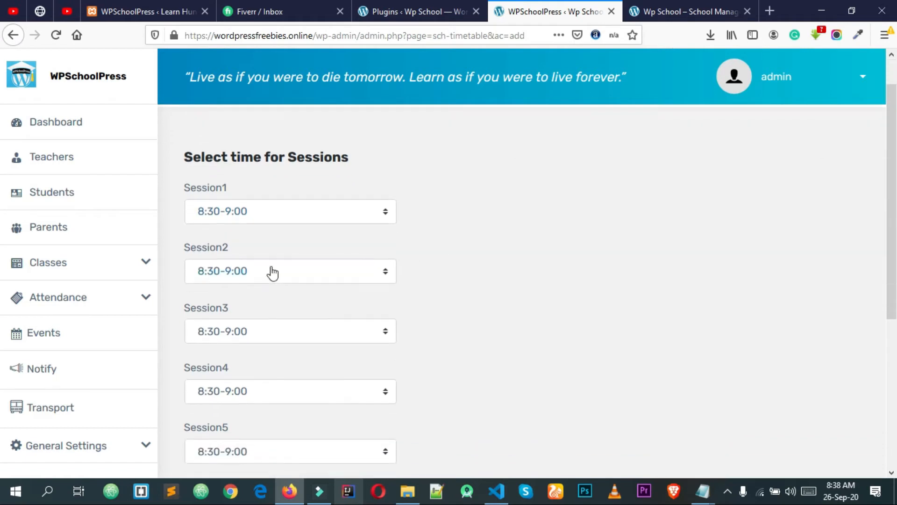
left_click(261, 245)
left_click(249, 286)
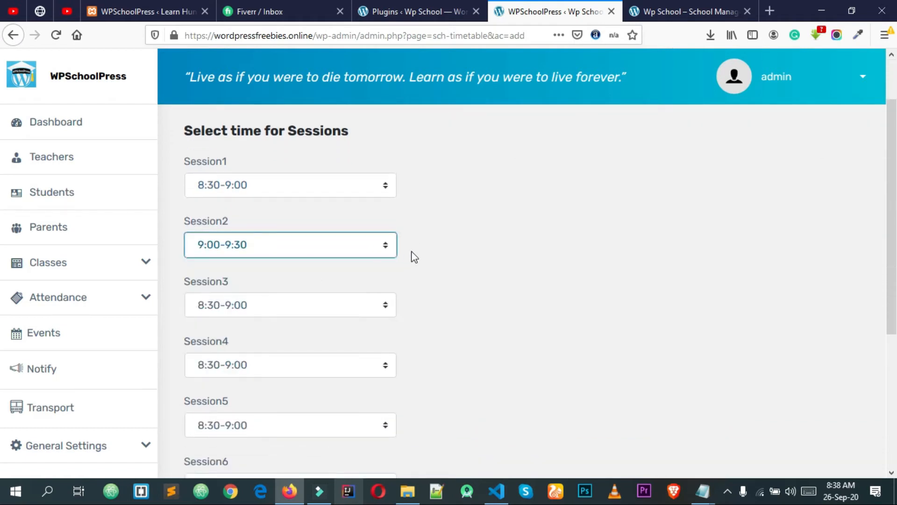
left_click(255, 305)
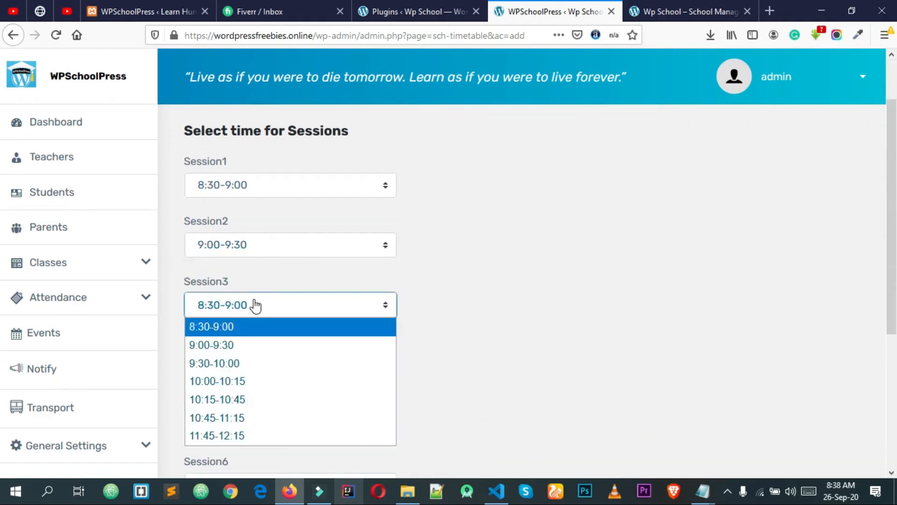
left_click(265, 364)
scroll(381, 335, "down", 2)
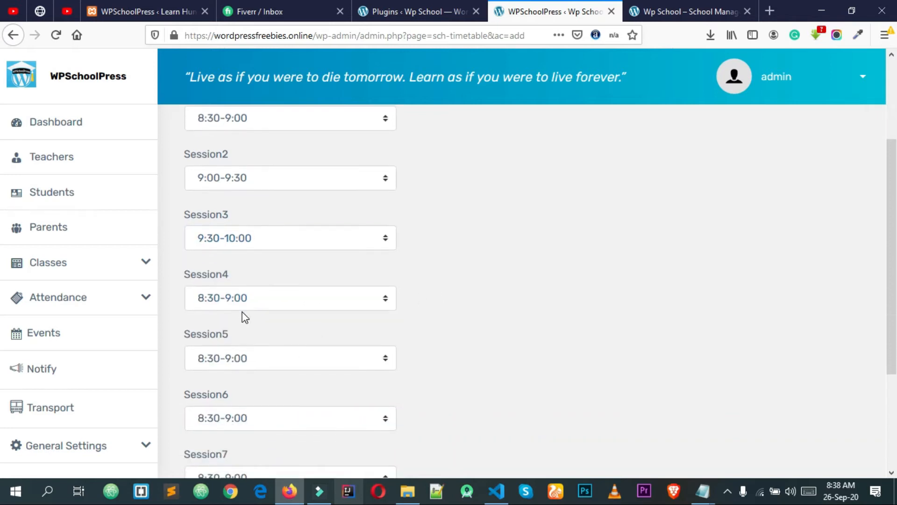
left_click(243, 303)
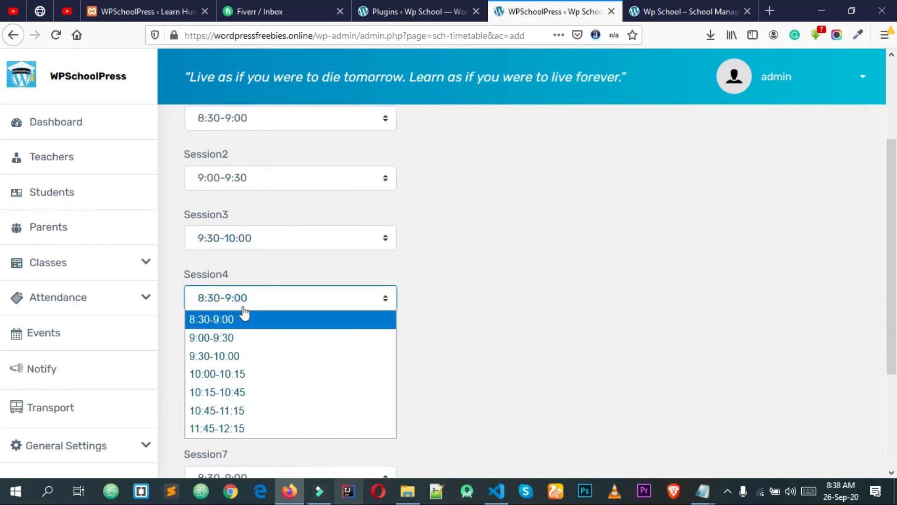
left_click(258, 375)
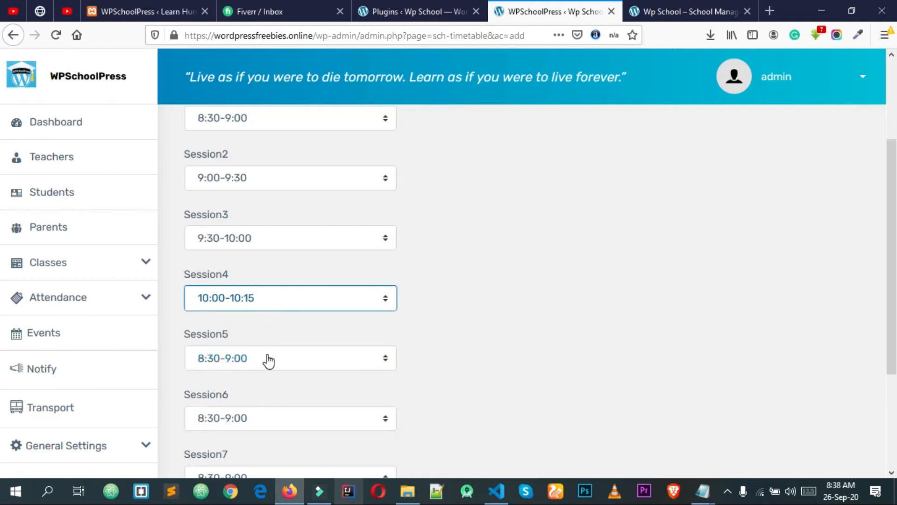
Set Session5 to 10:15-10:45 and Session6 to 10:45-11:15
left_click(268, 361)
left_click(449, 335)
scroll(295, 318, "down", 1)
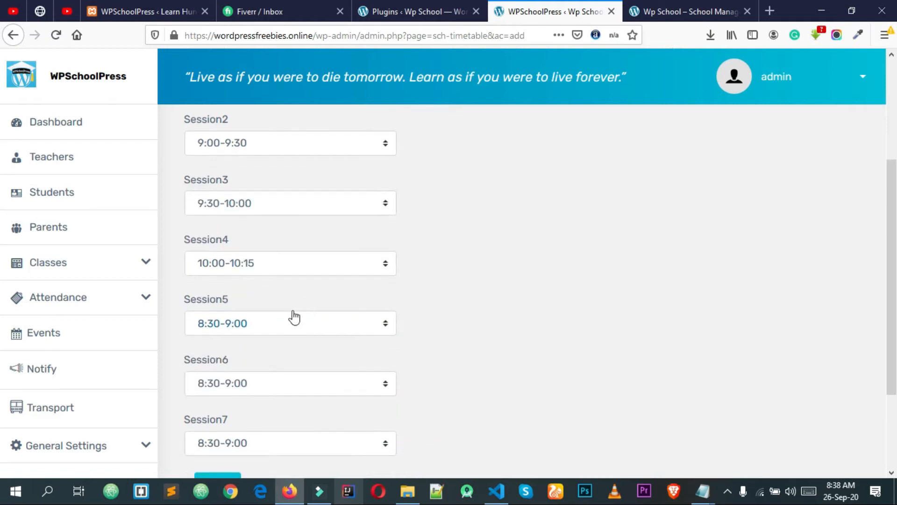
scroll(294, 317, "down", 1)
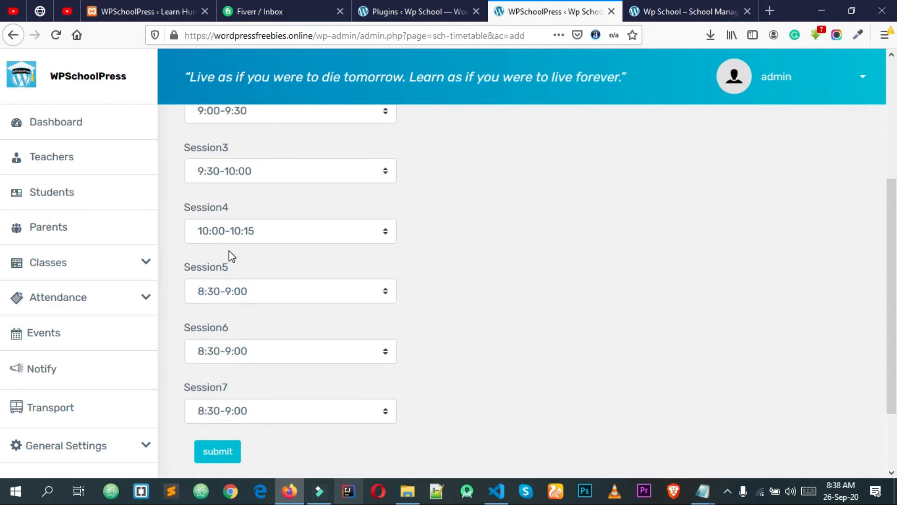
left_click(225, 297)
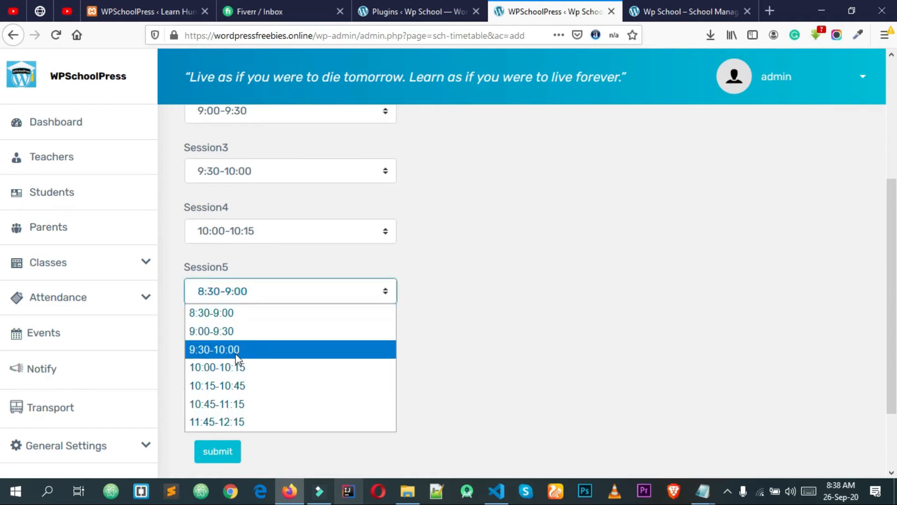
left_click(244, 385)
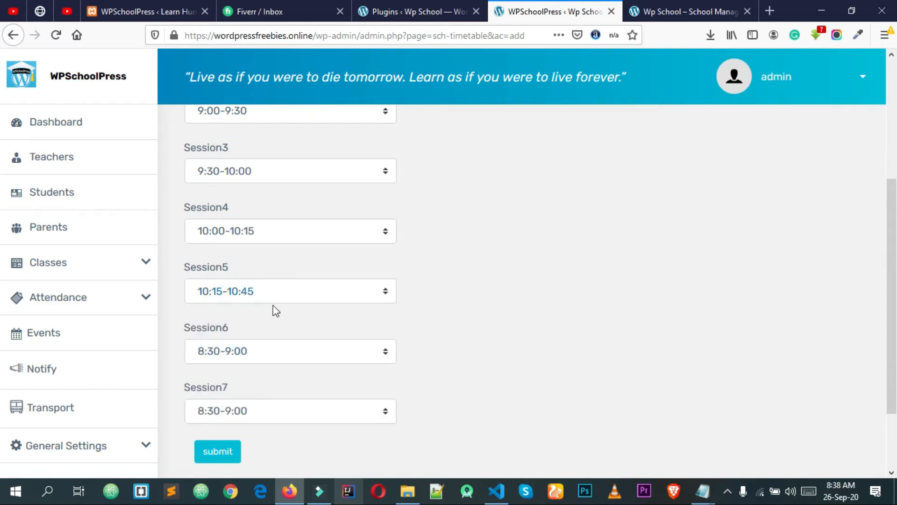
scroll(237, 323, "down", 2)
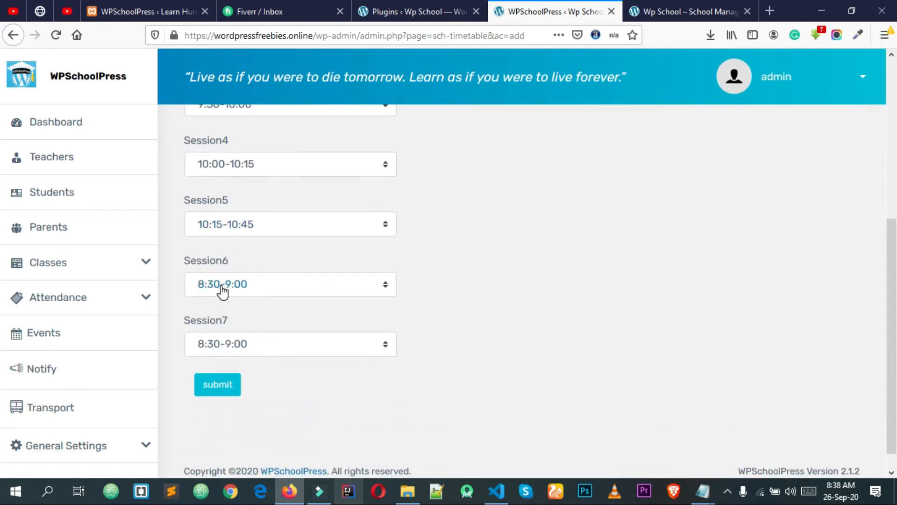
left_click(238, 289)
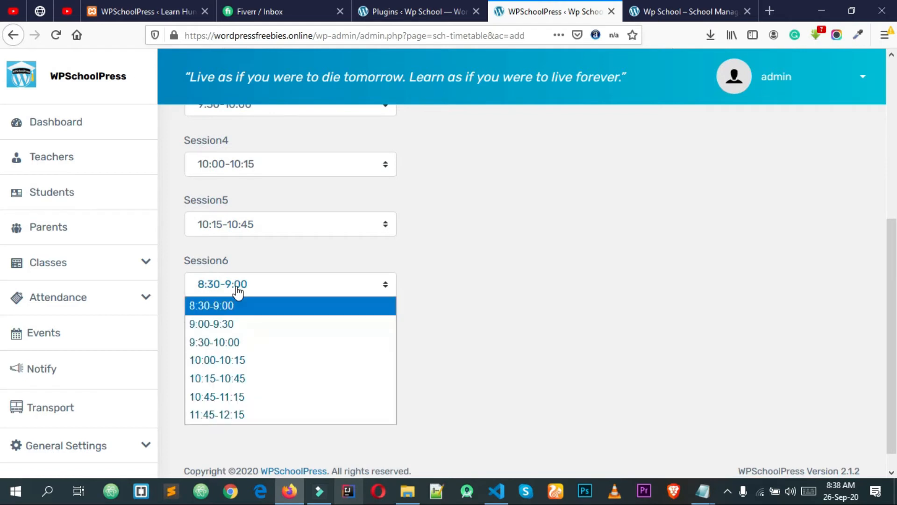
left_click(252, 404)
Set Session7 to 11:45-12:15 and submit the session times
left_click(252, 352)
left_click(252, 355)
left_click(262, 354)
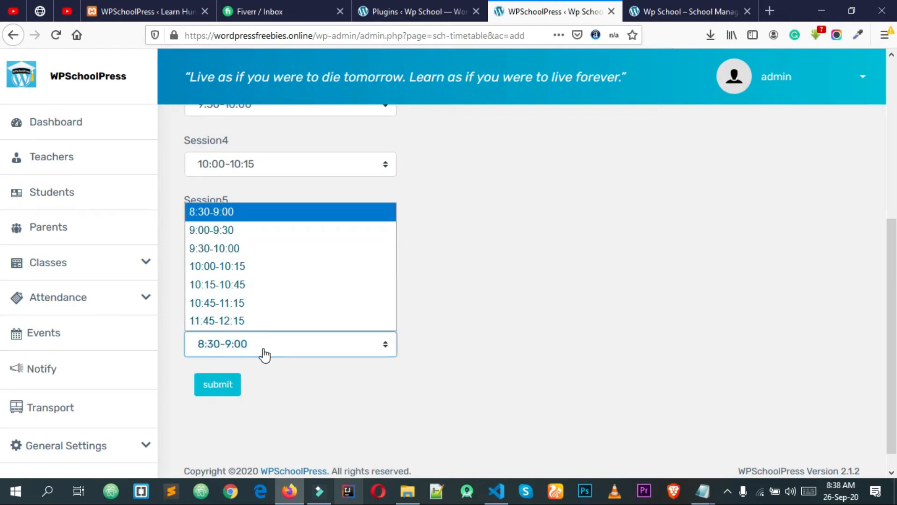
left_click(251, 318)
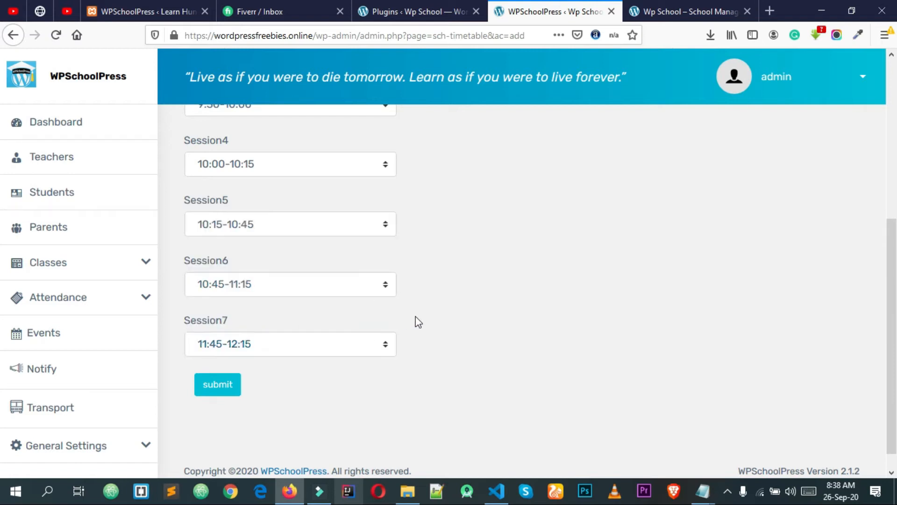
scroll(421, 323, "down", 1)
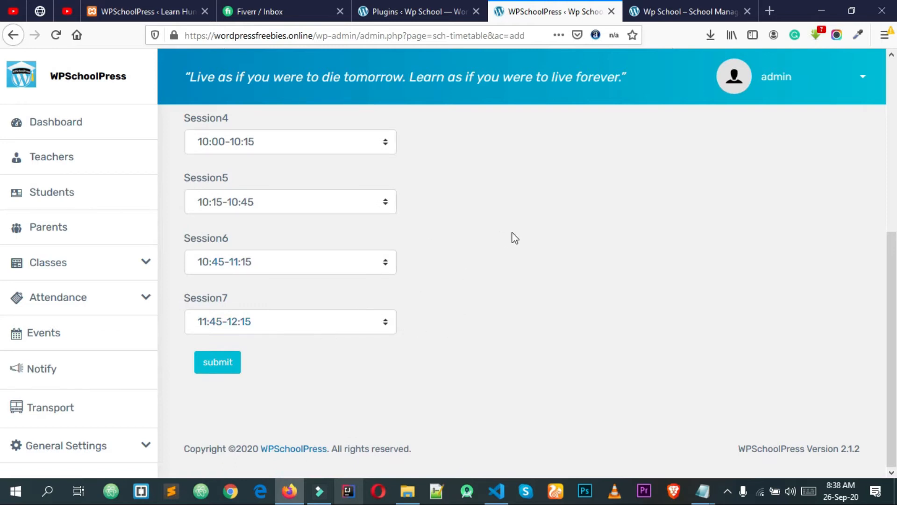
left_click(231, 363)
left_click(226, 362)
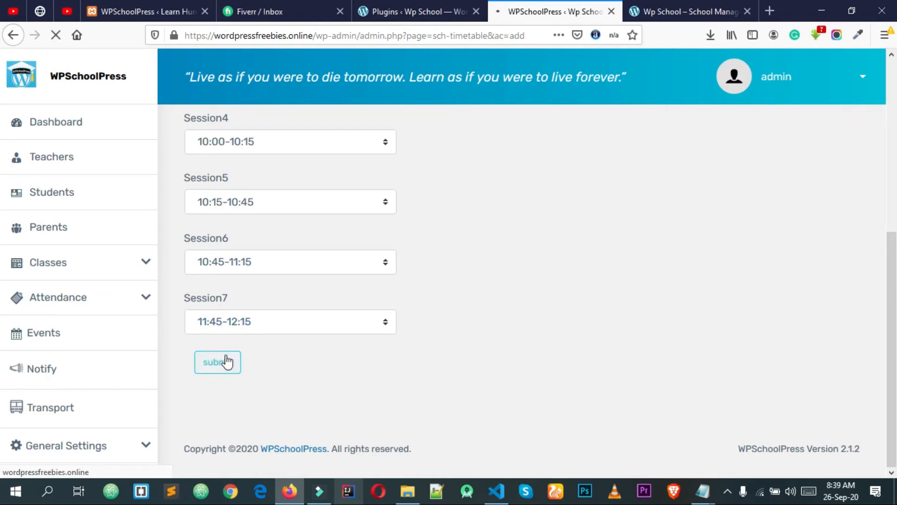
Look over the Standard 4 timetable grid, then go to Subjects and open its class filter
scroll(386, 262, "down", 2)
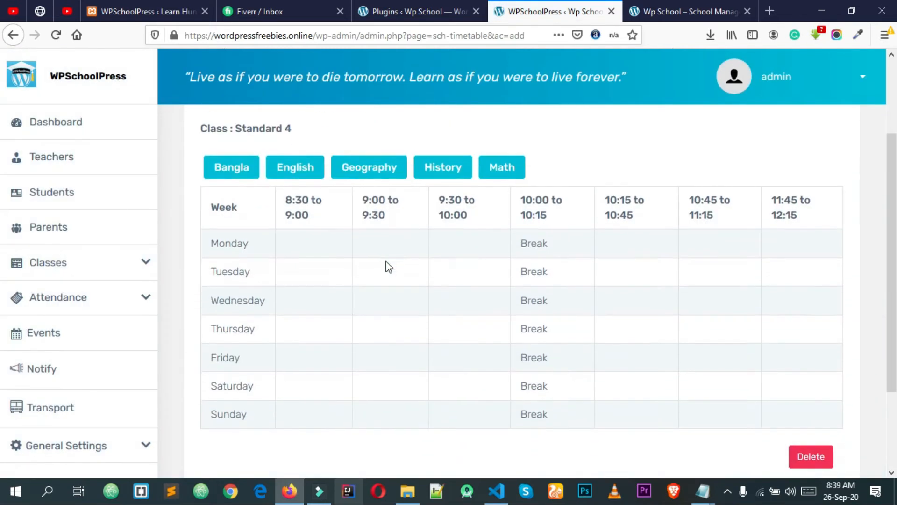
scroll(241, 263, "up", 3)
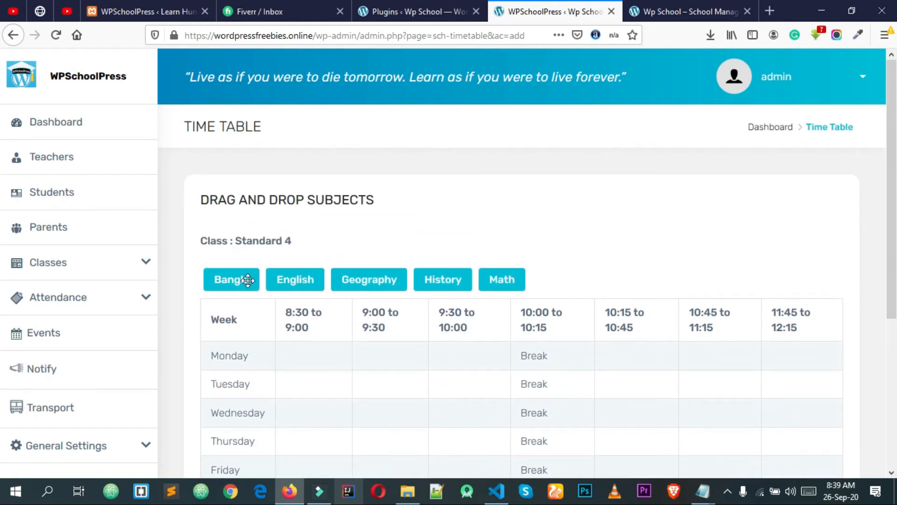
scroll(500, 240, "down", 2)
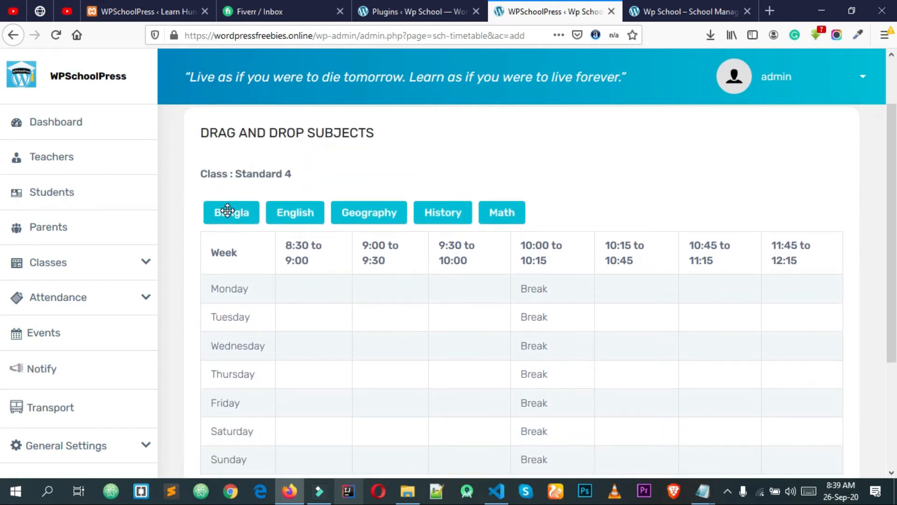
scroll(235, 254, "up", 2)
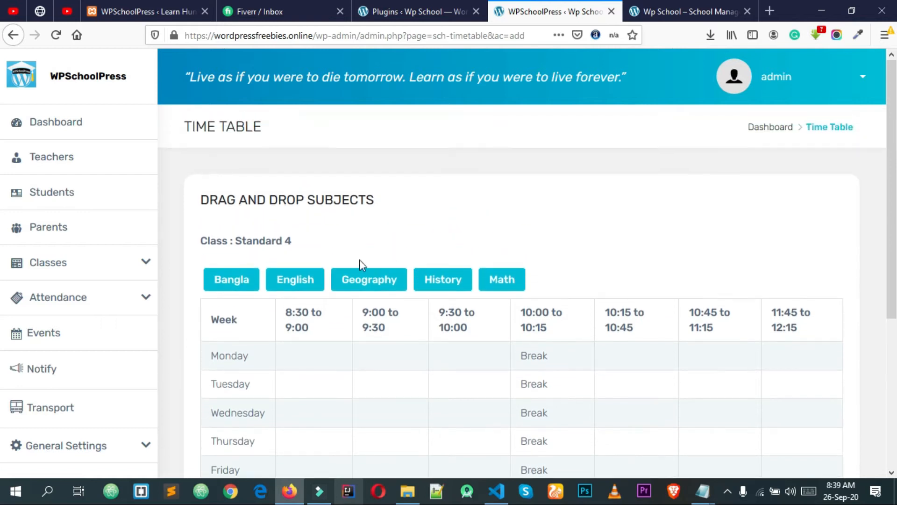
scroll(519, 302, "down", 6)
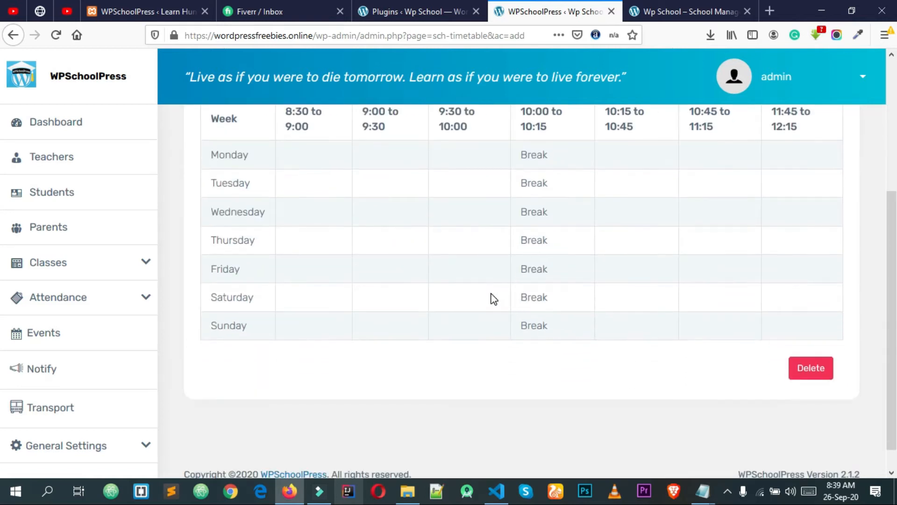
scroll(491, 299, "up", 2)
scroll(494, 254, "up", 2)
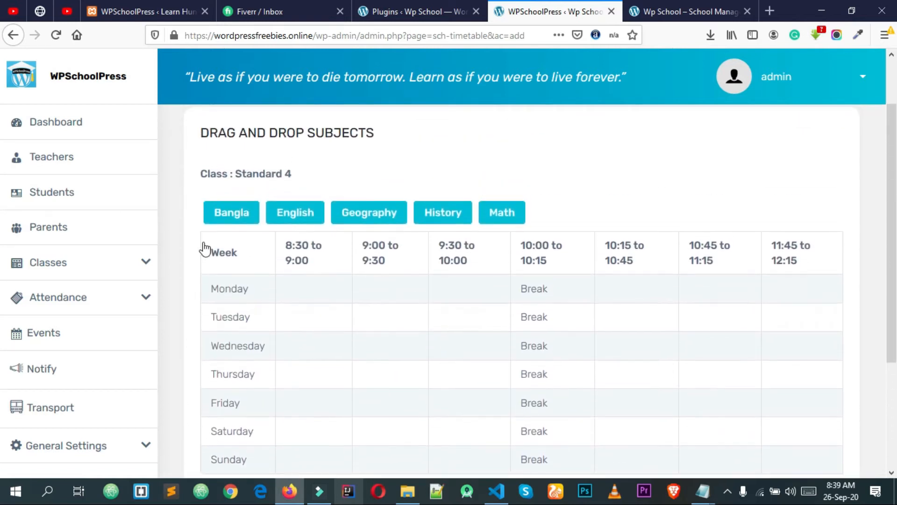
left_click(141, 274)
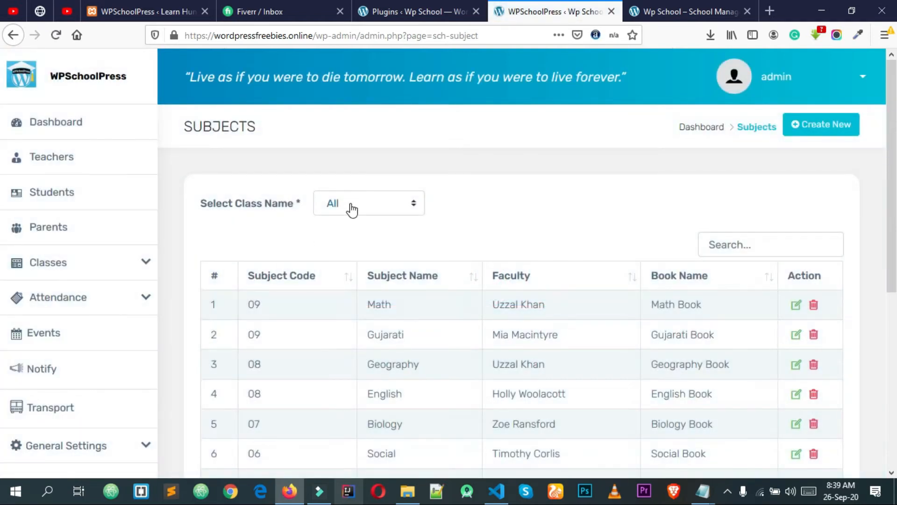
left_click(352, 209)
Filter subjects to Standard 4 and start a new subject assigned to Standard 4
left_click(349, 303)
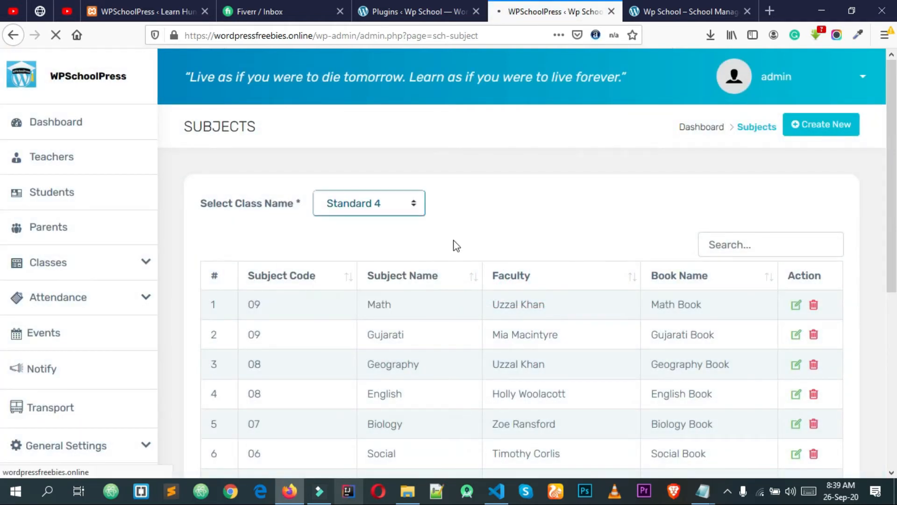
scroll(453, 236, "down", 3)
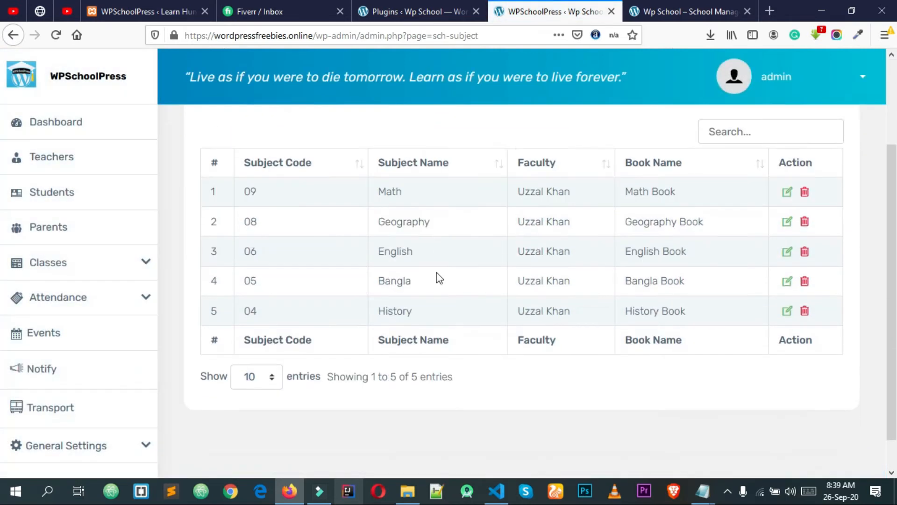
scroll(395, 285, "up", 3)
left_click(808, 133)
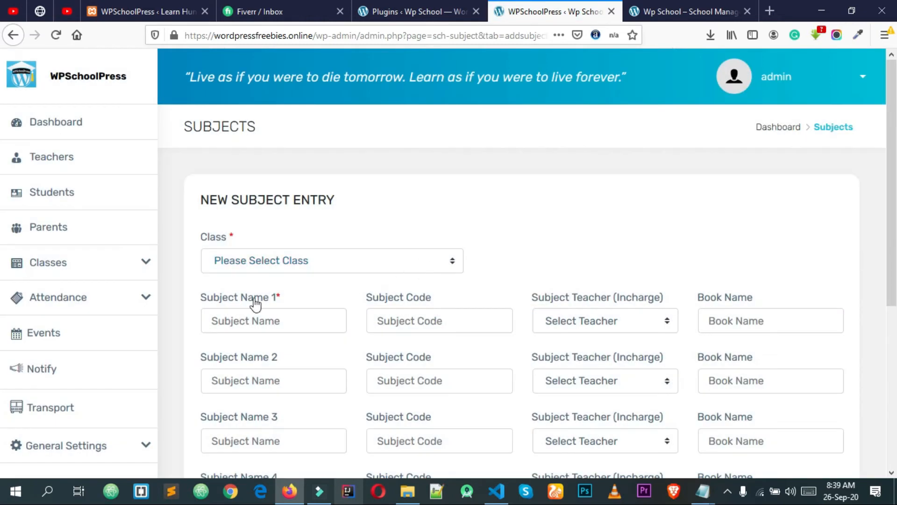
left_click(144, 263)
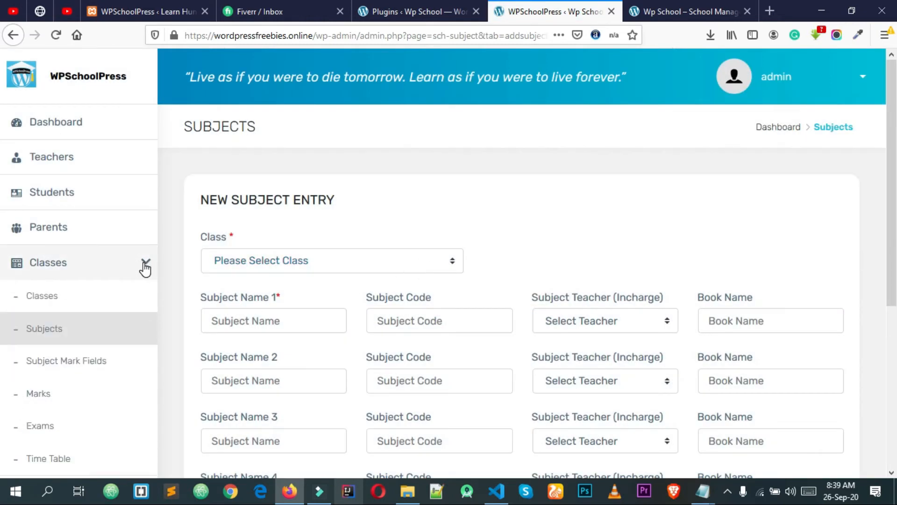
left_click(144, 265)
left_click(314, 264)
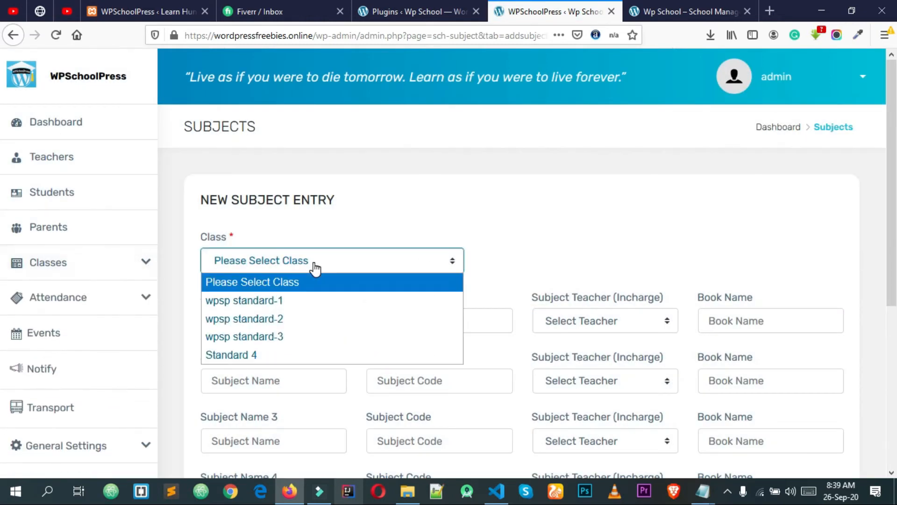
left_click(282, 356)
scroll(488, 279, "down", 3)
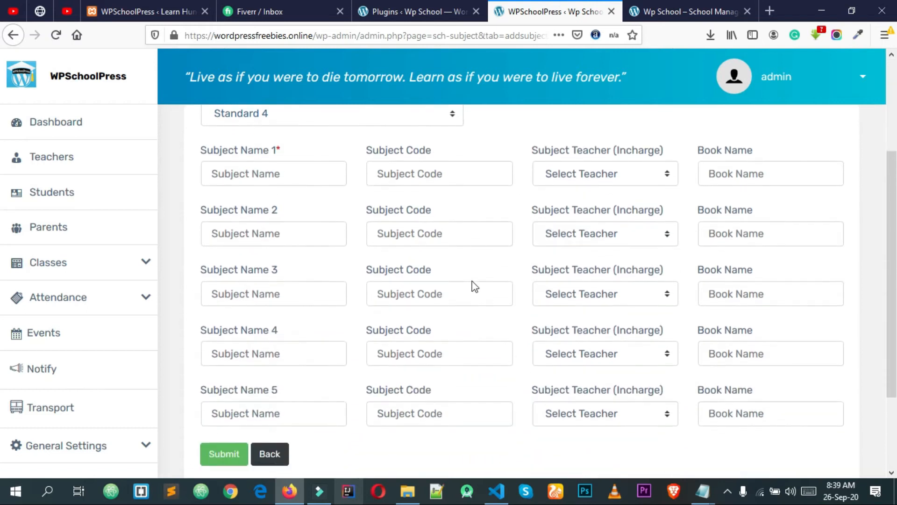
scroll(383, 288, "up", 4)
Enter Computer as the subject name and 088 as the subject code
left_click(256, 249)
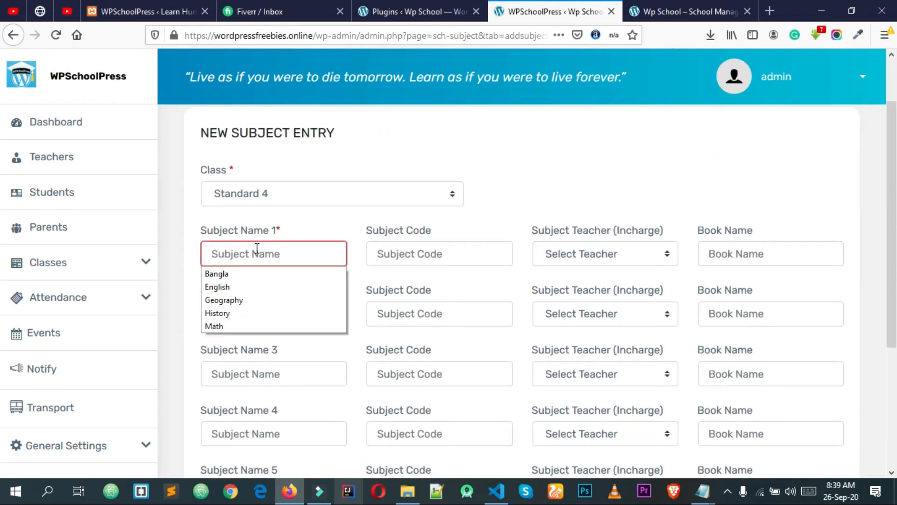
left_click(283, 248)
left_click(280, 254)
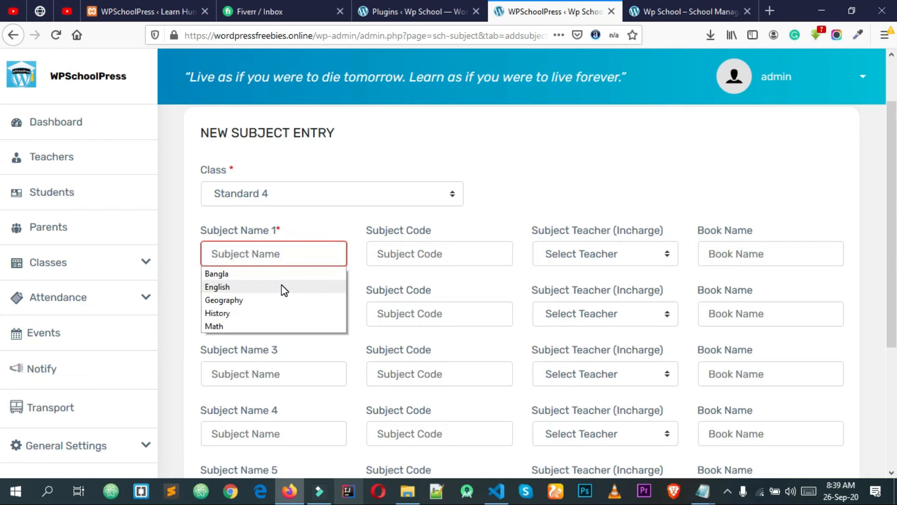
left_click(285, 250)
left_click(284, 250)
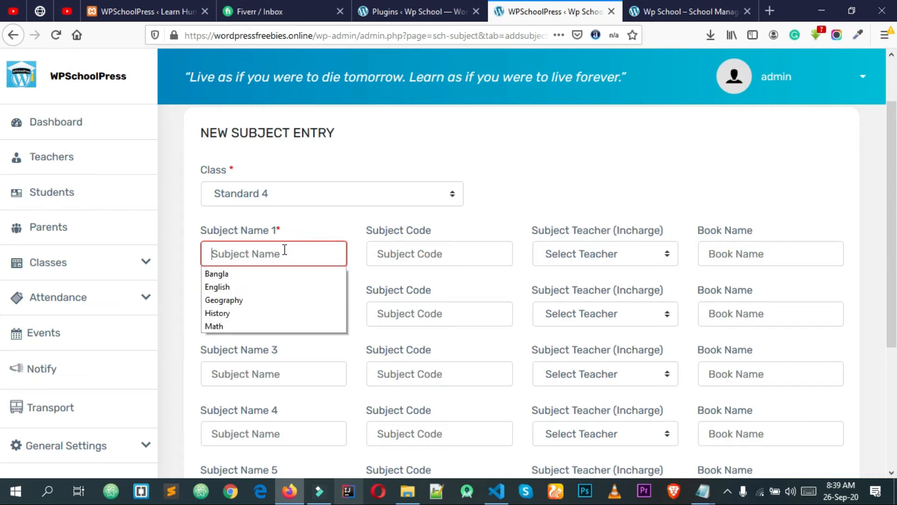
type("Computer")
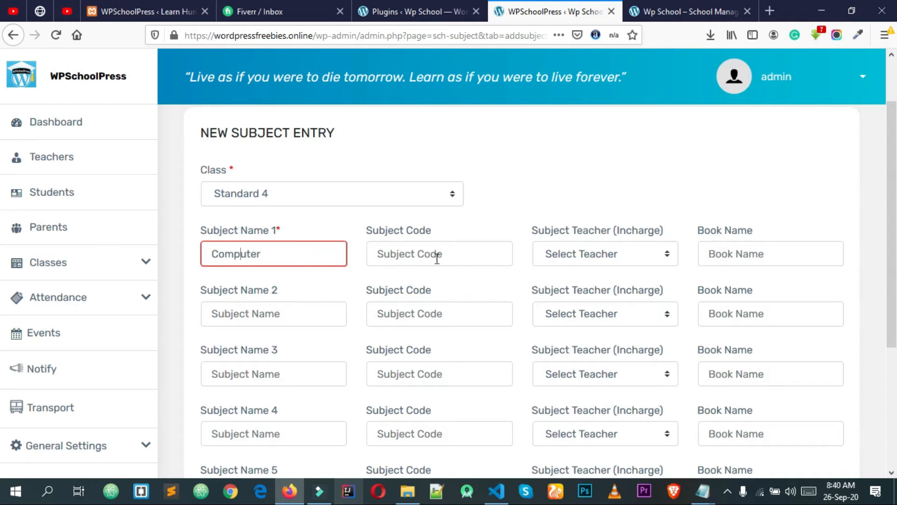
left_click(437, 257)
scroll(409, 322, "down", 2)
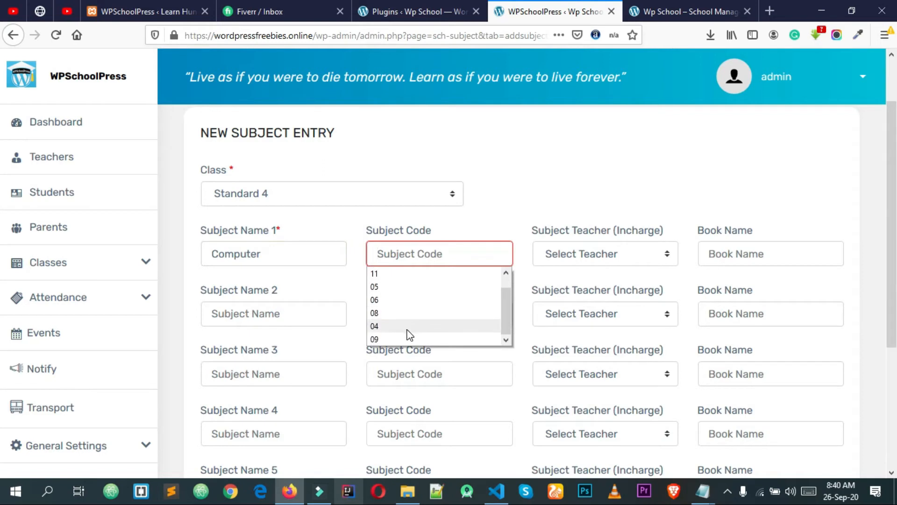
left_click(401, 314)
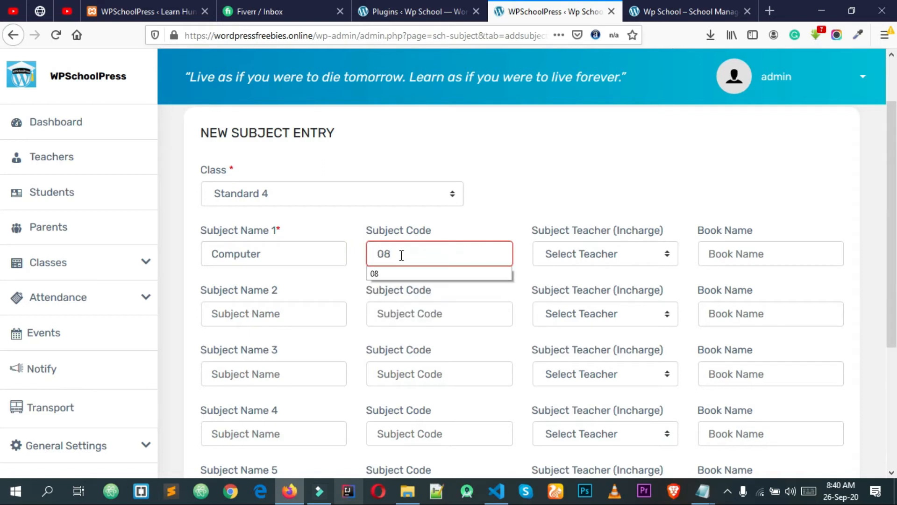
type("8")
Assign the subject's teacher, enter Computer Book as the book, and save the subject
left_click(584, 245)
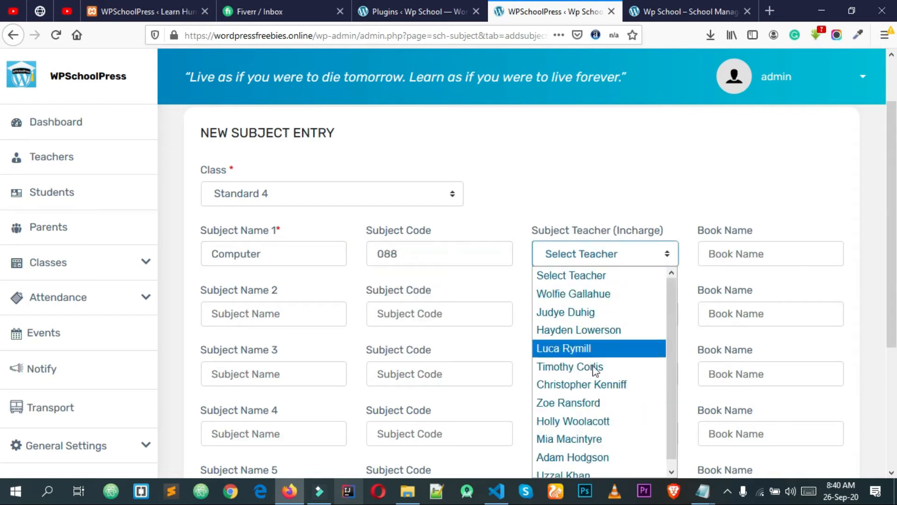
left_click(585, 468)
left_click(751, 258)
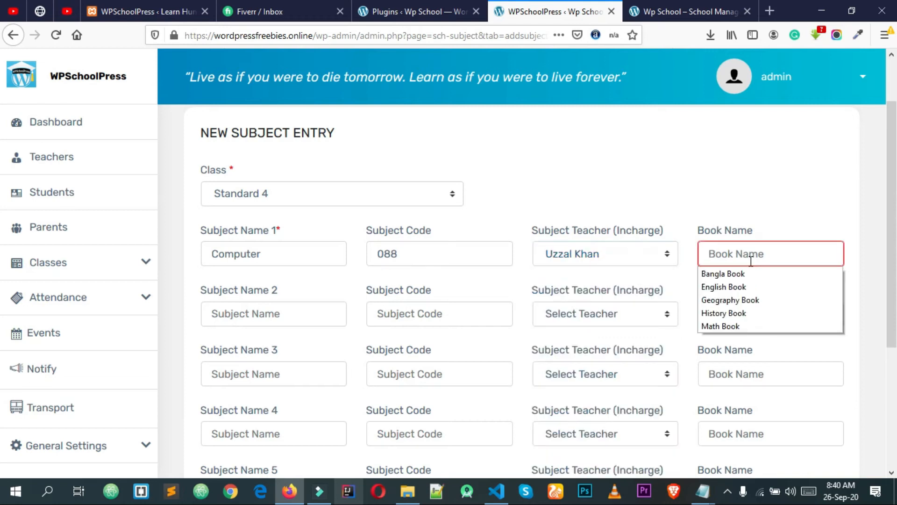
type("Computer Book")
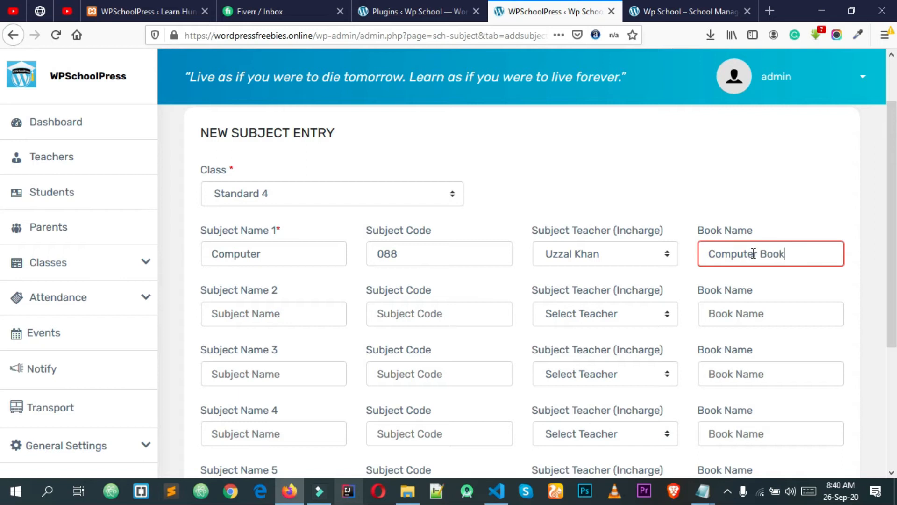
scroll(655, 198, "down", 4)
left_click(238, 343)
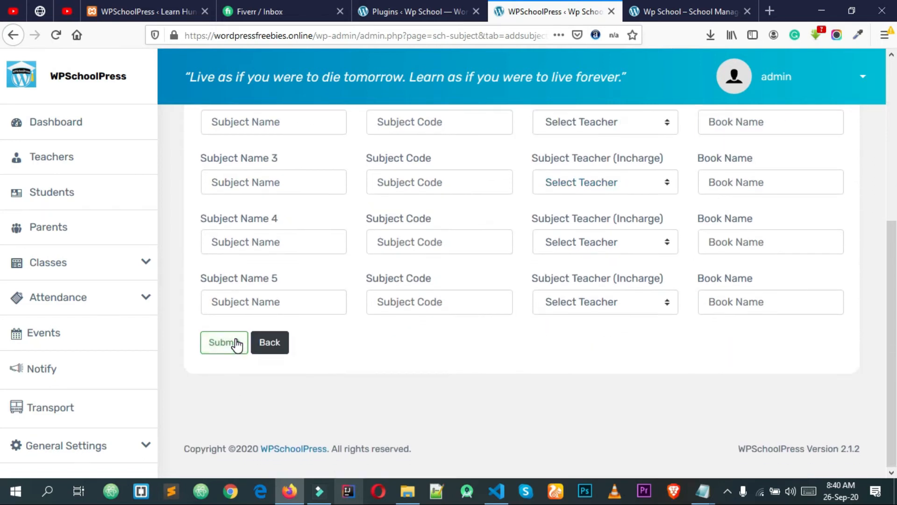
left_click(419, 6)
left_click(524, 5)
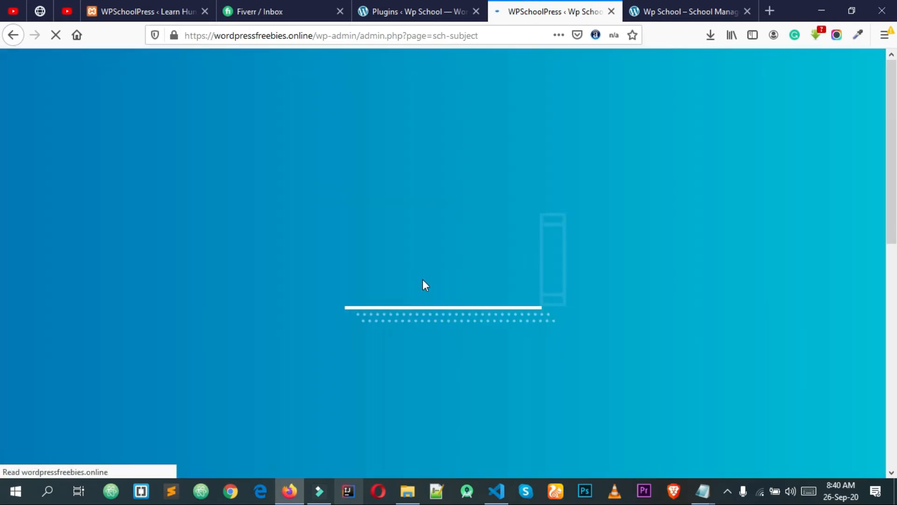
Start a new timetable from the Time Table page with Standard 4 as the class
scroll(424, 286, "down", 3)
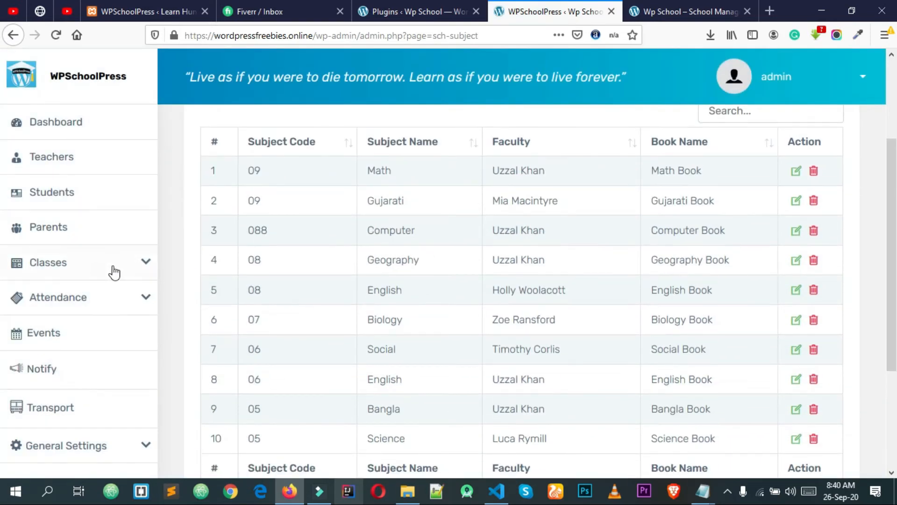
left_click(140, 270)
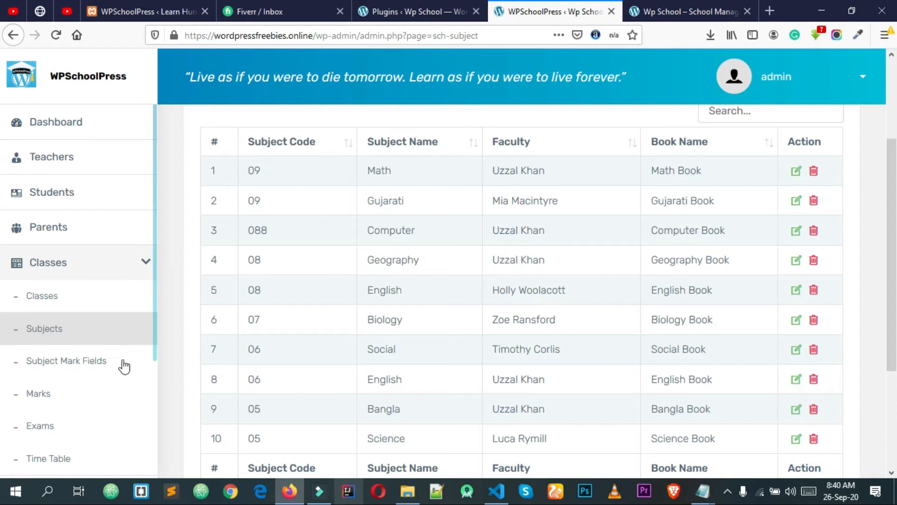
left_click(96, 462)
left_click(691, 12)
left_click(547, 11)
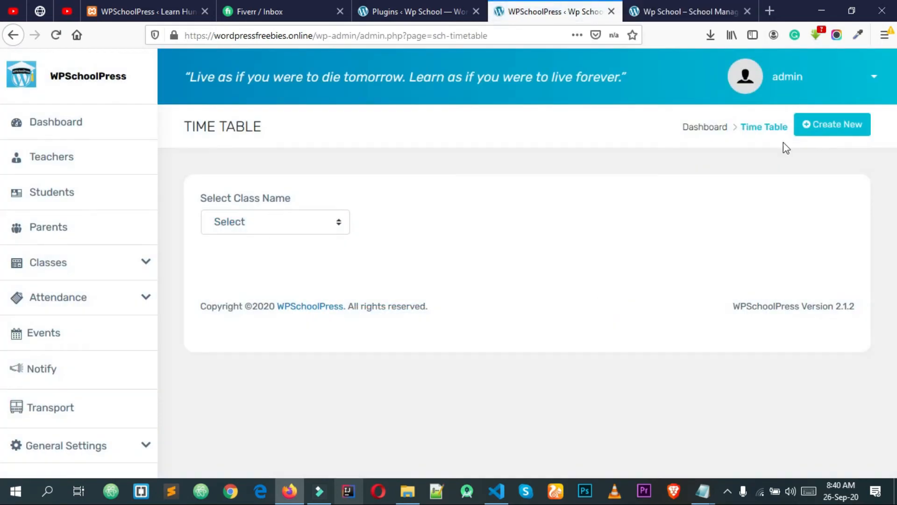
left_click(818, 131)
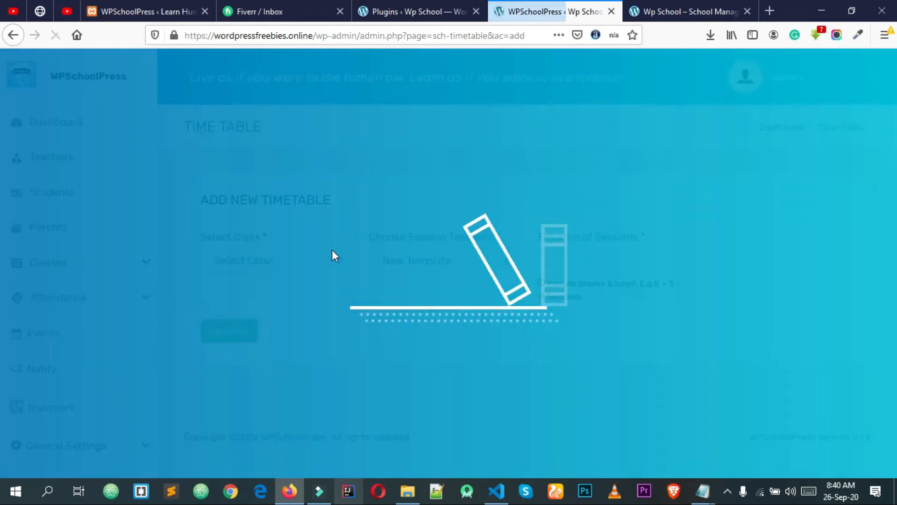
left_click(307, 262)
left_click(296, 358)
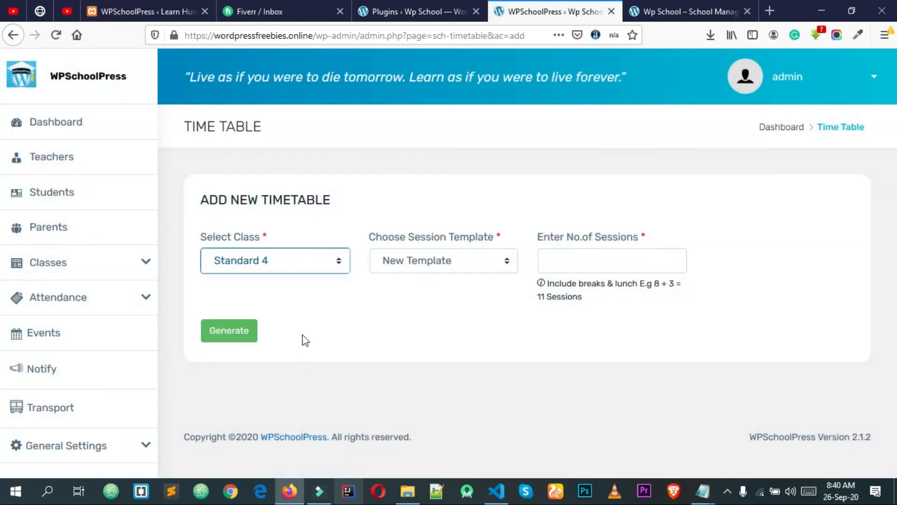
Enter 7 sessions and generate the Standard 4 timetable grid
left_click(222, 328)
left_click(589, 250)
left_click(588, 251)
left_click(589, 251)
left_click(584, 281)
left_click(234, 344)
left_click(220, 341)
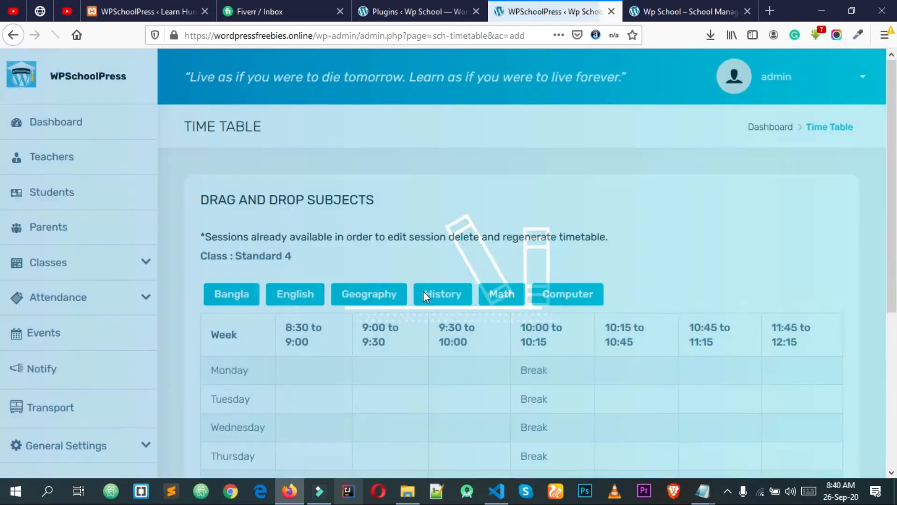
Place Bangla, English, Geography and History in Monday's 8:30 to 10:45 periods
scroll(615, 252, "down", 3)
scroll(387, 236, "up", 3)
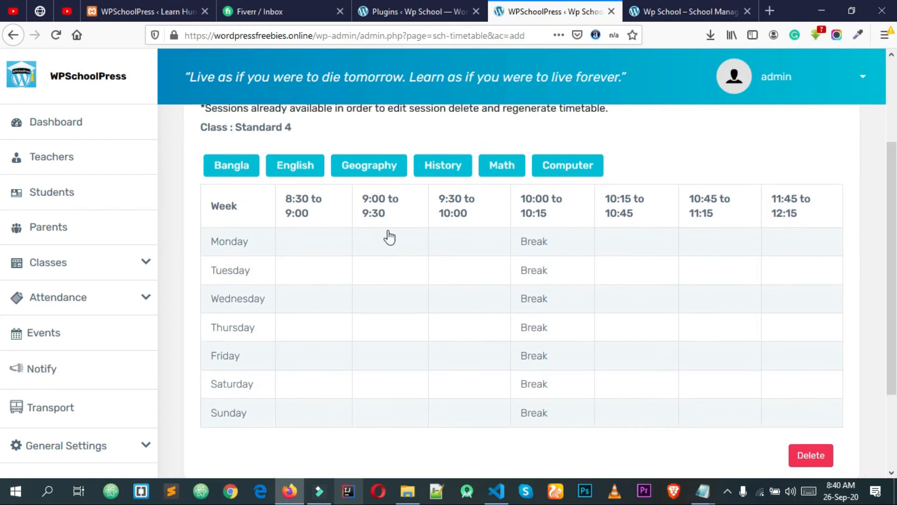
scroll(773, 230, "down", 2)
left_click_drag(232, 233, 309, 301)
left_click_drag(295, 225, 442, 299)
left_click_drag(372, 230, 576, 306)
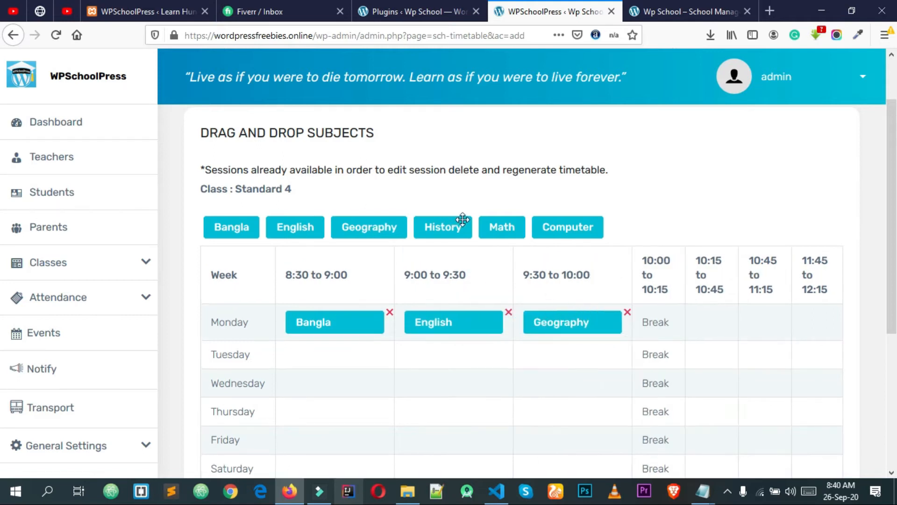
left_click_drag(450, 227, 692, 317)
Fill the rest of Monday's periods, ending the day with Math
left_click_drag(494, 219, 827, 322)
scroll(783, 313, "down", 4)
left_click_drag(681, 387, 801, 391)
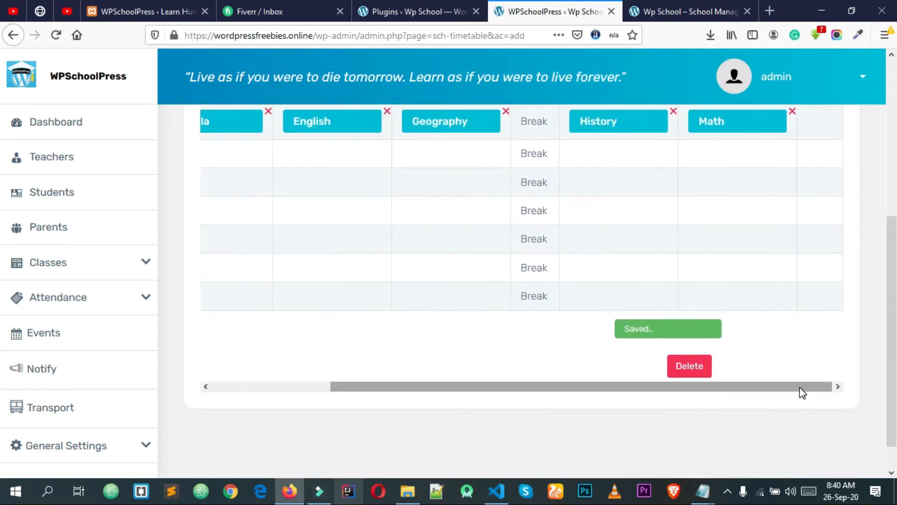
scroll(767, 356, "up", 4)
left_click_drag(550, 215, 813, 318)
scroll(603, 308, "down", 2)
scroll(592, 309, "down", 1)
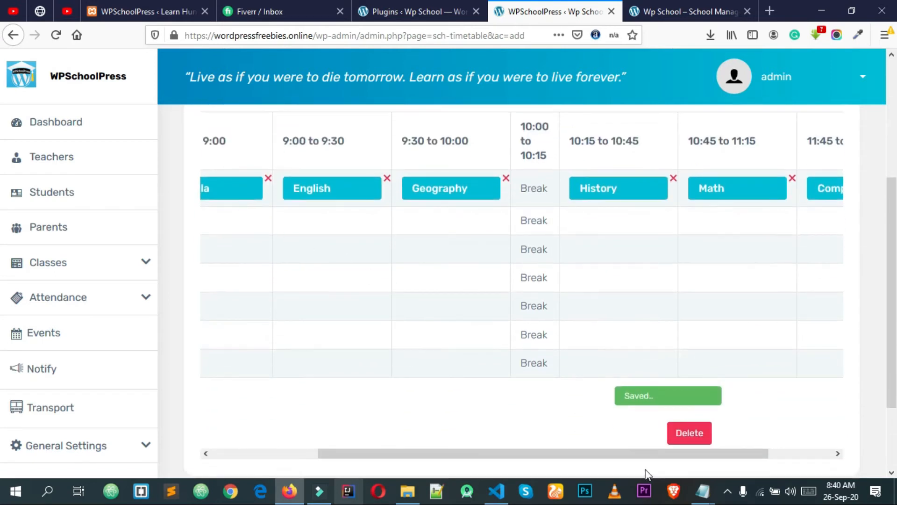
left_click_drag(645, 455, 549, 454)
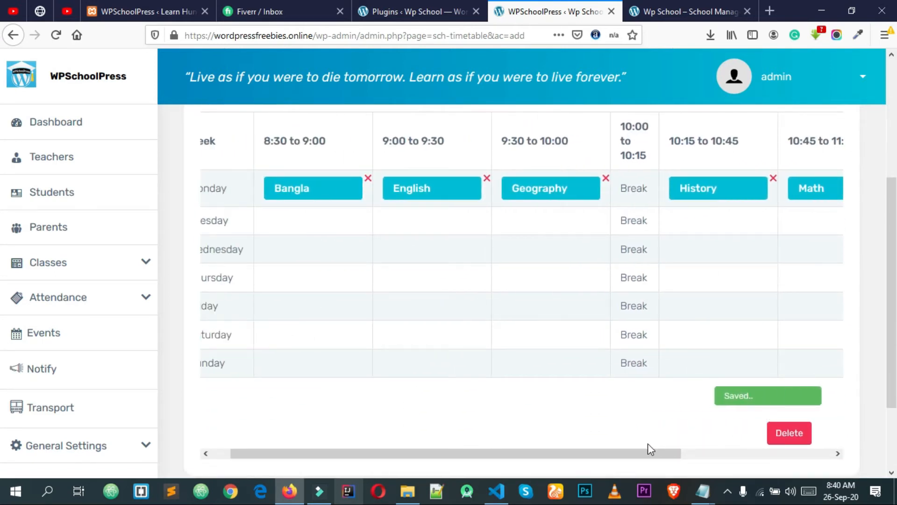
left_click_drag(650, 450, 561, 451)
scroll(468, 346, "up", 2)
Put Bangla in Tuesday's 8:30–9:00 slot and drag English toward Tuesday's next periods
left_click_drag(308, 160, 340, 262)
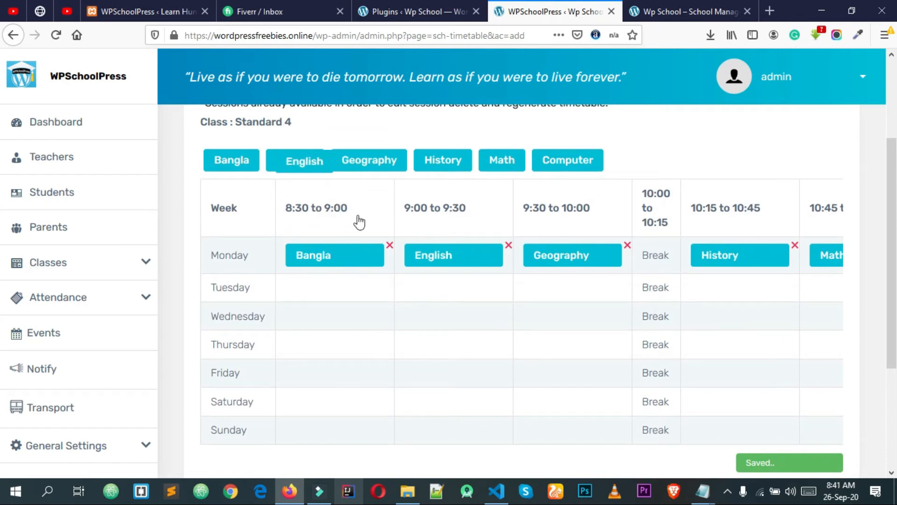
left_click_drag(232, 165, 339, 288)
left_click_drag(308, 153, 451, 299)
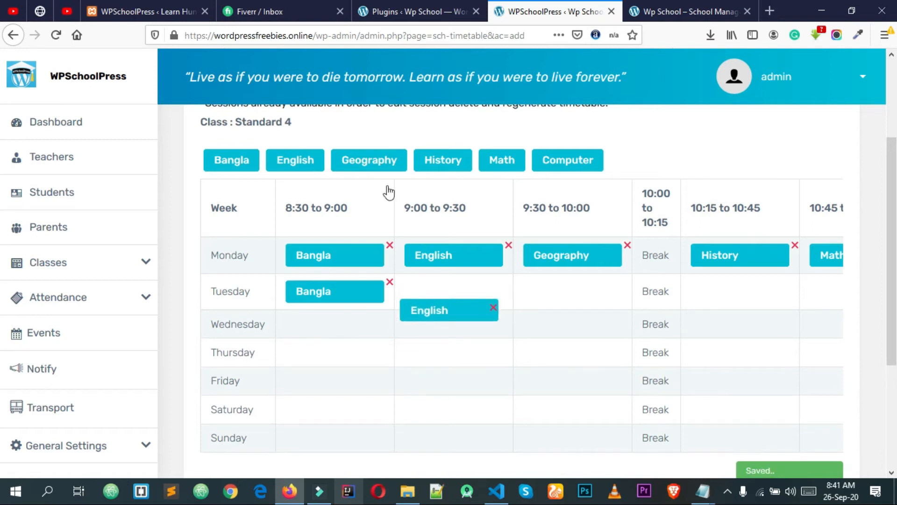
left_click_drag(467, 331, 467, 274)
left_click_drag(461, 327, 555, 299)
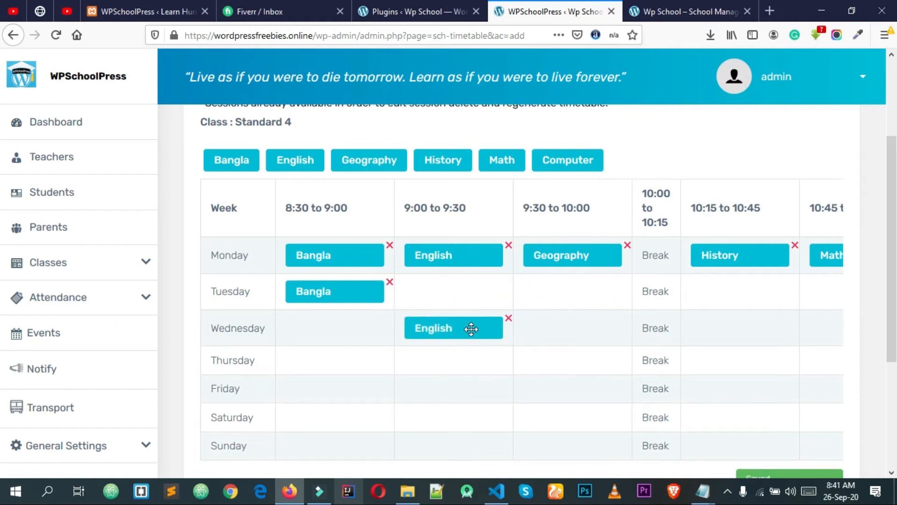
Delete the misplaced English block from Wednesday's timetable
left_click(497, 326)
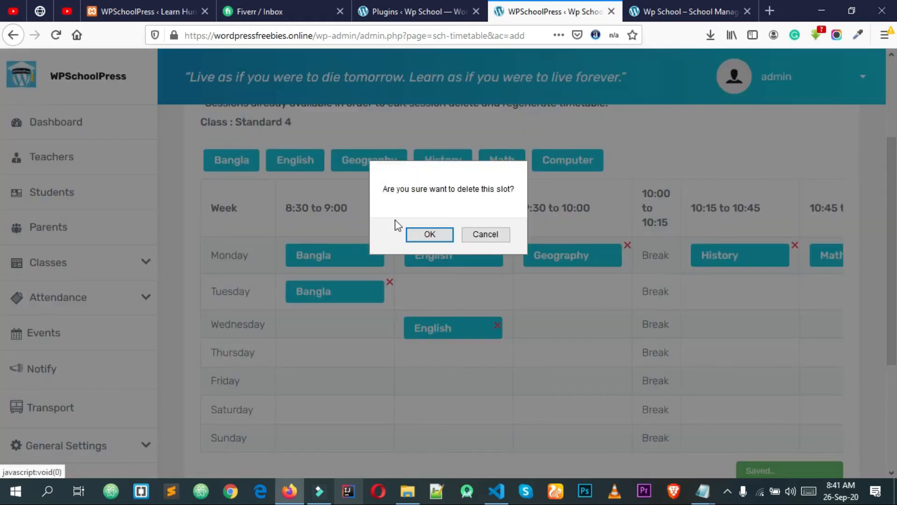
left_click(484, 236)
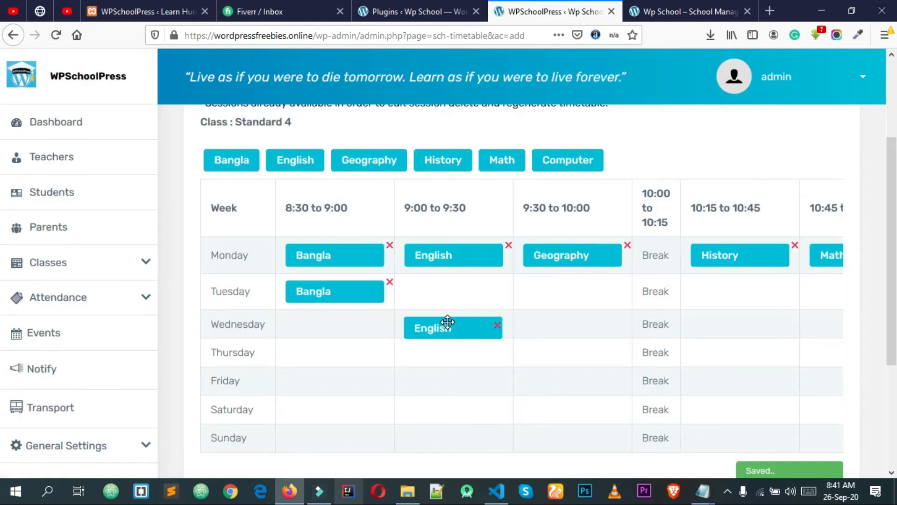
left_click(497, 326)
left_click(442, 241)
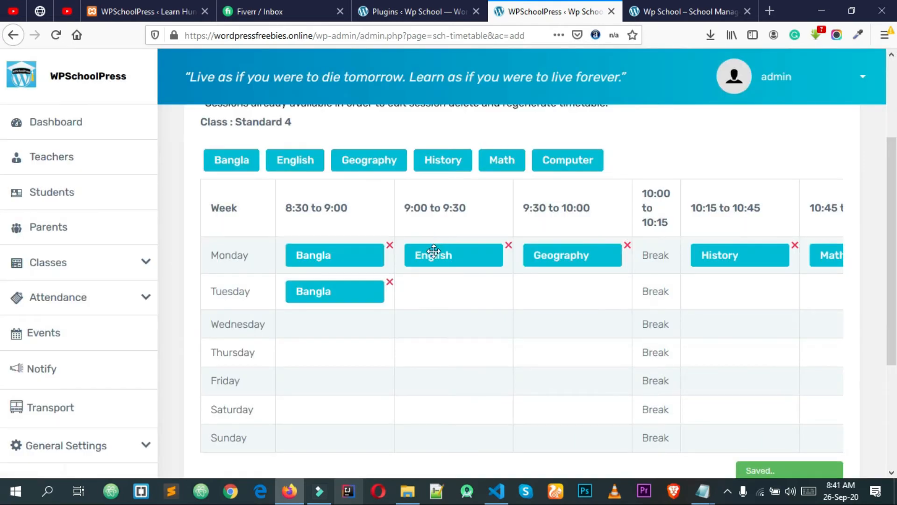
Put English, Geography, History and Math in Tuesday's 9:00–11:15 periods
left_click_drag(295, 162, 439, 279)
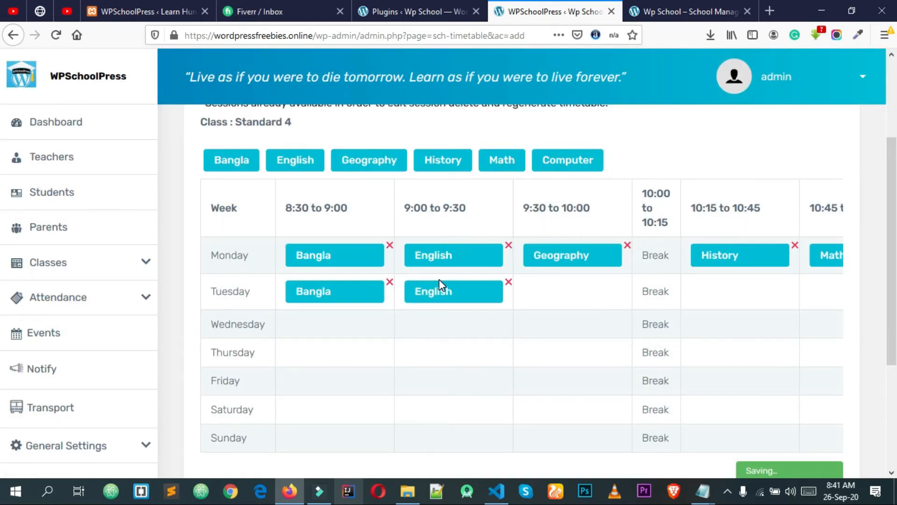
left_click_drag(382, 163, 571, 283)
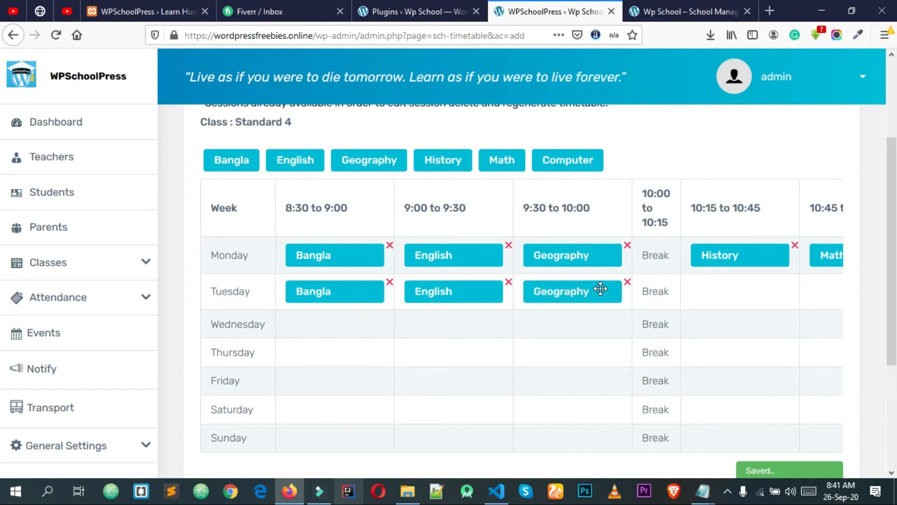
scroll(631, 280, "down", 3)
scroll(468, 243, "up", 5)
scroll(516, 257, "down", 1)
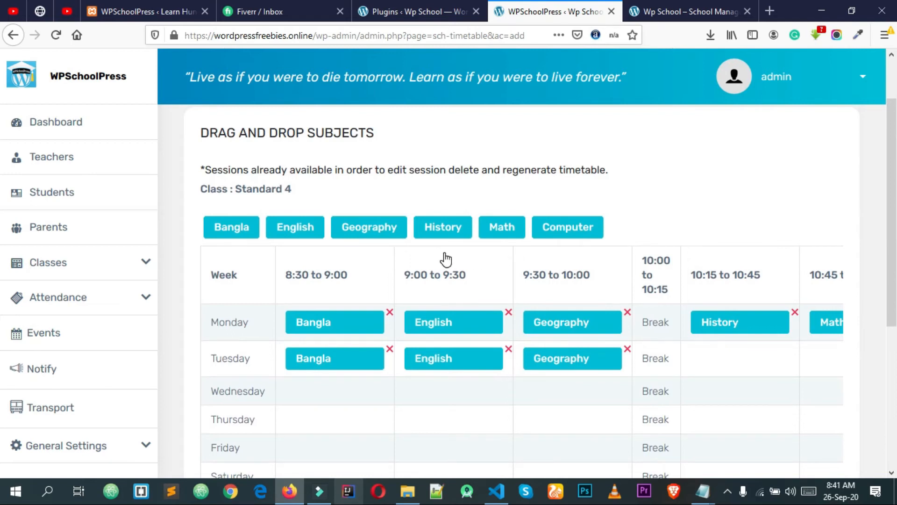
left_click_drag(452, 228, 745, 358)
left_click_drag(500, 227, 825, 357)
Add Computer as Tuesday's final period, matching Monday
scroll(609, 346, "down", 2)
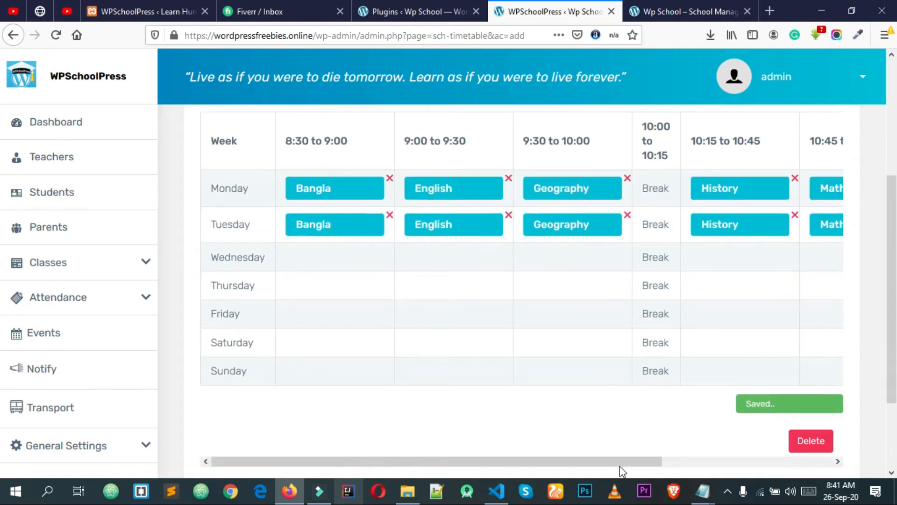
scroll(623, 466, "right", 4)
scroll(701, 389, "up", 3)
left_click_drag(570, 226, 810, 358)
scroll(663, 313, "down", 4)
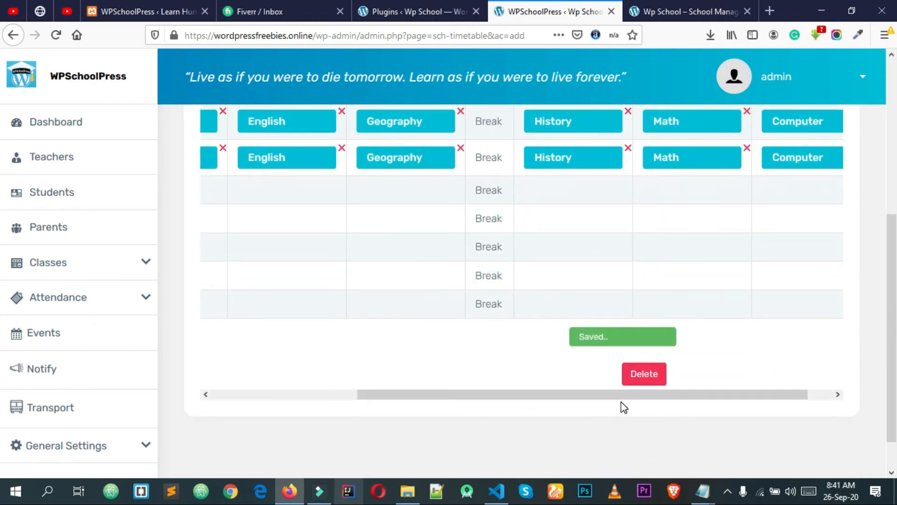
left_click_drag(563, 395, 346, 320)
scroll(347, 321, "up", 4)
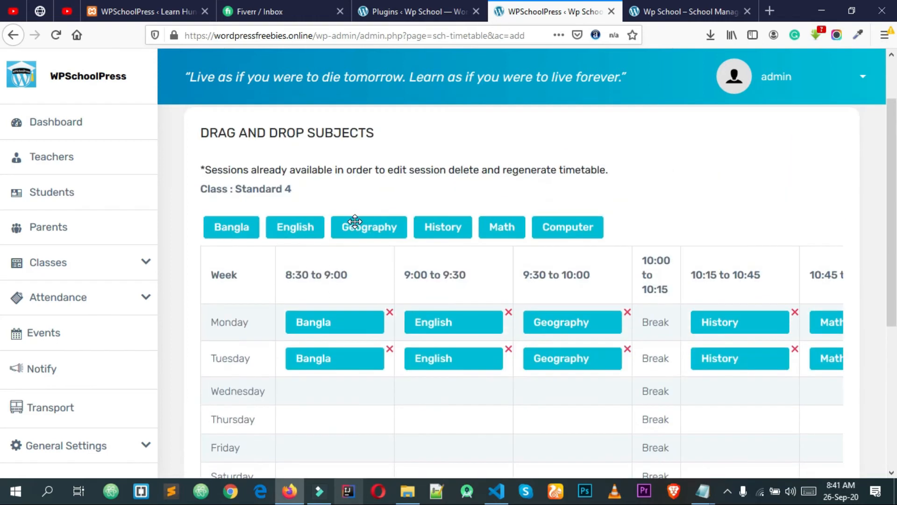
scroll(355, 222, "down", 2)
Fill Wednesday's opening periods with Geography, History and Geography
left_click_drag(369, 161, 329, 321)
left_click_drag(450, 159, 463, 329)
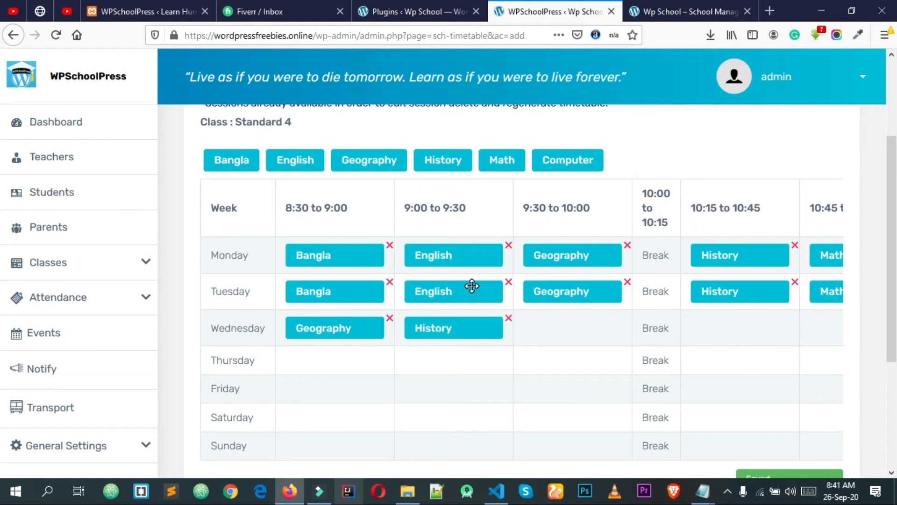
key("alt")
left_click(653, 161)
left_click_drag(381, 159, 572, 330)
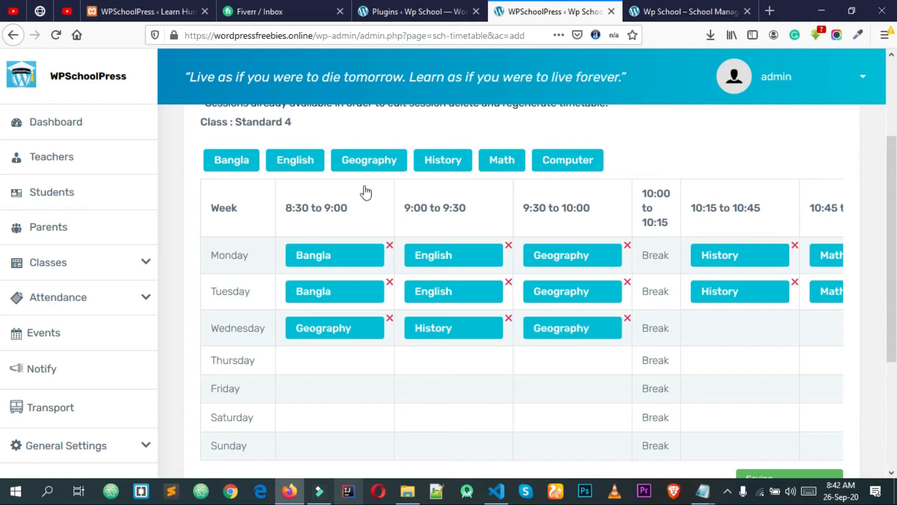
scroll(639, 327, "down", 3)
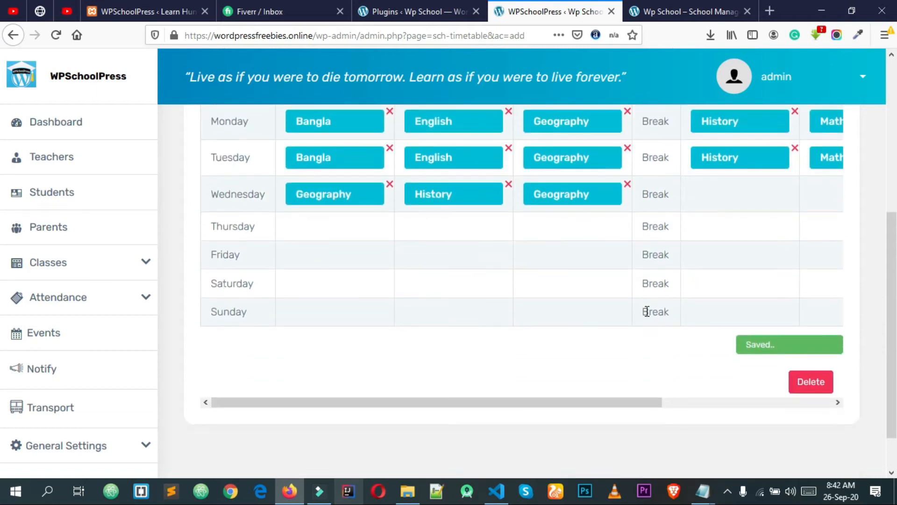
scroll(640, 312, "up", 3)
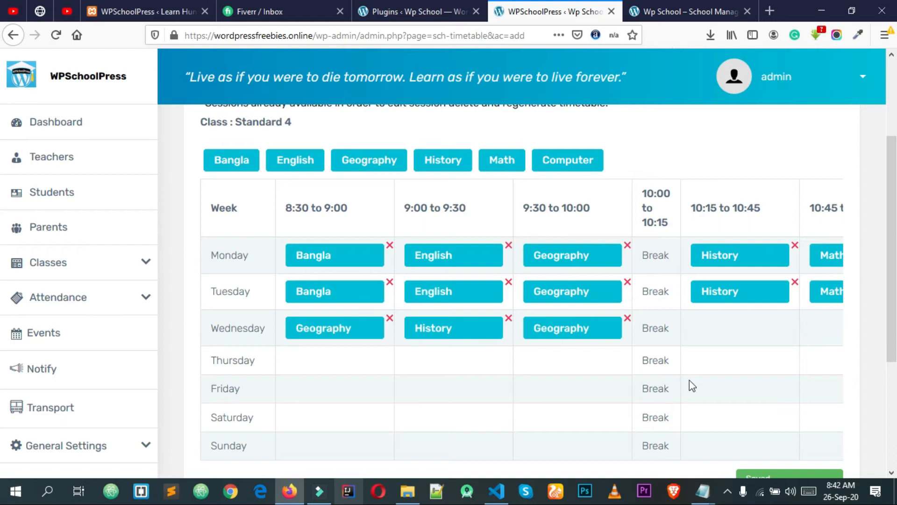
scroll(692, 386, "down", 3)
scroll(708, 344, "up", 3)
left_click_drag(447, 164, 720, 329)
scroll(721, 333, "down", 2)
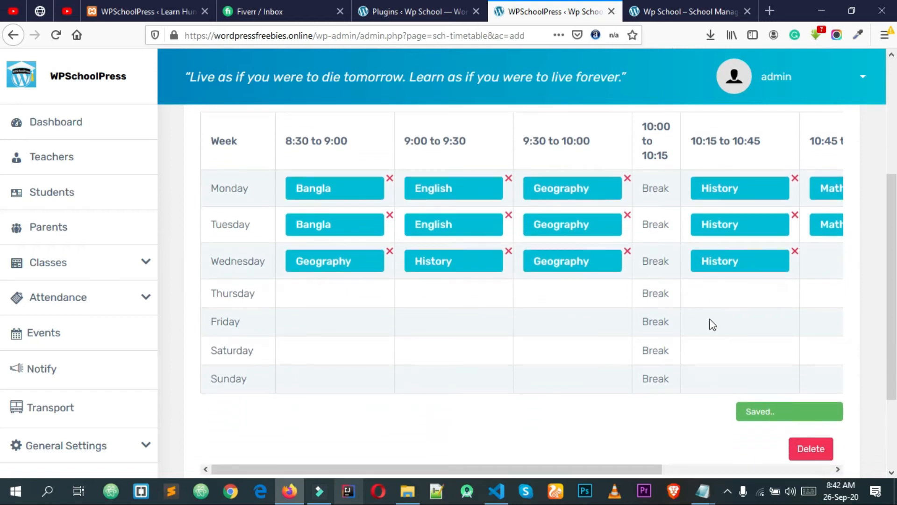
Replace Wednesday's 10:15–10:45 History slot with English
left_click(794, 253)
left_click(417, 233)
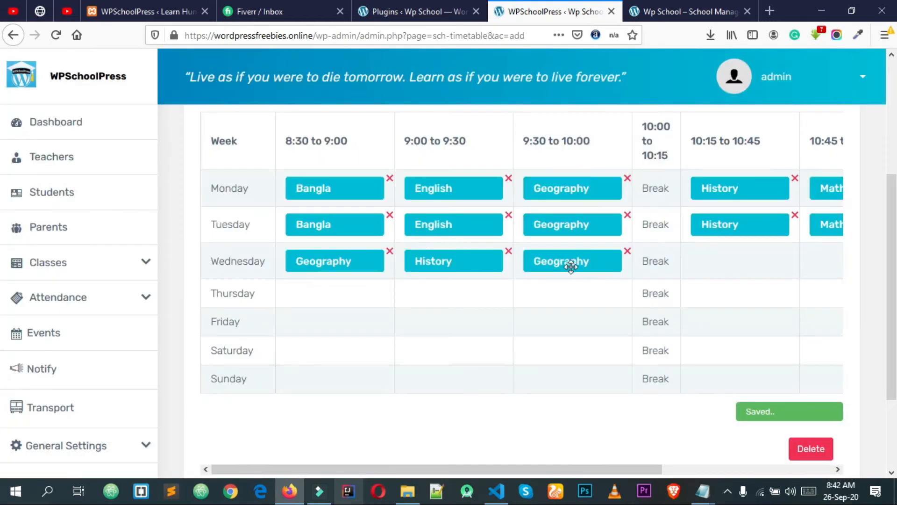
scroll(397, 191, "up", 2)
left_click_drag(289, 176, 511, 247)
left_click(417, 181)
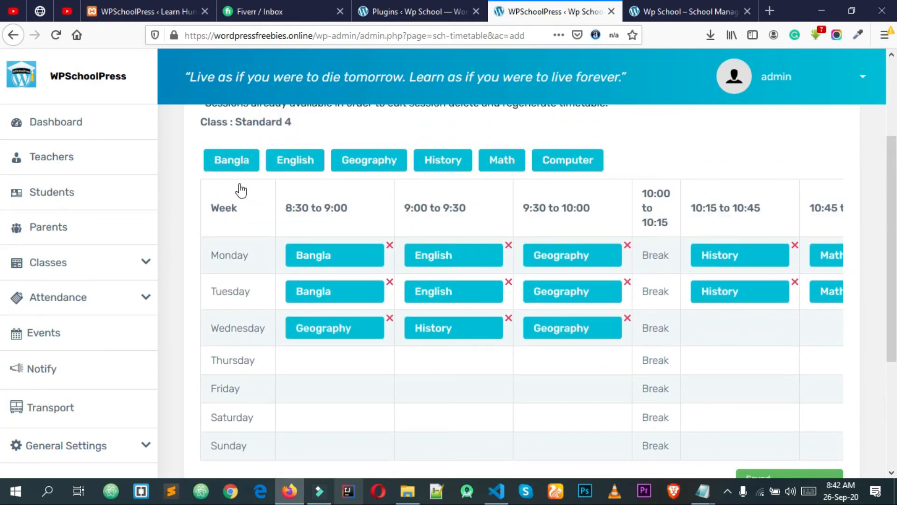
left_click_drag(286, 165, 709, 334)
scroll(559, 426, "down", 2)
scroll(562, 416, "down", 2)
left_click_drag(594, 402, 737, 413)
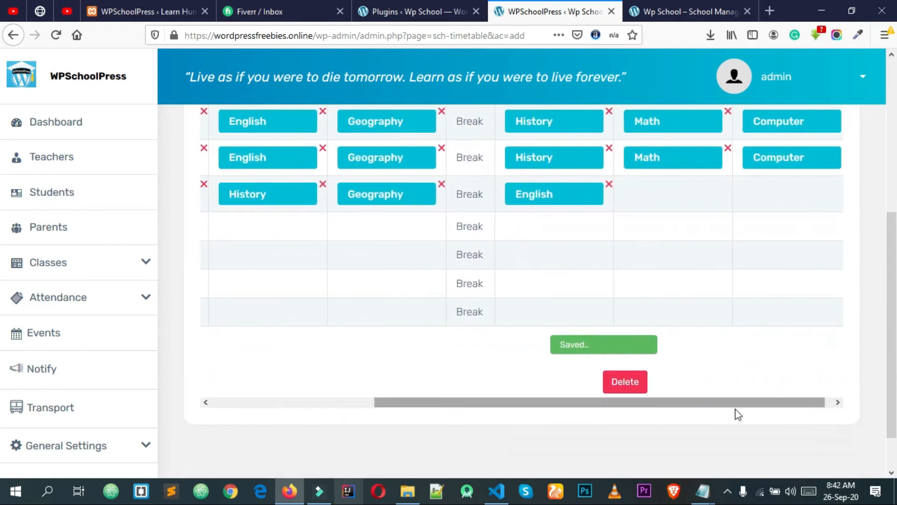
scroll(496, 241, "up", 4)
Add Computer at Wednesday's 10:45–11:15 and Math as its last period
left_click_drag(557, 159, 658, 328)
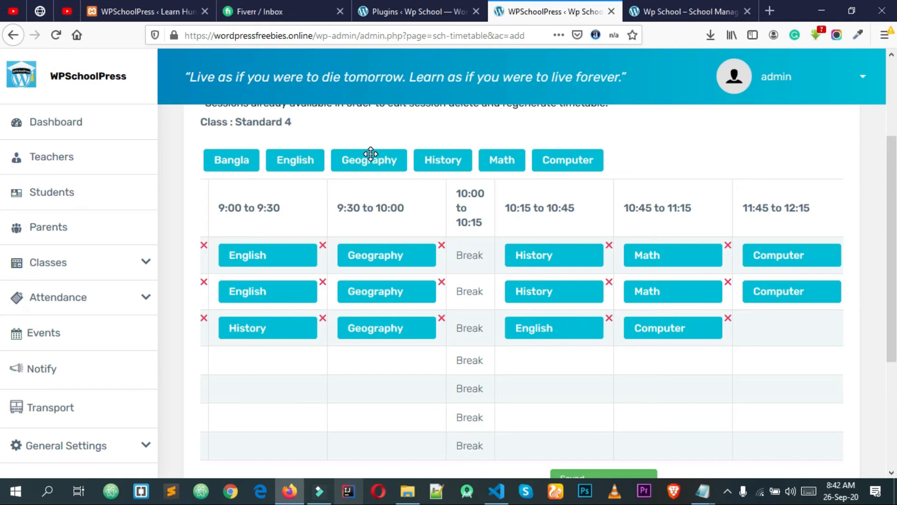
left_click_drag(491, 161, 776, 327)
scroll(563, 377, "down", 3)
left_click_drag(596, 404, 333, 351)
scroll(297, 335, "up", 2)
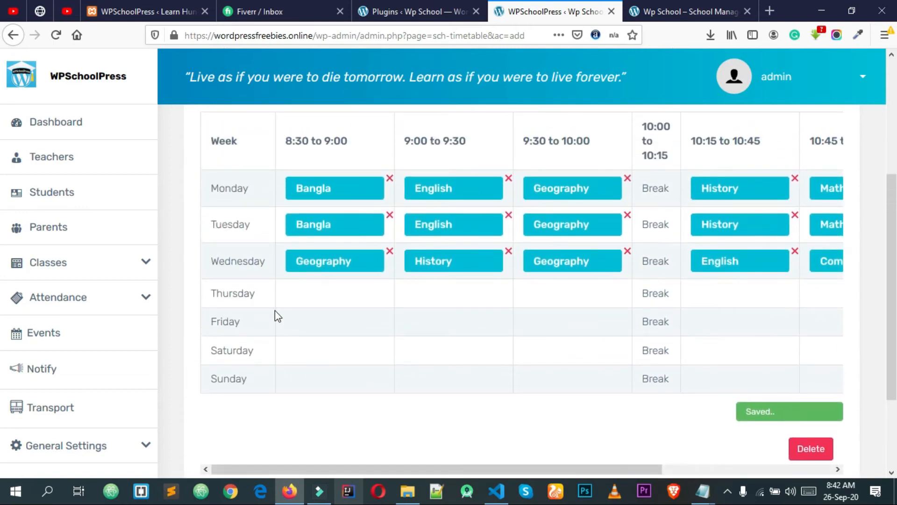
scroll(280, 308, "up", 3)
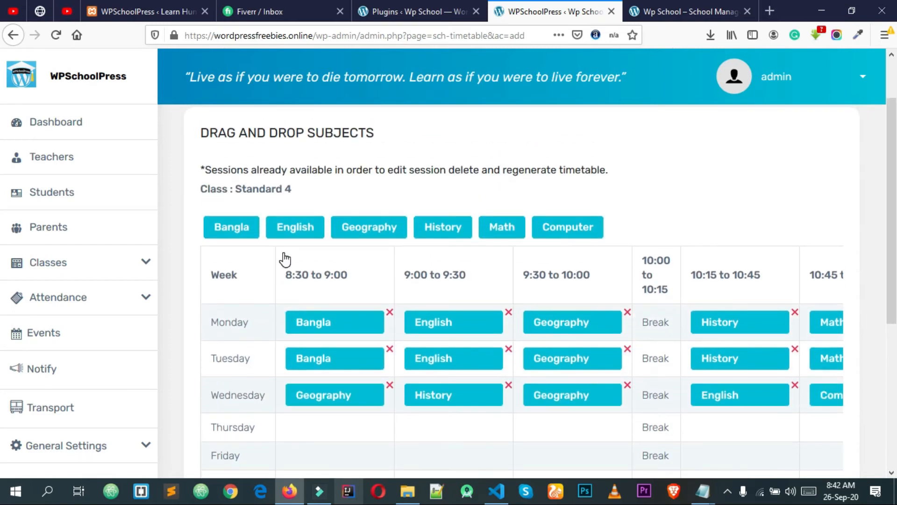
scroll(285, 259, "down", 2)
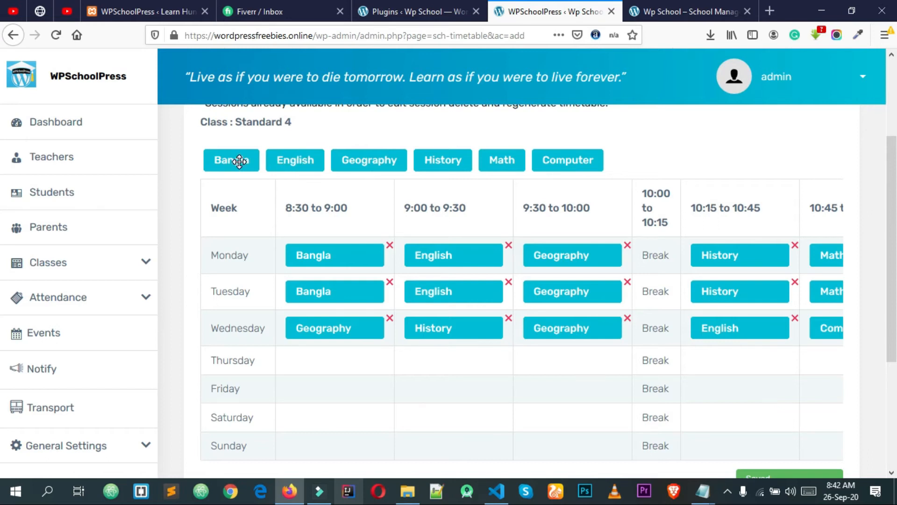
Place Bangla, Geography, English, Math and History in Thursday's 8:30–11:15 periods
left_click_drag(239, 161, 347, 360)
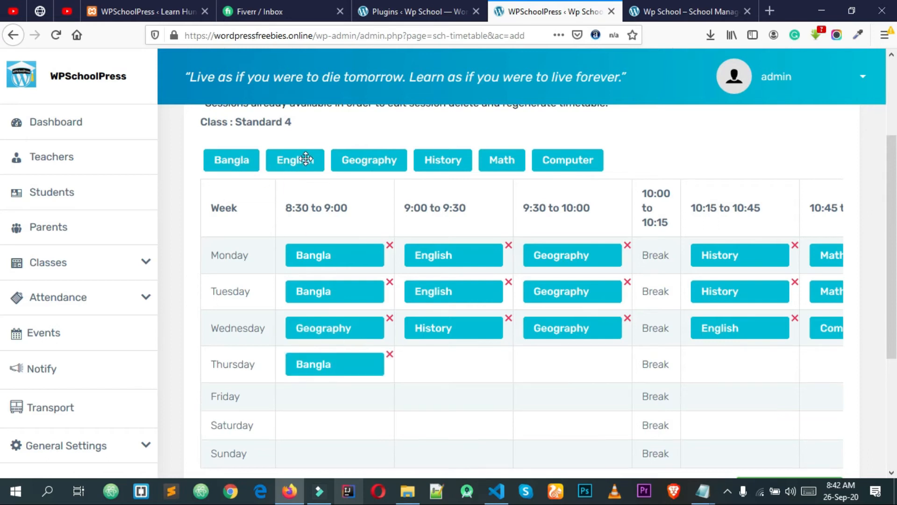
left_click_drag(374, 156, 454, 365)
left_click_drag(310, 156, 601, 365)
left_click_drag(502, 160, 716, 374)
left_click_drag(442, 161, 825, 371)
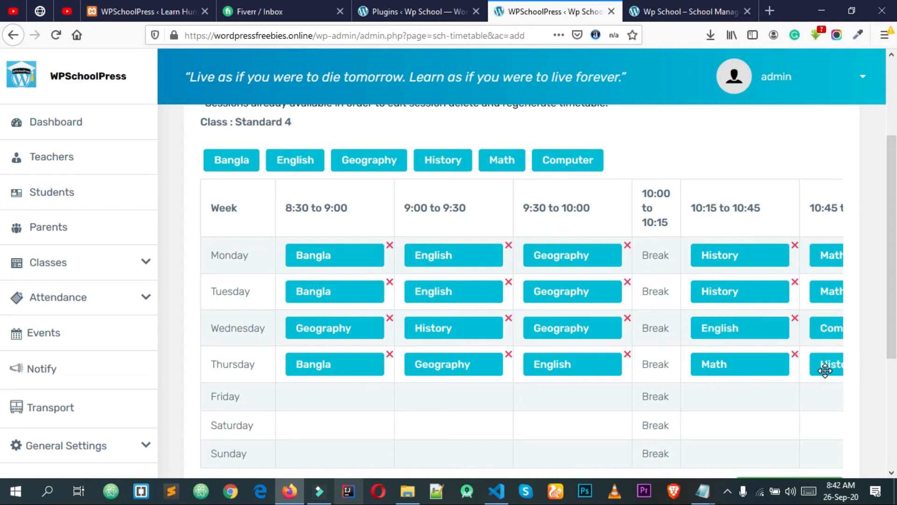
Add Computer as Thursday's final period
scroll(689, 336, "down", 3)
left_click_drag(657, 414, 819, 415)
scroll(697, 318, "up", 4)
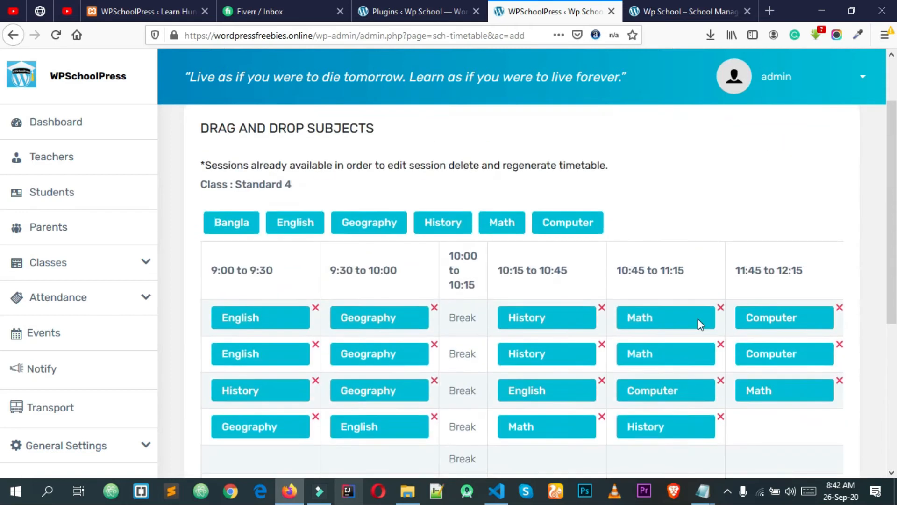
left_click_drag(567, 224, 777, 421)
scroll(685, 217, "down", 3)
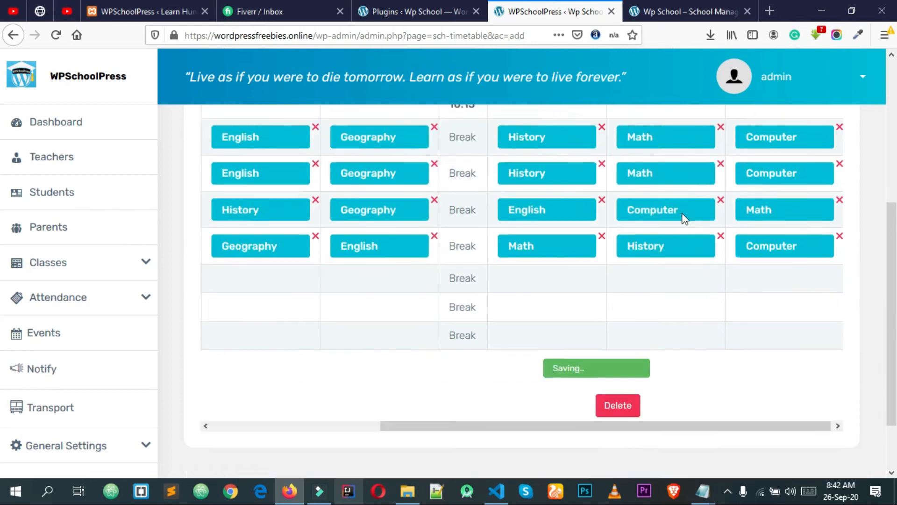
left_click_drag(519, 411, 389, 411)
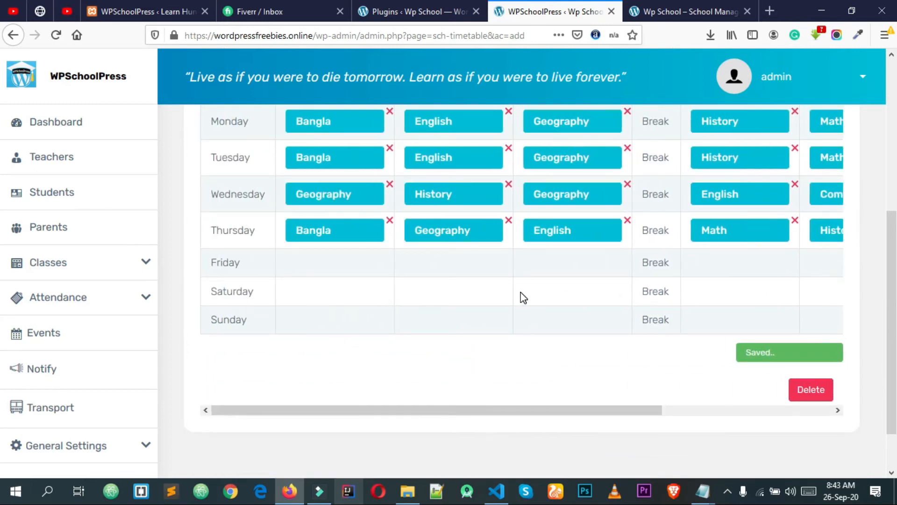
scroll(272, 246, "down", 3)
Open the Leave Calendar settings page in a new browser tab
left_click(139, 448)
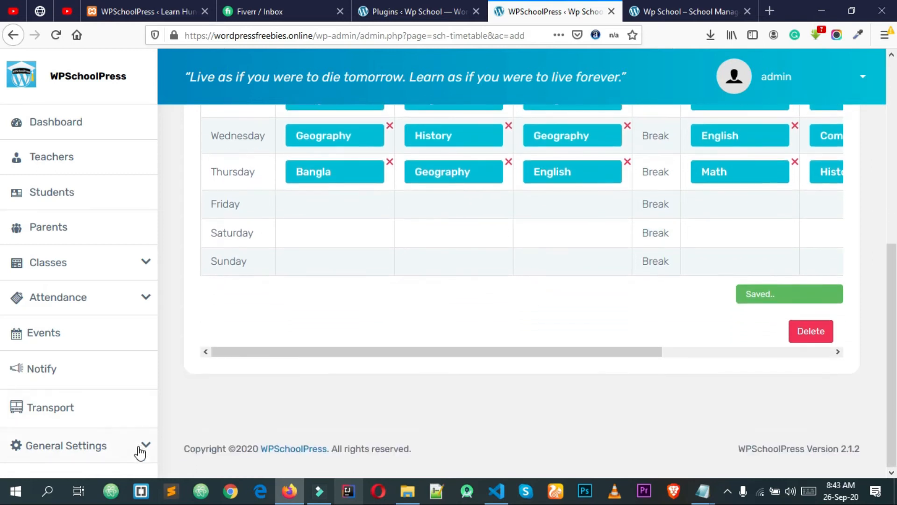
scroll(119, 329, "down", 3)
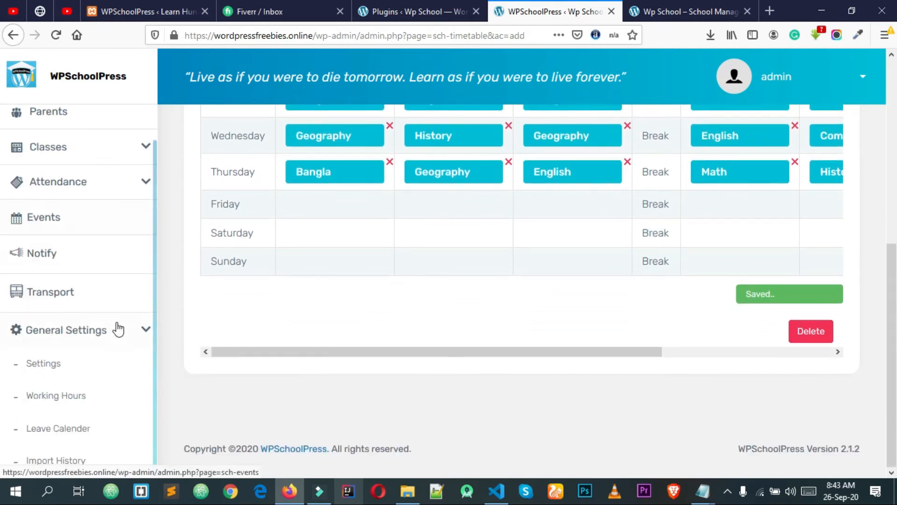
right_click(88, 428)
left_click(152, 260)
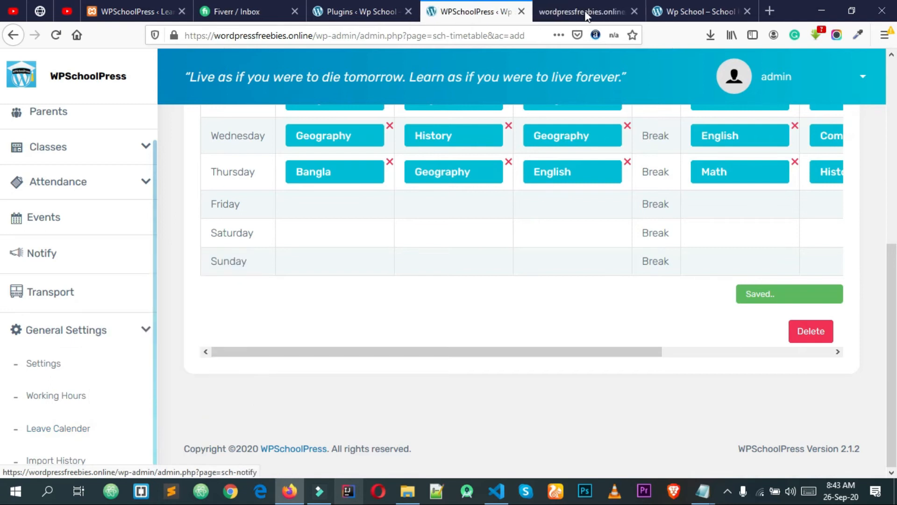
left_click(596, 7)
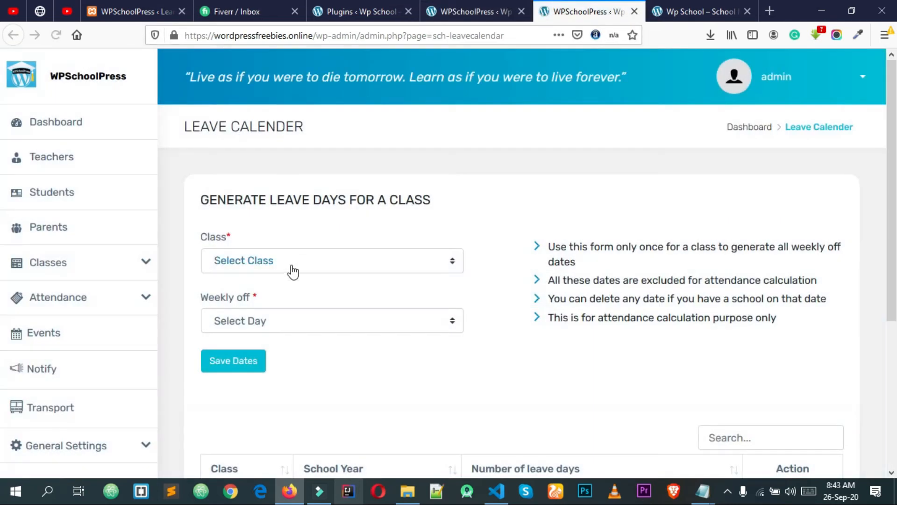
Save Friday as Standard 4's weekly off day in the Leave Calendar
left_click(293, 271)
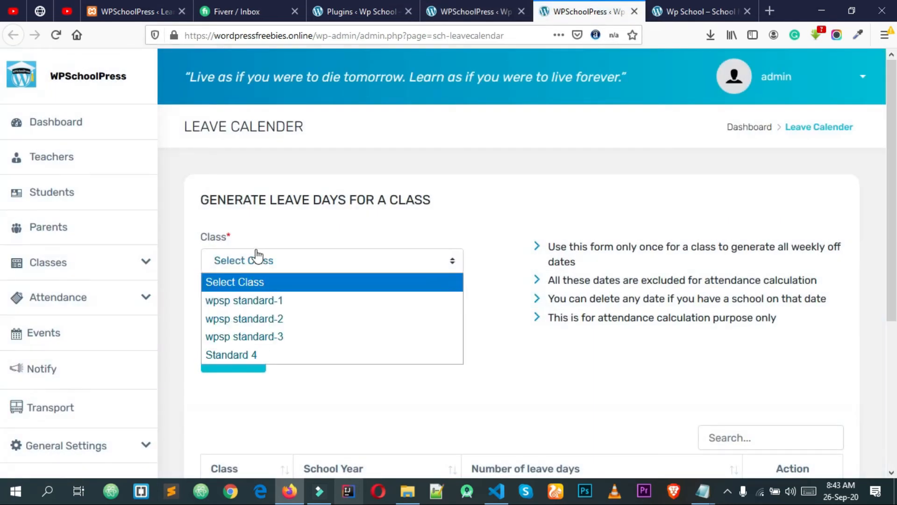
left_click(261, 353)
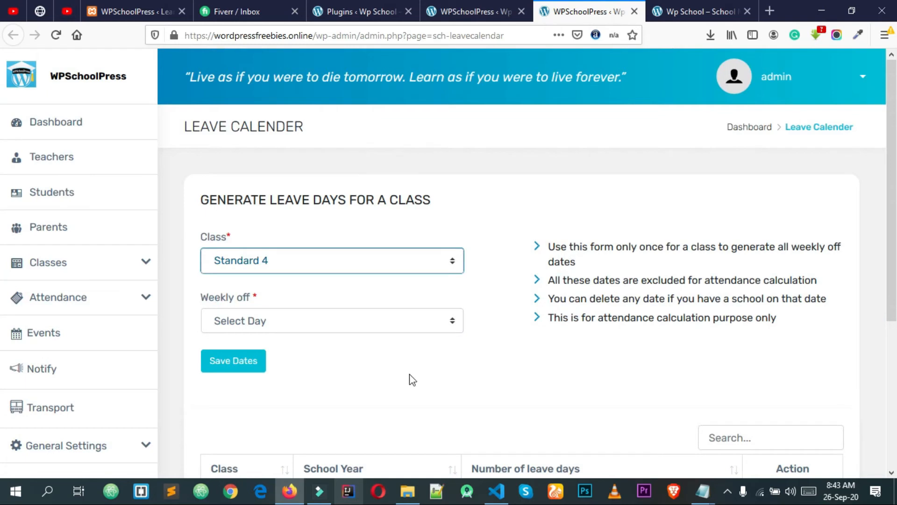
left_click(300, 329)
left_click(274, 261)
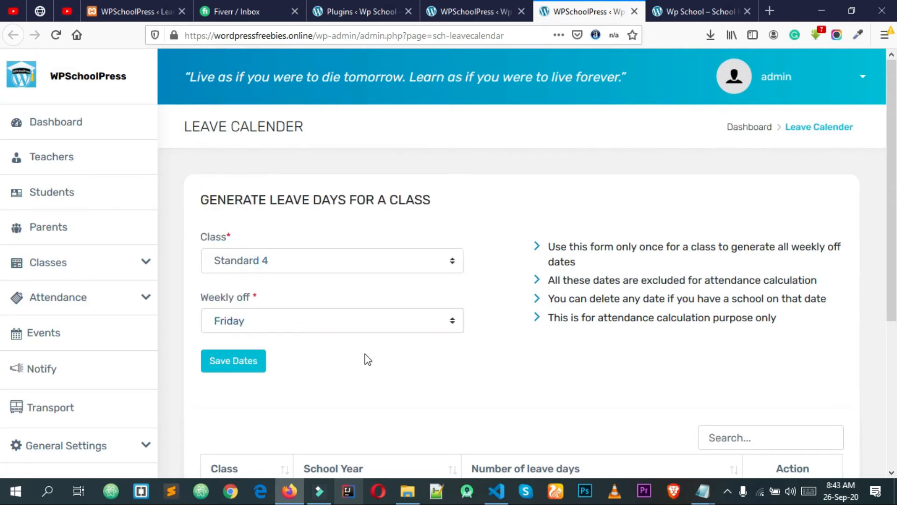
scroll(367, 359, "down", 3)
left_click(245, 230)
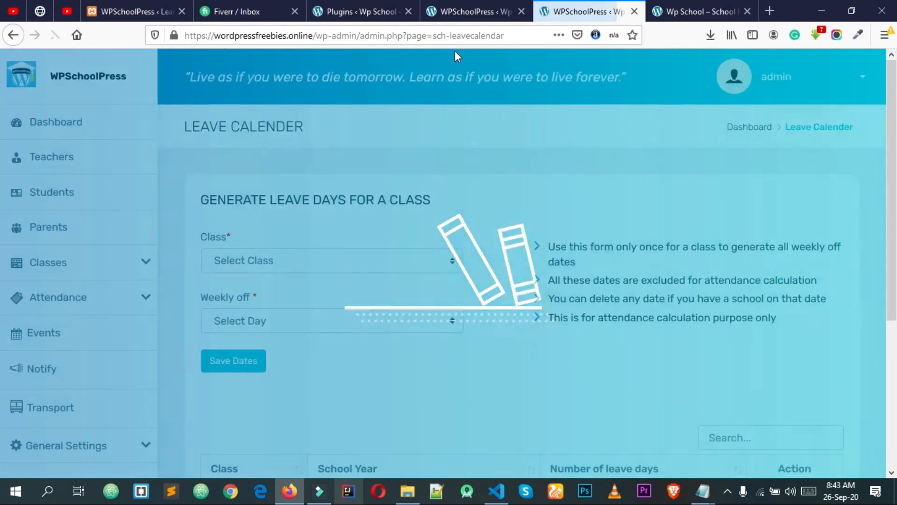
Reload the timetable tab to the Add New Timetable form
left_click(464, 5)
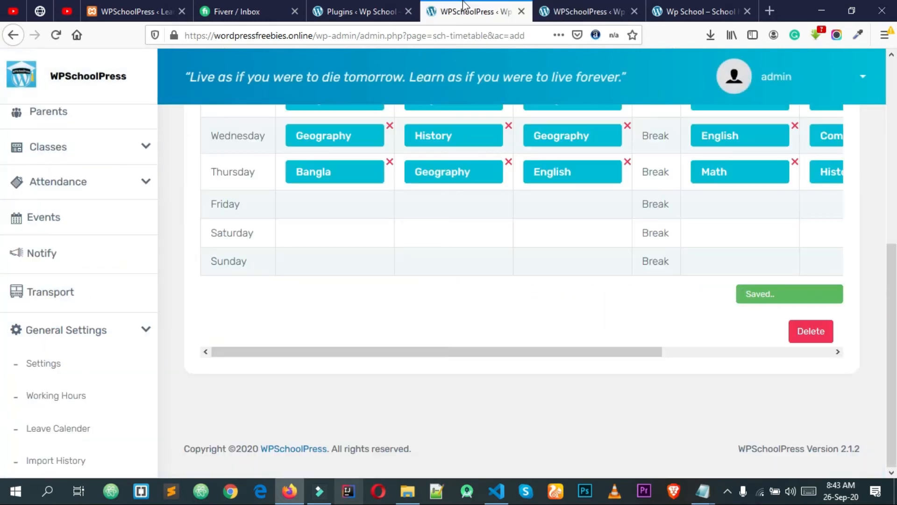
right_click(178, 244)
left_click(268, 256)
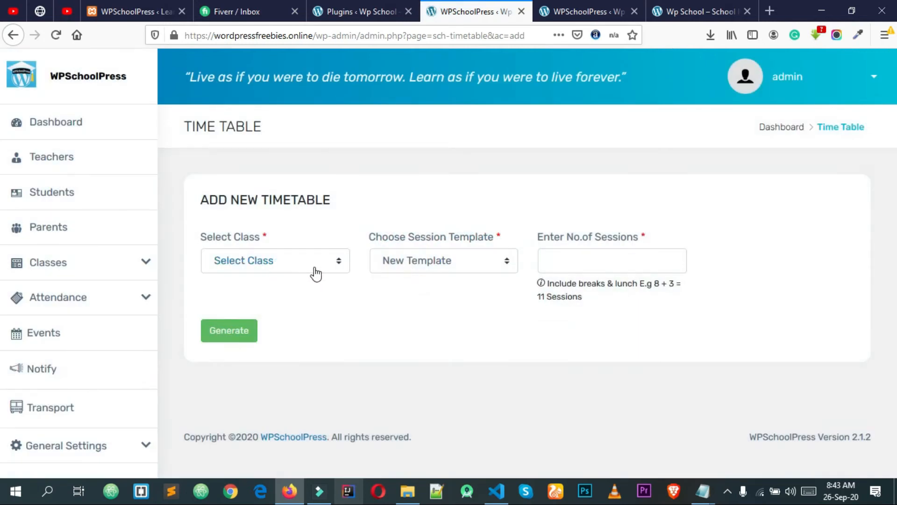
Go to the Time Table list and display Standard 4's timetable
left_click(404, 273)
left_click(300, 266)
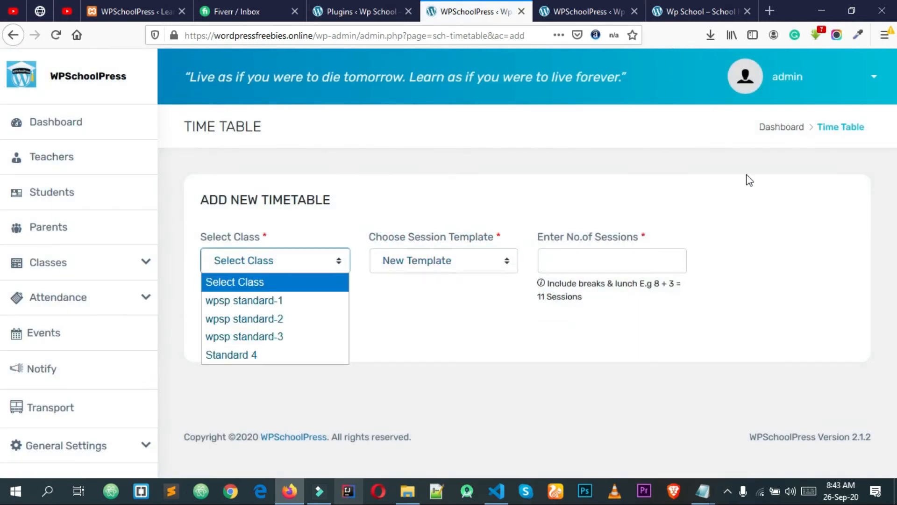
left_click(827, 133)
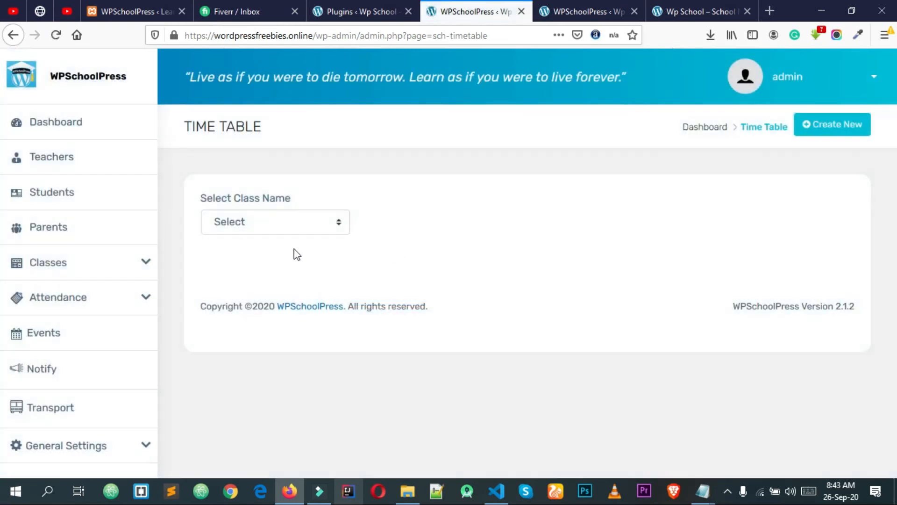
left_click(283, 231)
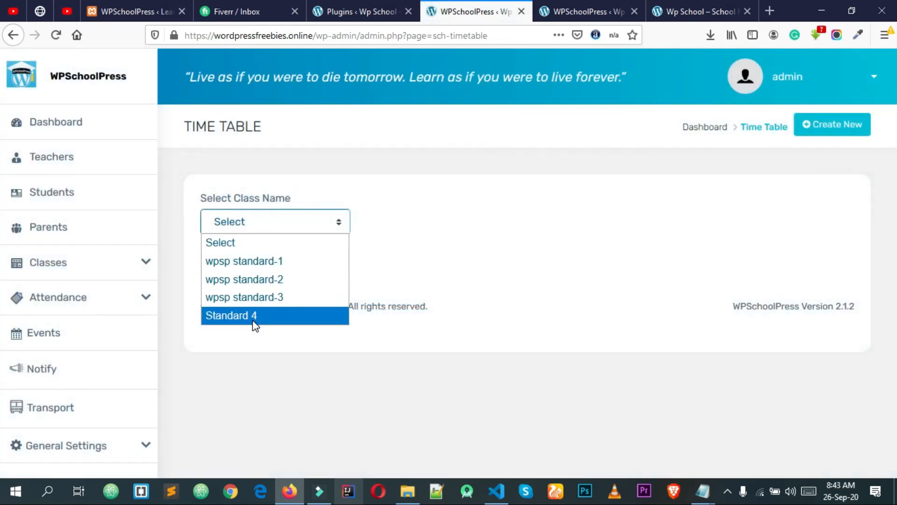
left_click(255, 316)
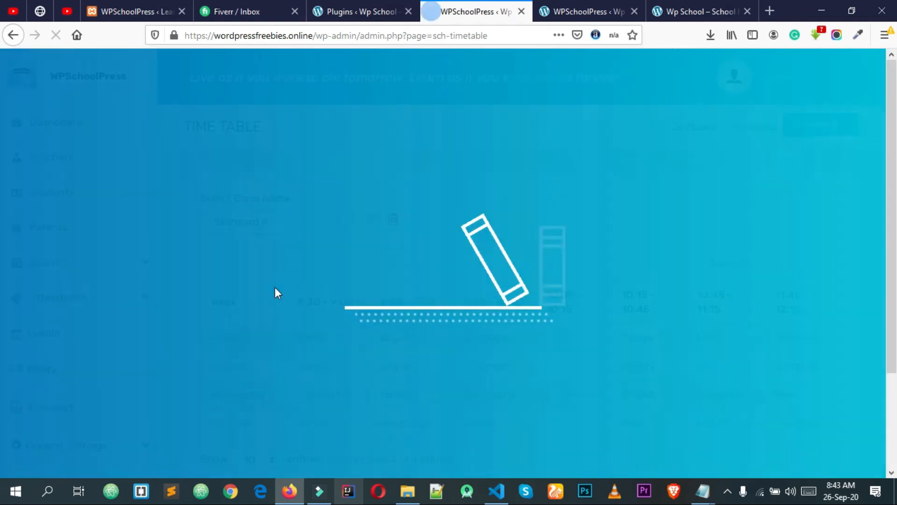
Scroll through Standard 4's Monday–Thursday timetable rows to review them
scroll(369, 272, "down", 3)
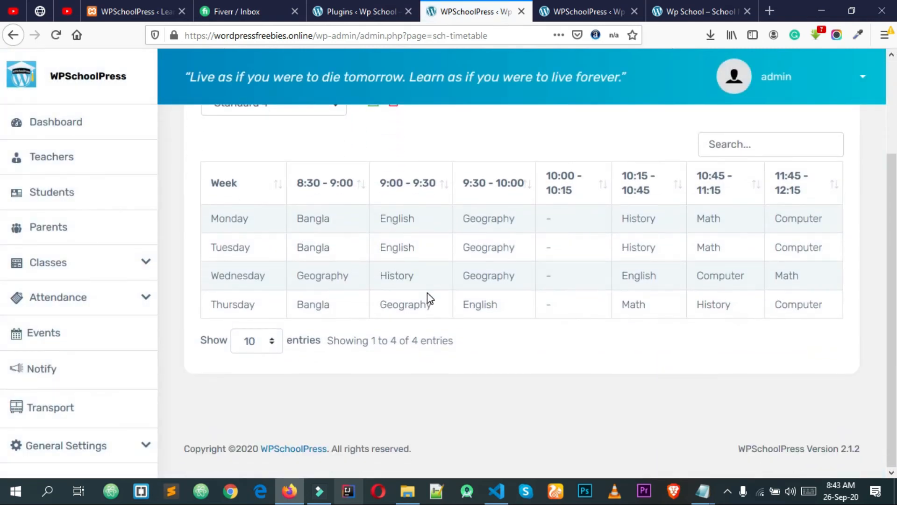
scroll(427, 293, "up", 3)
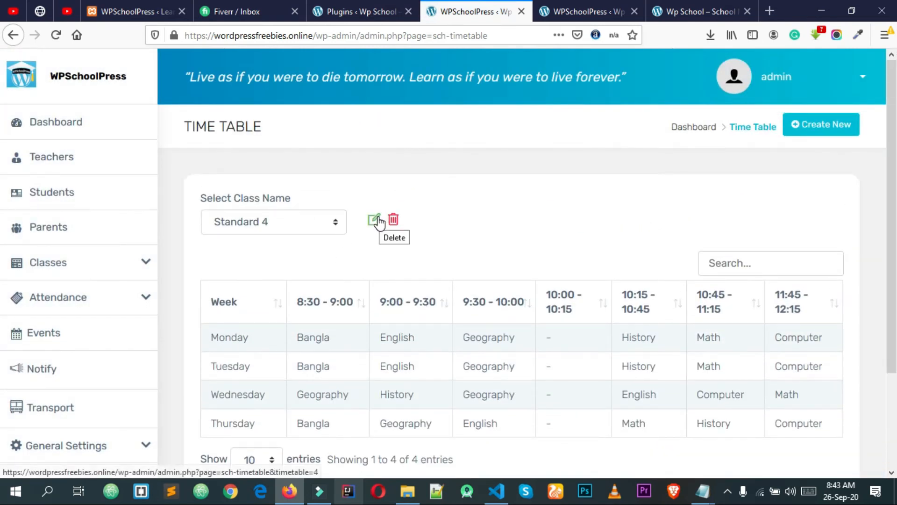
scroll(769, 275, "down", 1)
scroll(768, 275, "down", 1)
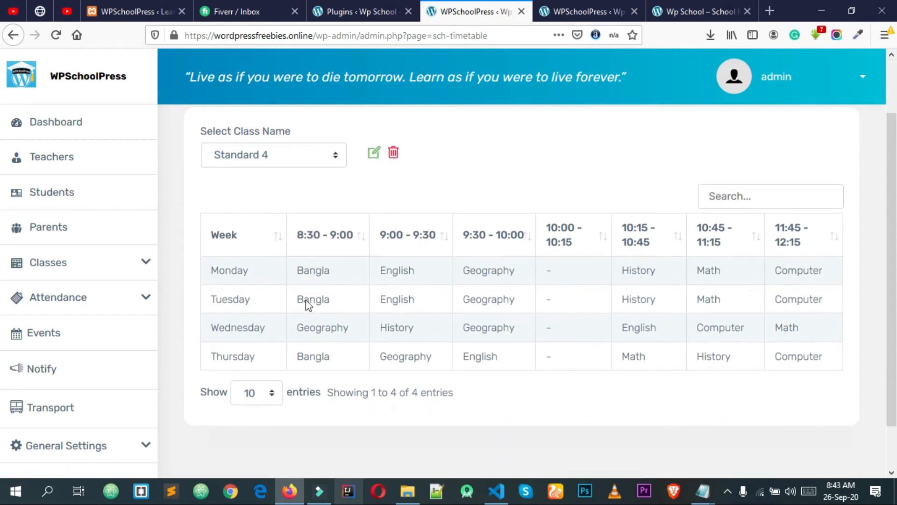
scroll(695, 232, "up", 2)
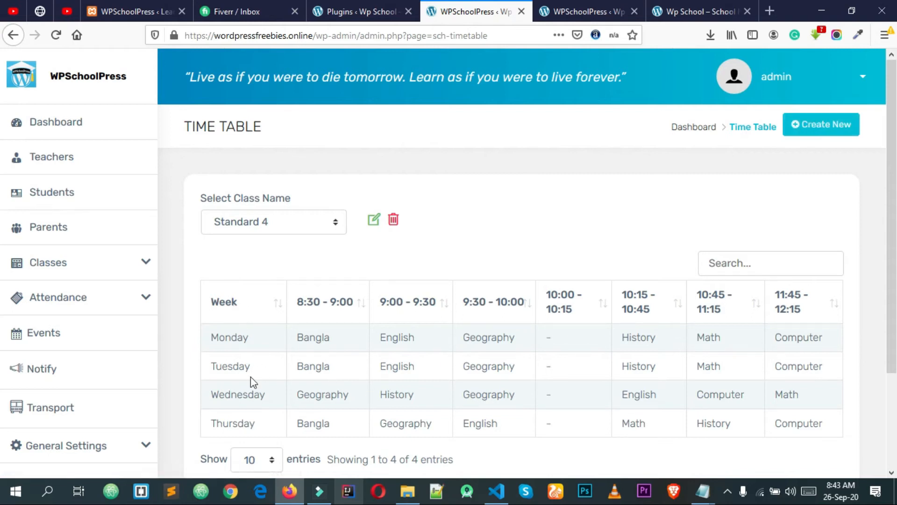
scroll(299, 383, "down", 3)
scroll(561, 322, "up", 1)
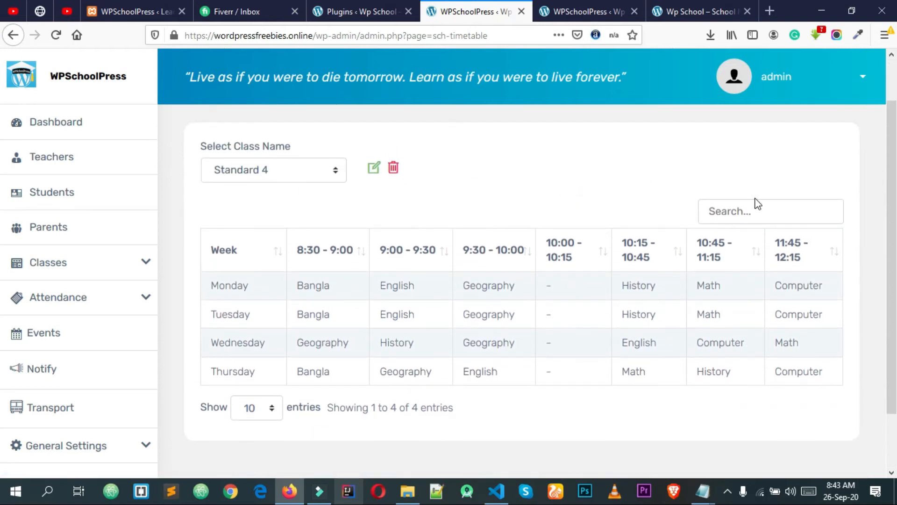
scroll(657, 220, "up", 1)
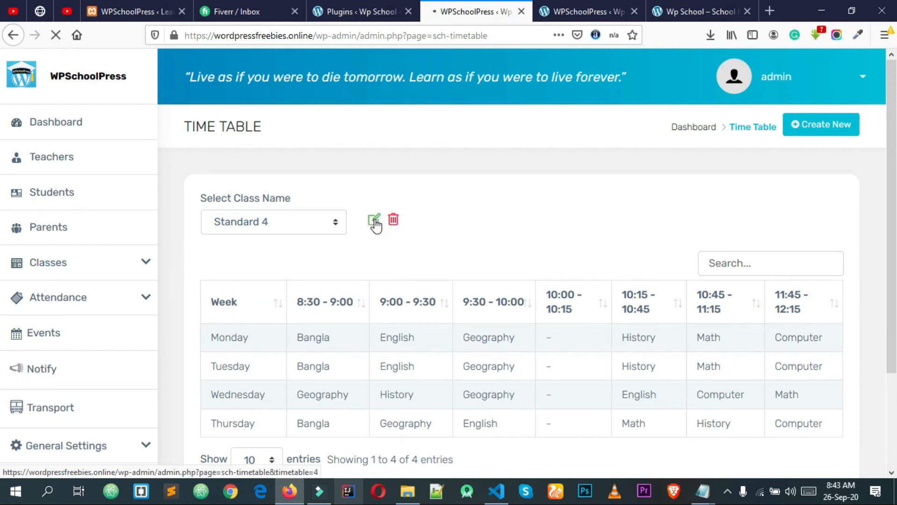
Review the Standard 4 timetable and drag English into the Friday 8:30 slot
scroll(433, 345, "down", 2)
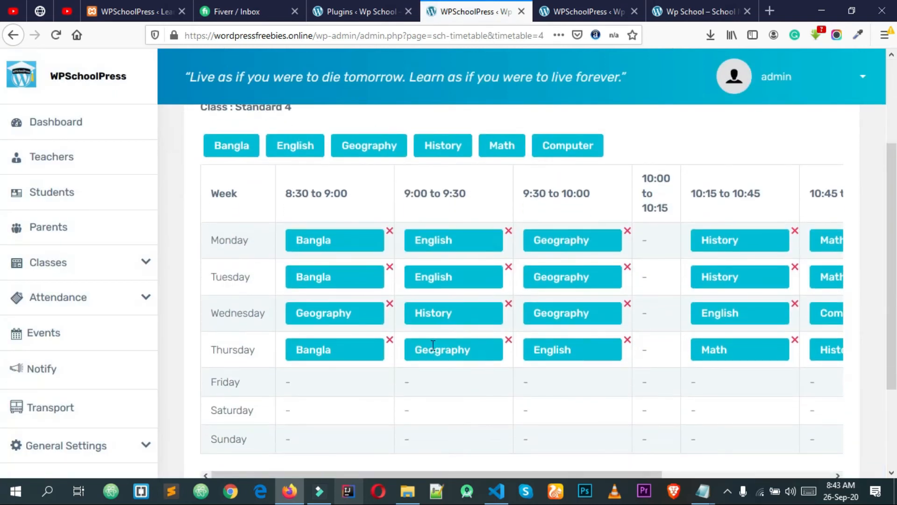
scroll(434, 345, "down", 2)
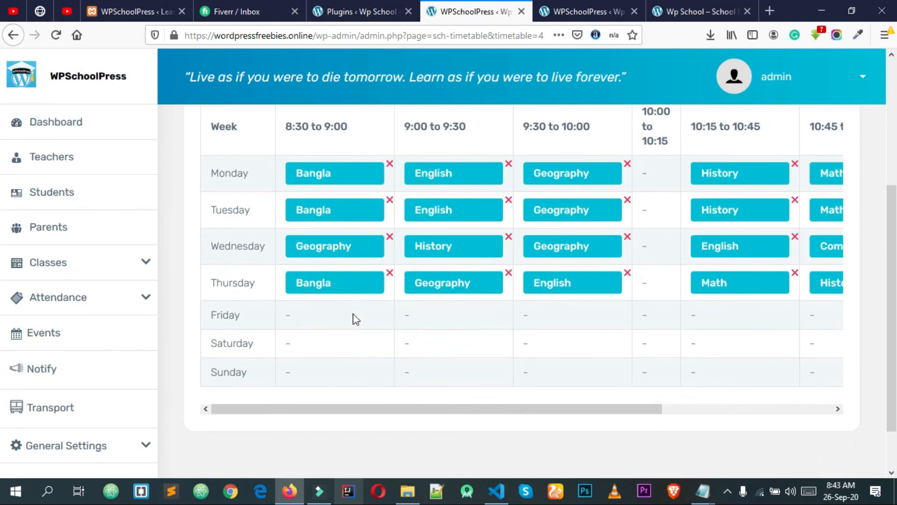
scroll(359, 312, "up", 5)
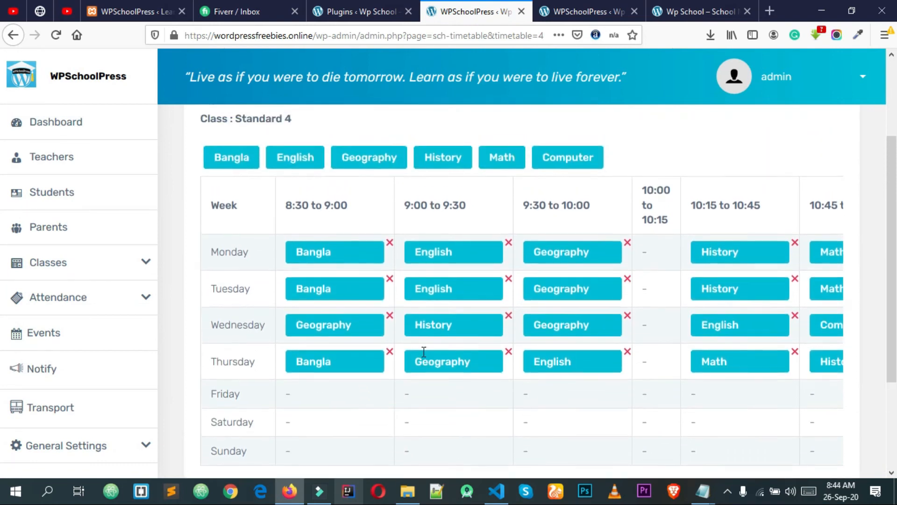
scroll(423, 276, "down", 5)
scroll(424, 275, "up", 3)
left_click_drag(293, 149, 317, 398)
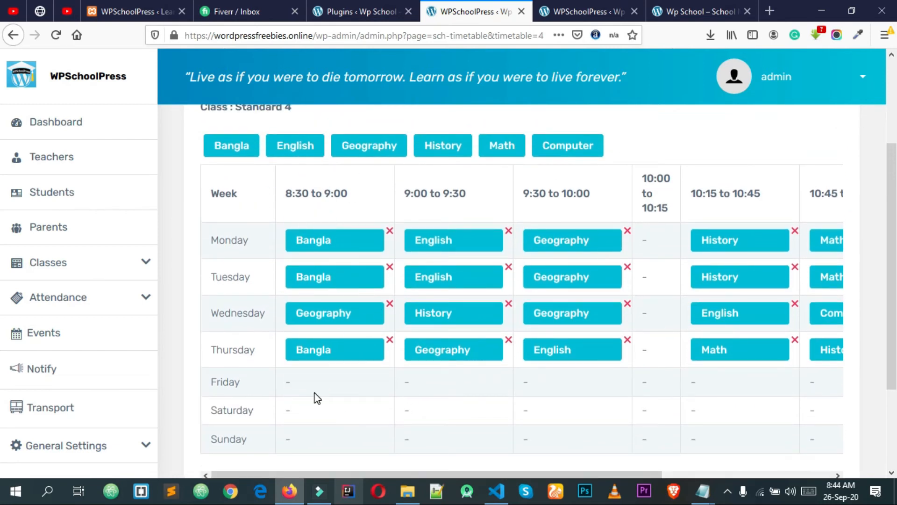
left_click_drag(313, 140, 345, 385)
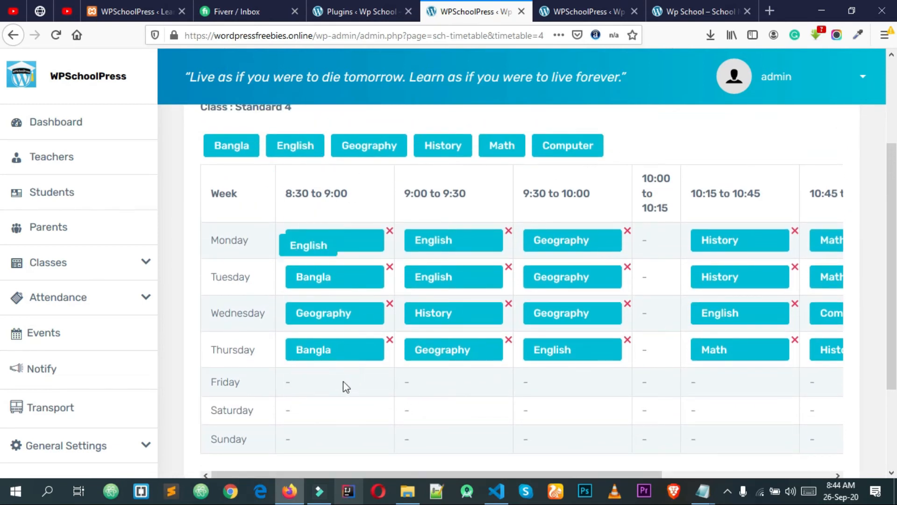
Glance at the Leave Calender tab, then drag English into the Saturday 8:30 slot
left_click(575, 11)
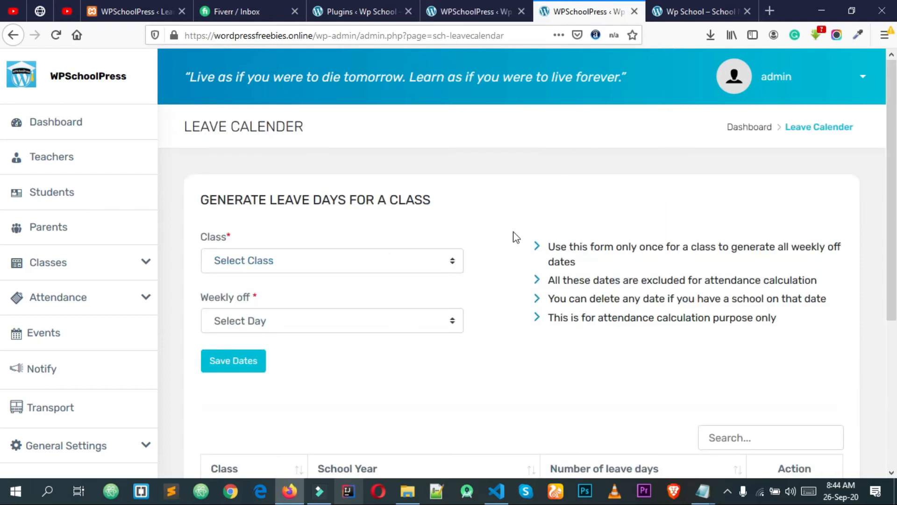
left_click(481, 5)
key("ctrl+Tab")
left_click(510, 7)
left_click_drag(288, 142, 324, 408)
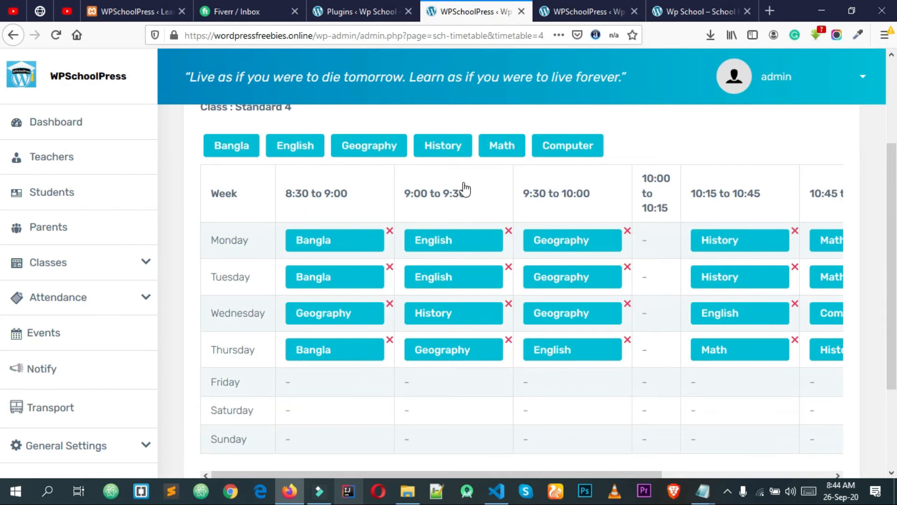
scroll(460, 190, "down", 2)
scroll(457, 194, "up", 2)
Close the Leave Calender tab and rearrange another period in the timetable
left_click(593, 6)
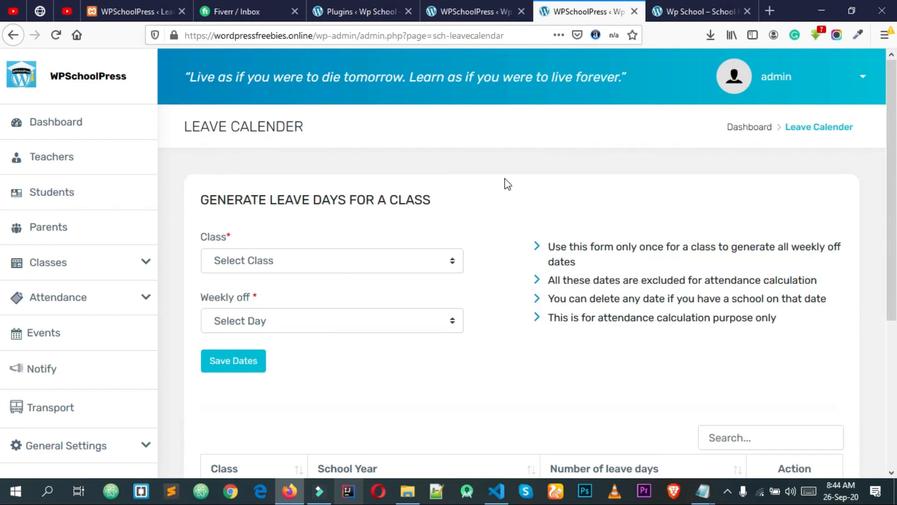
left_click(634, 11)
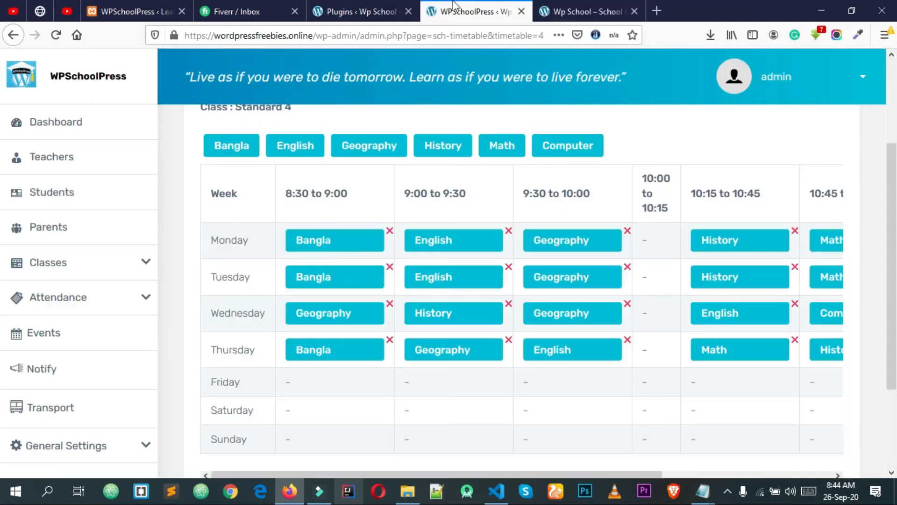
scroll(255, 189, "up", 1)
scroll(279, 231, "down", 5)
scroll(266, 233, "up", 3)
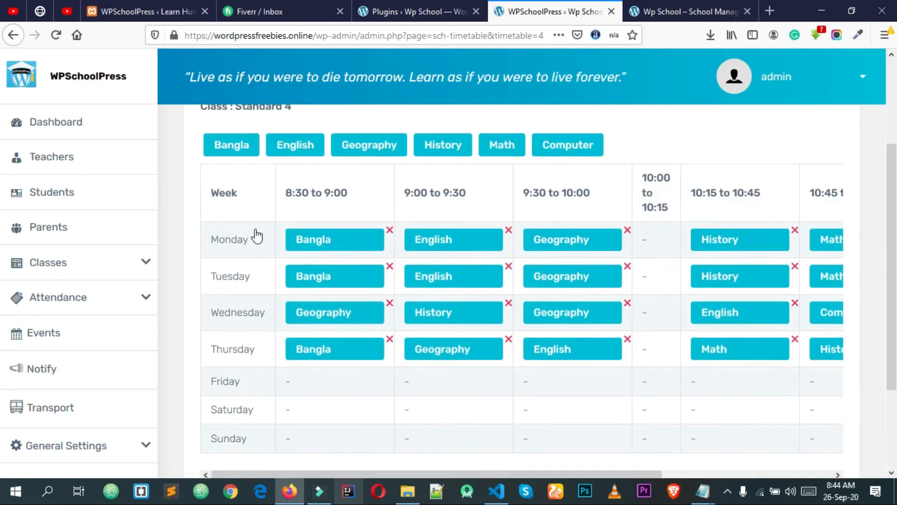
left_click_drag(223, 155, 345, 435)
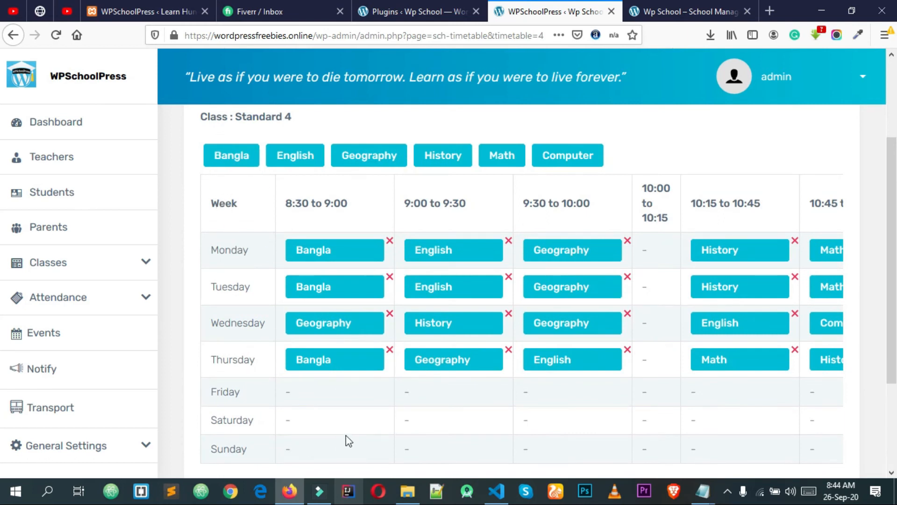
scroll(320, 360, "down", 3)
scroll(276, 240, "up", 1)
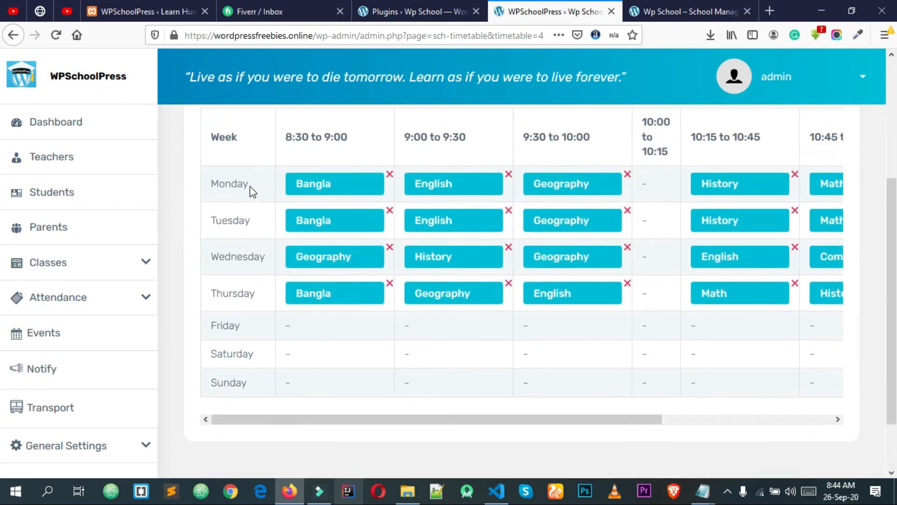
Drag more subjects into the timetable, including Geography into a Saturday slot
scroll(248, 202, "up", 2)
left_click_drag(233, 156, 329, 430)
scroll(346, 415, "down", 3)
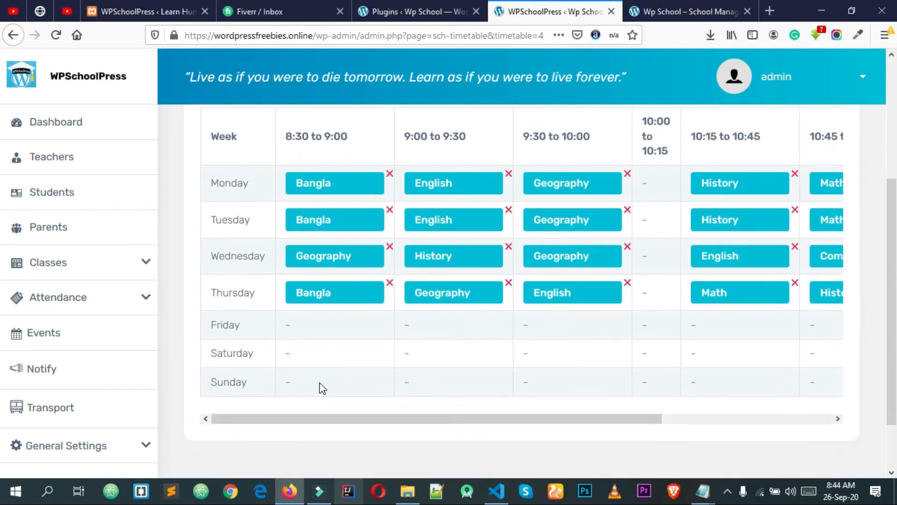
scroll(320, 387, "up", 3)
left_click_drag(290, 152, 313, 417)
left_click_drag(367, 159, 450, 388)
scroll(341, 332, "down", 3)
scroll(341, 332, "up", 2)
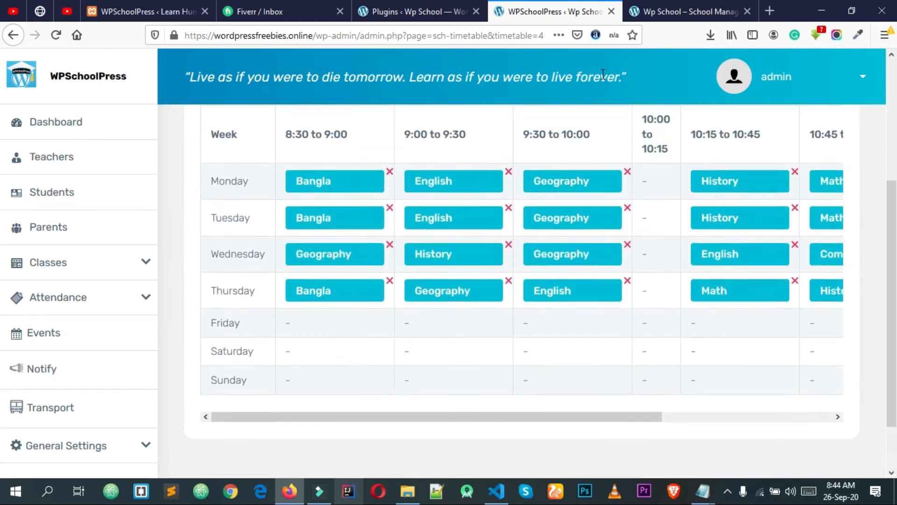
Check the other Wp School tab, then adjust further timetable periods
left_click(677, 13)
left_click(523, 13)
scroll(291, 224, "up", 3)
left_click_drag(459, 155, 472, 401)
scroll(557, 345, "down", 3)
left_click_drag(456, 355, 406, 381)
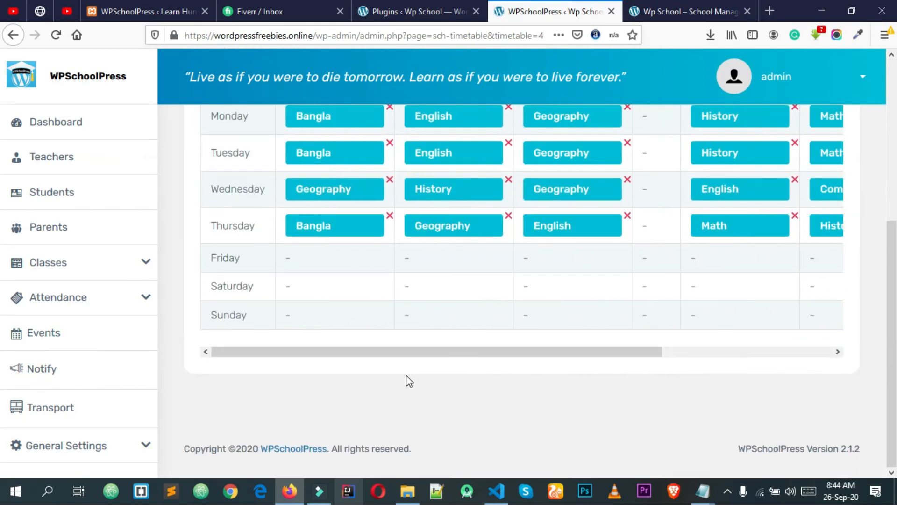
scroll(446, 374, "up", 5)
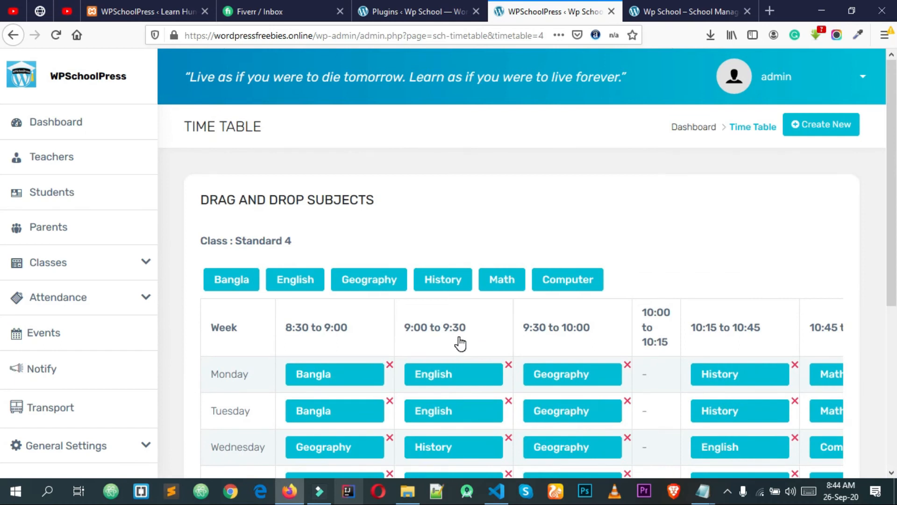
scroll(656, 312, "down", 2)
scroll(654, 327, "up", 2)
Return to the WPSchoolPress dashboard and scroll through it
left_click(701, 132)
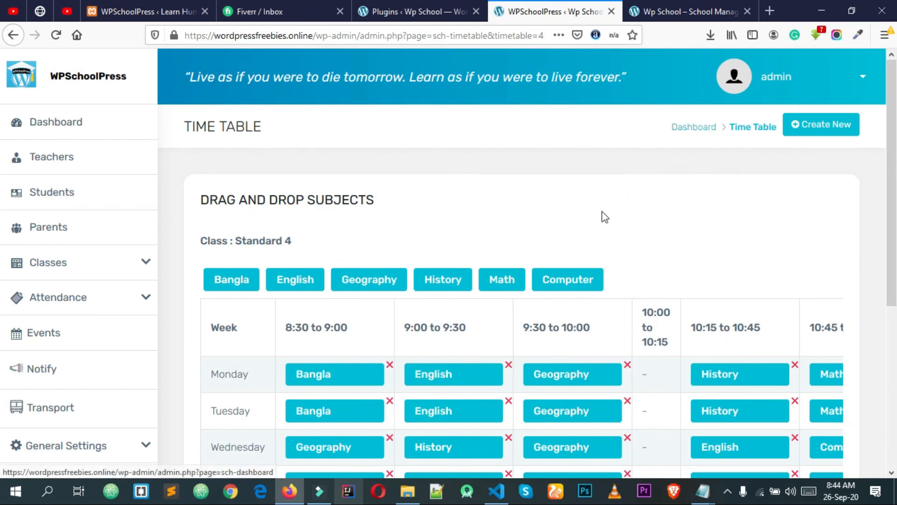
scroll(585, 229, "down", 2)
scroll(557, 307, "up", 2)
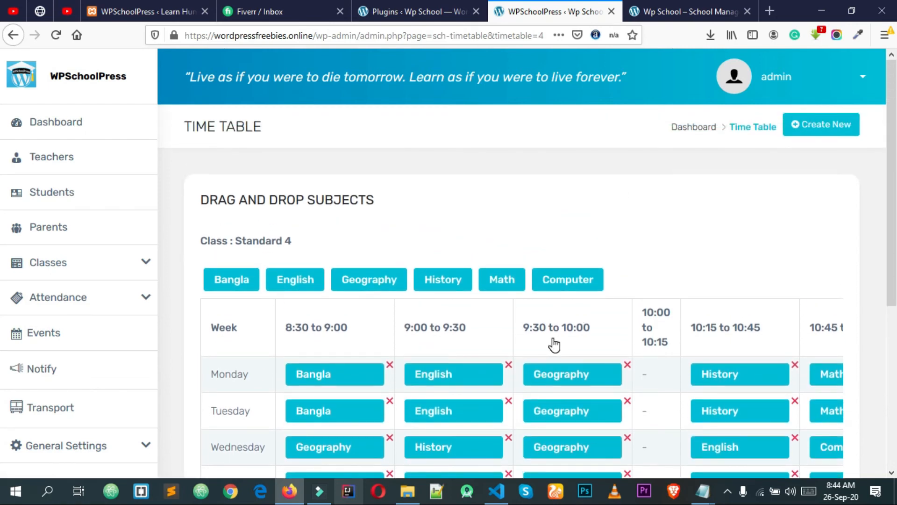
scroll(554, 345, "down", 3)
scroll(583, 392, "up", 3)
scroll(308, 302, "down", 3)
scroll(321, 315, "up", 3)
scroll(581, 320, "down", 5)
scroll(581, 321, "up", 4)
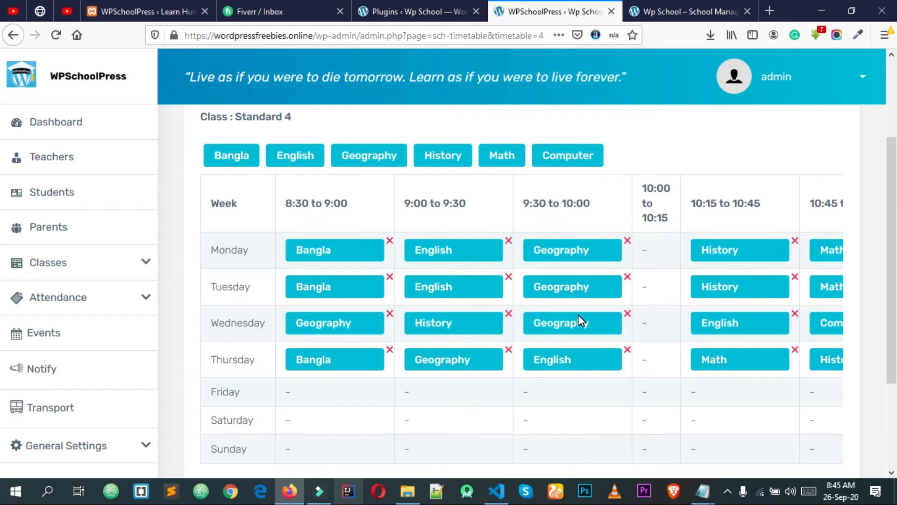
Expand the Classes menu to show the class-related pages
left_click(140, 262)
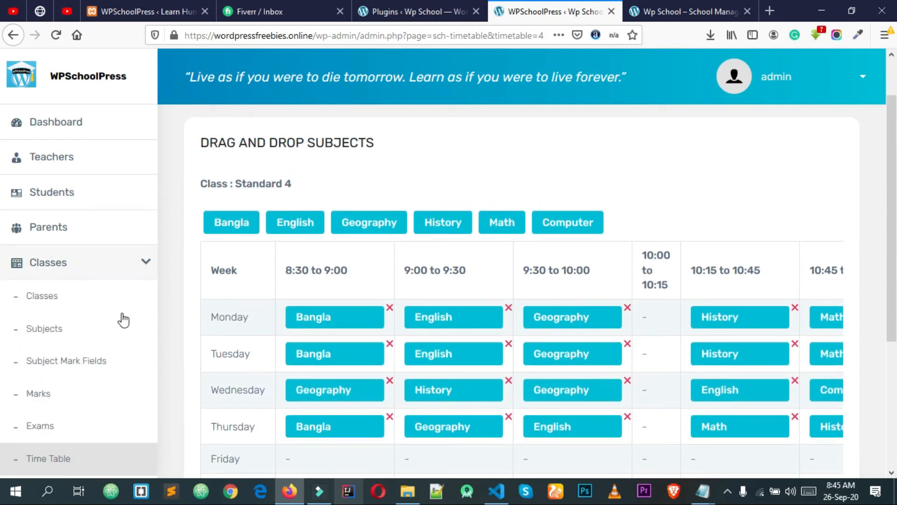
scroll(360, 291, "down", 1)
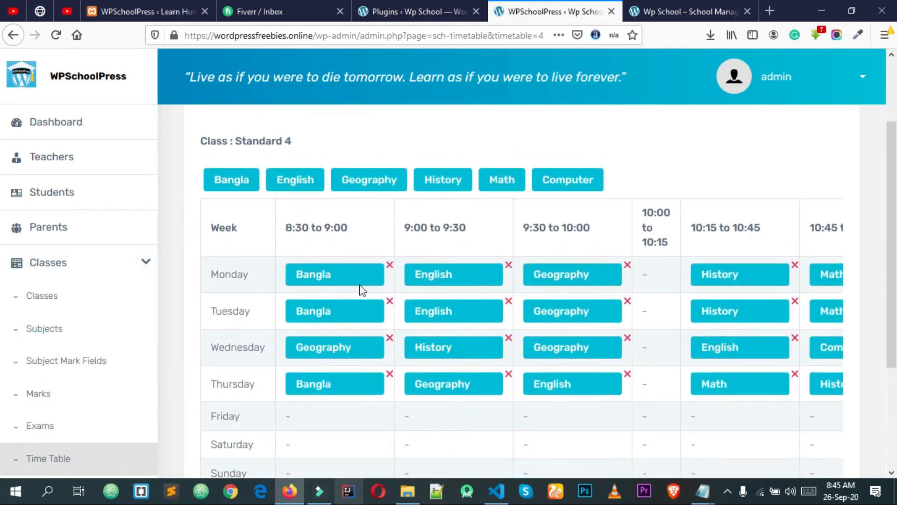
scroll(360, 290, "up", 2)
From the dashboard, expand the Classes, Attendance and General Settings sidebar menus
left_click(70, 134)
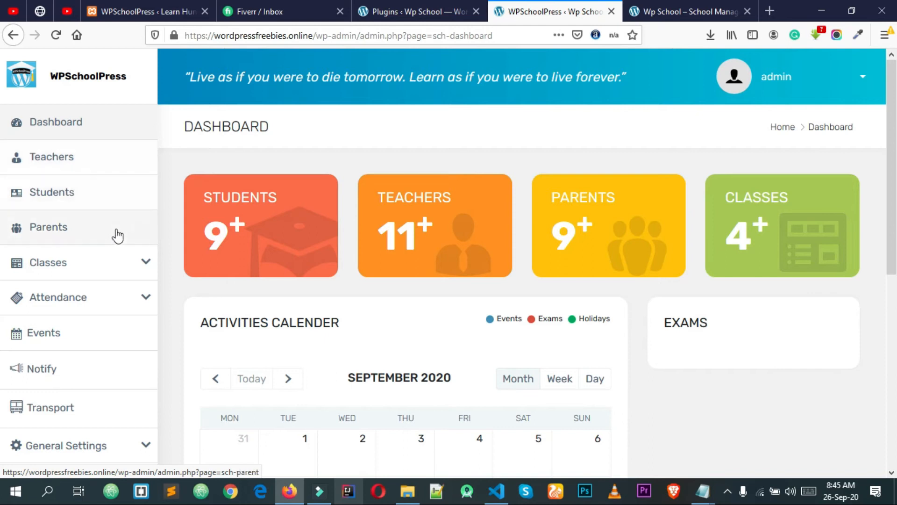
scroll(123, 241, "down", 1)
left_click(144, 262)
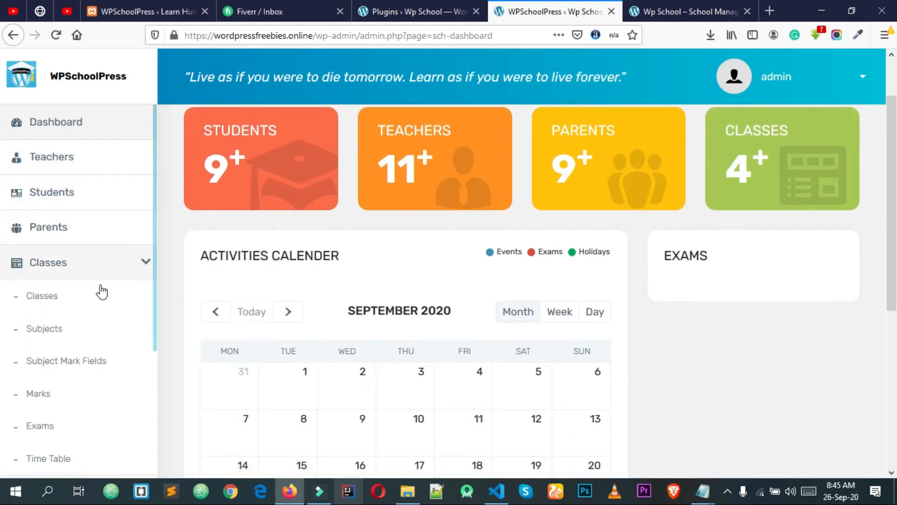
scroll(75, 299, "down", 2)
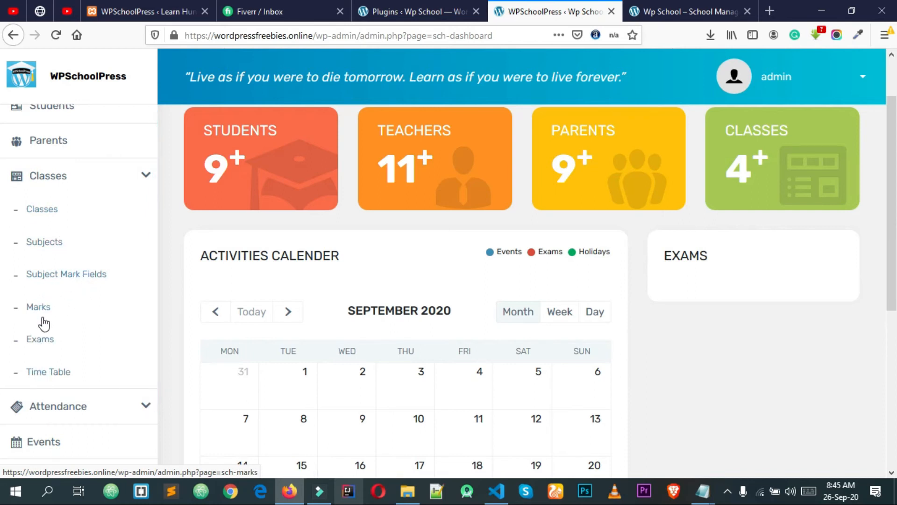
scroll(84, 327, "down", 2)
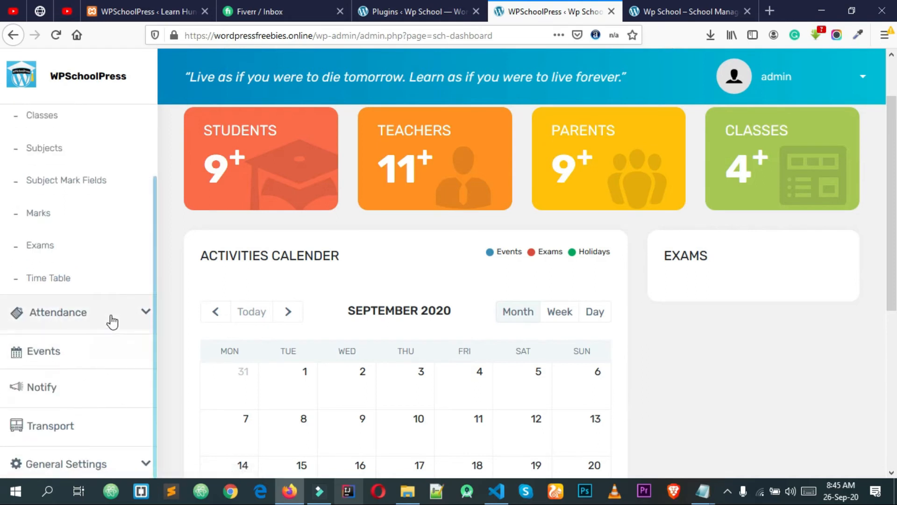
left_click(112, 322)
scroll(91, 363, "down", 2)
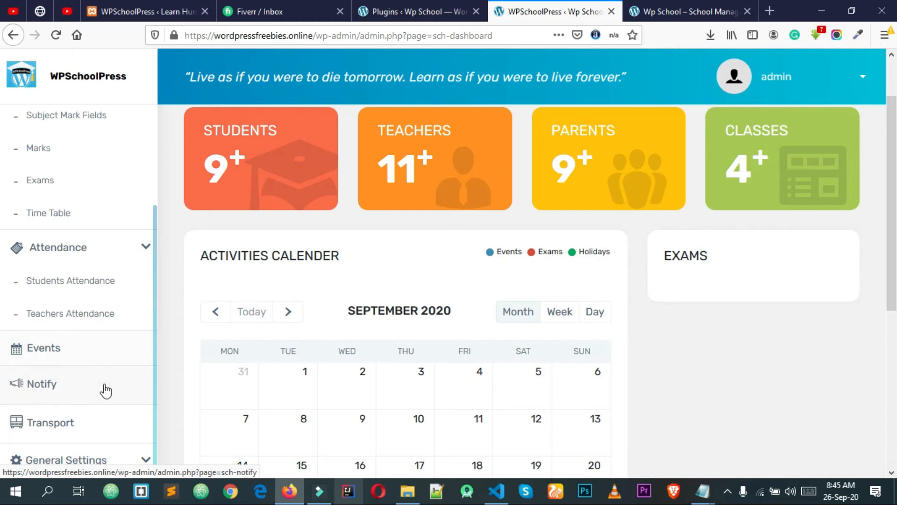
left_click(112, 458)
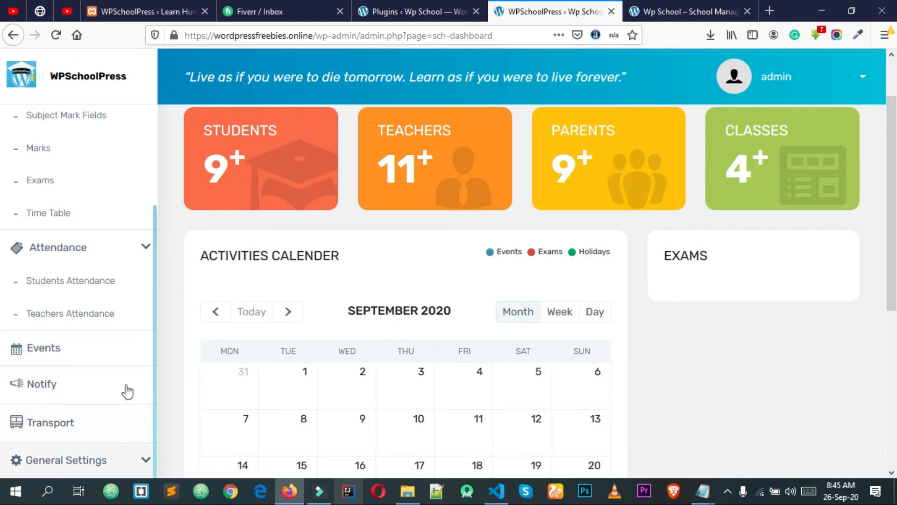
Open the school Settings page under General Settings
scroll(127, 390, "down", 3)
scroll(110, 374, "down", 1)
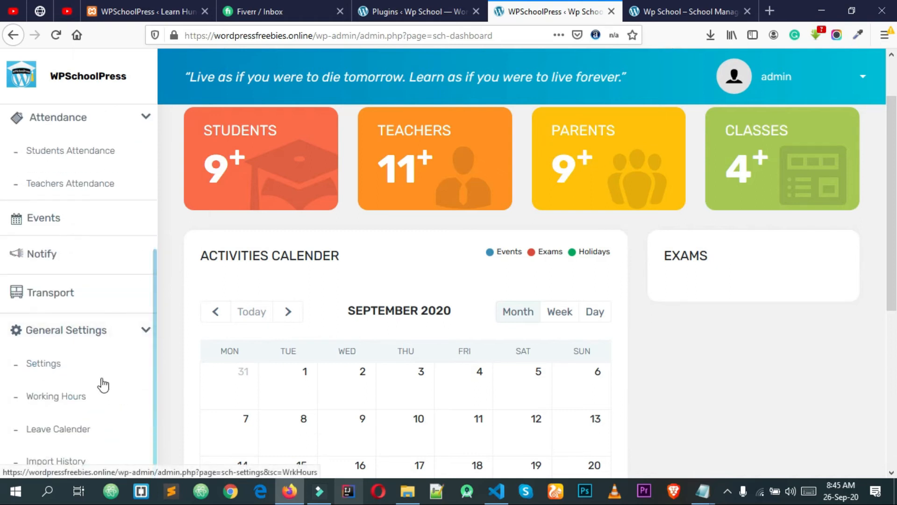
left_click(52, 364)
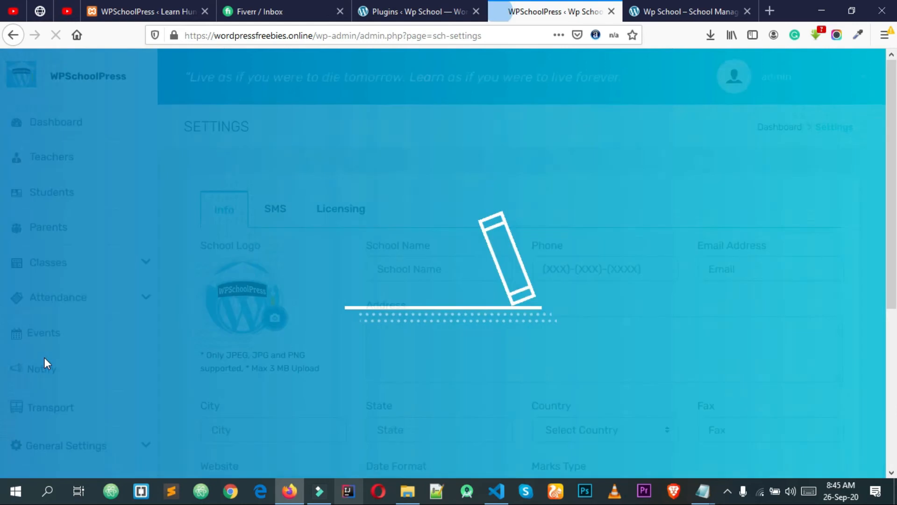
Pick t4.jpg as the new school logo image
scroll(304, 288, "down", 3)
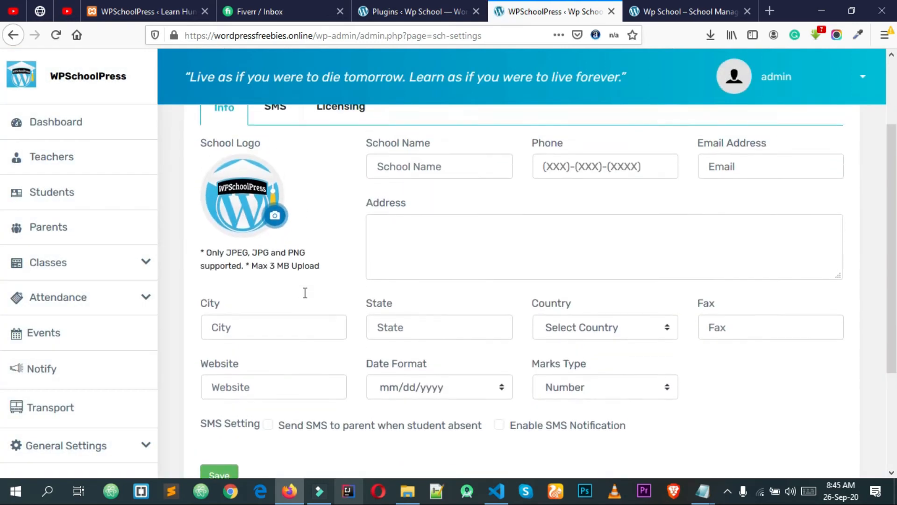
scroll(304, 293, "up", 1)
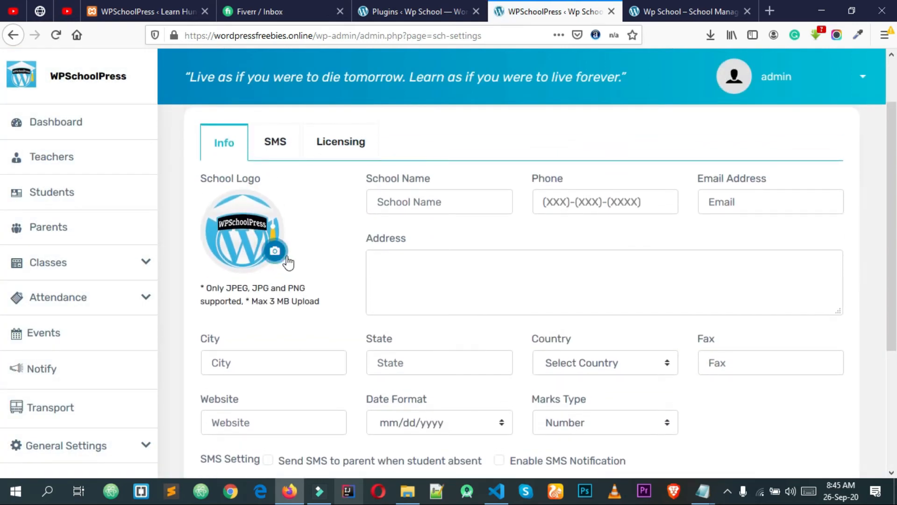
left_click(275, 252)
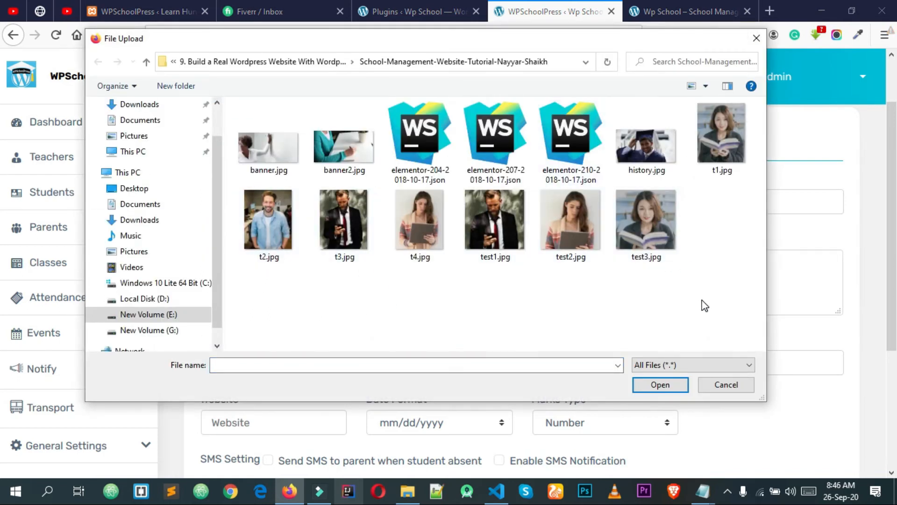
left_click(425, 244)
left_click(668, 391)
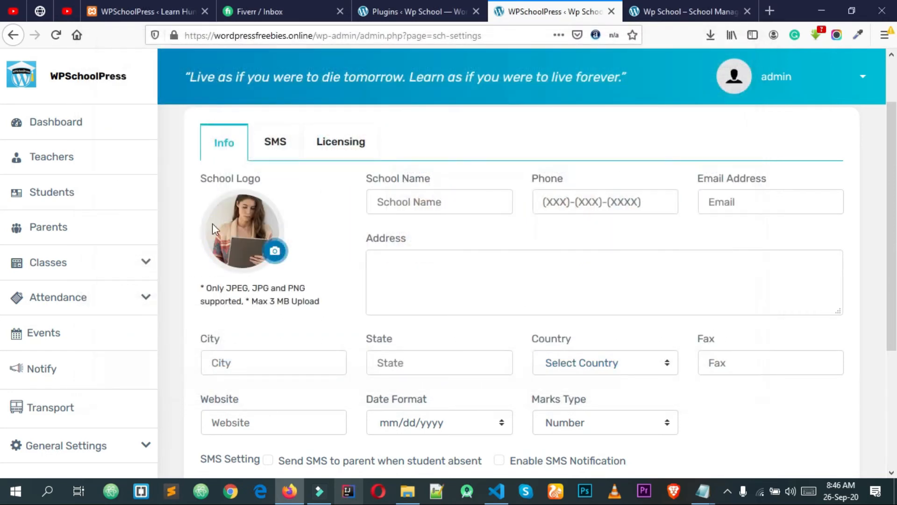
Save the school settings so Data Saved Successfully appears
scroll(285, 239, "down", 2)
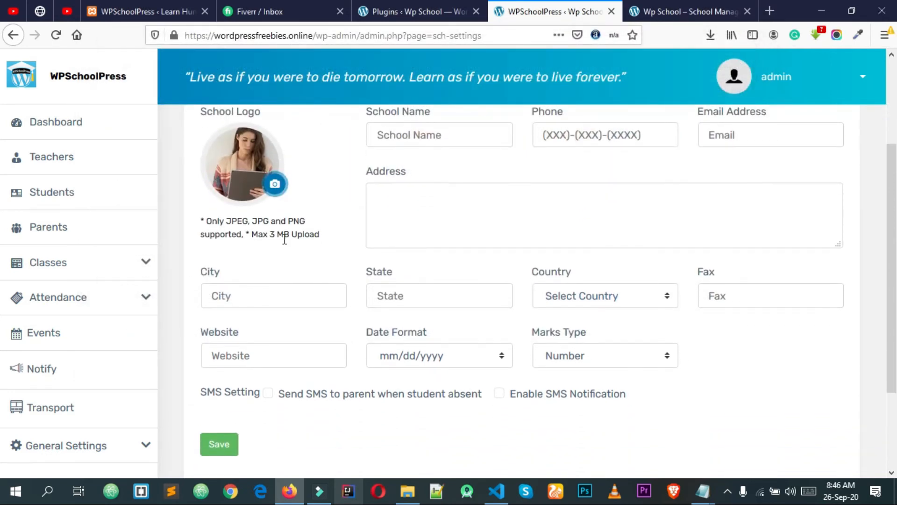
left_click(270, 297)
left_click(377, 222)
left_click(221, 445)
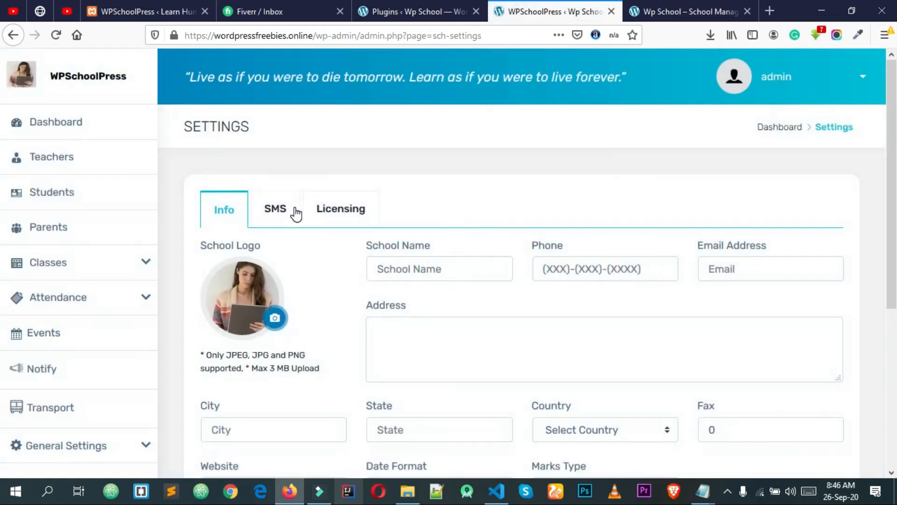
left_click(294, 210)
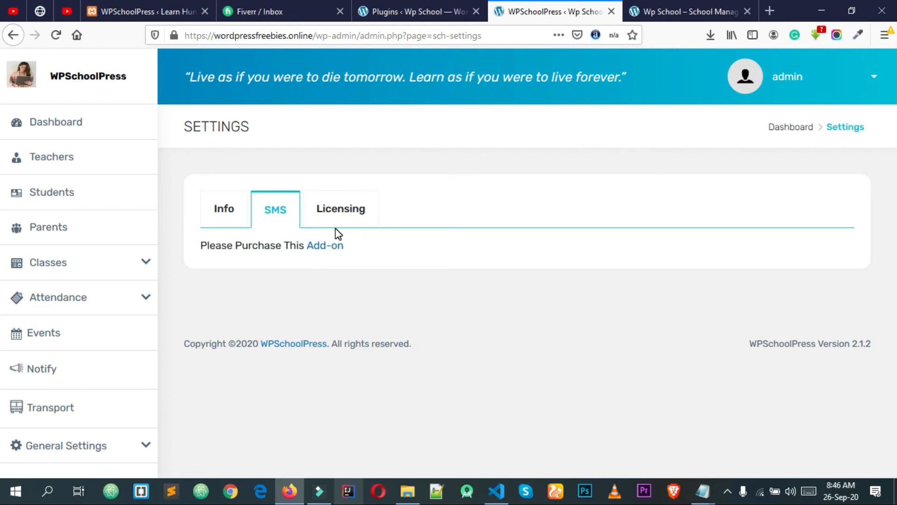
left_click(341, 213)
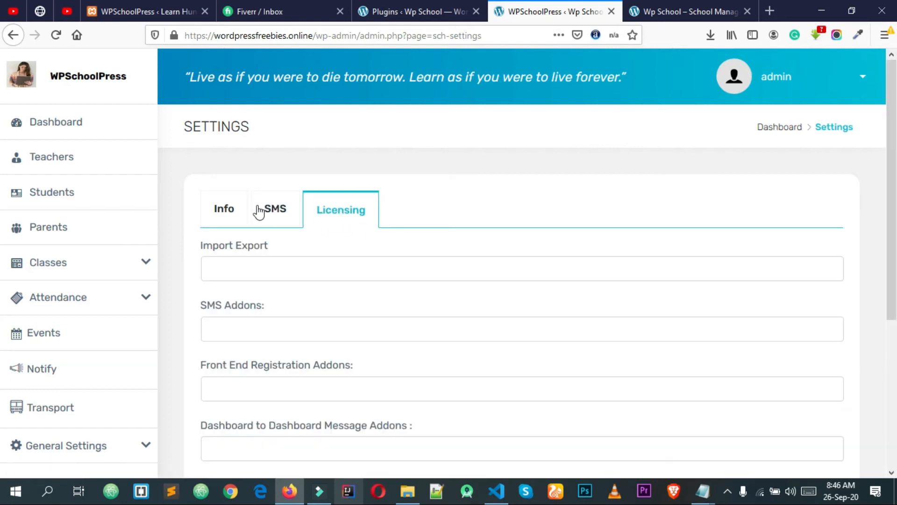
left_click(240, 208)
scroll(360, 206, "down", 2)
left_click(355, 156)
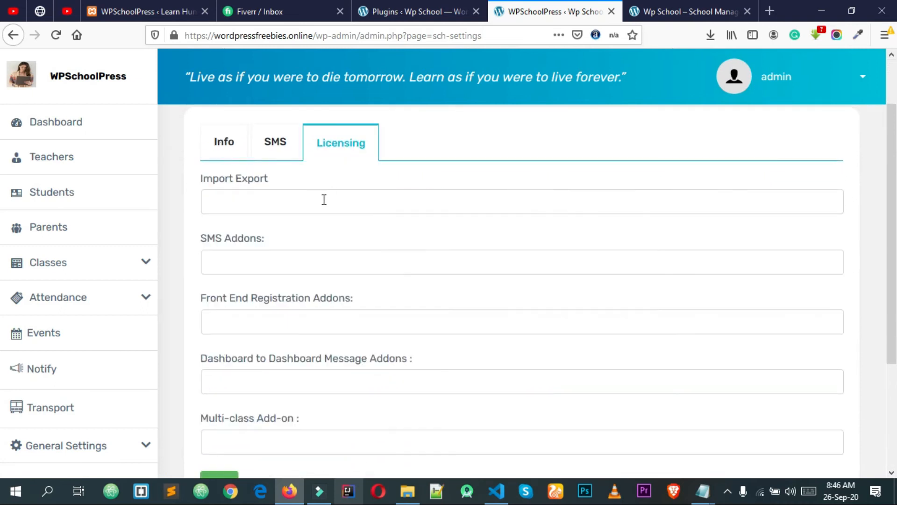
left_click(268, 155)
left_click(240, 215)
scroll(187, 328, "down", 5)
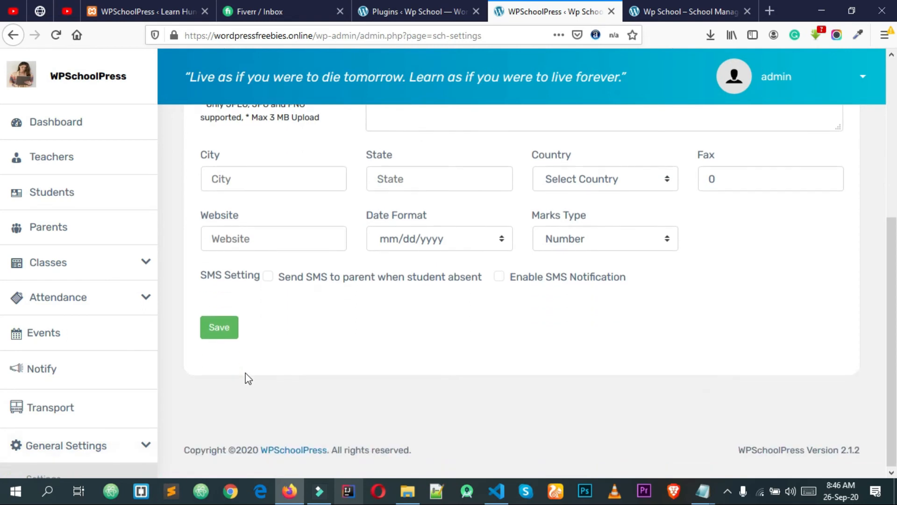
scroll(123, 389, "down", 3)
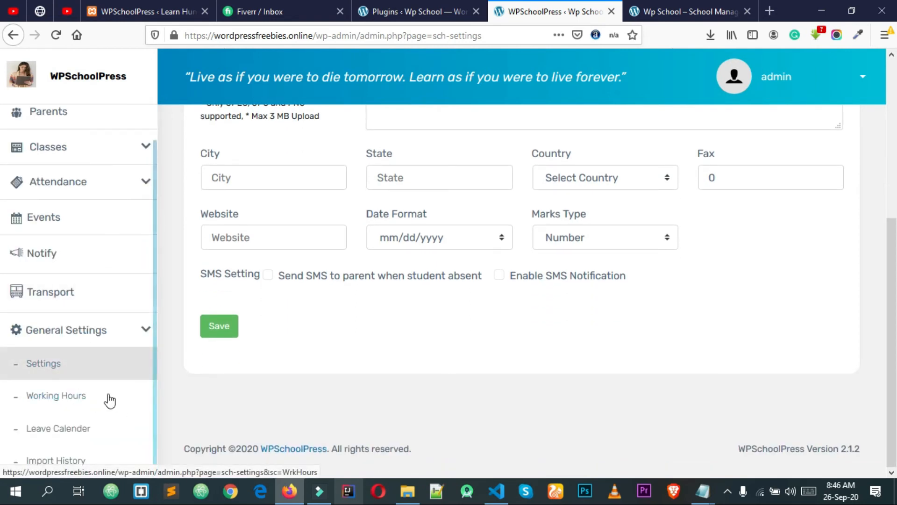
scroll(110, 401, "up", 3)
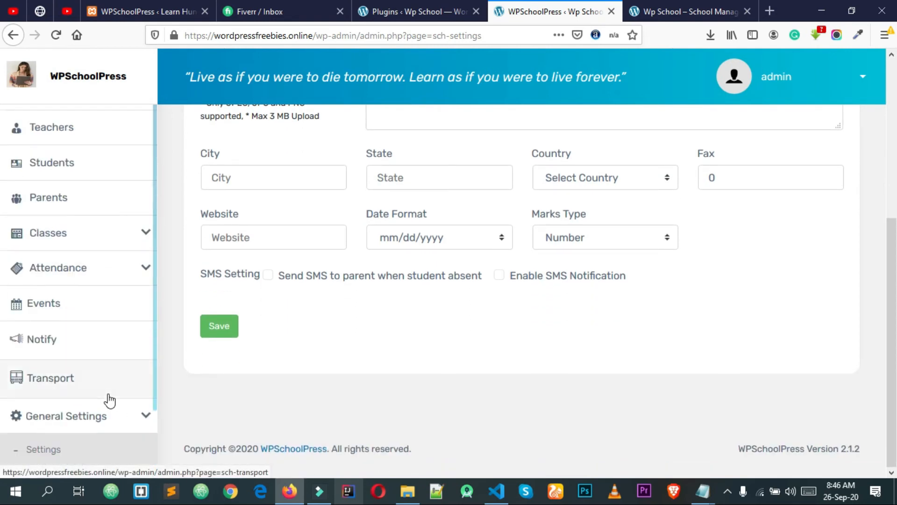
left_click(146, 235)
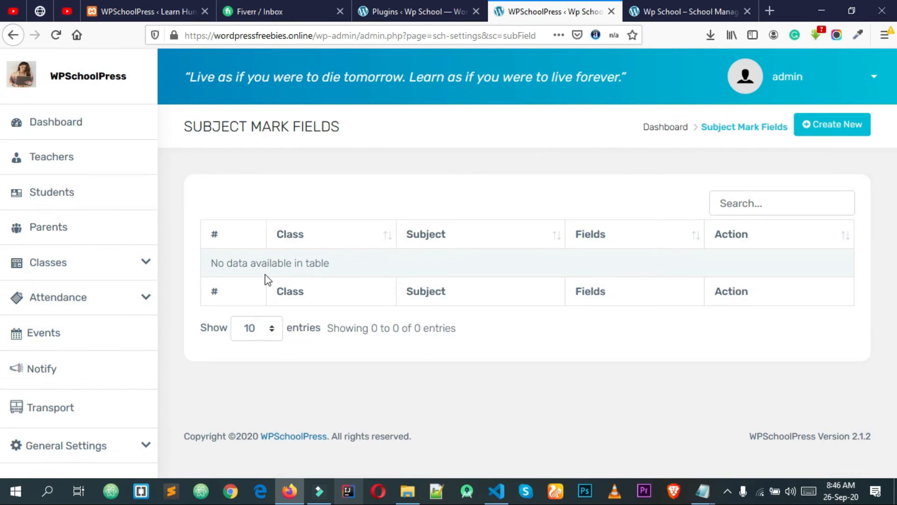
Create a new subject mark field with Class Standard 4 and Subject Bangla
left_click(847, 132)
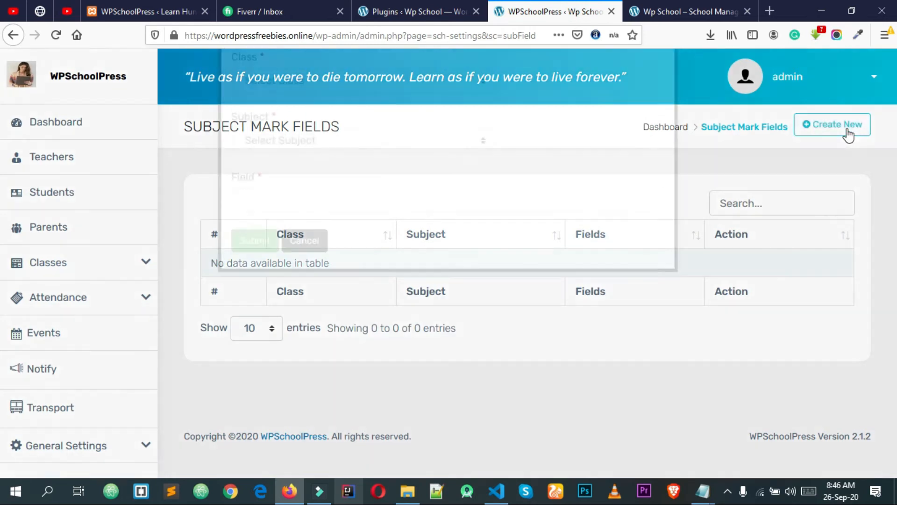
left_click(277, 219)
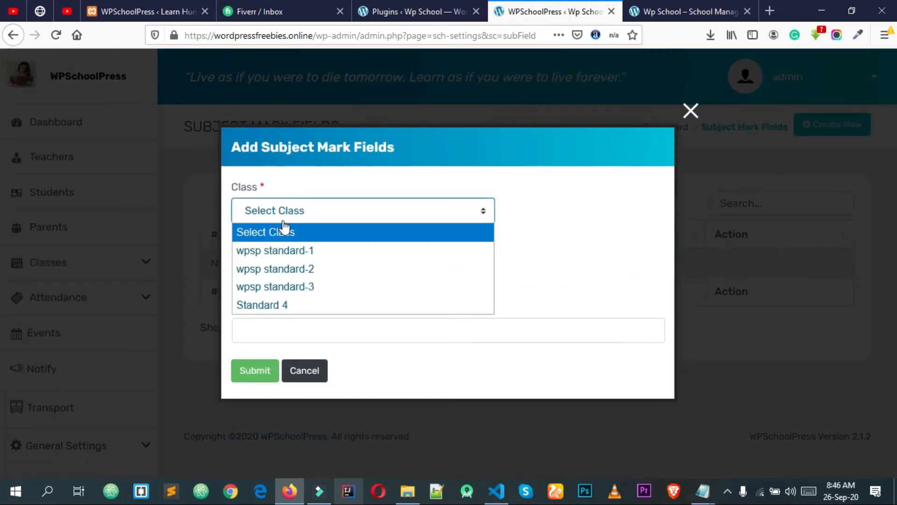
left_click(283, 304)
left_click(279, 272)
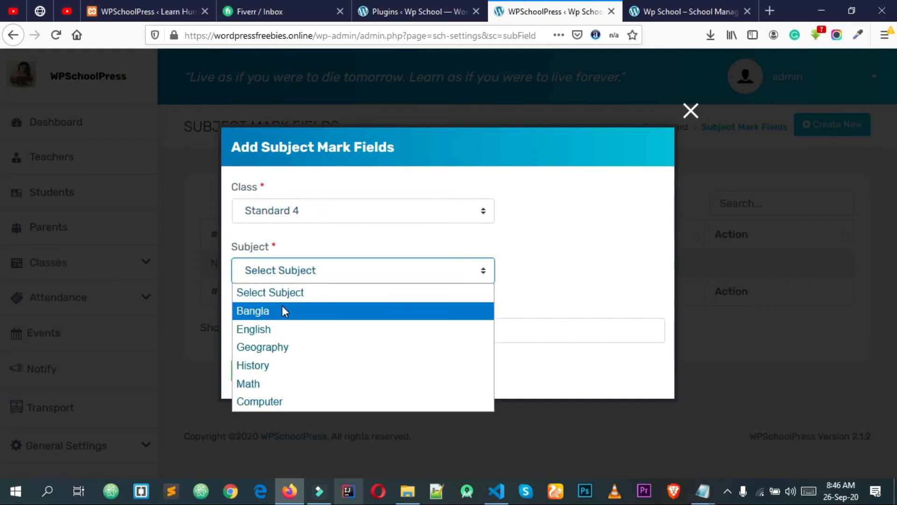
left_click(281, 307)
left_click(288, 325)
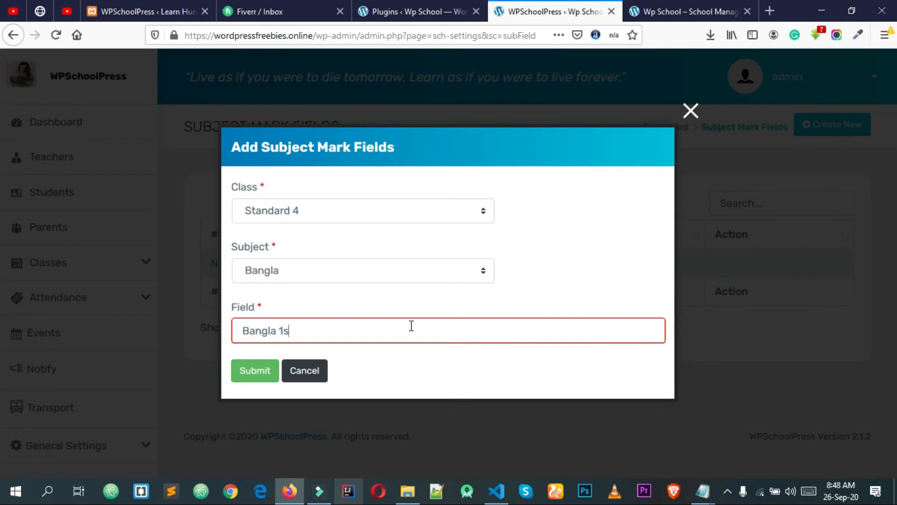
Submit the Bangla 1st mark field, try editing it, and dismiss the 'something went wrong' warning
left_click(256, 380)
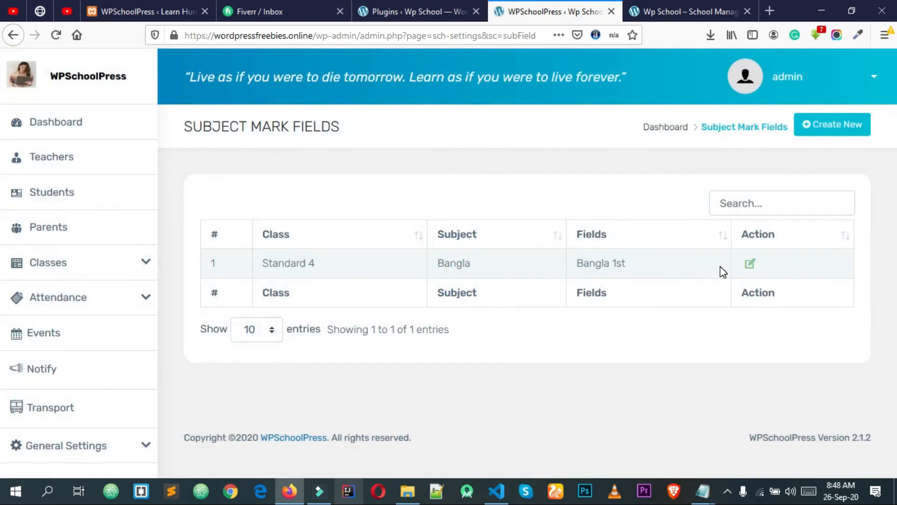
left_click(750, 264)
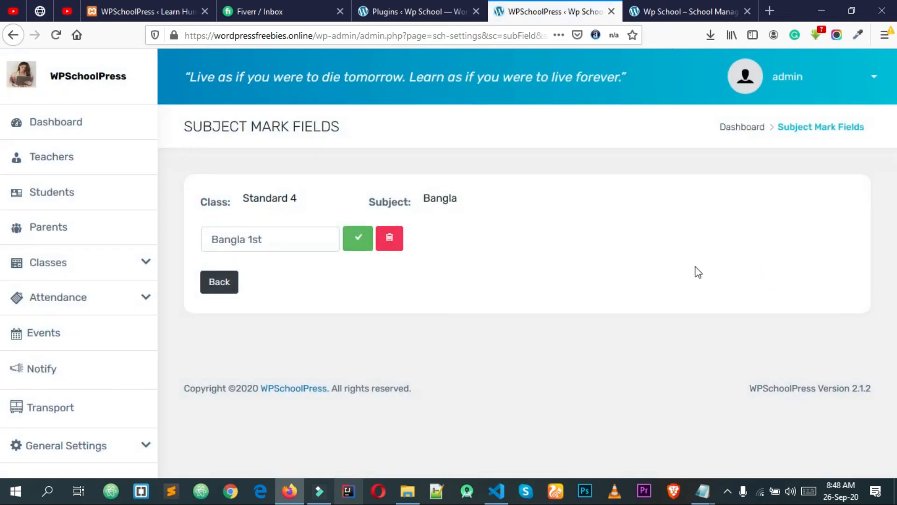
left_click(362, 239)
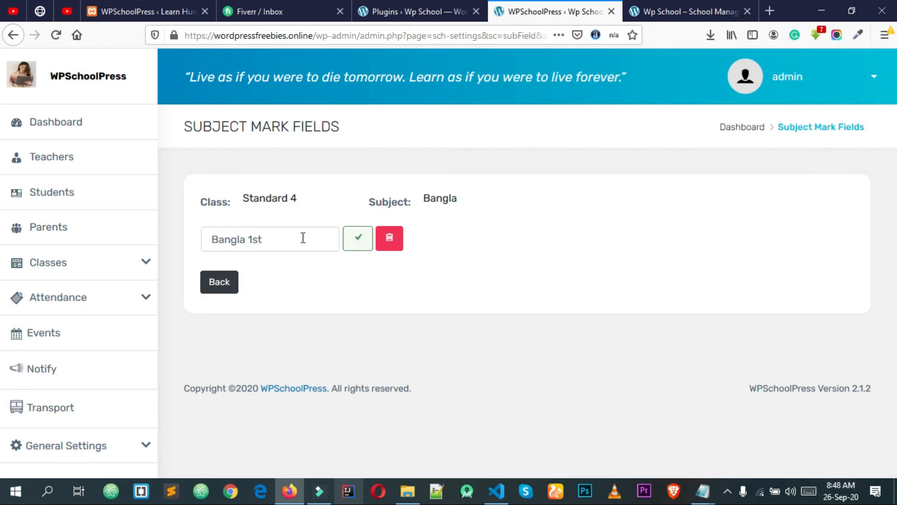
left_click(303, 238)
left_click(357, 242)
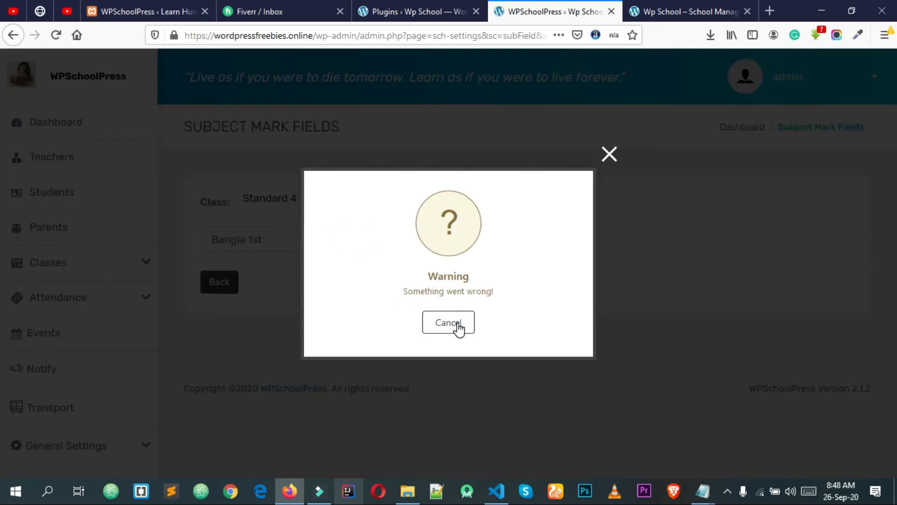
left_click(611, 157)
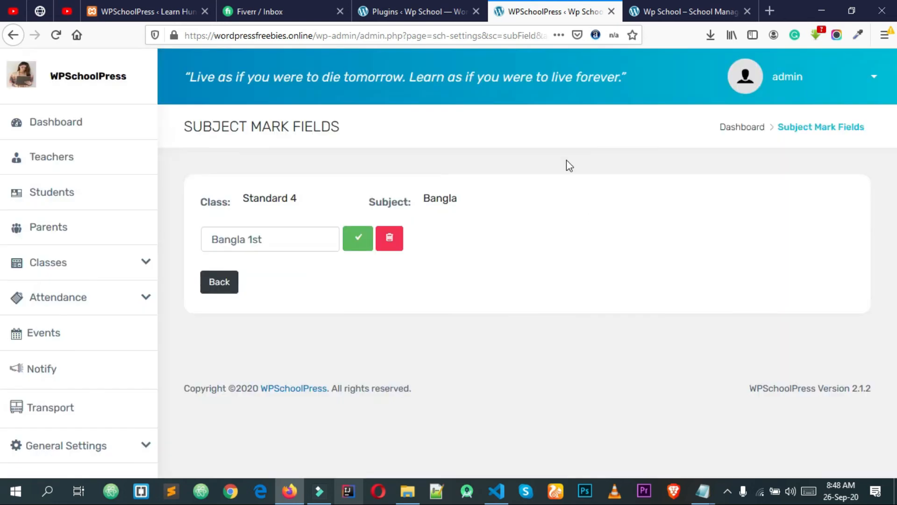
Go to Classes > Marks in the sidebar
left_click(129, 269)
scroll(106, 315, "down", 2)
left_click(76, 314)
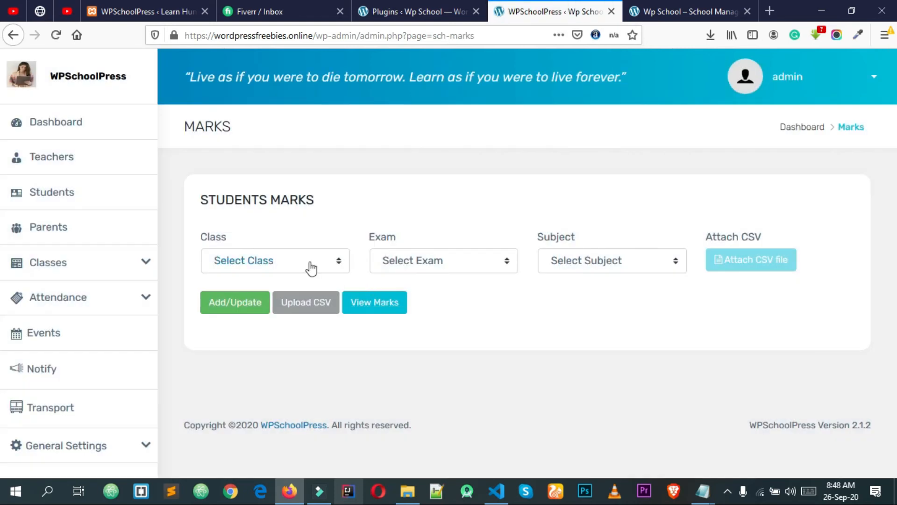
Choose Standard 4 on the Marks page and dismiss the create-exam alert
left_click(311, 269)
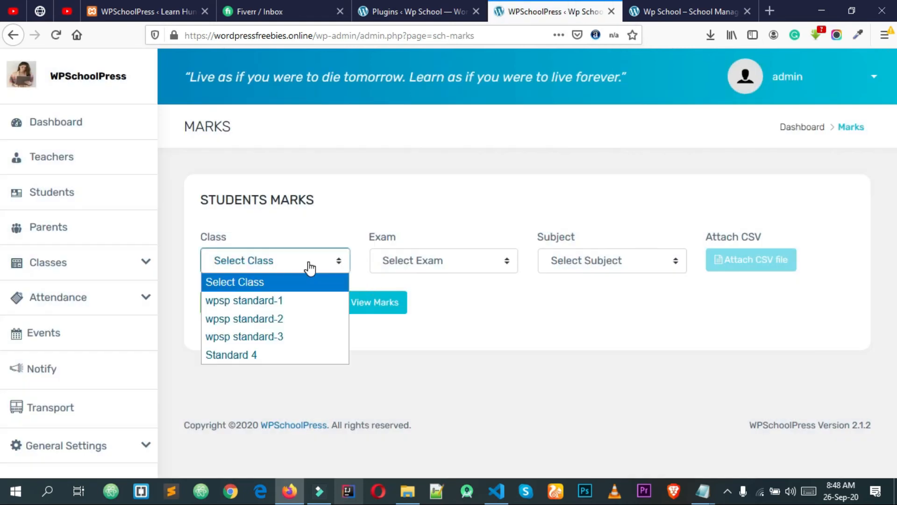
left_click(264, 356)
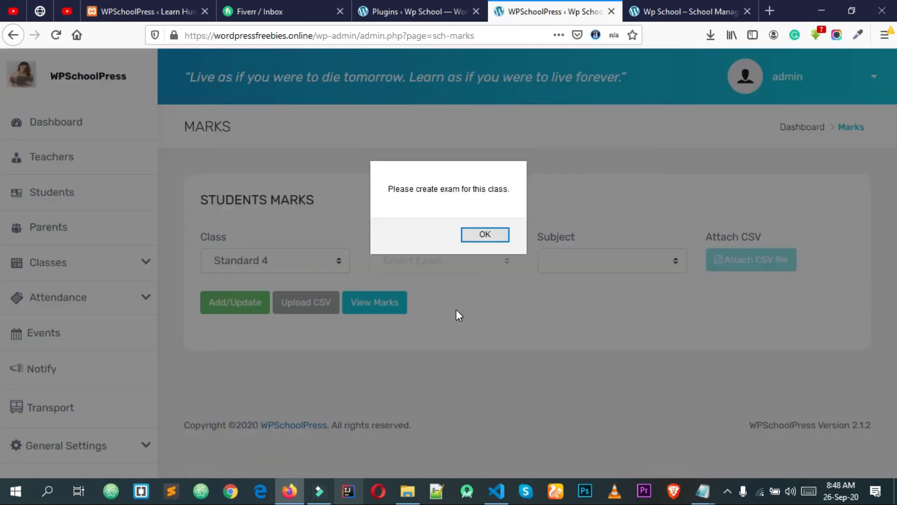
left_click(485, 235)
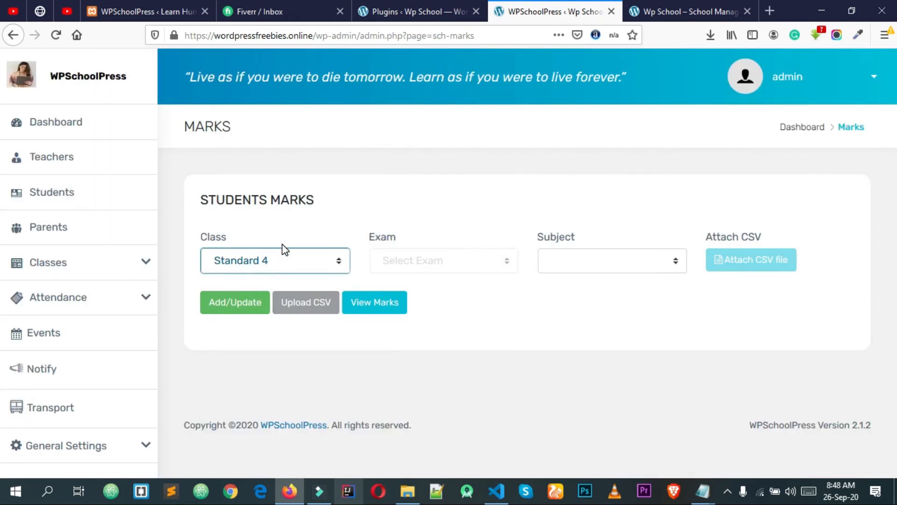
Go to Classes > Exams in the sidebar
left_click(146, 303)
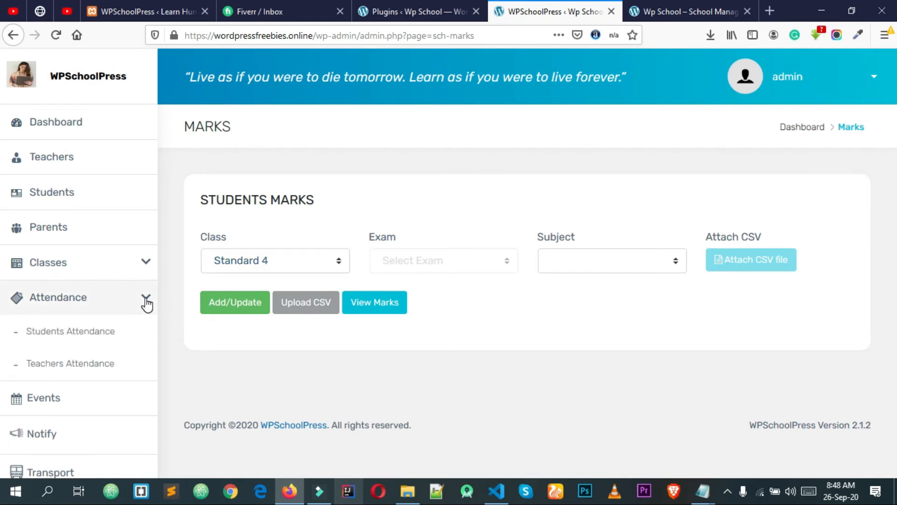
left_click(145, 263)
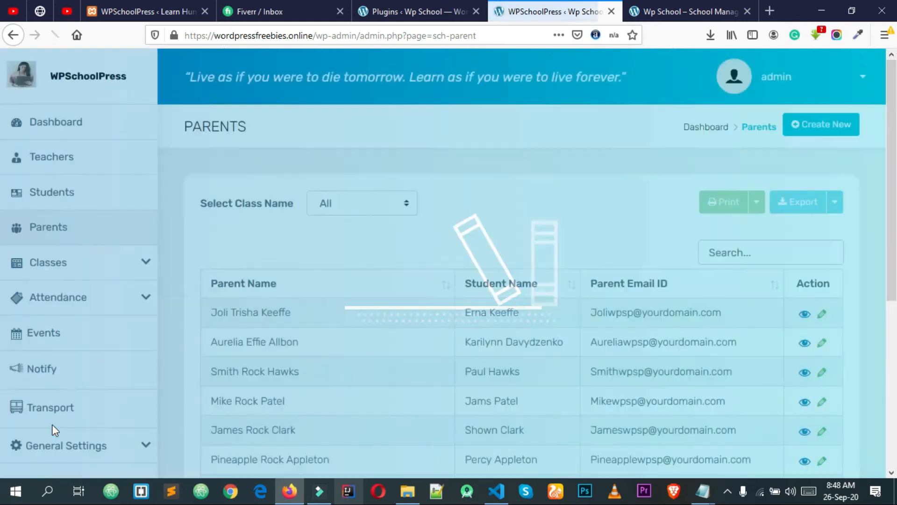
scroll(55, 427, "down", 4)
left_click(130, 266)
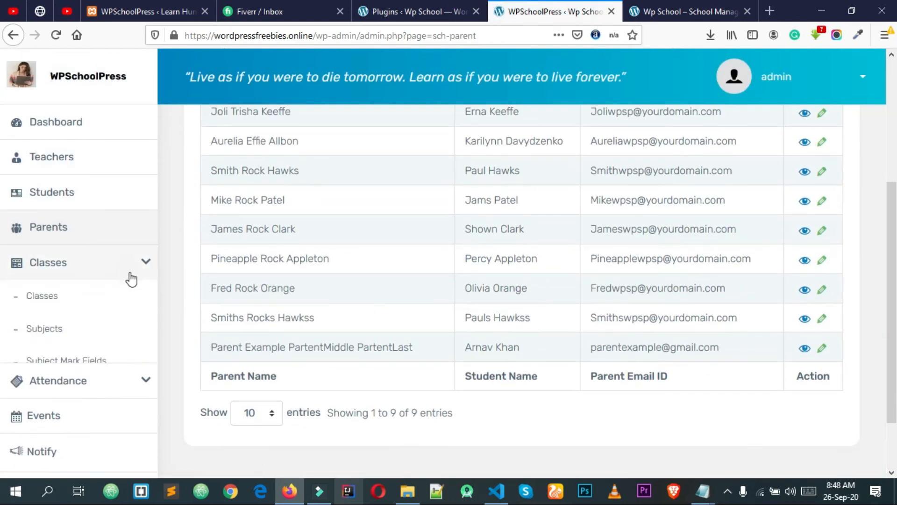
scroll(93, 360, "down", 2)
left_click(65, 333)
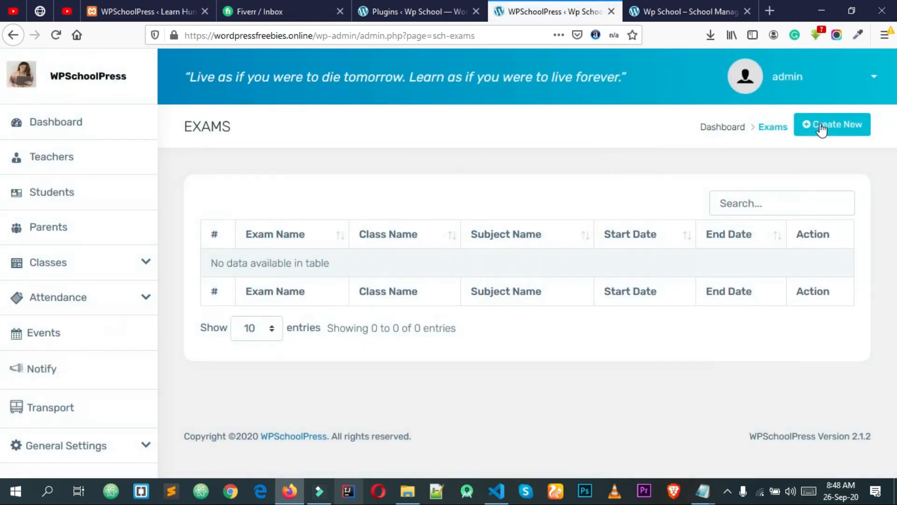
Start a new exam for Standard 4 named Winter Season
left_click(819, 132)
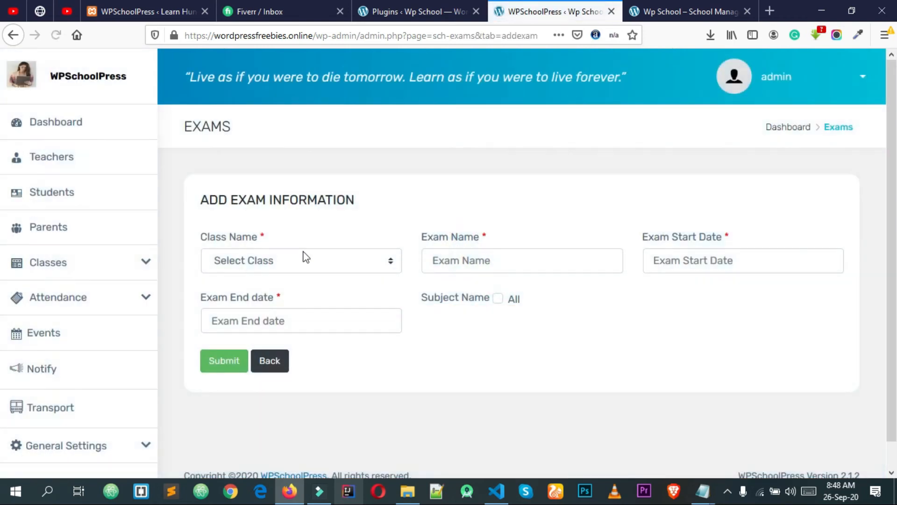
left_click(305, 257)
left_click(259, 352)
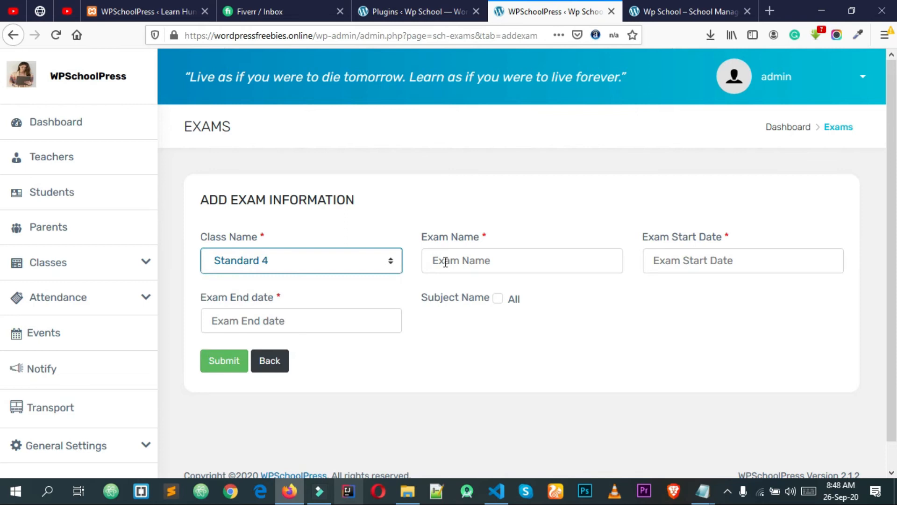
left_click(460, 255)
type("Winter Season")
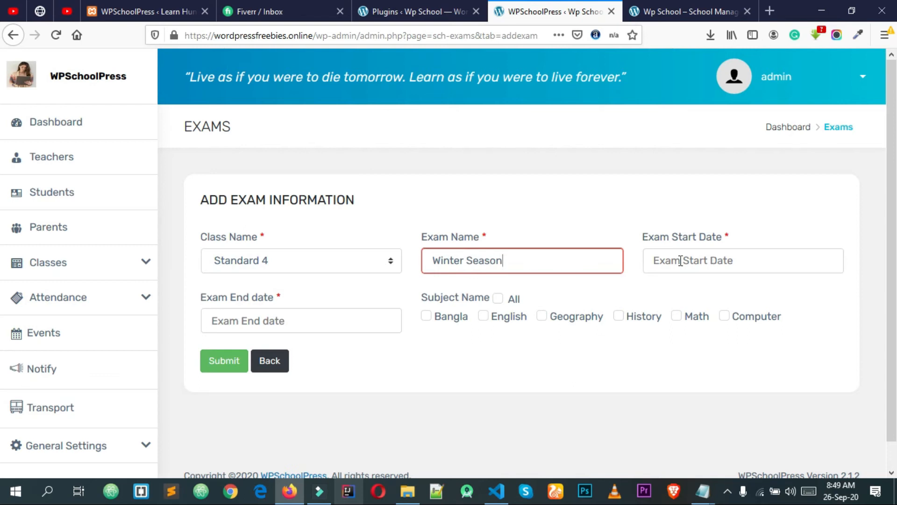
Set the exam dates from 12/09/2020 to 12/23/2020 and save the exam
left_click(701, 267)
left_click(773, 291)
left_click(773, 290)
left_click(773, 291)
left_click(774, 290)
left_click(655, 290)
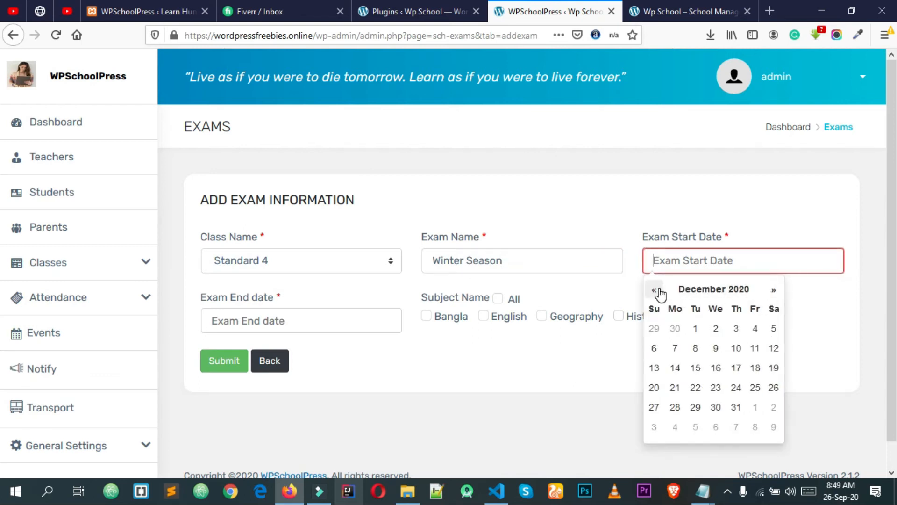
left_click(715, 349)
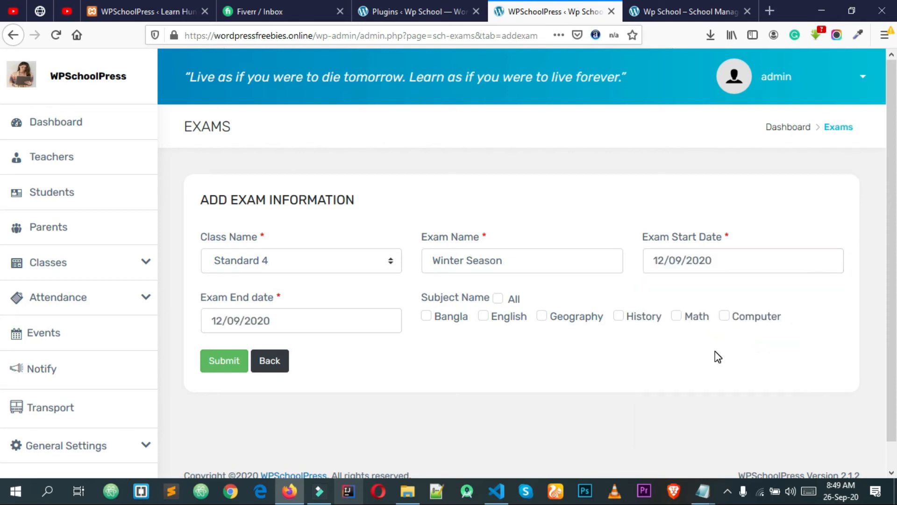
left_click(263, 320)
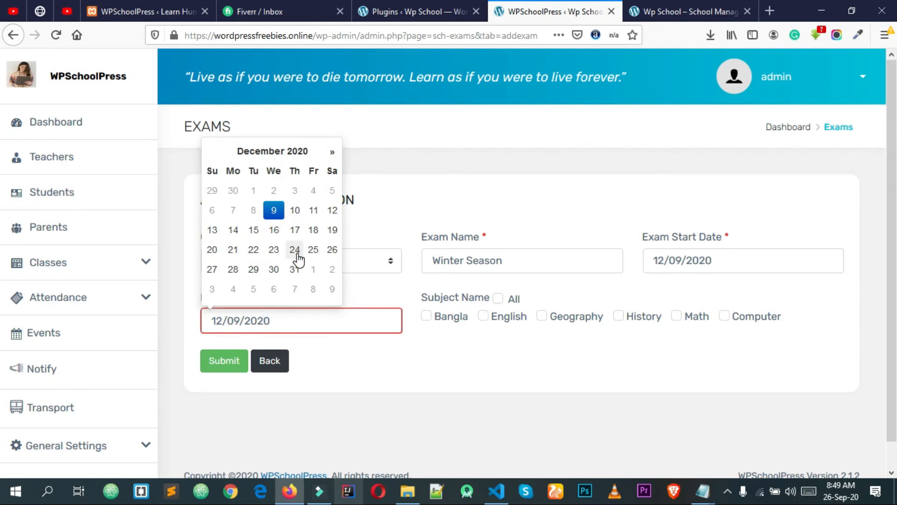
left_click(273, 252)
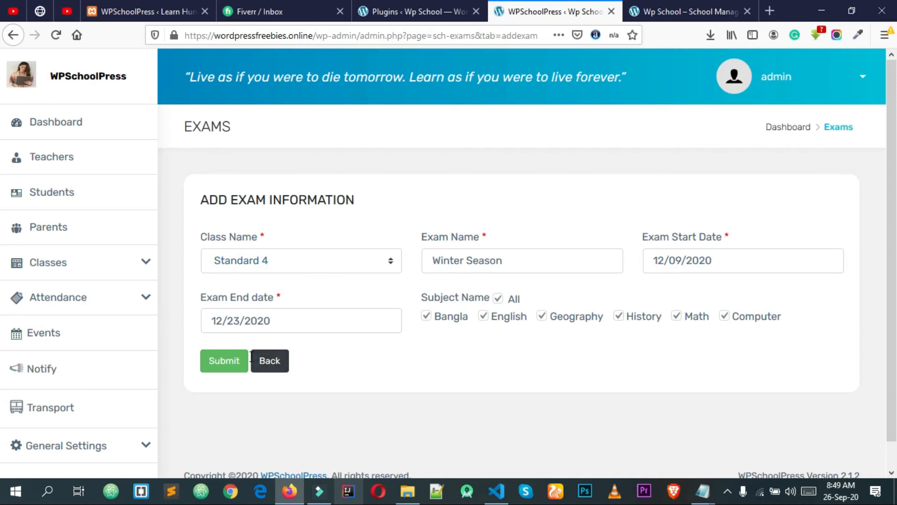
left_click(221, 366)
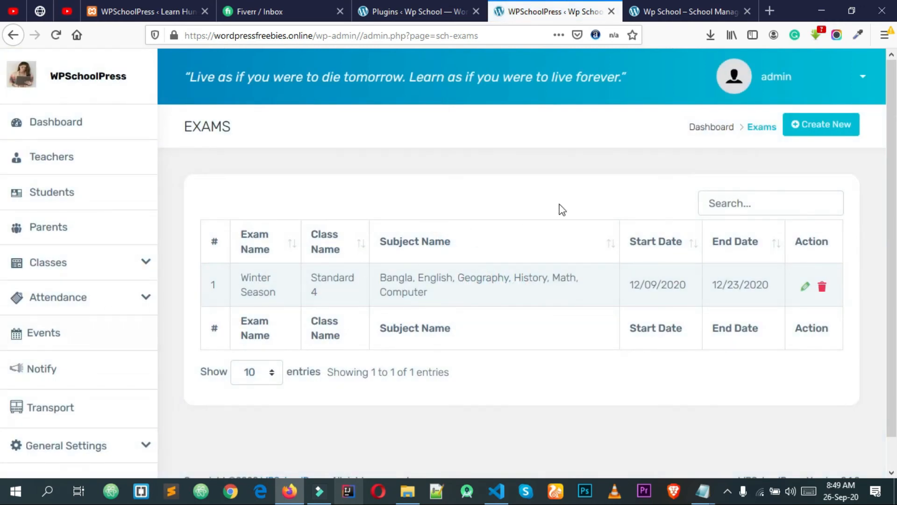
scroll(564, 229, "down", 2)
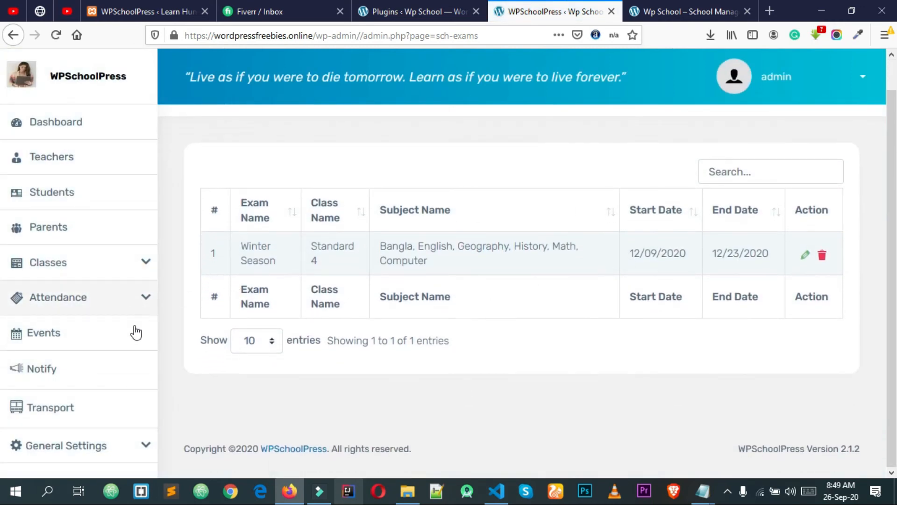
left_click(142, 270)
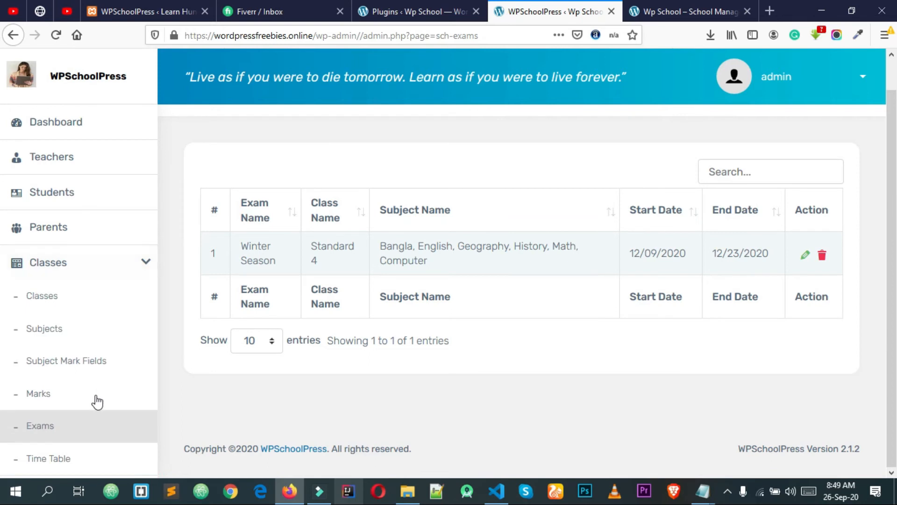
scroll(97, 401, "down", 3)
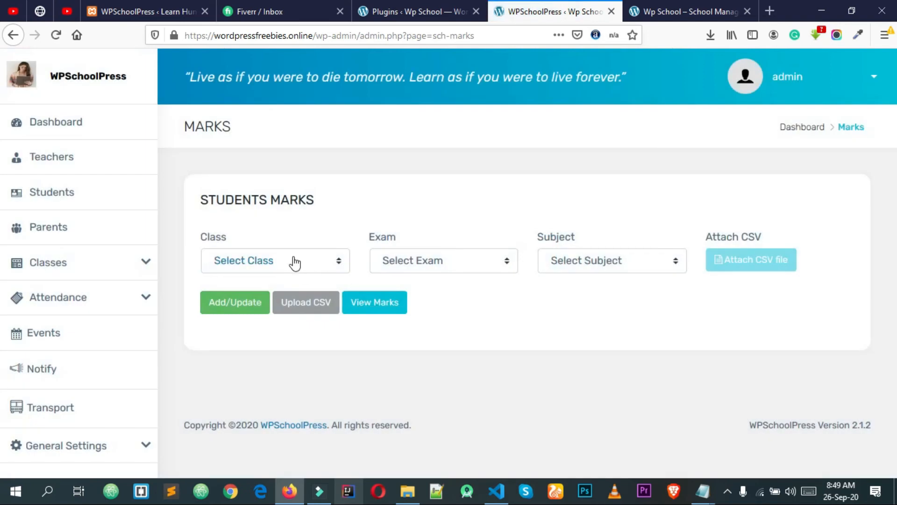
Load the marks table for Standard 4, Winter Season exam, Bangla subject
left_click(292, 260)
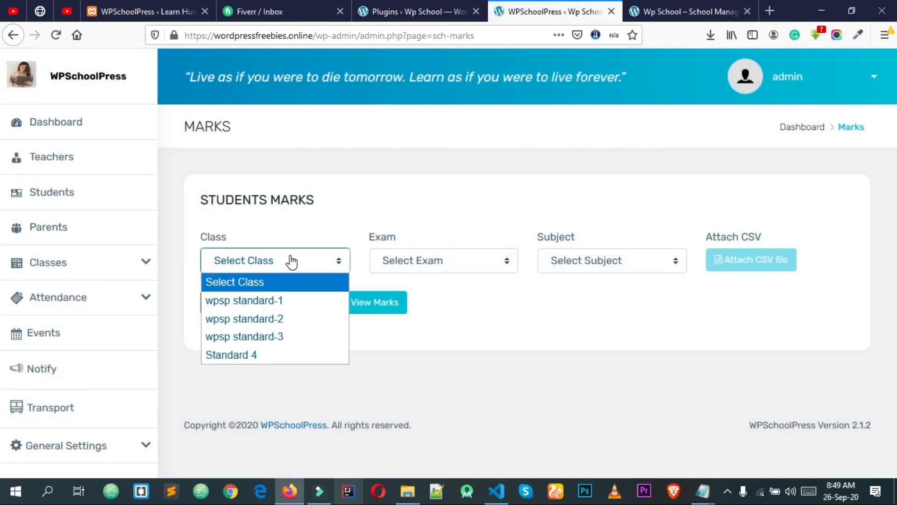
left_click(279, 354)
left_click(449, 267)
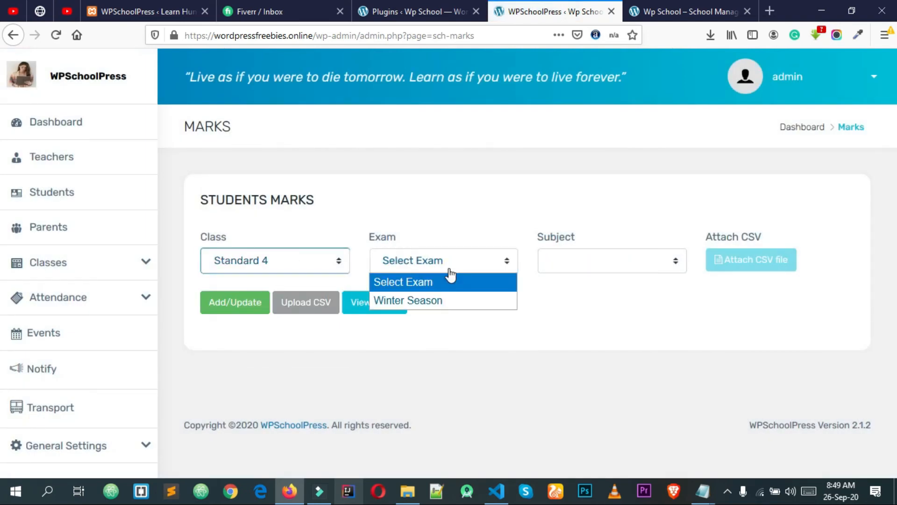
left_click(440, 298)
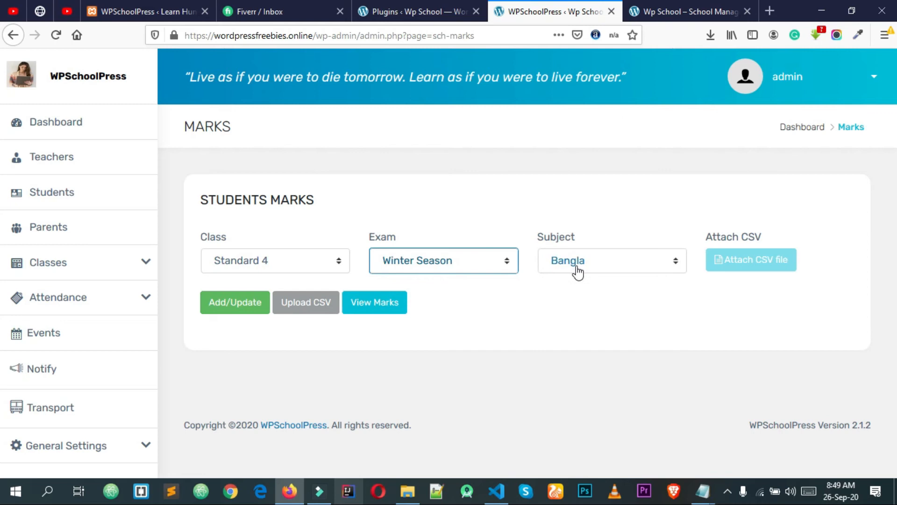
left_click(578, 272)
left_click(578, 287)
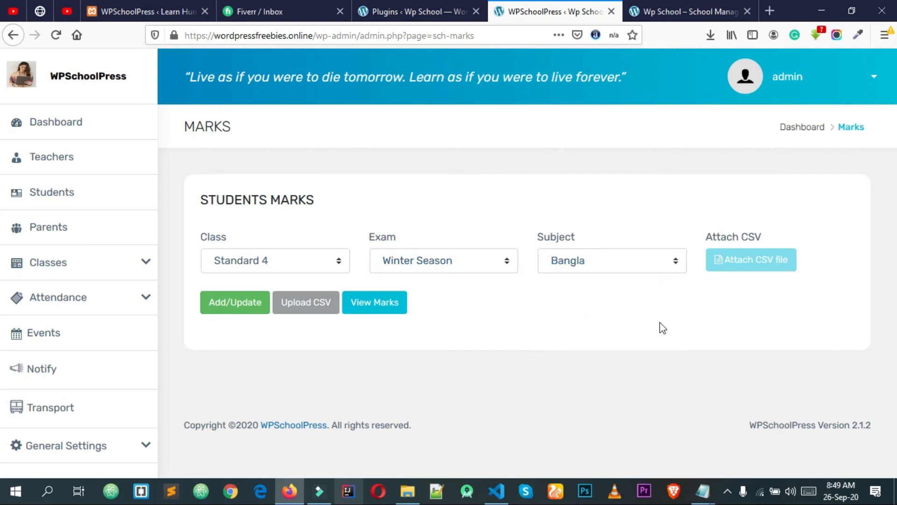
left_click(232, 305)
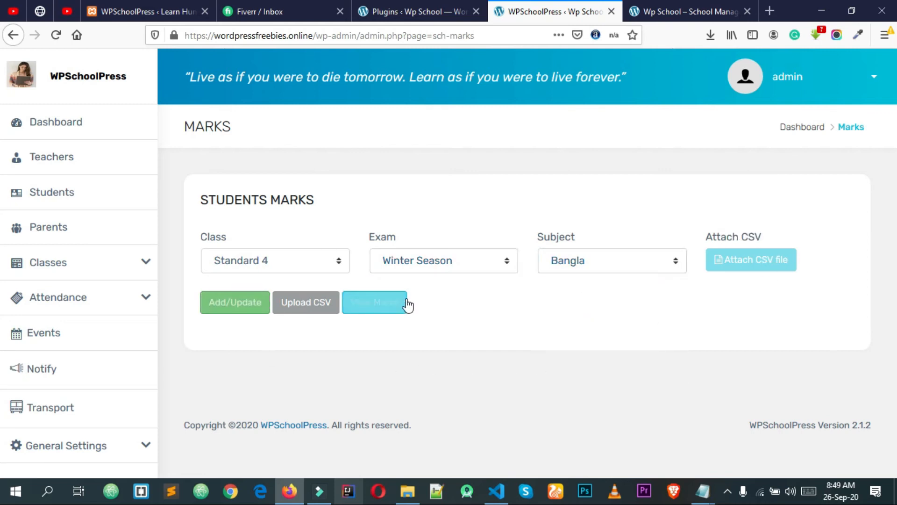
left_click(236, 307)
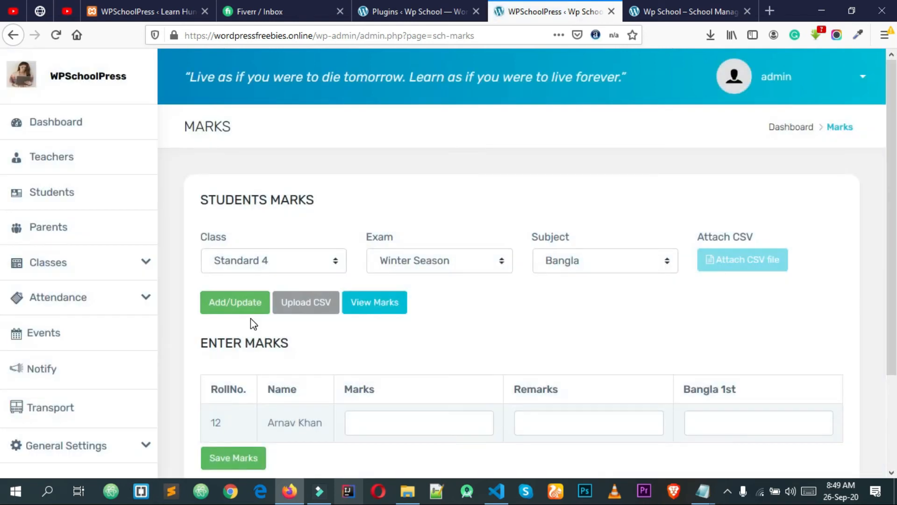
Look over the student's mark and remarks fields without entering anything
scroll(332, 380, "down", 2)
left_click(374, 357)
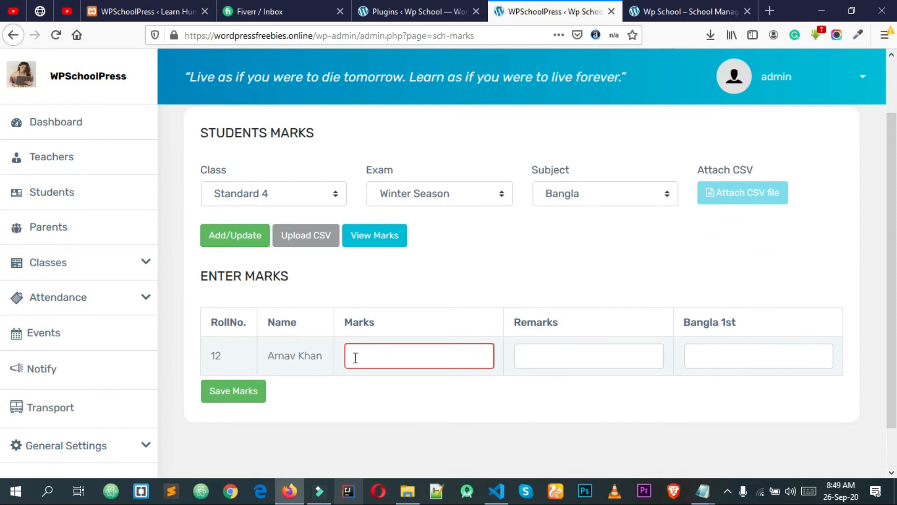
left_click(558, 355)
left_click(705, 359)
left_click(474, 376)
left_click(471, 361)
left_click(556, 350)
left_click(447, 381)
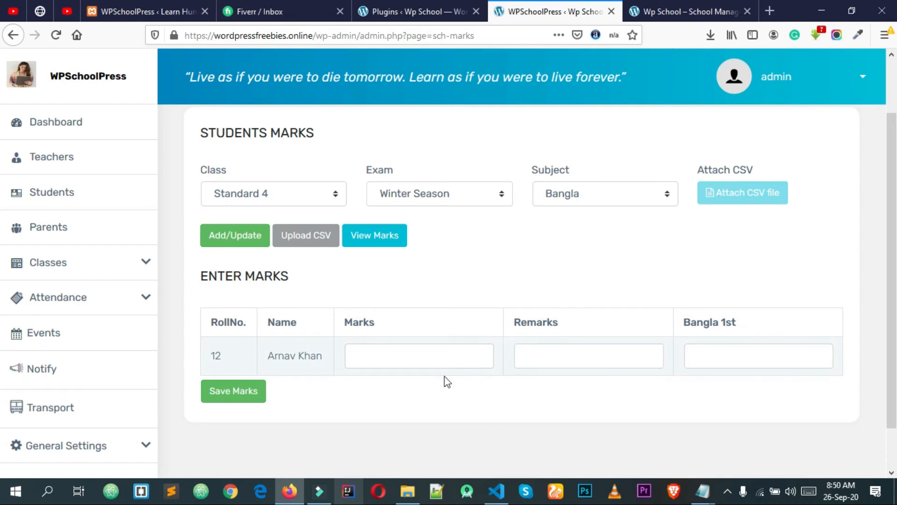
scroll(354, 362, "down", 1)
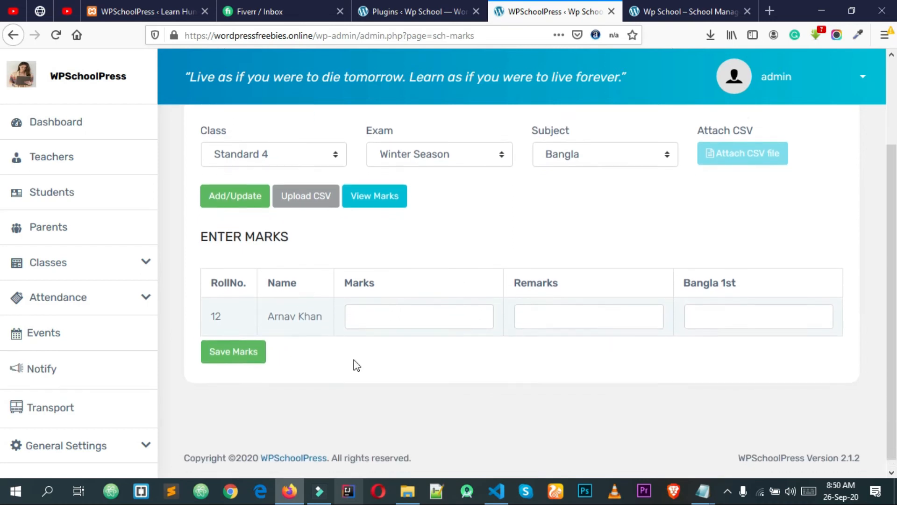
scroll(327, 346, "up", 3)
Expand the Attendance and Classes sections of the sidebar
left_click(148, 299)
left_click(141, 267)
scroll(101, 395, "down", 5)
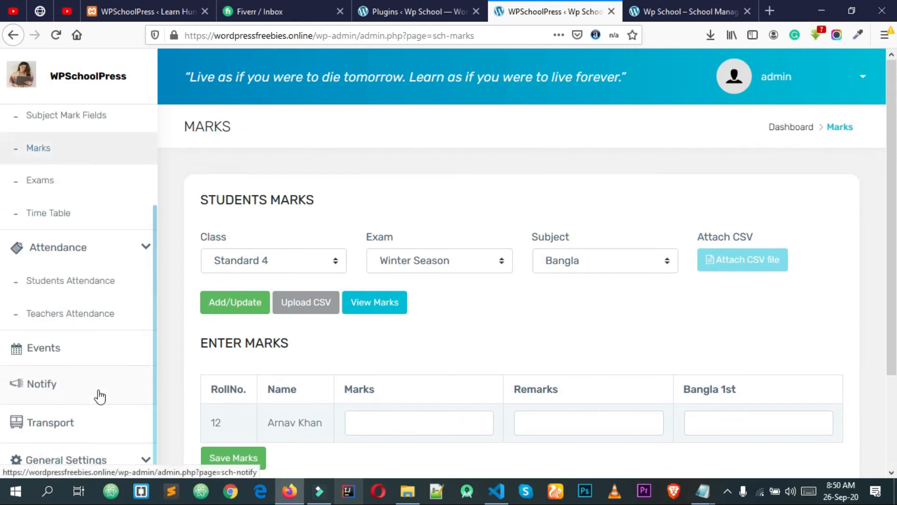
scroll(125, 291, "up", 2)
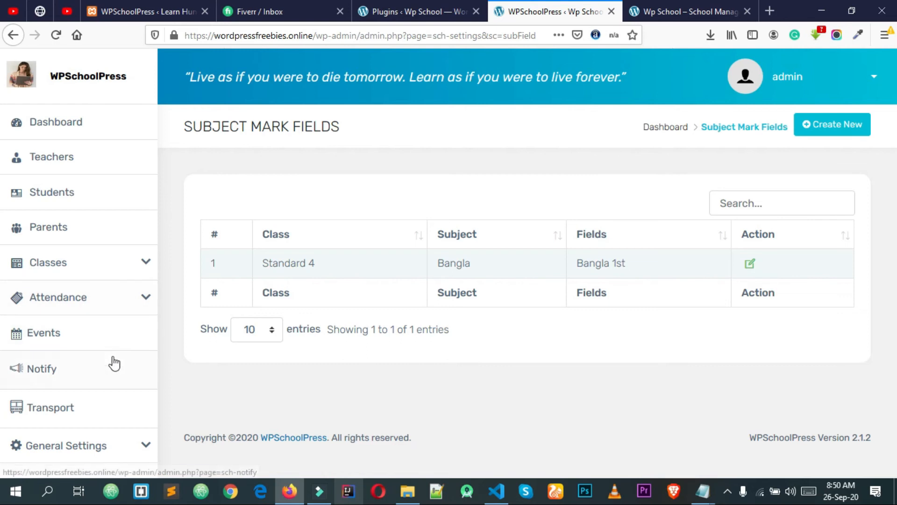
Go to Attendance > Students Attendance in the sidebar
left_click(106, 307)
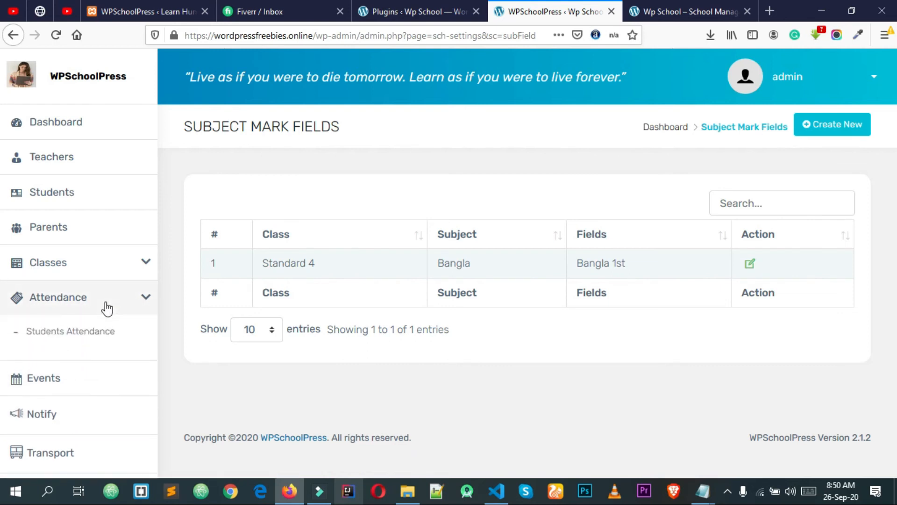
left_click(88, 334)
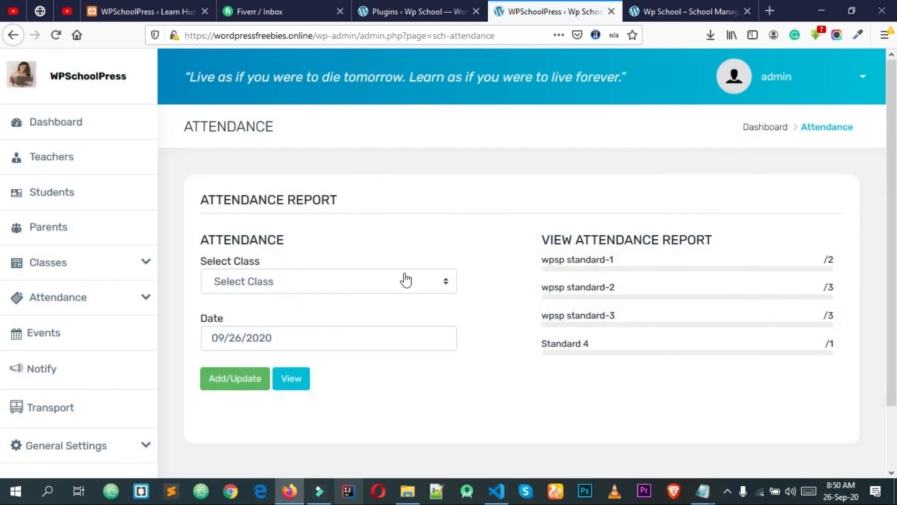
left_click(253, 287)
left_click(239, 376)
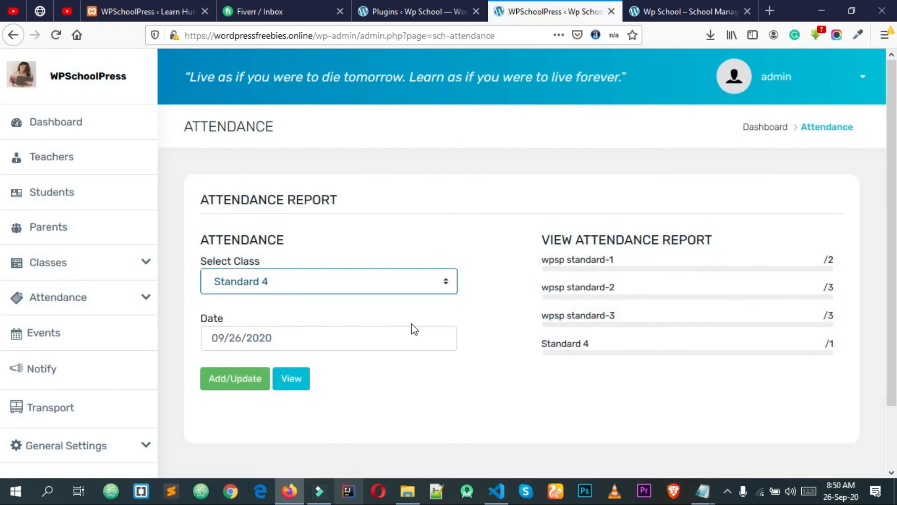
left_click(231, 381)
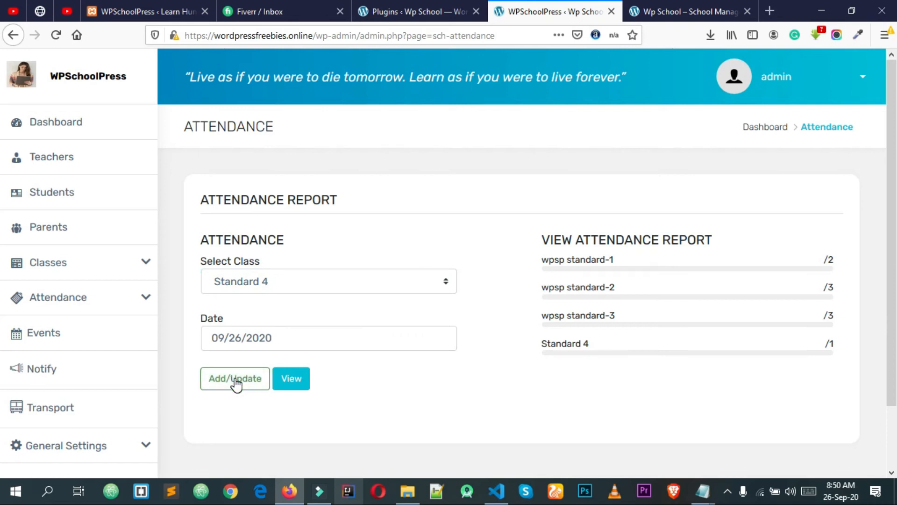
left_click(236, 382)
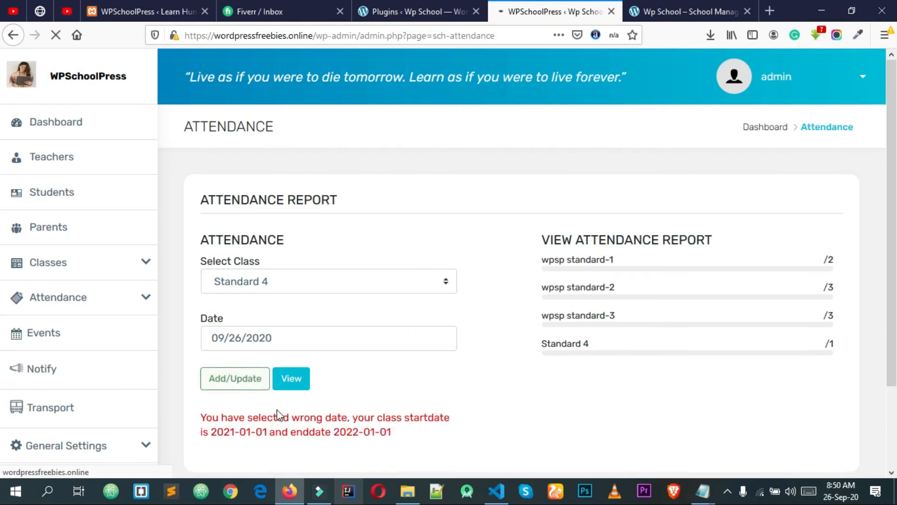
left_click(299, 378)
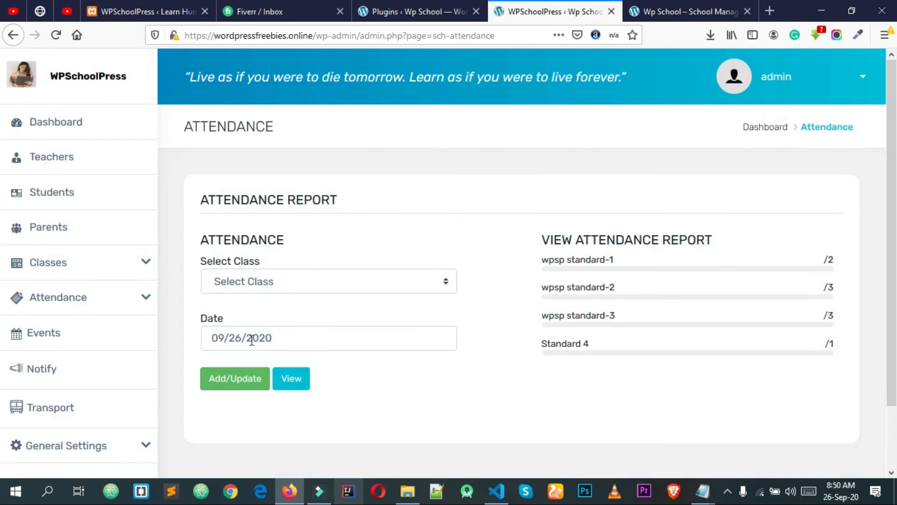
left_click(251, 341)
left_click(246, 379)
left_click(248, 283)
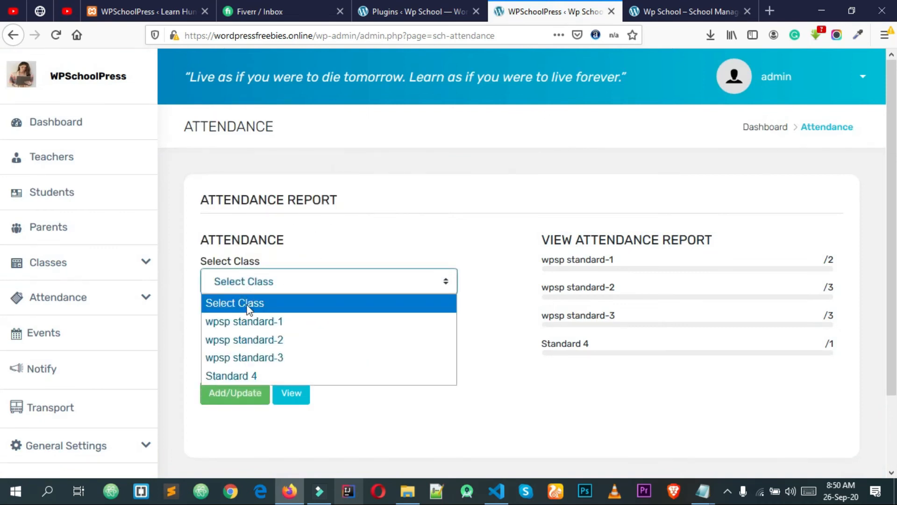
left_click(245, 375)
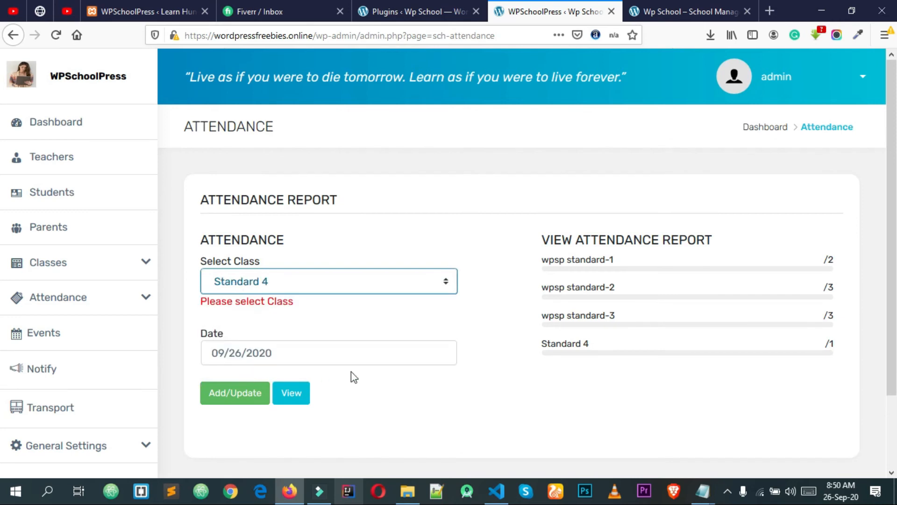
double_click(231, 356)
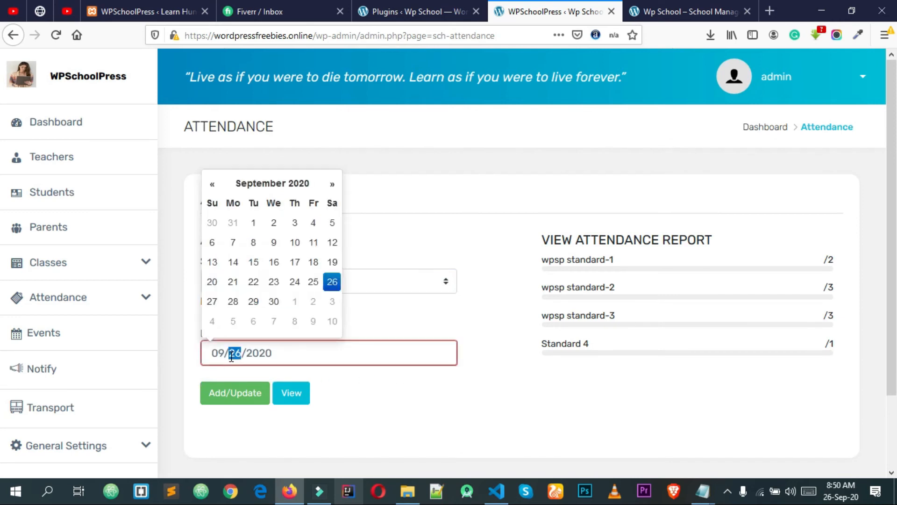
left_click(419, 410)
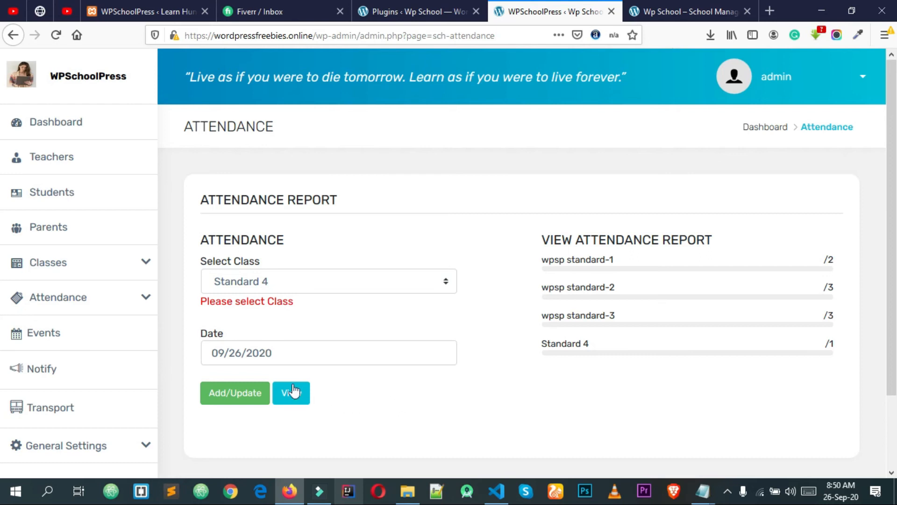
left_click(240, 353)
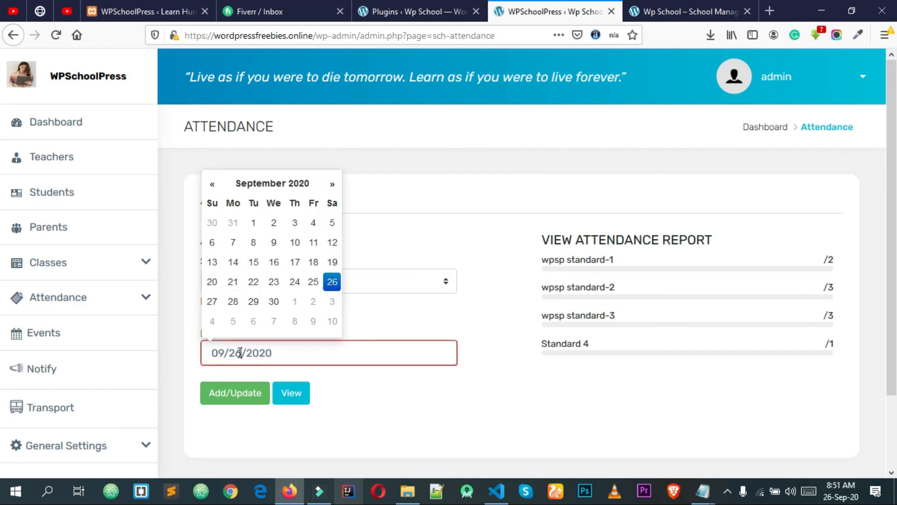
left_click(416, 391)
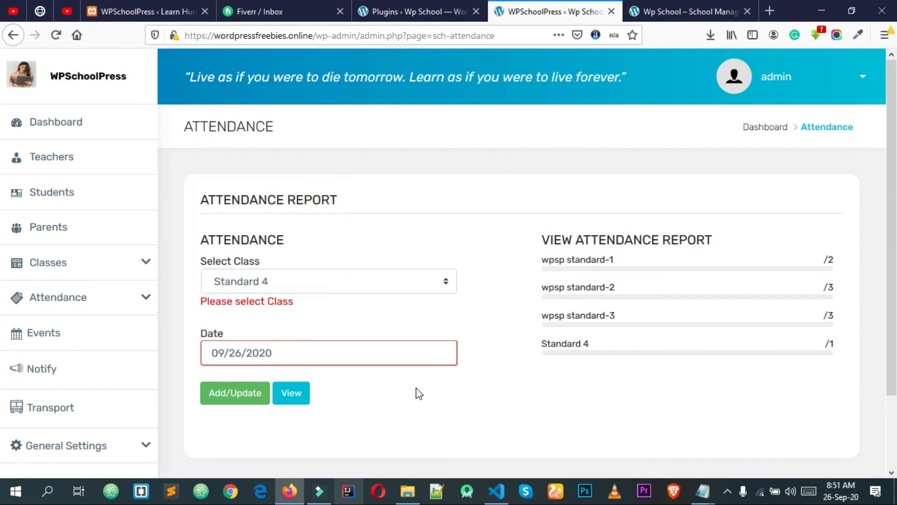
left_click(259, 356)
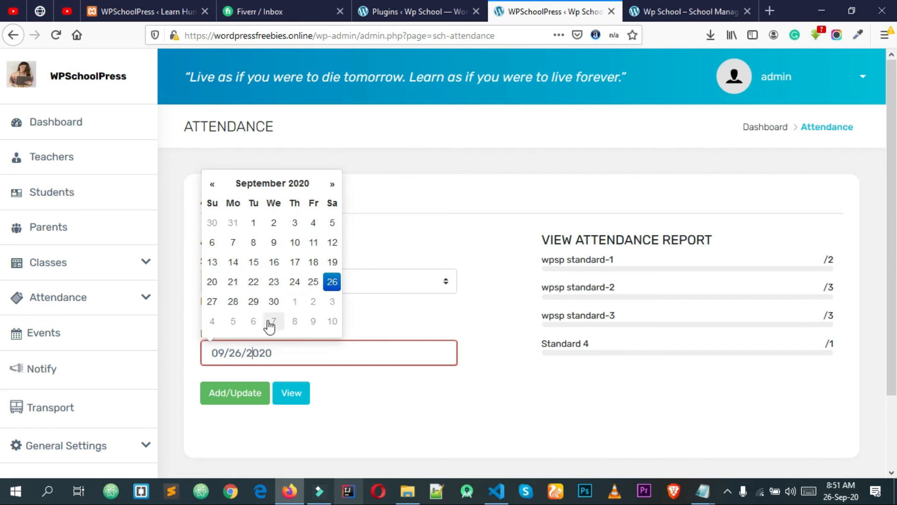
left_click(315, 285)
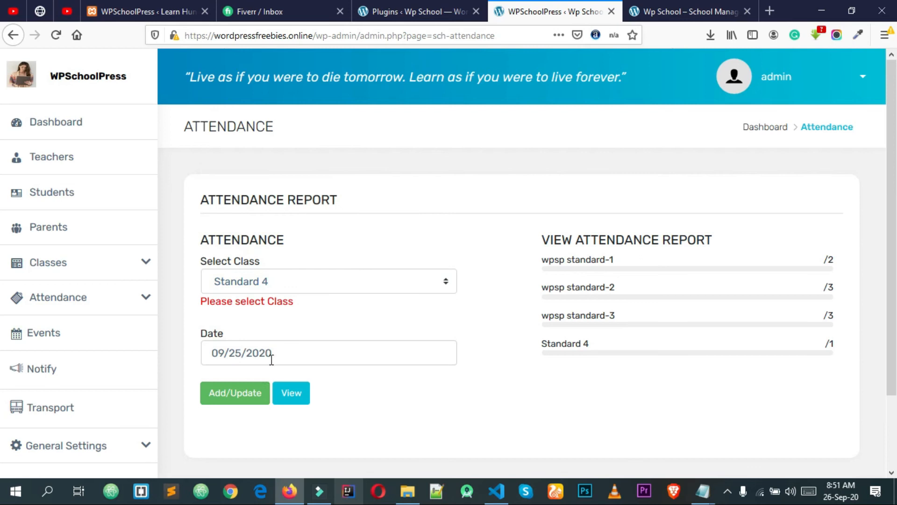
left_click(243, 396)
left_click_drag(560, 261, 597, 265)
left_click(605, 268)
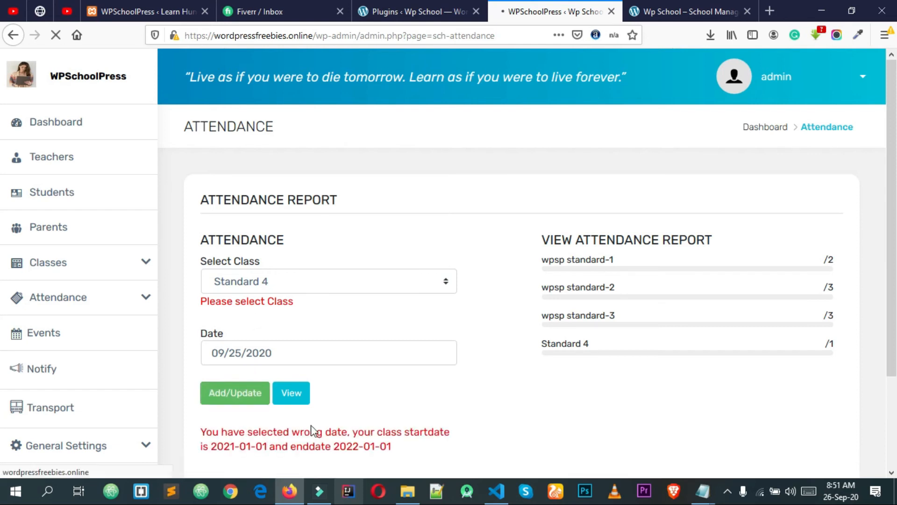
scroll(369, 427, "down", 2)
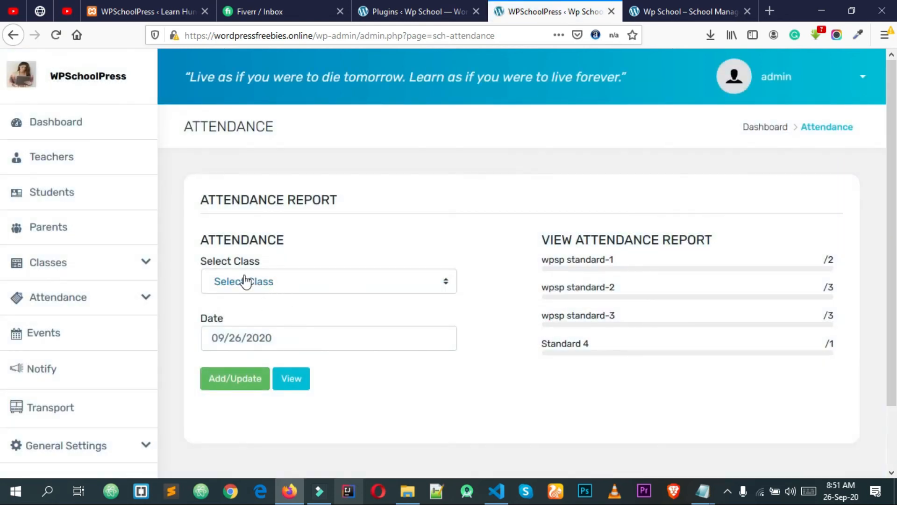
left_click(244, 282)
left_click(240, 374)
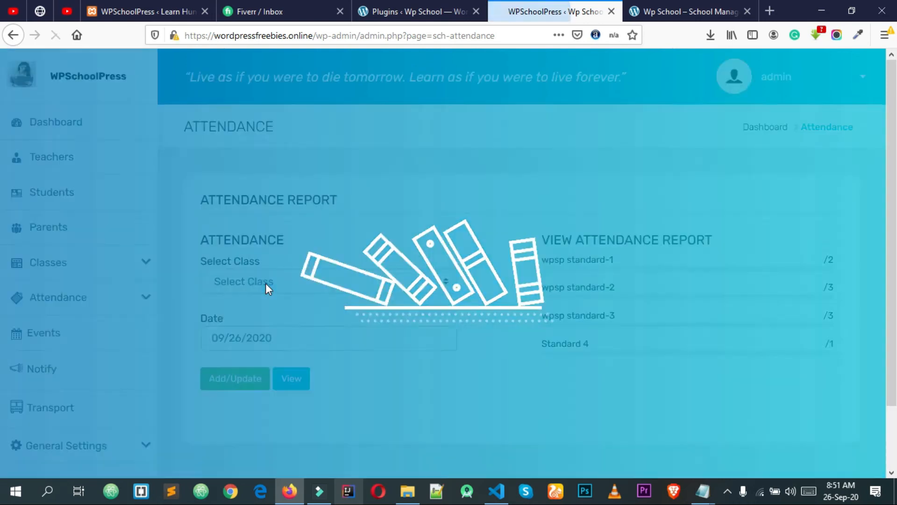
Start a Standard 4 student attendance entry for 2 January 2021
left_click(265, 284)
left_click(246, 375)
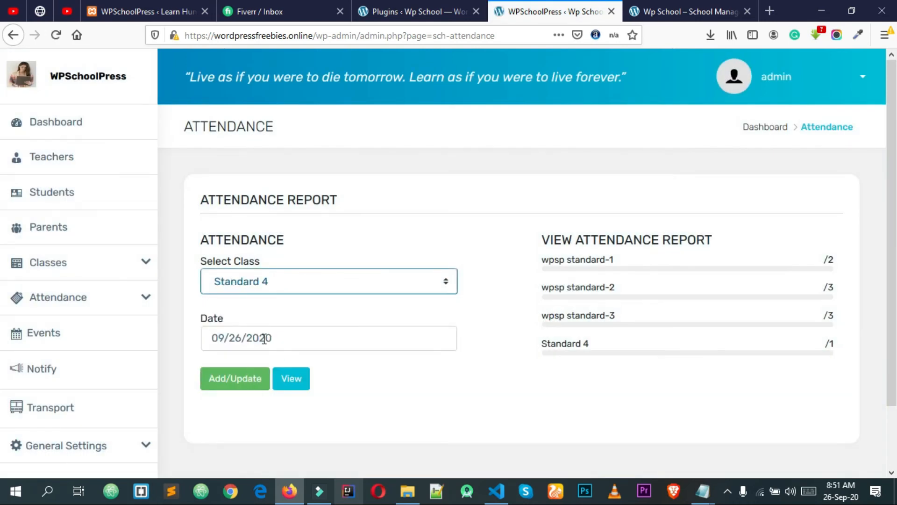
left_click(265, 339)
left_click(334, 171)
left_click(333, 172)
left_click(333, 172)
left_click(333, 172)
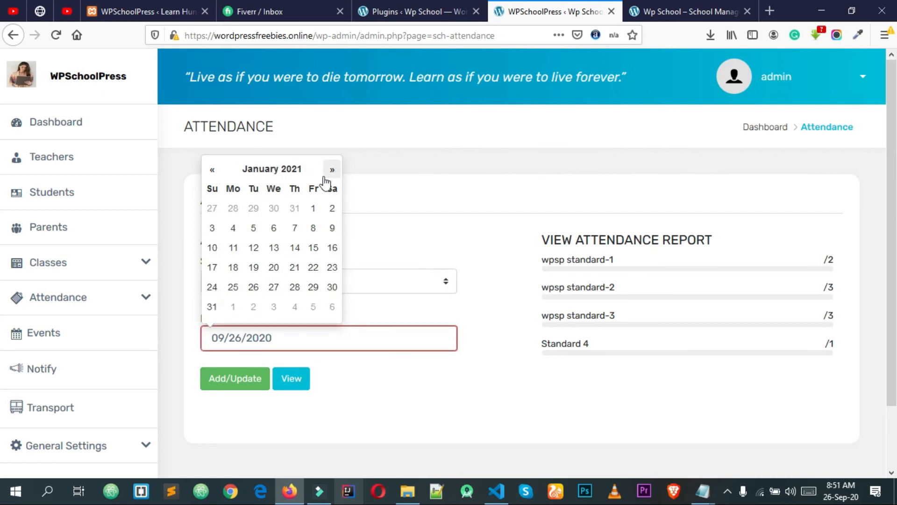
left_click(332, 211)
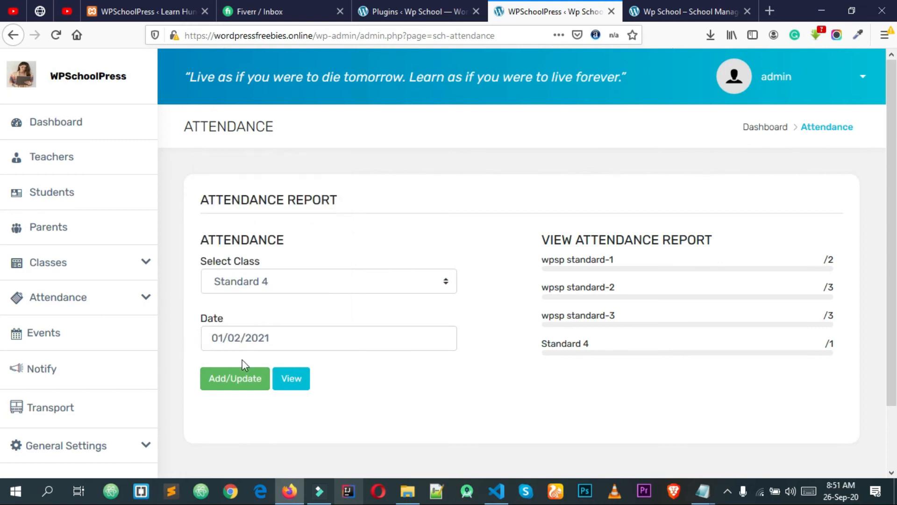
left_click(233, 379)
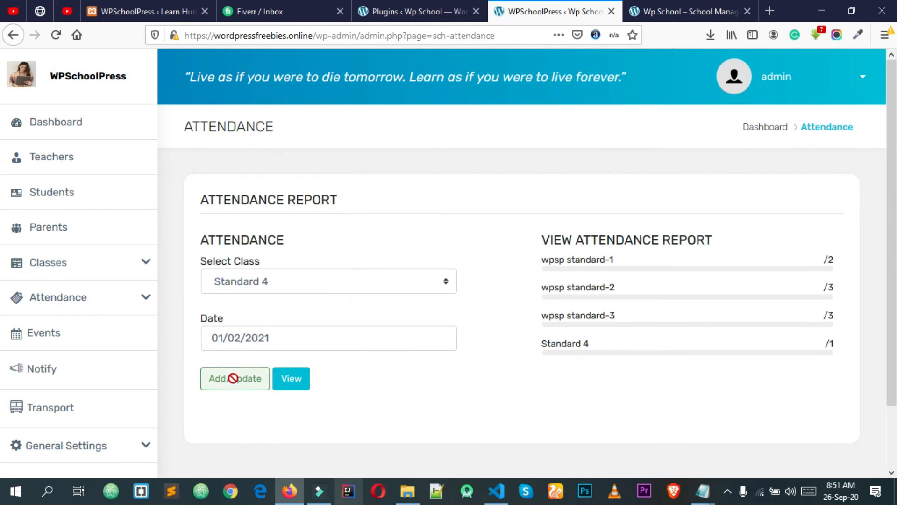
Try marking the student absent, clear it, and submit, dismissing the no-absence warning
scroll(252, 336, "down", 5)
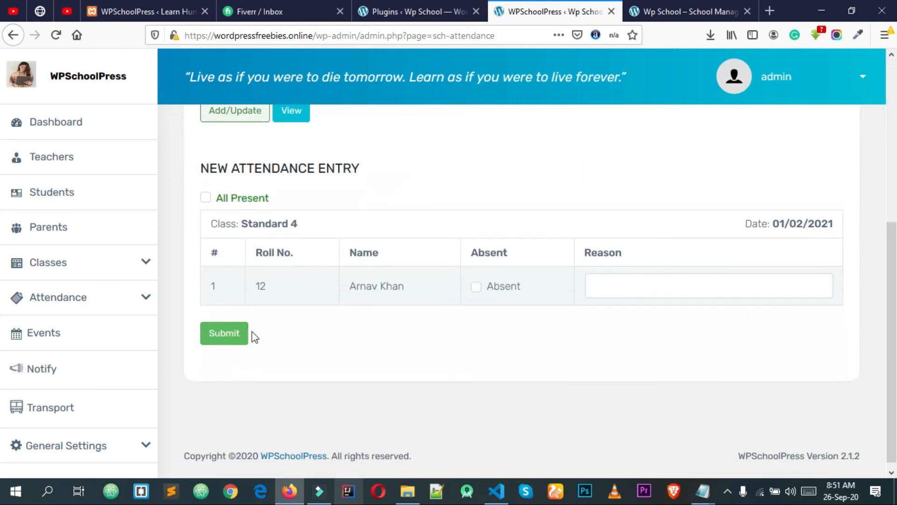
scroll(253, 271, "up", 2)
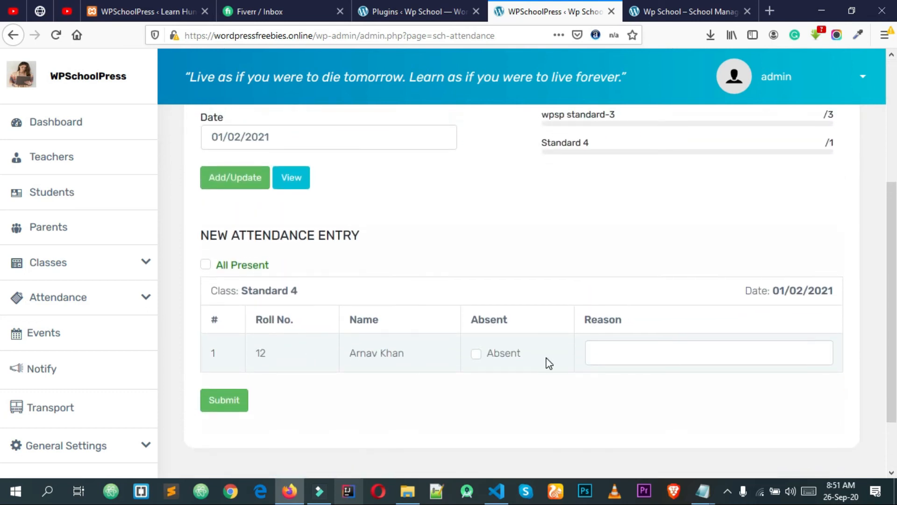
left_click(477, 358)
left_click(640, 351)
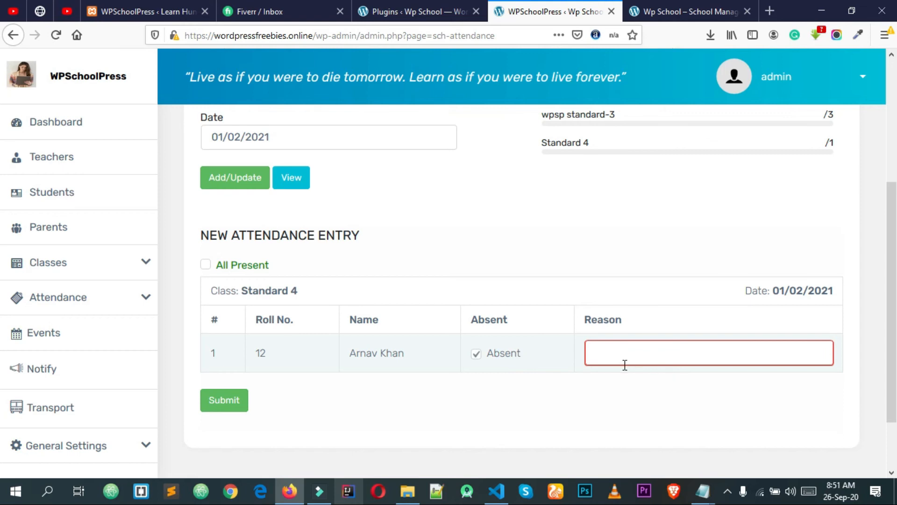
left_click(476, 356)
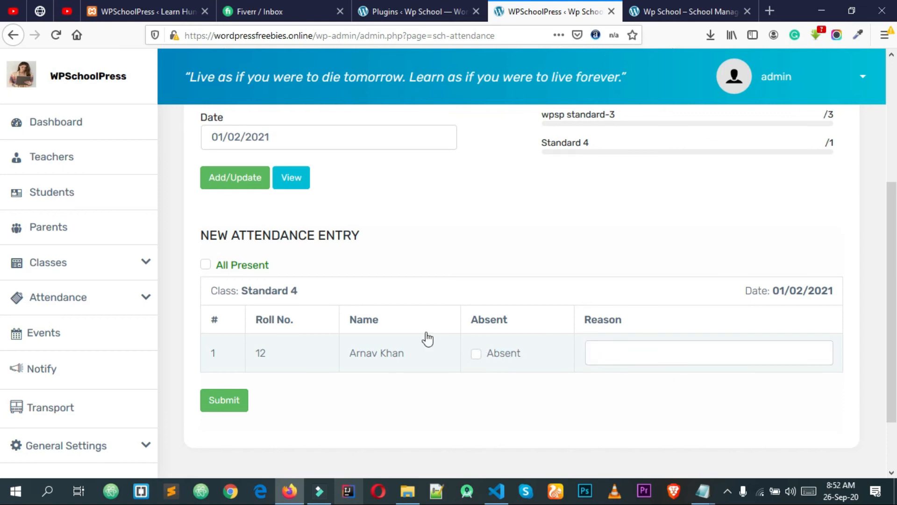
left_click(225, 409)
scroll(500, 331, "down", 1)
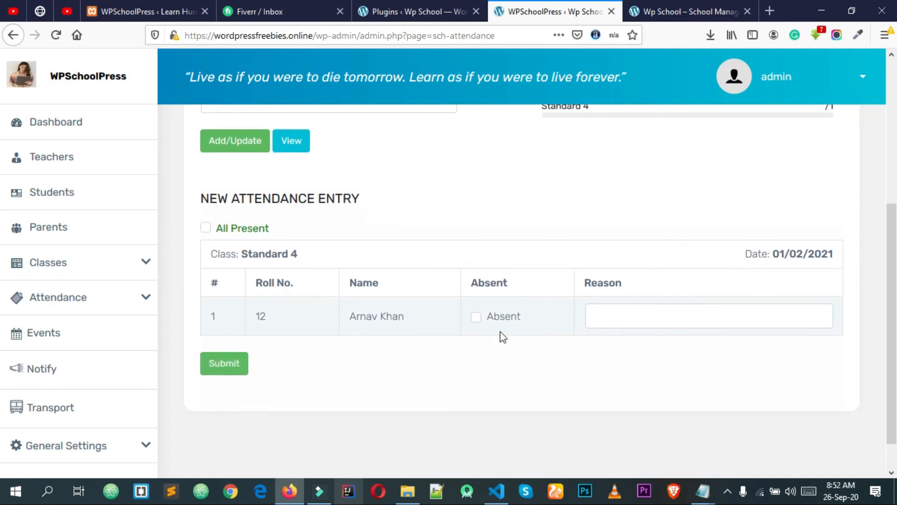
scroll(500, 332, "down", 1)
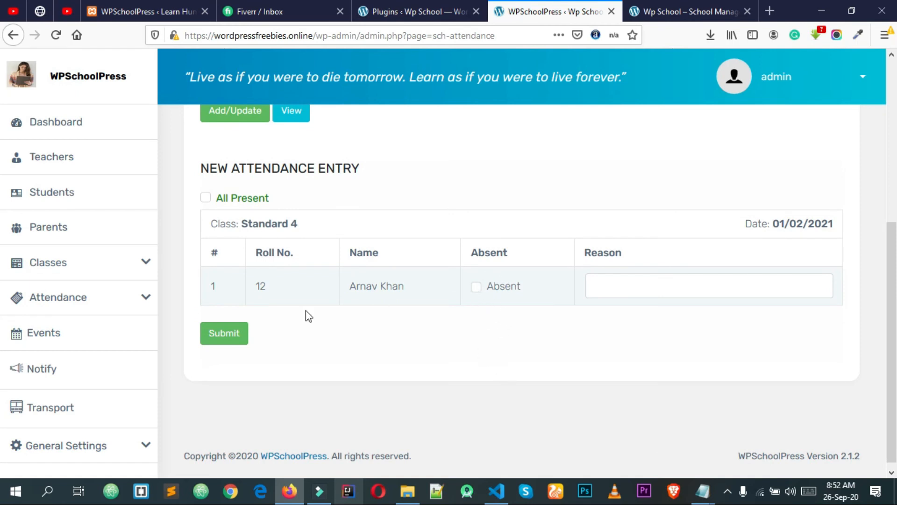
left_click(224, 334)
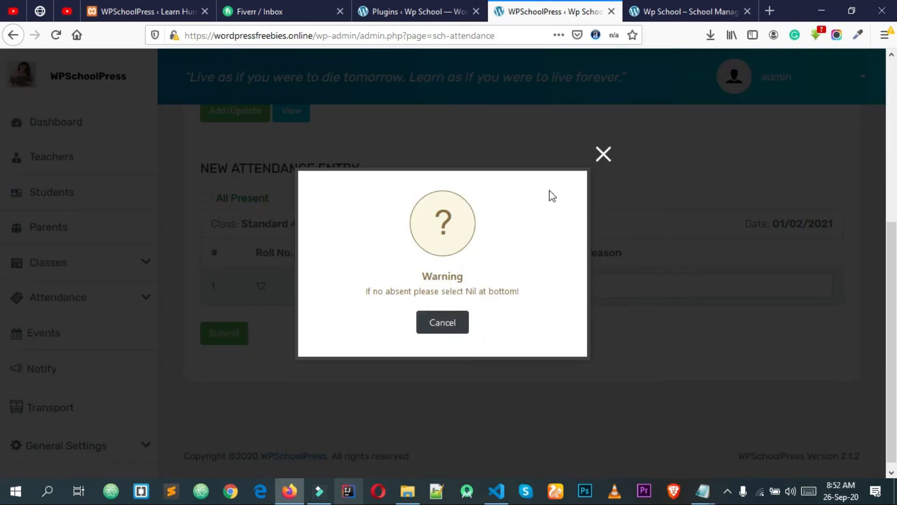
left_click(603, 158)
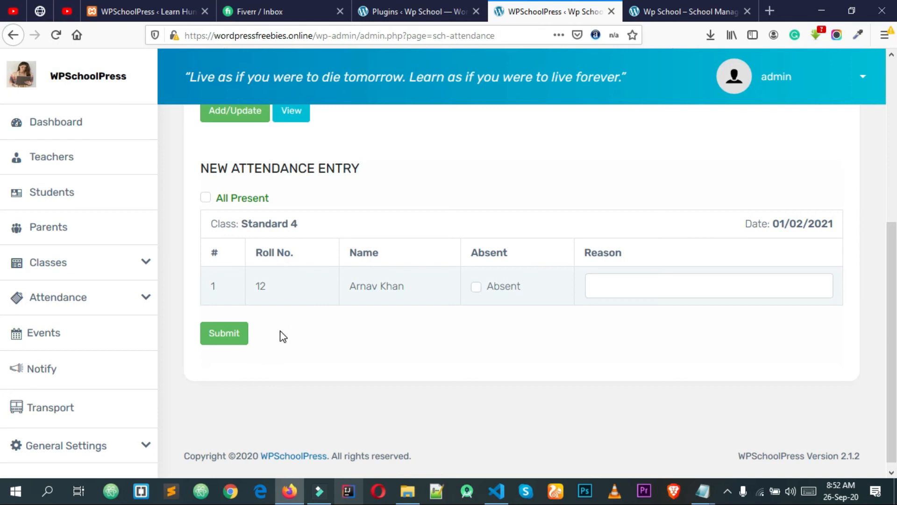
Tick All Present and save the Standard 4 attendance
left_click(205, 196)
left_click(224, 346)
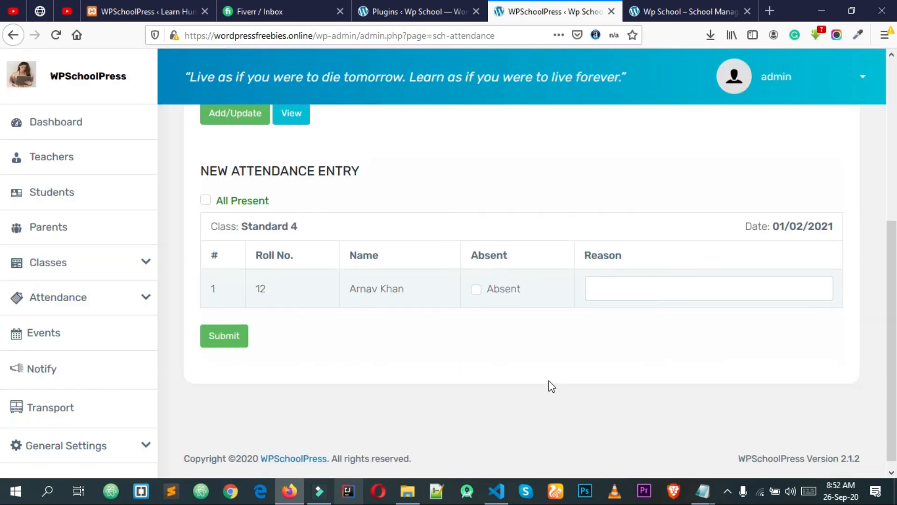
scroll(514, 353, "up", 3)
scroll(519, 362, "down", 3)
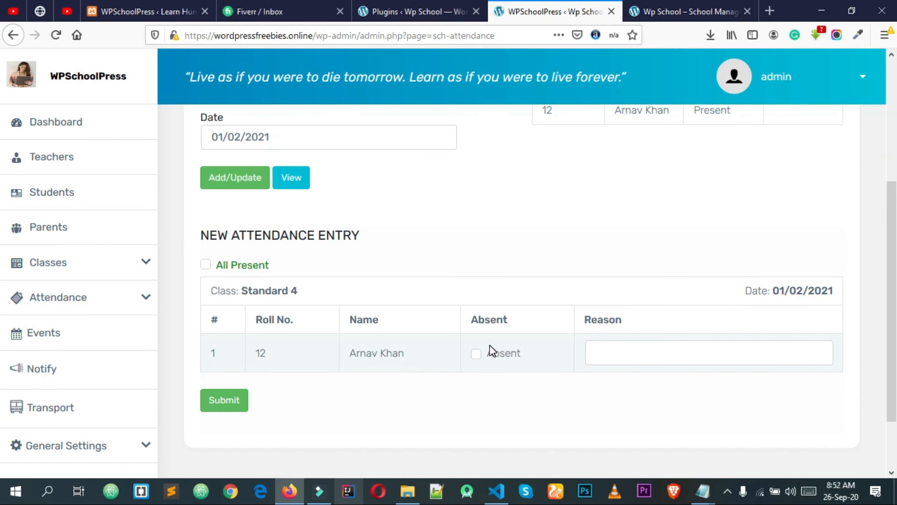
left_click(134, 311)
Load the teacher list on Teachers Attendance for 9 July 2020
left_click(94, 367)
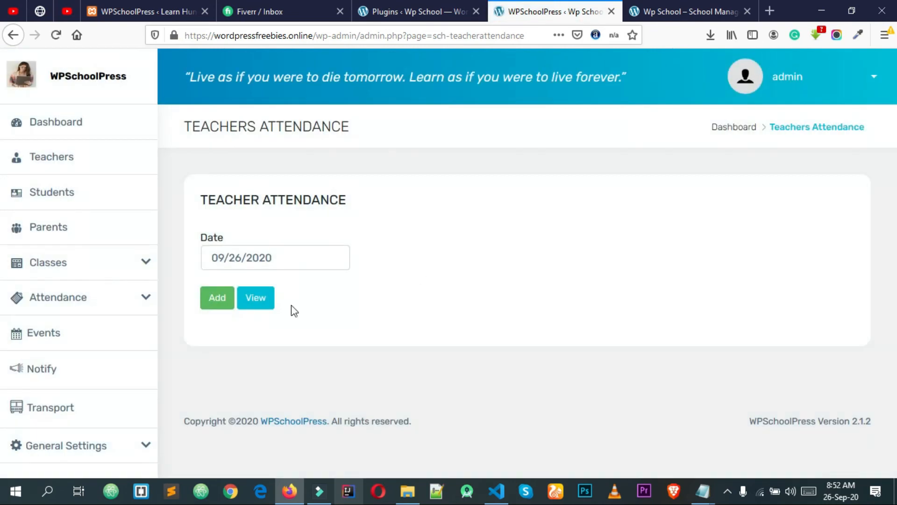
left_click(238, 254)
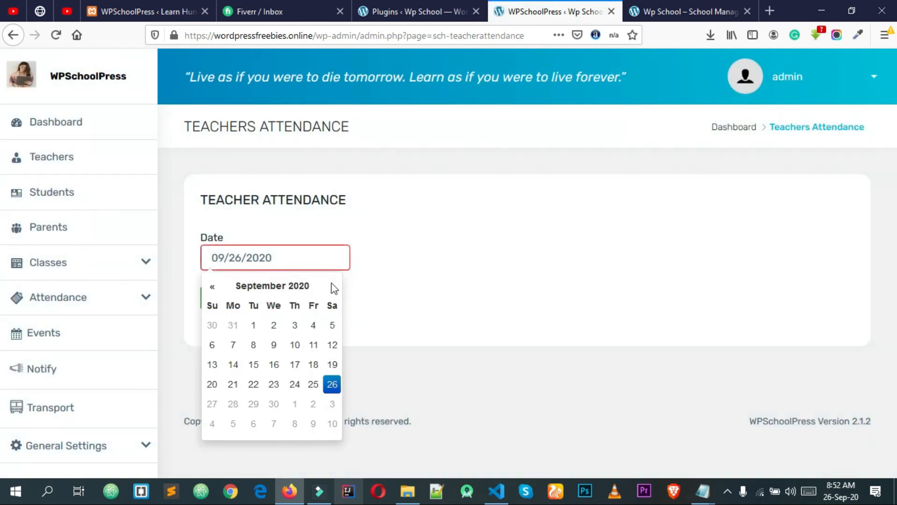
left_click(212, 286)
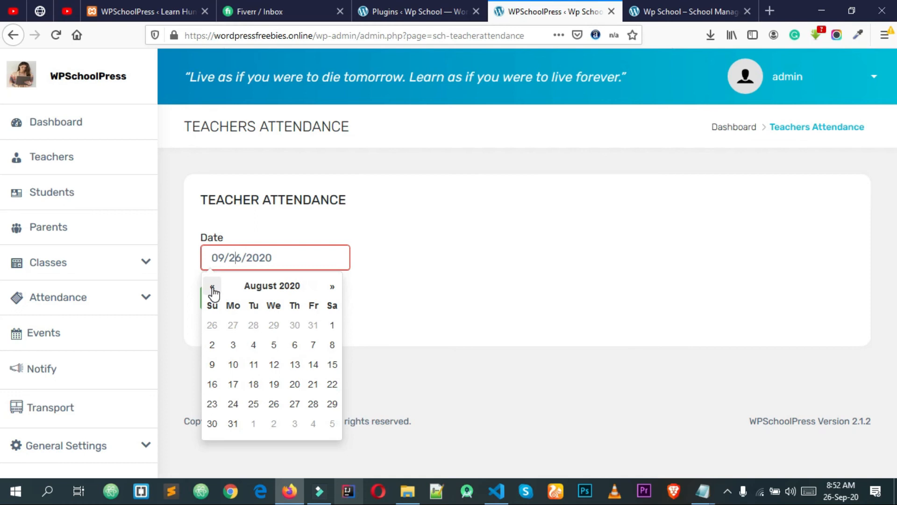
left_click(332, 287)
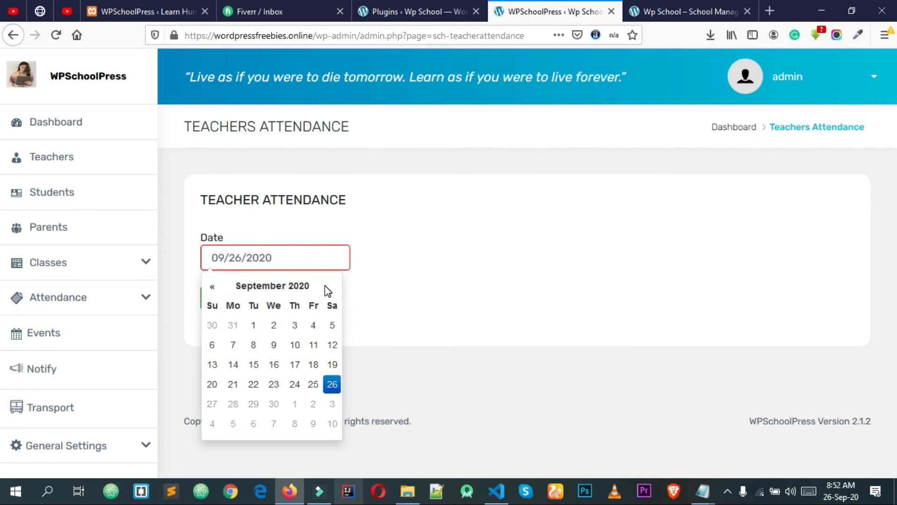
left_click(211, 288)
left_click(210, 288)
left_click(295, 346)
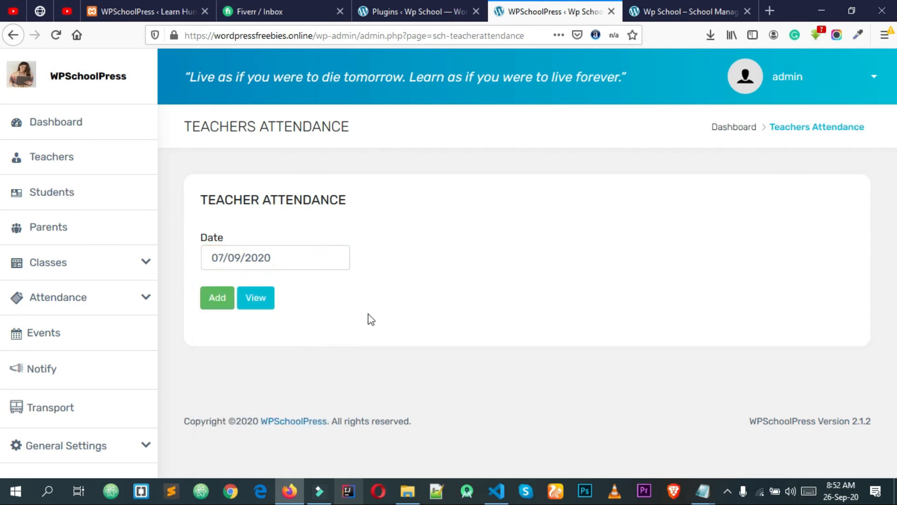
left_click(219, 304)
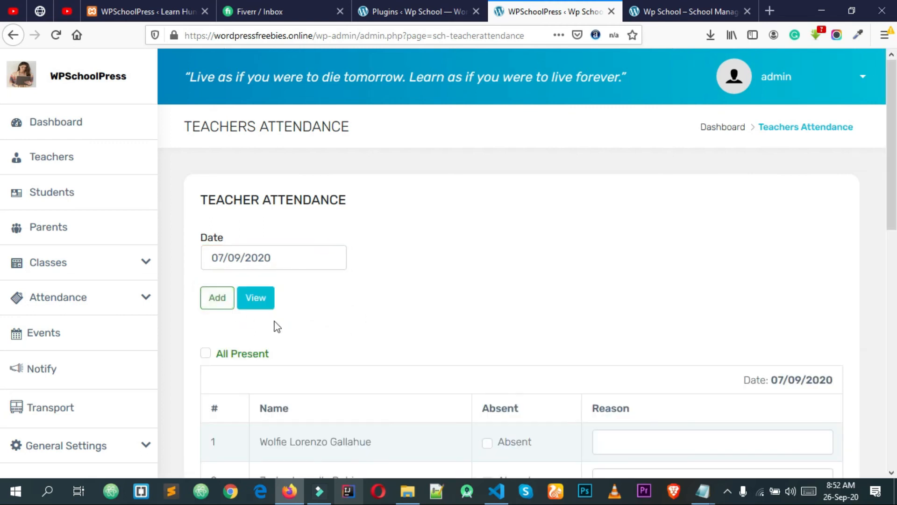
Try marking the first teacher absent and ticking All Present, then clear the all-present mark
scroll(280, 332, "down", 3)
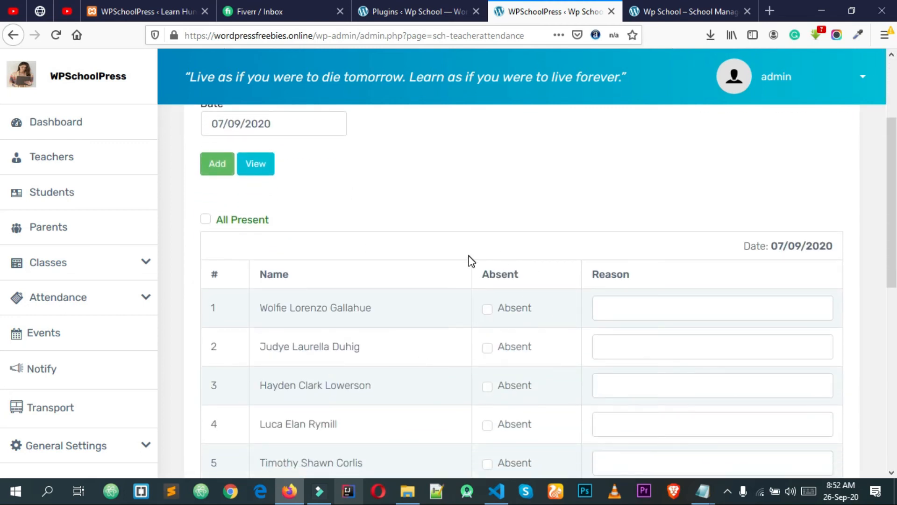
scroll(409, 252, "up", 2)
scroll(467, 280, "down", 4)
scroll(382, 296, "up", 3)
left_click(255, 168)
scroll(231, 154, "up", 1)
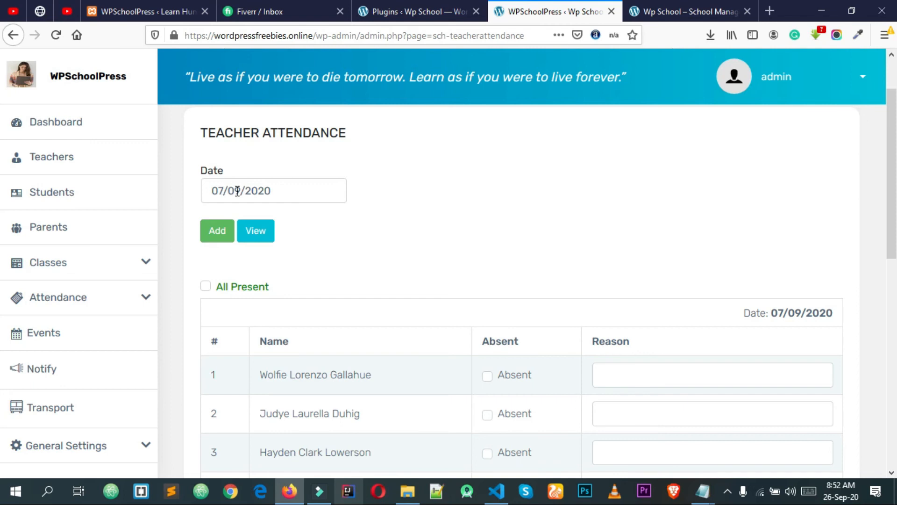
scroll(401, 220, "down", 3)
left_click(487, 242)
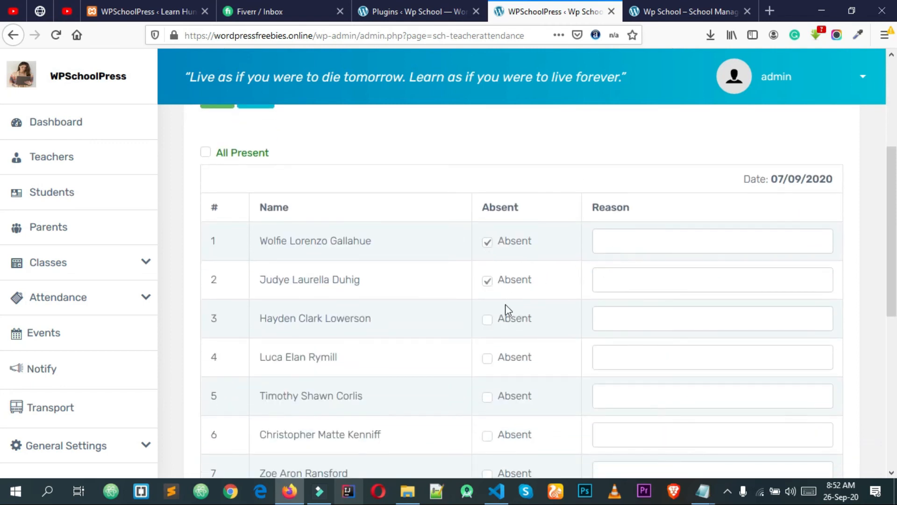
scroll(508, 309, "down", 6)
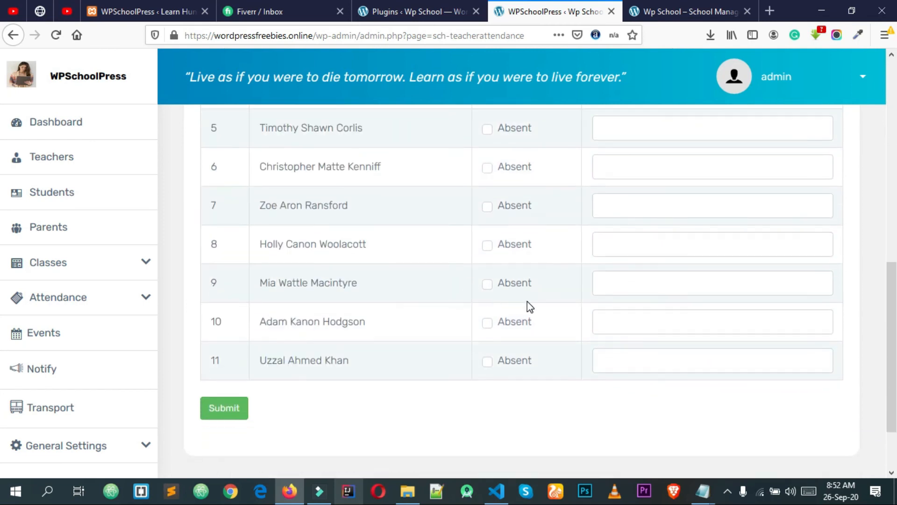
scroll(521, 294, "up", 3)
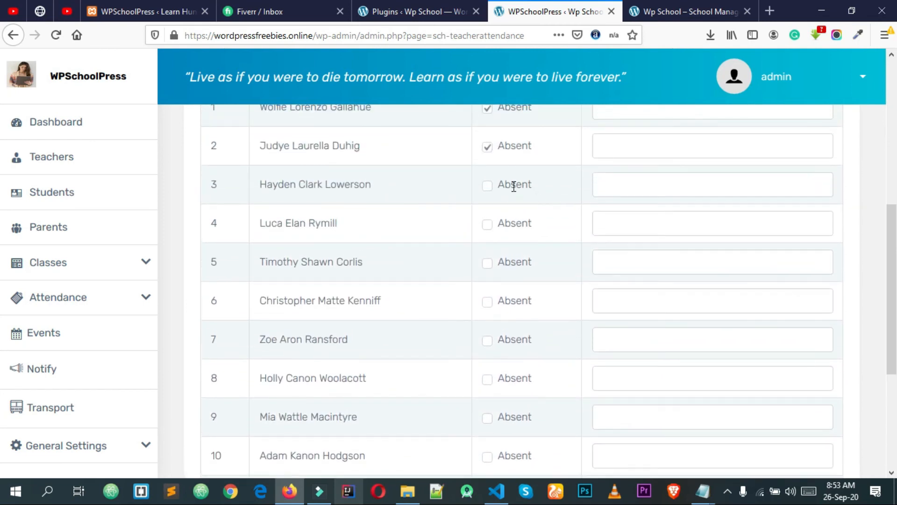
scroll(513, 186, "up", 2)
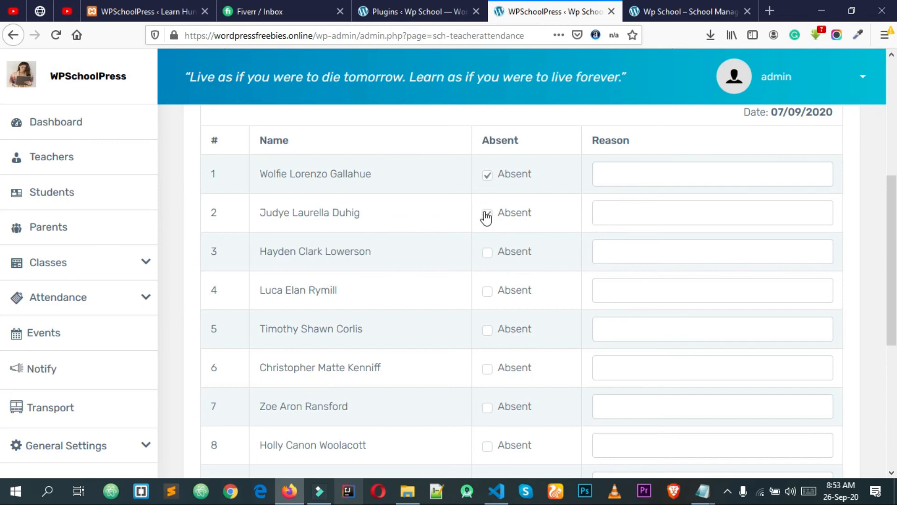
scroll(492, 265, "up", 3)
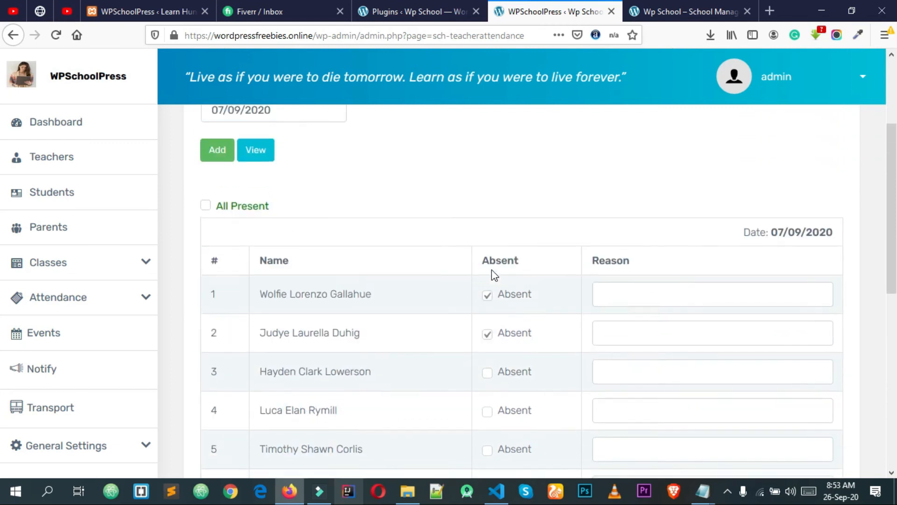
left_click(206, 219)
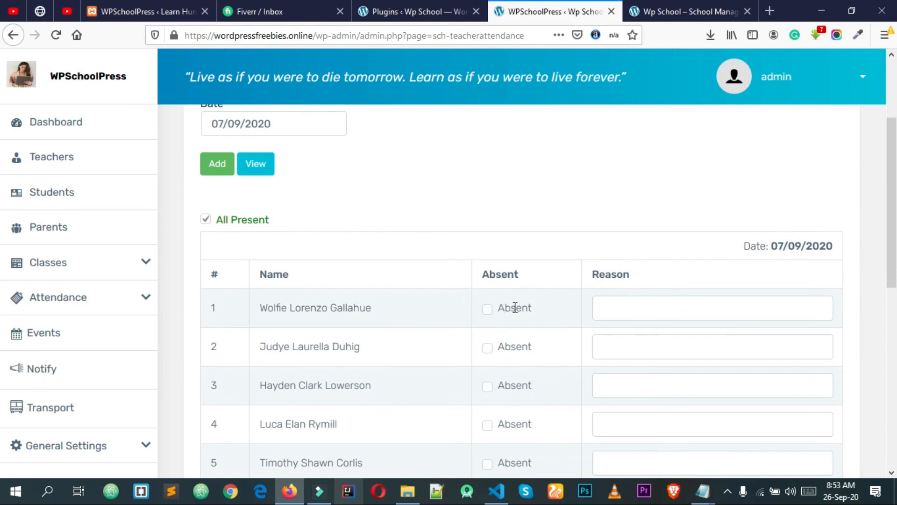
left_click(210, 219)
Mark teachers 1 and 5 absent with reason 'fever' and save the attendance
left_click(487, 310)
scroll(467, 366, "down", 3)
left_click(487, 335)
left_click(635, 330)
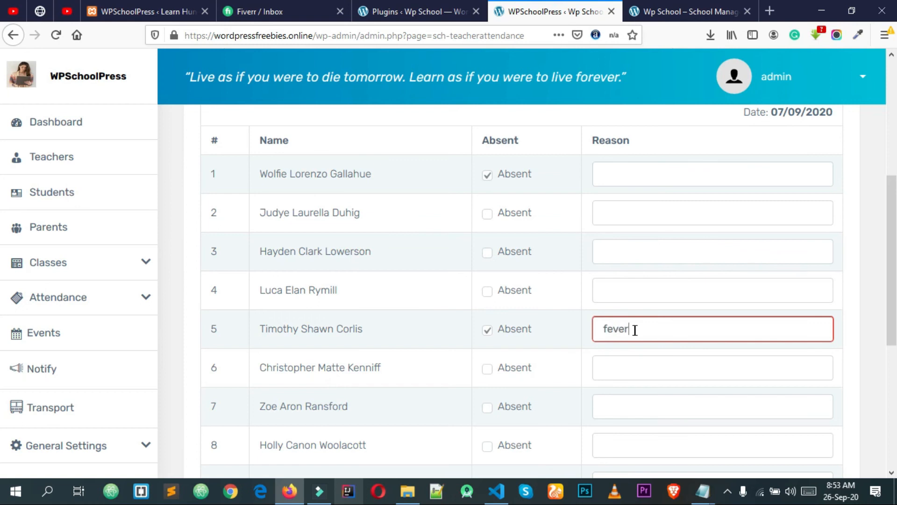
type("fever")
key("ctrl+a")
key("ctrl+c")
left_click(627, 174)
key("ctrl+v")
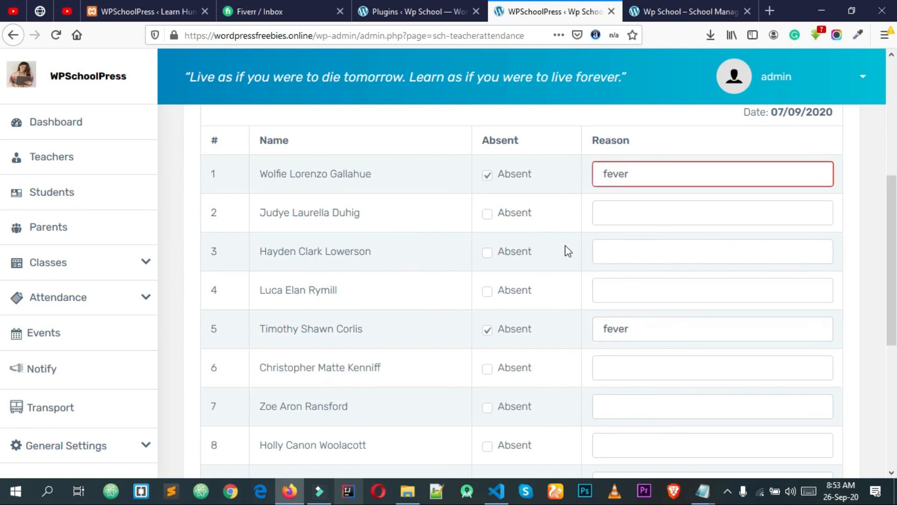
scroll(308, 345, "down", 5)
left_click(224, 346)
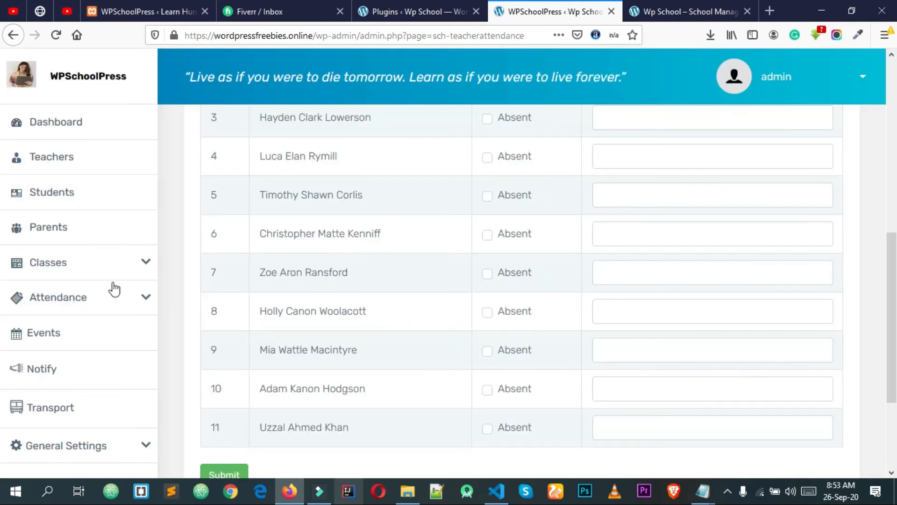
Open the events calendar and start a new event on 29 September
left_click(126, 347)
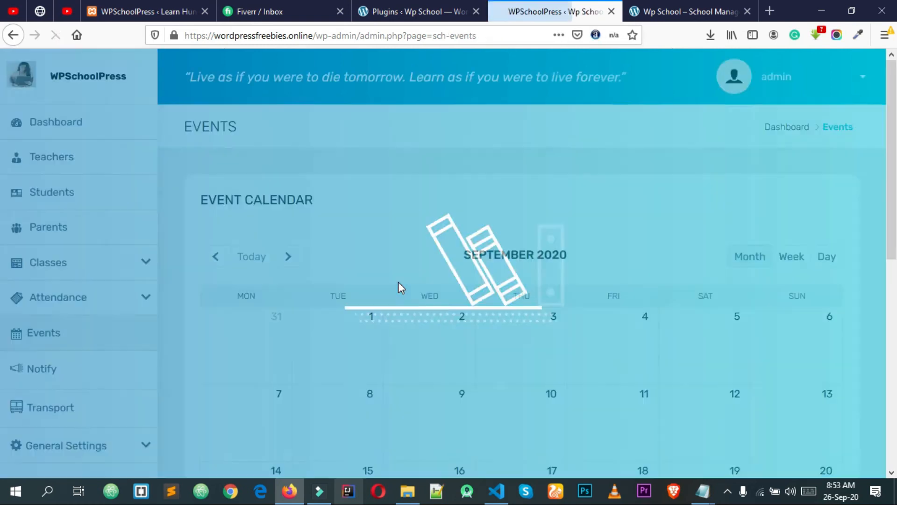
scroll(663, 334, "down", 2)
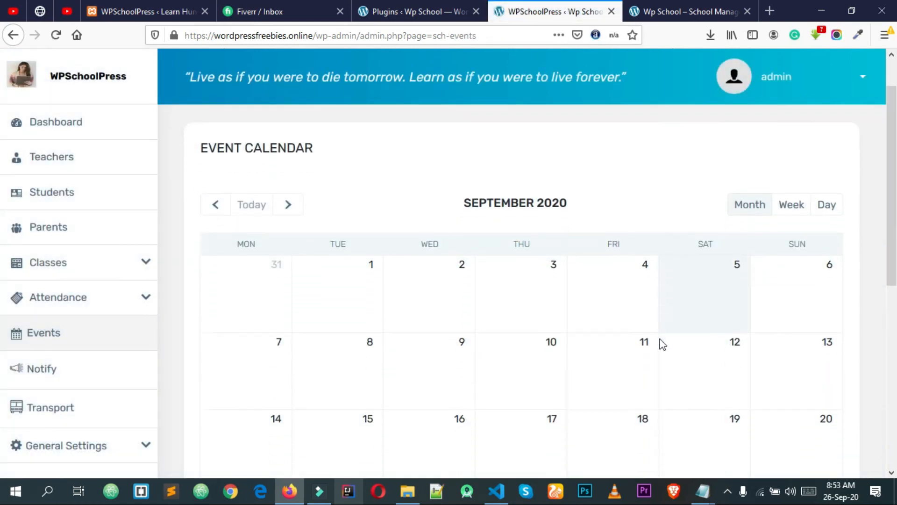
left_click(457, 275)
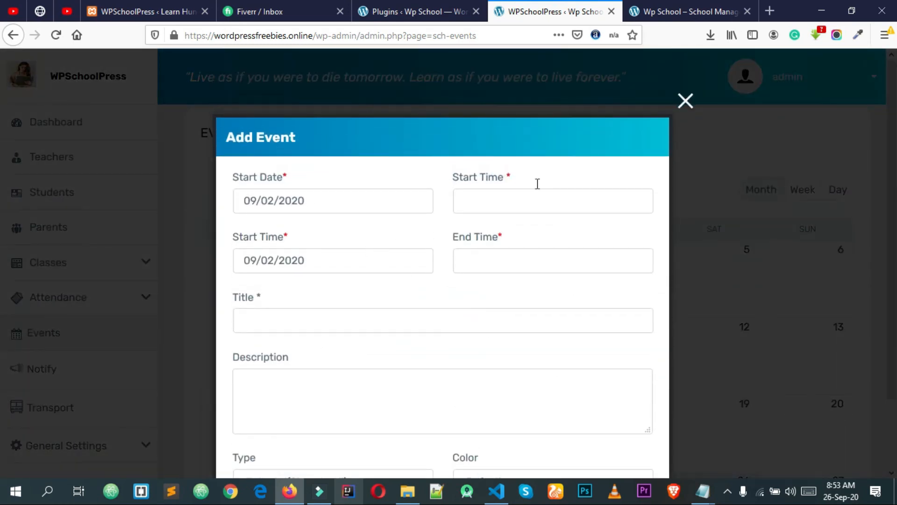
left_click(683, 104)
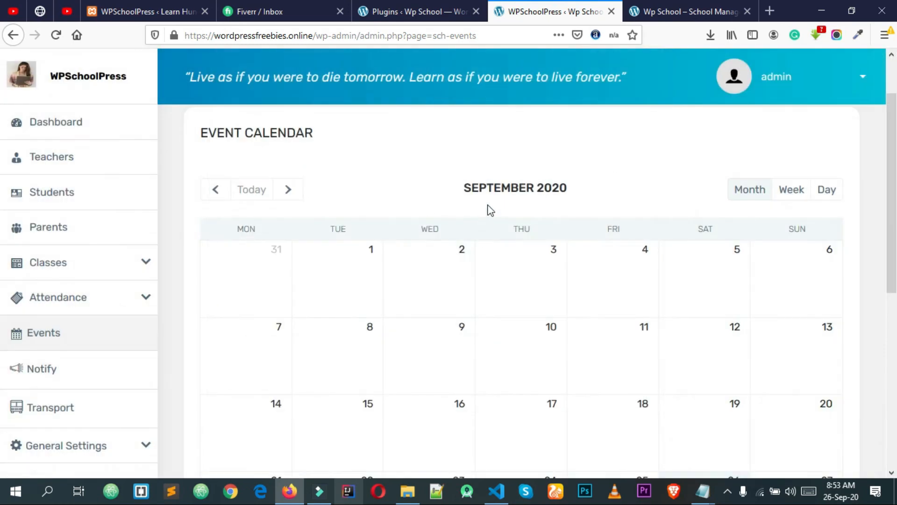
scroll(663, 335, "down", 5)
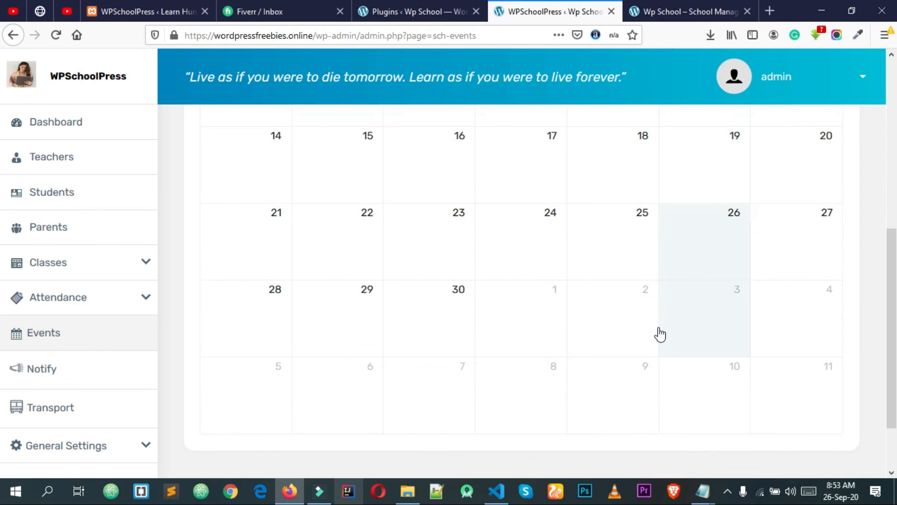
left_click(366, 295)
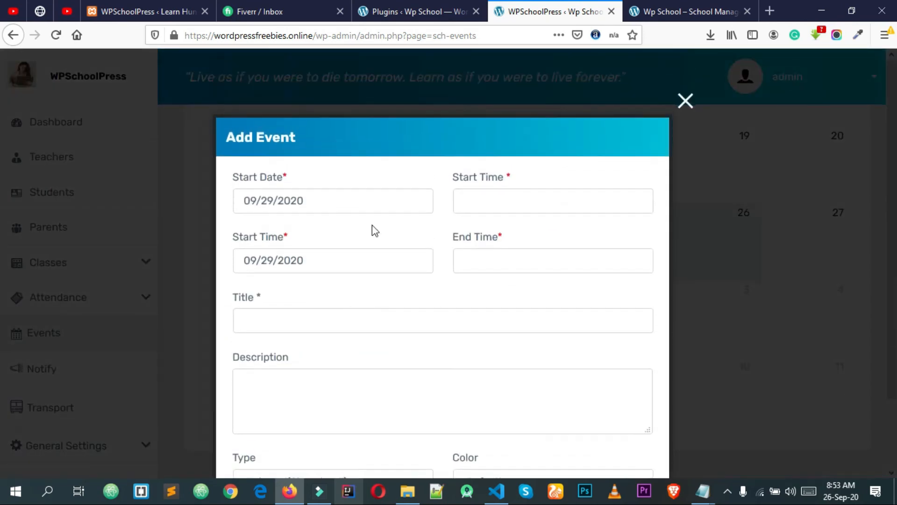
Set the event dates to run from 29 to 30 September 2020
left_click(263, 201)
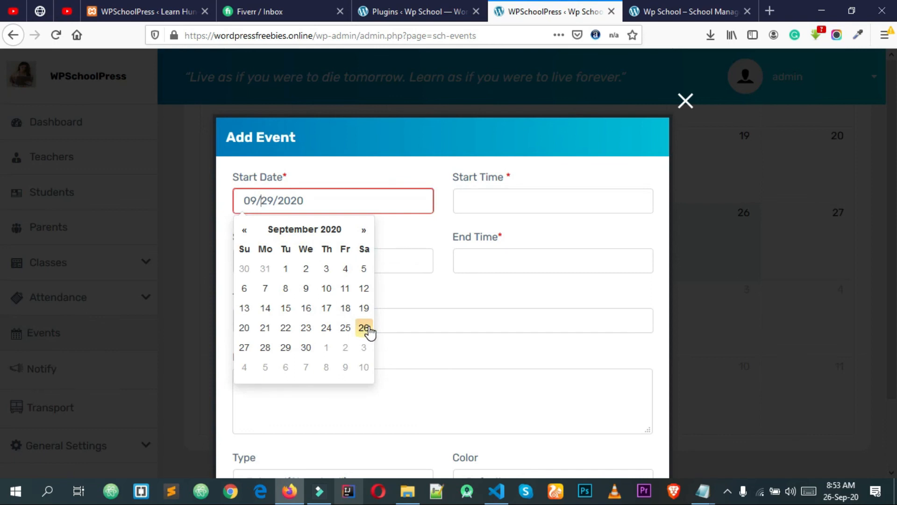
left_click(493, 248)
left_click(485, 205)
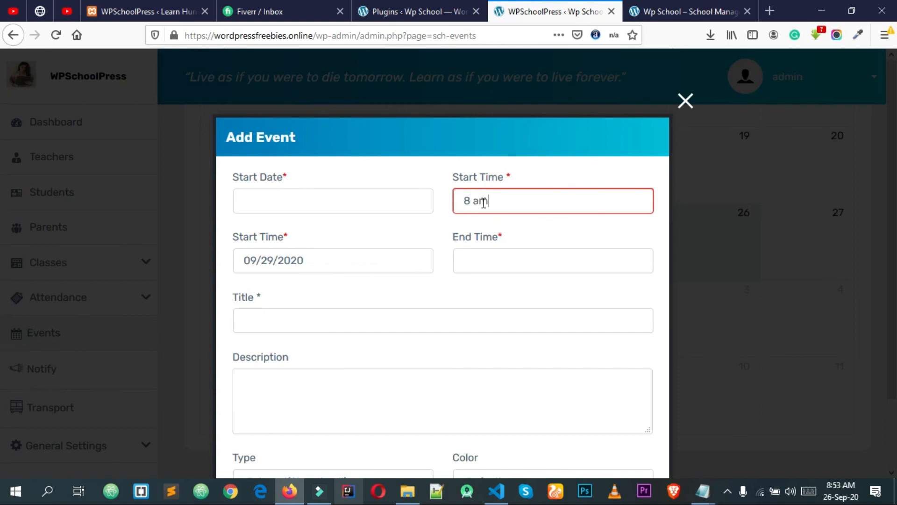
left_click(265, 206)
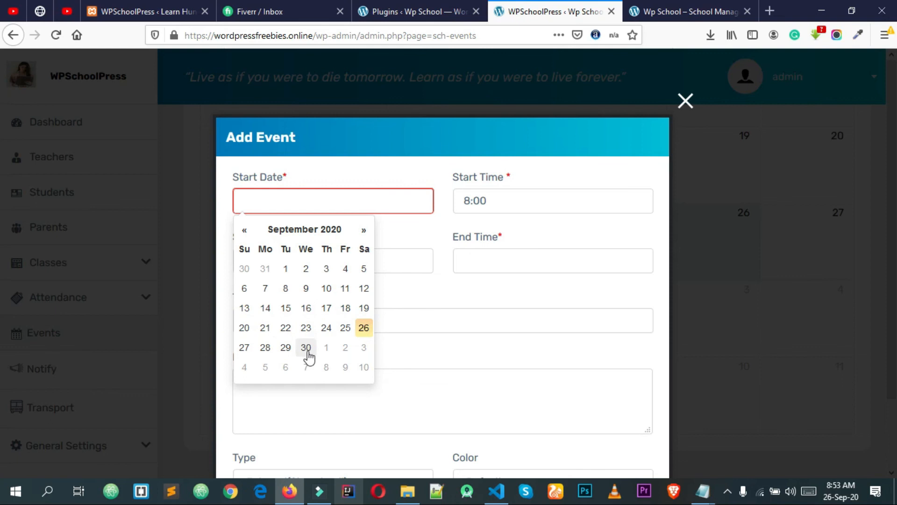
left_click(286, 347)
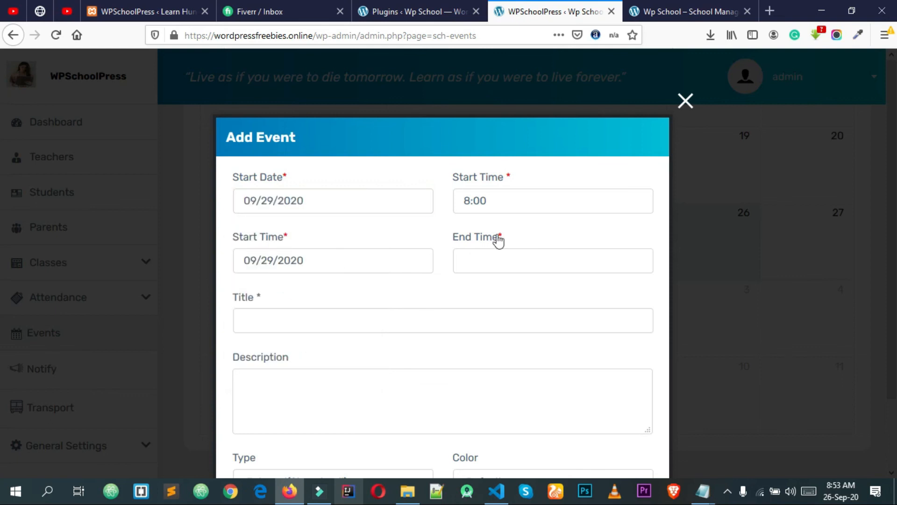
left_click(259, 261)
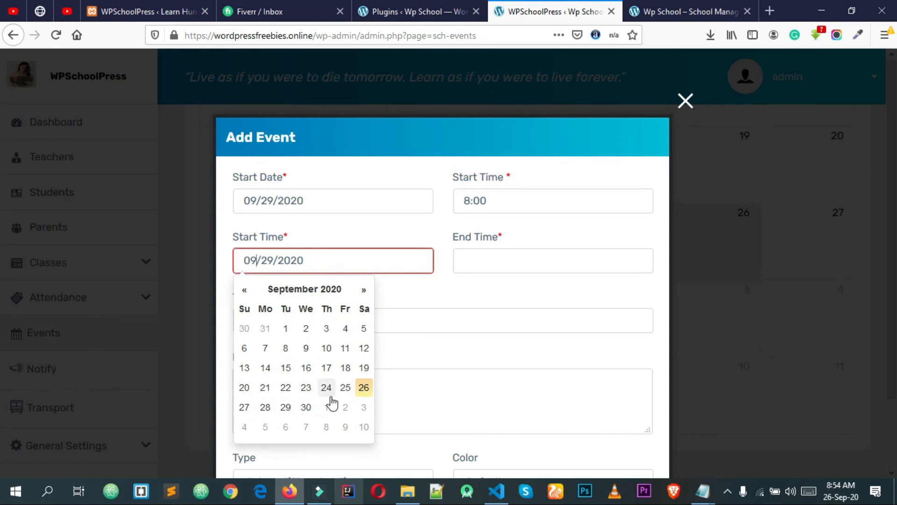
left_click(304, 407)
Set the event end time to 21:00, keeping the 29 September start
left_click(495, 261)
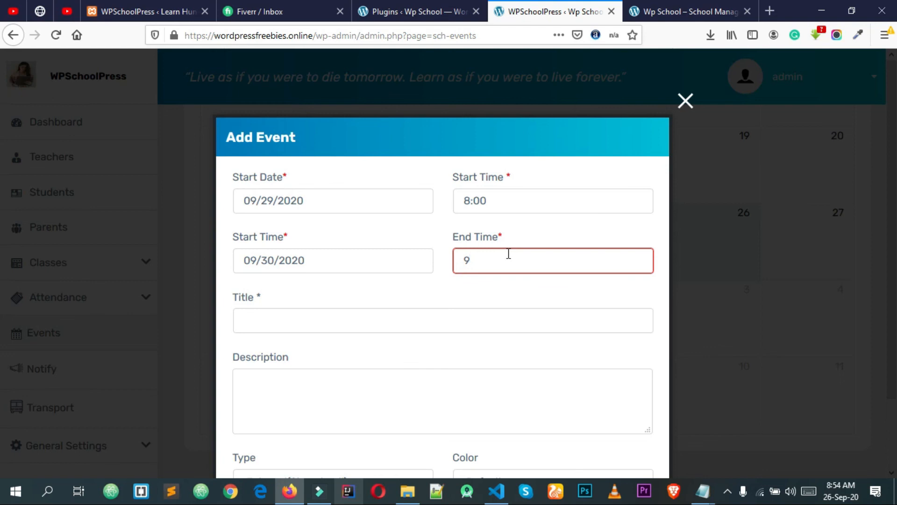
left_click(506, 228)
double_click(497, 263)
left_click(542, 228)
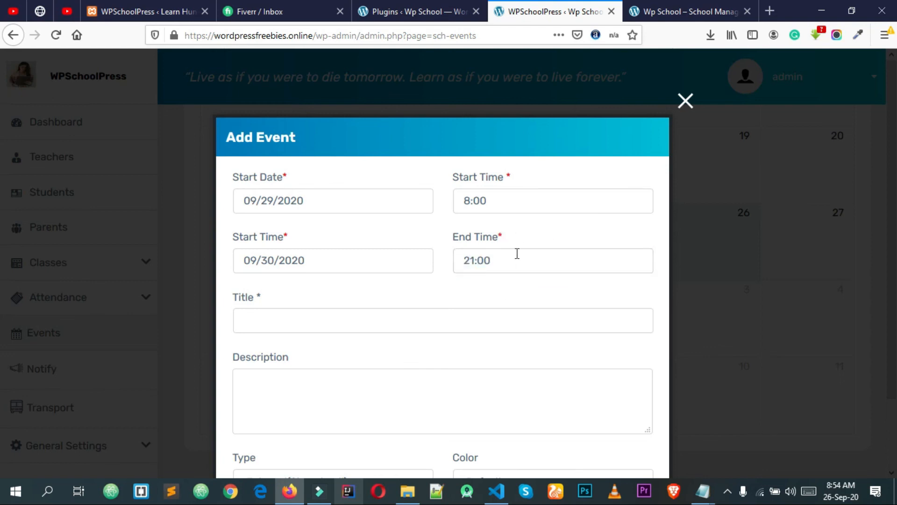
left_click(377, 209)
left_click(413, 238)
Enter the Winter Event title and its description
scroll(281, 301, "down", 3)
left_click(264, 258)
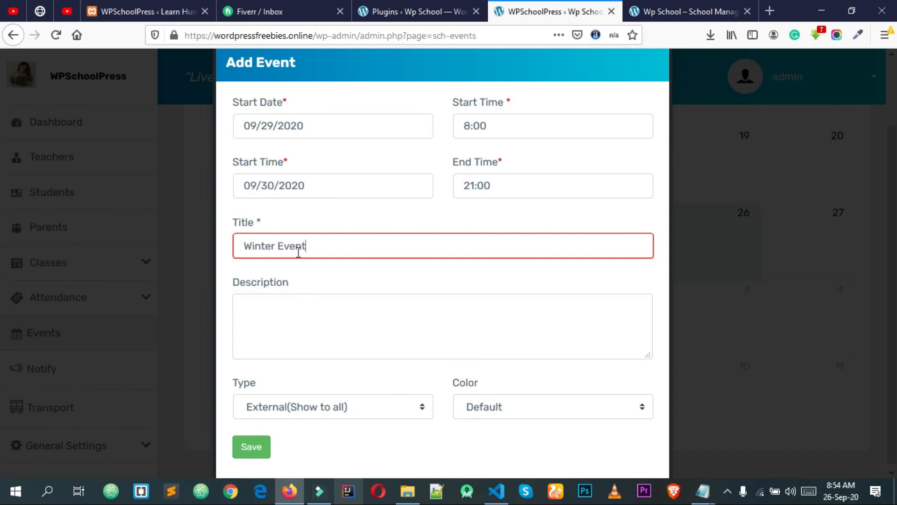
left_click(322, 298)
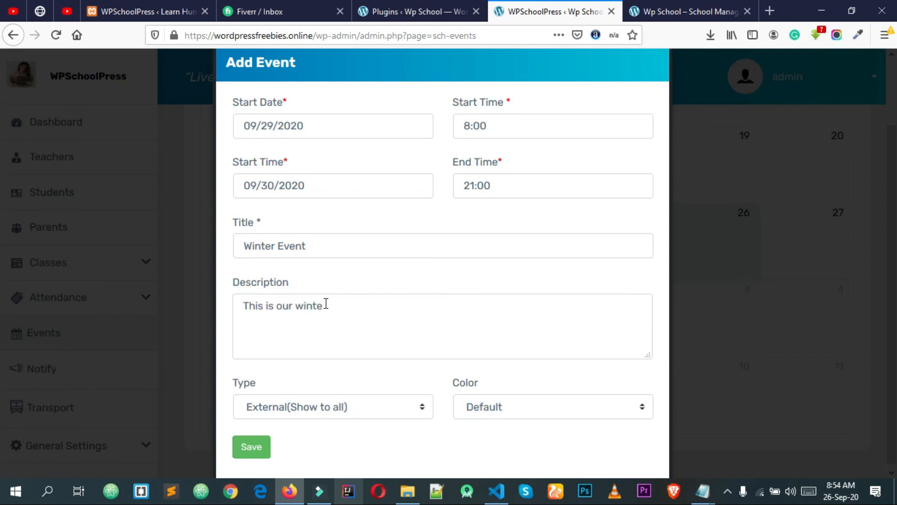
type("ason event.")
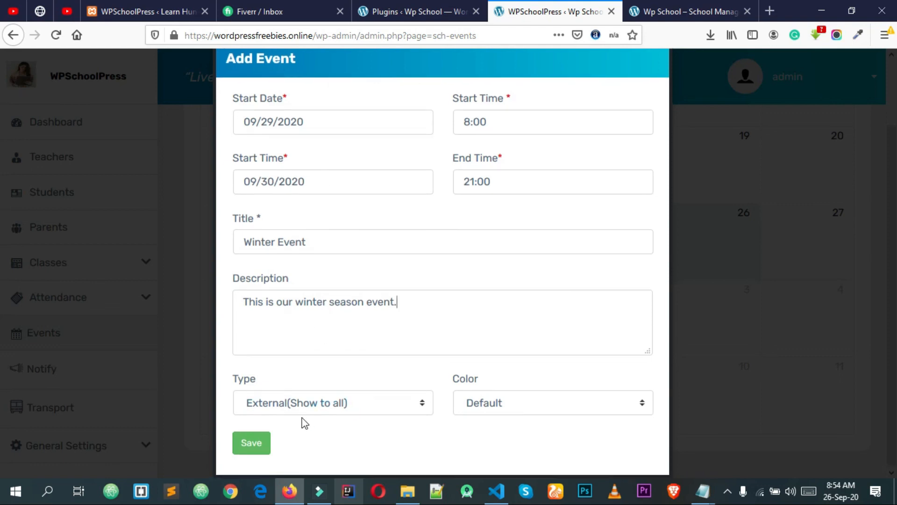
Make the event visible to all, keeping the default event colour
left_click(310, 403)
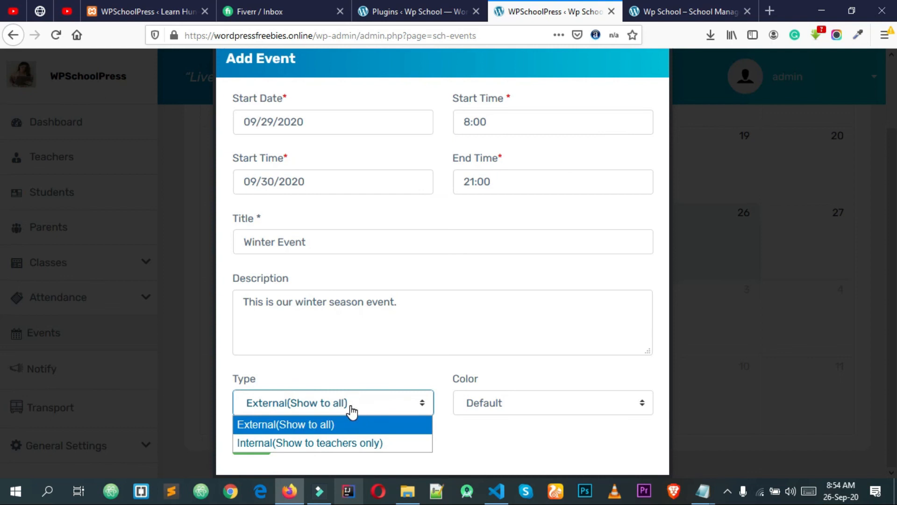
left_click(375, 444)
left_click(373, 418)
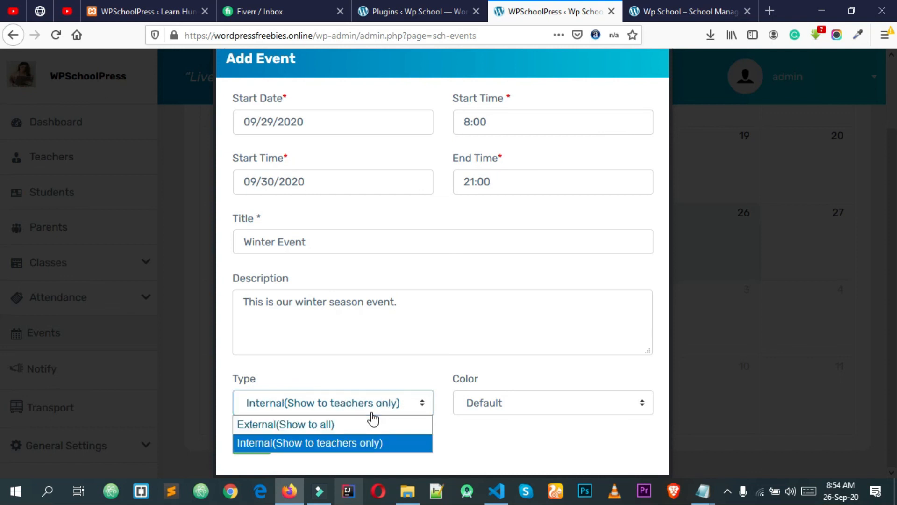
left_click(363, 423)
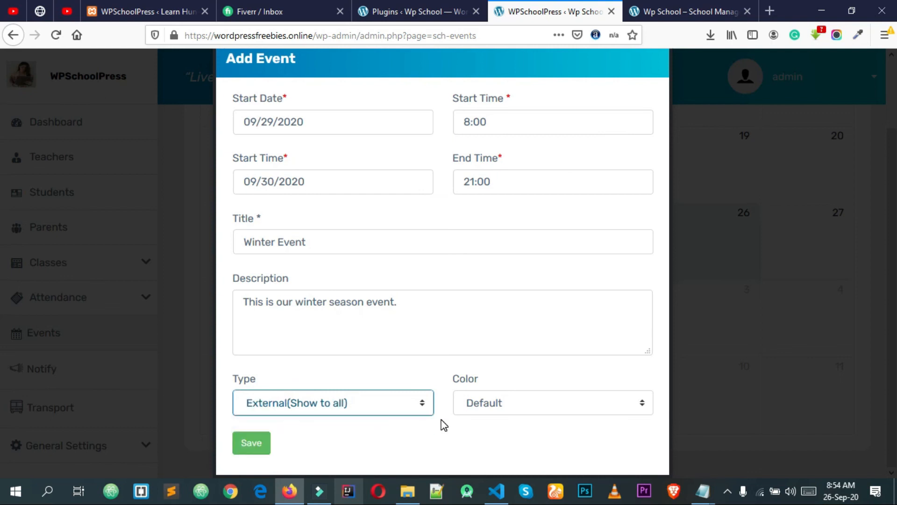
left_click(506, 411)
left_click(511, 408)
left_click(505, 410)
left_click(482, 422)
left_click(440, 437)
Save the Winter Event and go to the Notify page
left_click(252, 439)
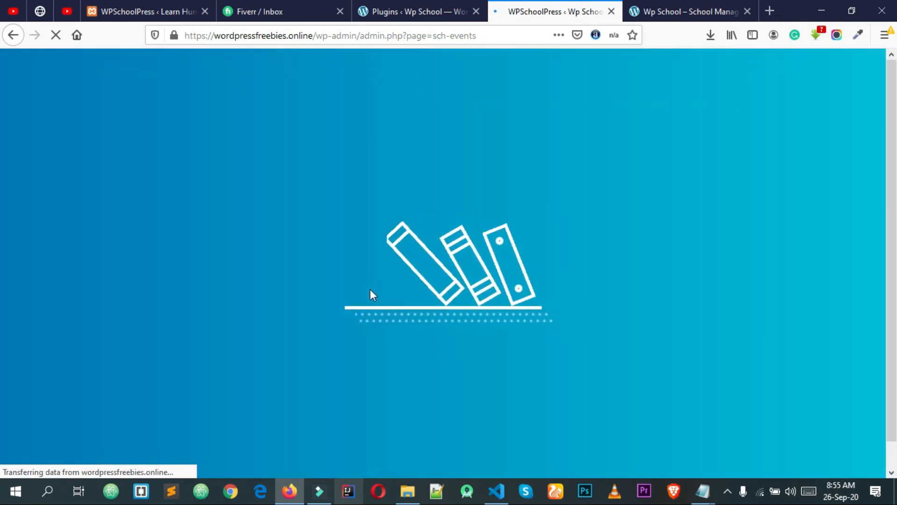
scroll(360, 293, "down", 5)
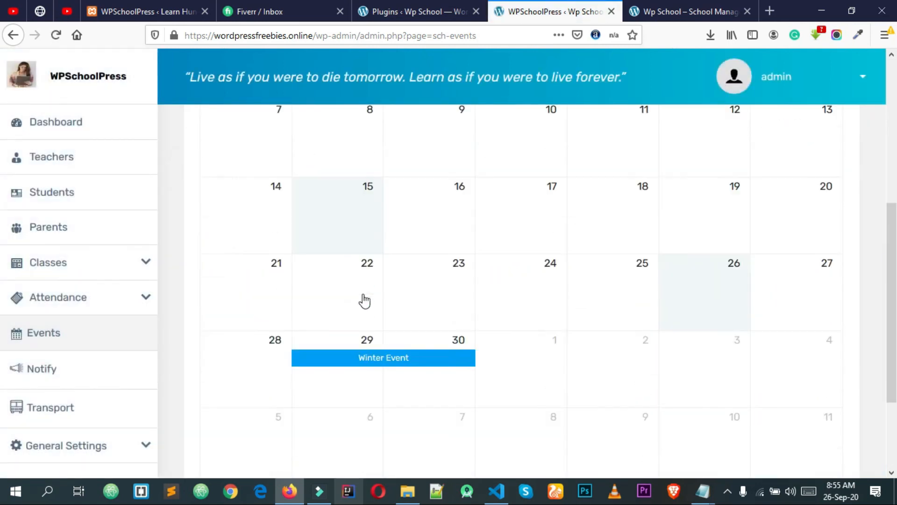
scroll(365, 301, "down", 3)
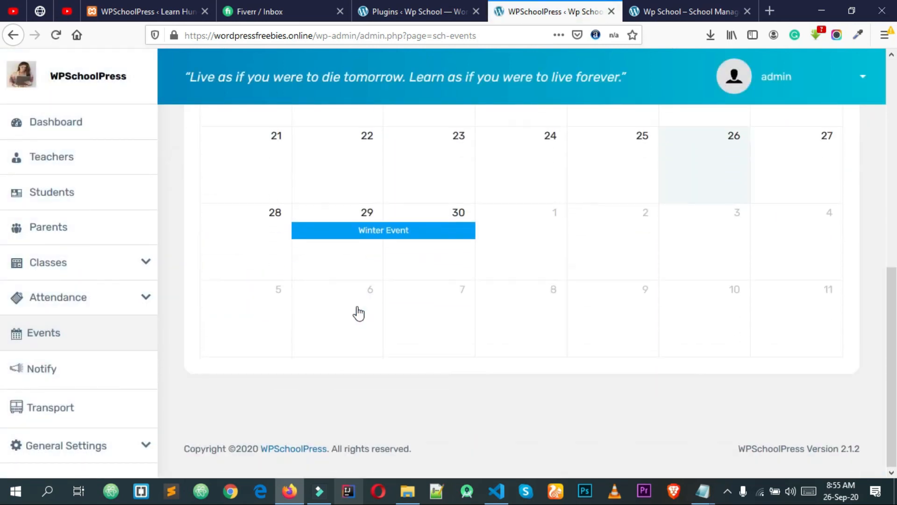
left_click(98, 372)
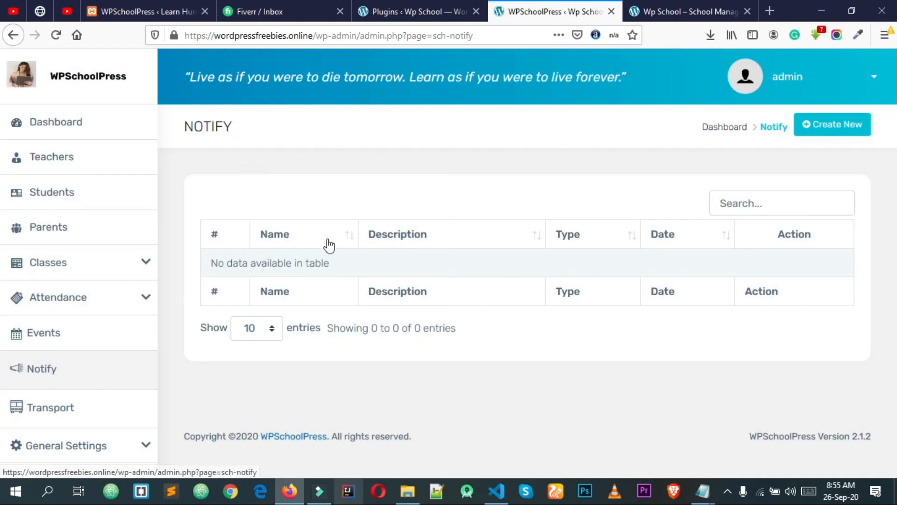
Start a new notification named 'Alert For Corona'
left_click(837, 123)
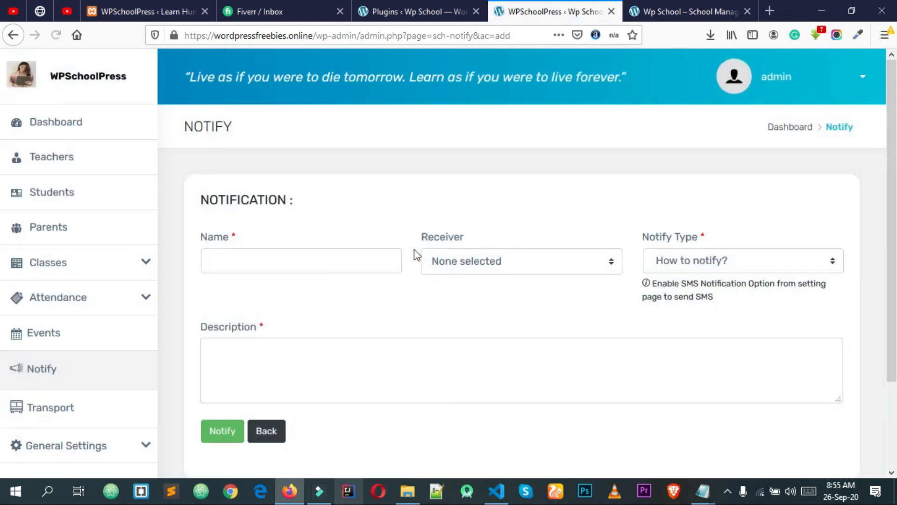
left_click(298, 265)
left_click(298, 266)
left_click(303, 259)
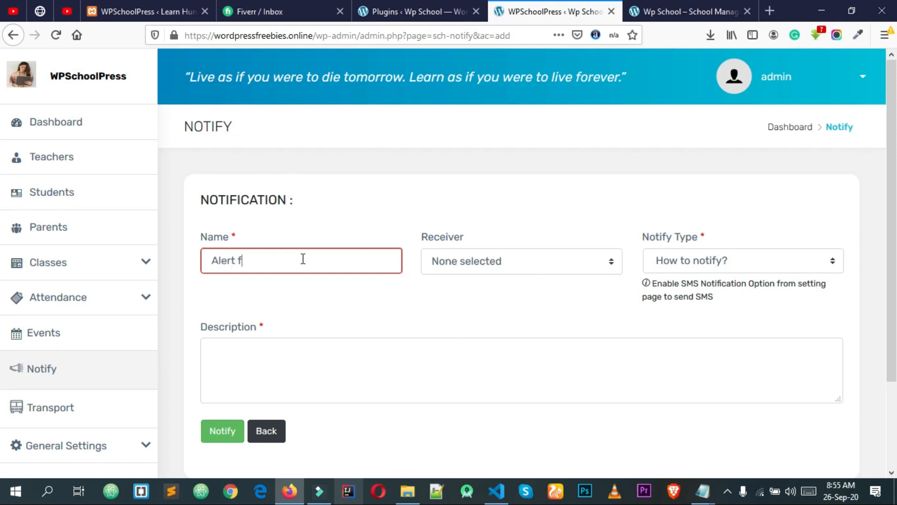
type("Alert For Corona")
Set the notification recipients to All Users
left_click(435, 270)
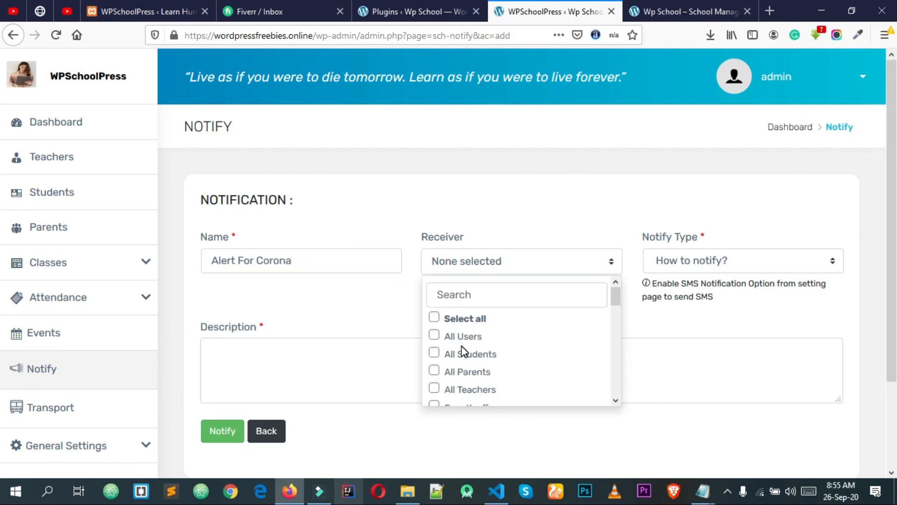
left_click(435, 335)
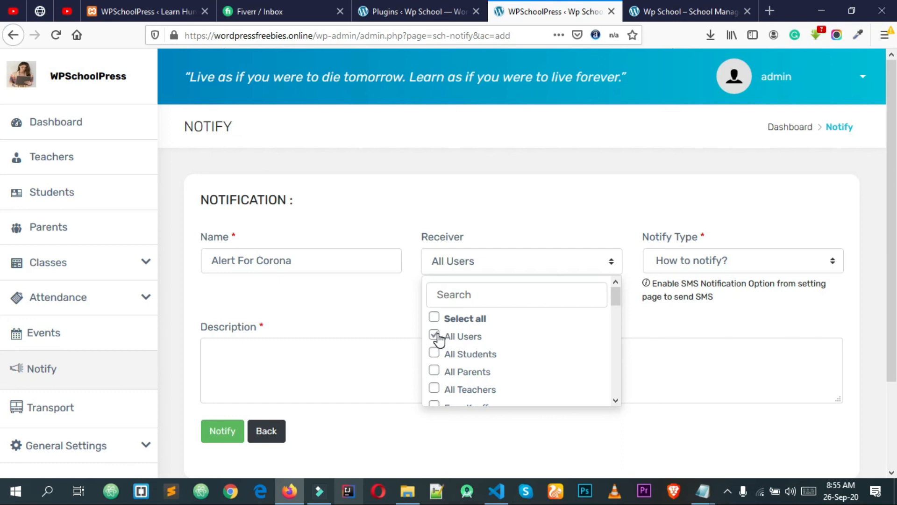
scroll(438, 346, "down", 3)
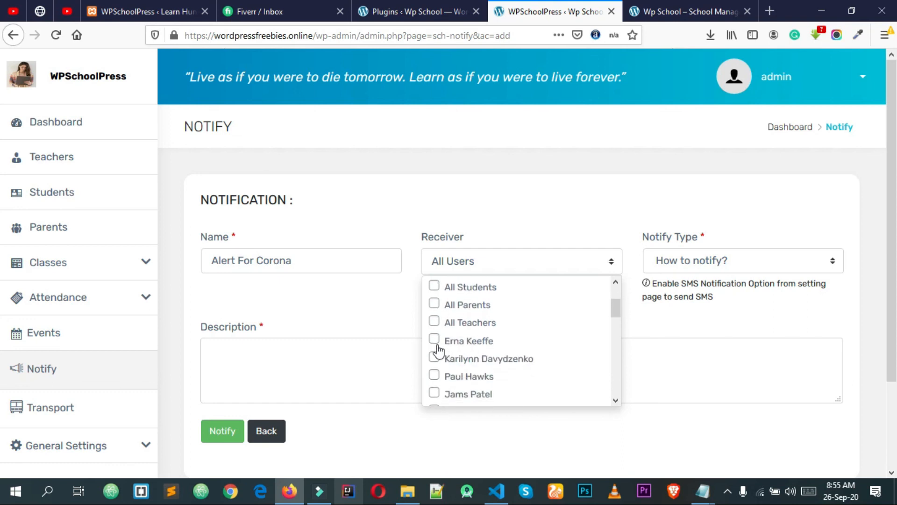
scroll(443, 353, "down", 4)
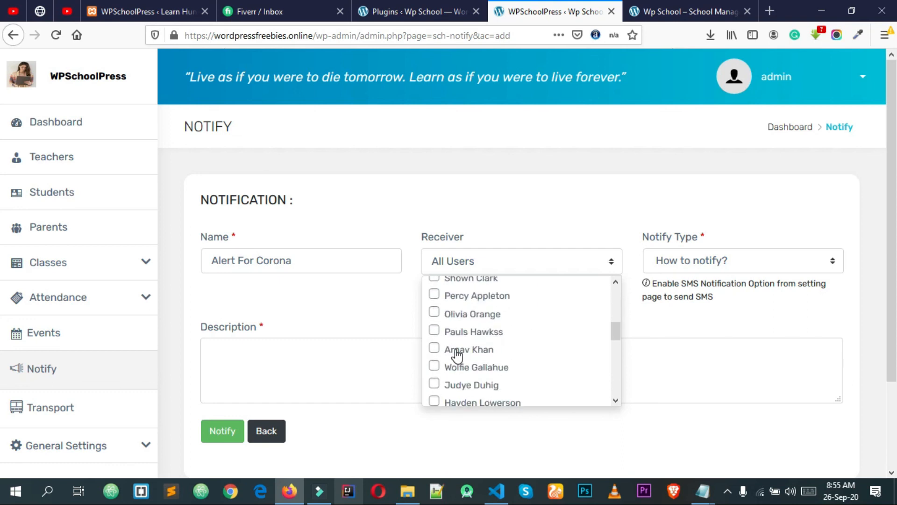
scroll(457, 355, "up", 4)
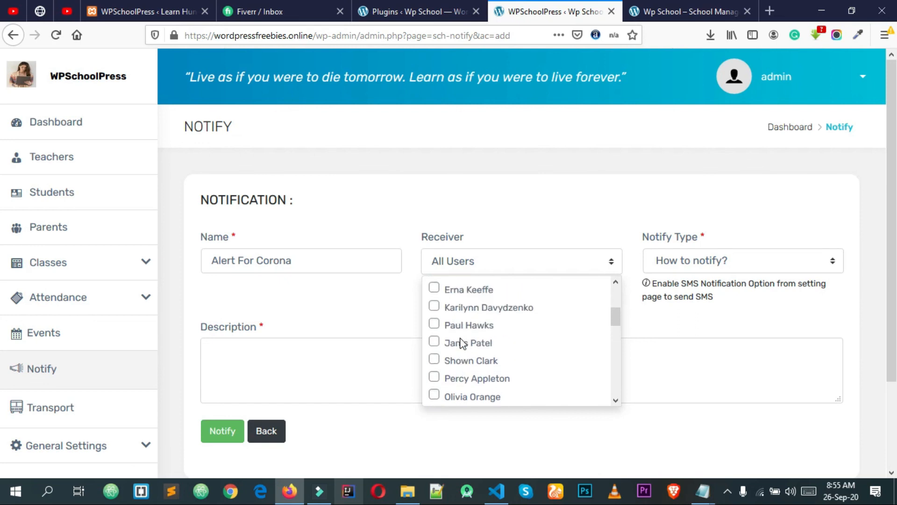
scroll(462, 344, "up", 3)
left_click(668, 310)
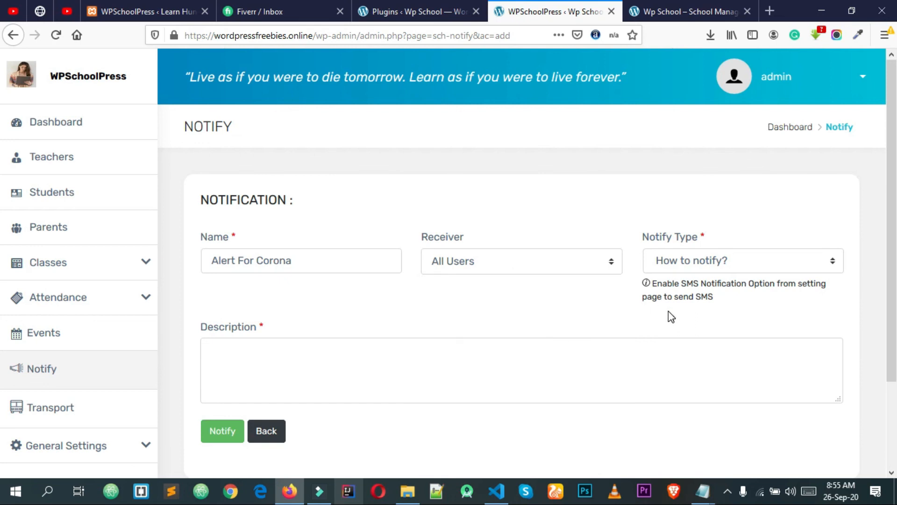
Set the Notify Type to Email
left_click(690, 261)
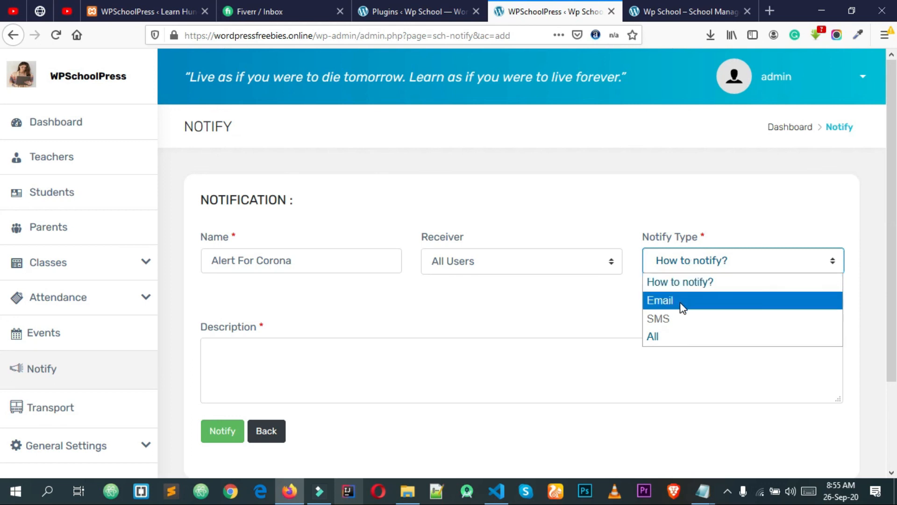
left_click(680, 302)
left_click_drag(743, 304, 658, 275)
left_click(695, 301)
left_click(701, 267)
left_click(701, 270)
left_click(701, 274)
left_click(697, 301)
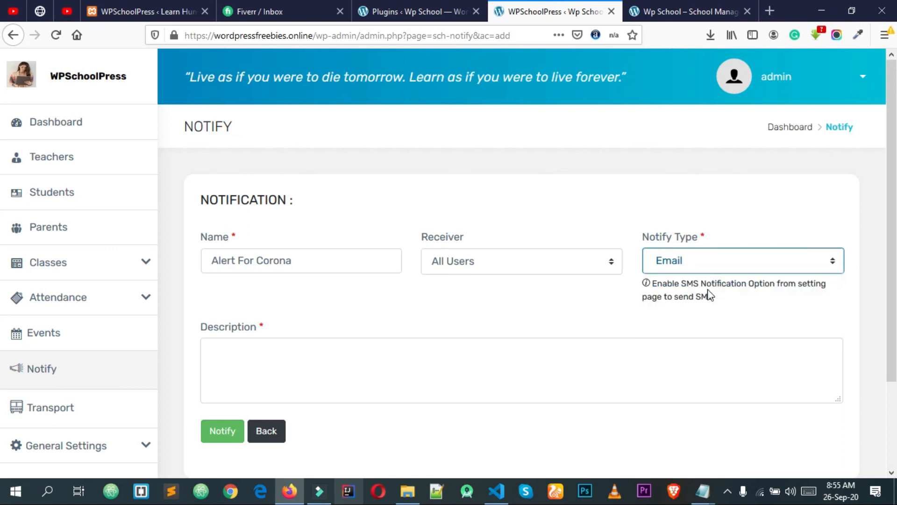
Write the description that the school will not take any class during coronavirus, accepting Grammarly's fixes
left_click(482, 372)
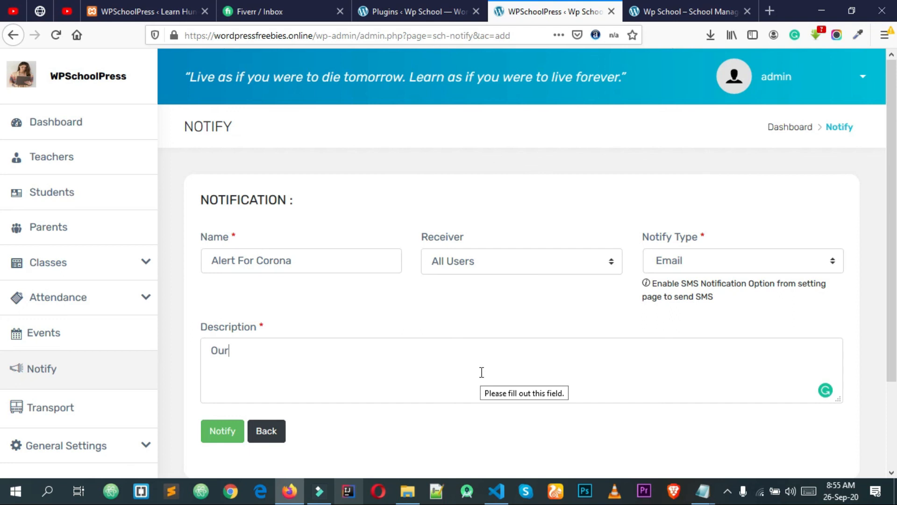
type("Our School Wi")
key("BackSpace")
key("BackSpace")
key("BackSpace")
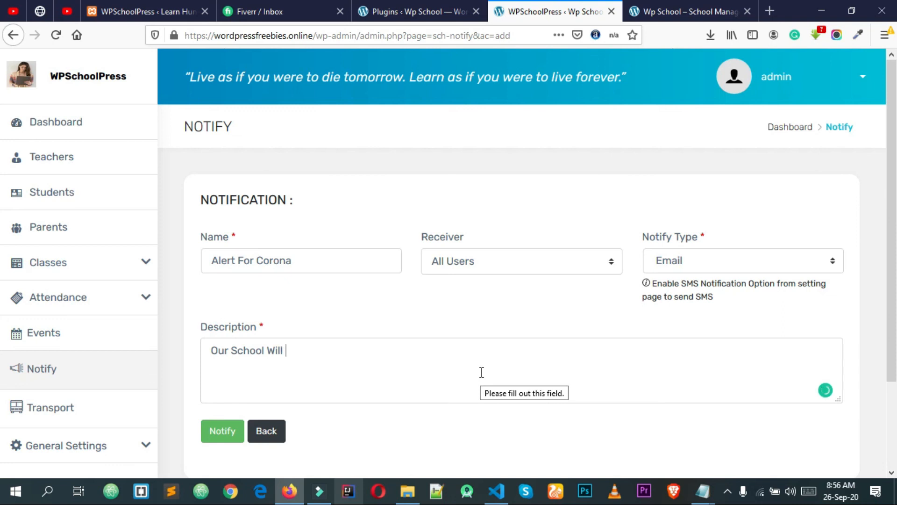
type("ill not take any class")
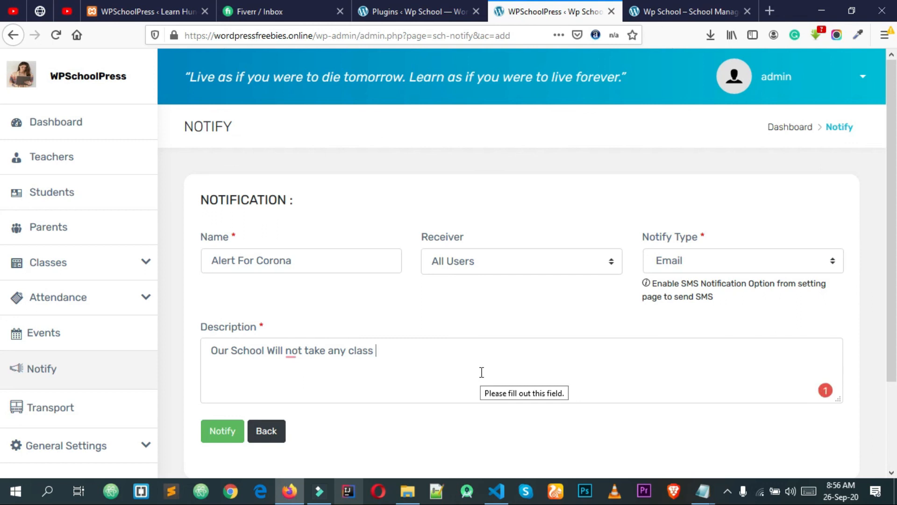
type(" during corona virus")
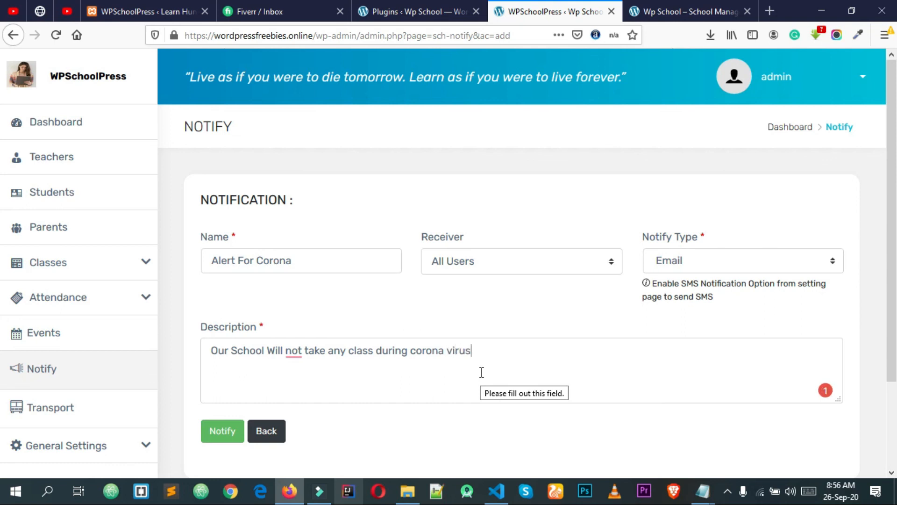
key("BackSpace")
key("BackSpace")
mouse_move(302, 351)
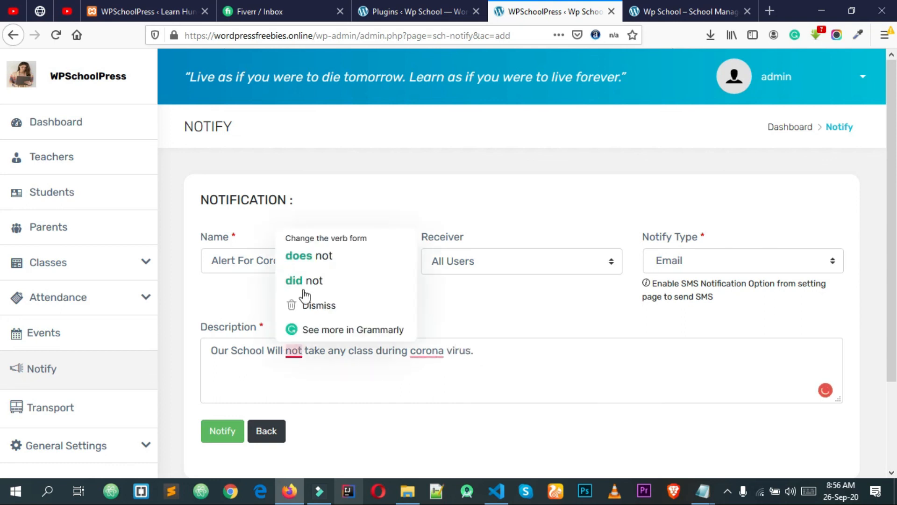
left_click(313, 256)
mouse_move(471, 354)
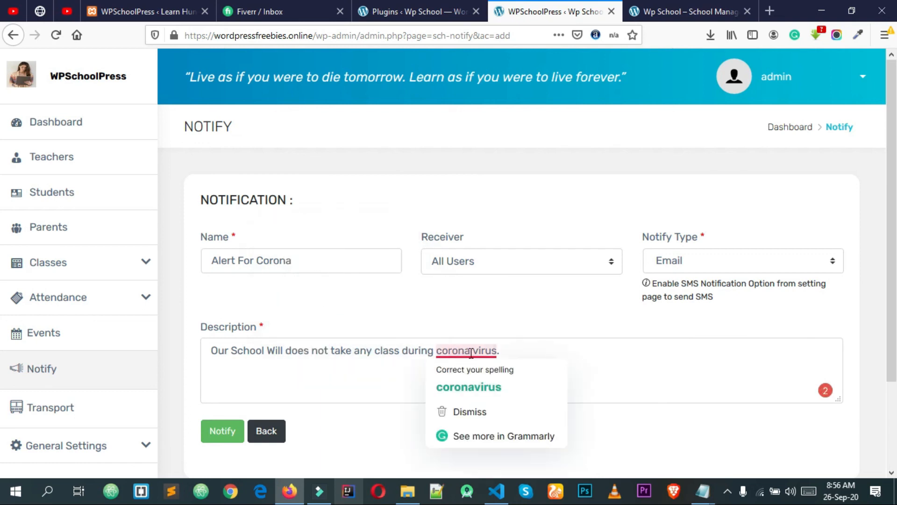
left_click(473, 390)
Send the notification and dismiss the success message
scroll(269, 408, "down", 2)
left_click(216, 332)
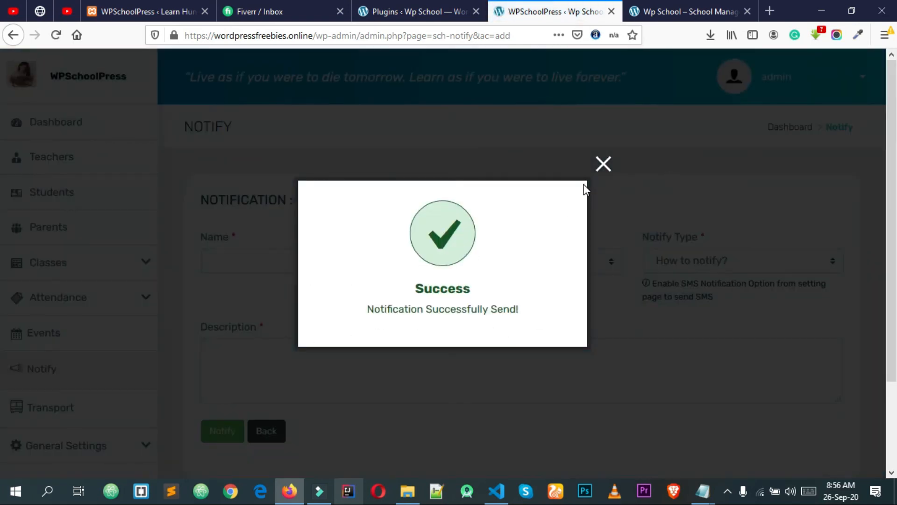
left_click(603, 165)
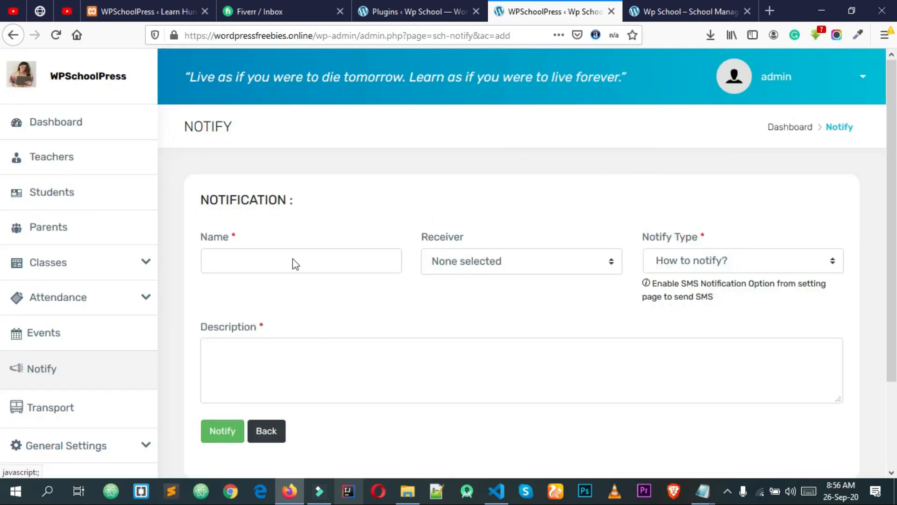
Open the Transport page and start a new vehicle entry
left_click(82, 407)
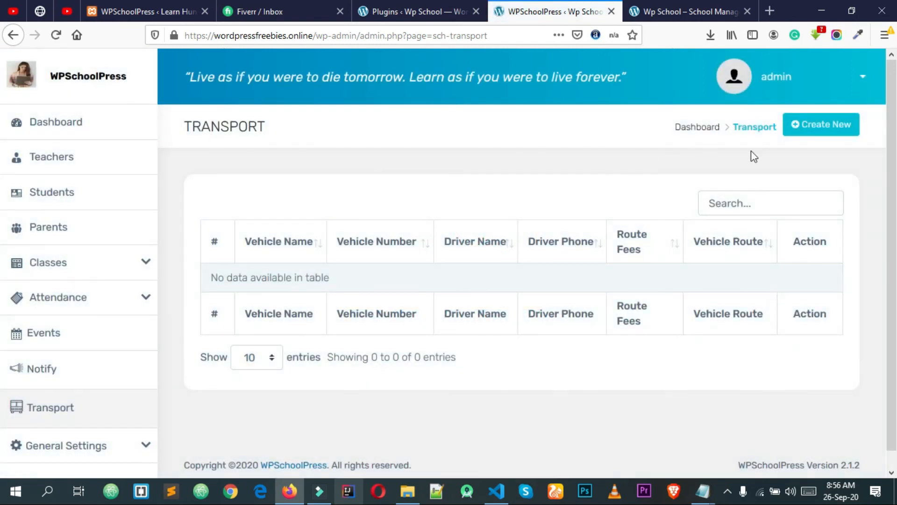
scroll(534, 268, "down", 2)
scroll(822, 149, "up", 1)
left_click(820, 132)
Enter vehicle name Bus 1, vehicle number 98672 and the driver's name
left_click(325, 211)
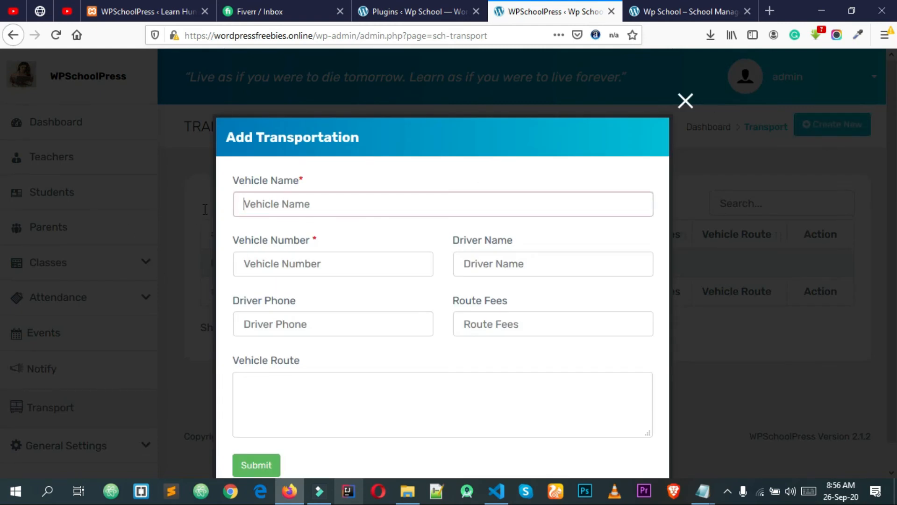
type("Bus 1")
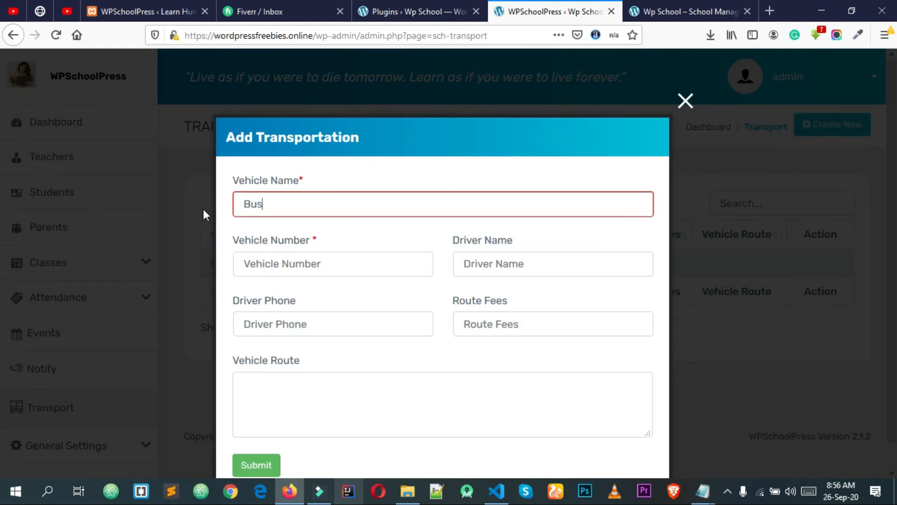
left_click(339, 271)
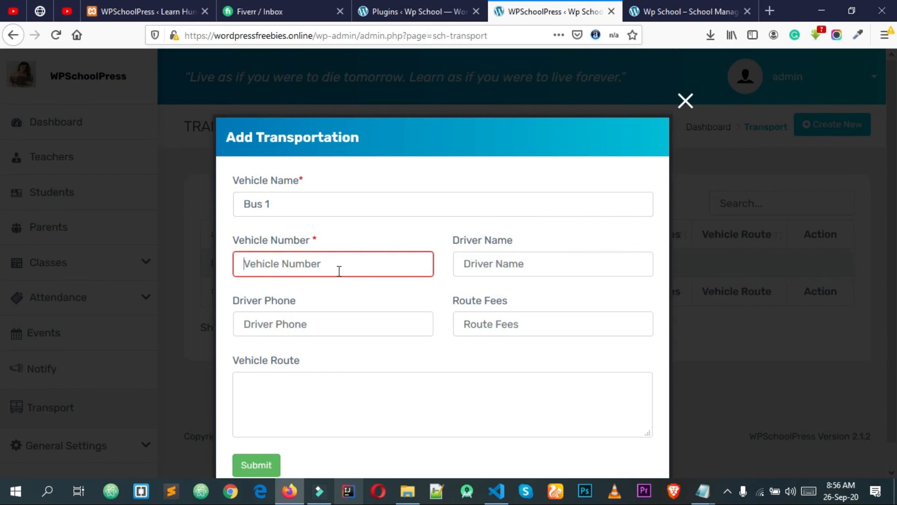
type("98672")
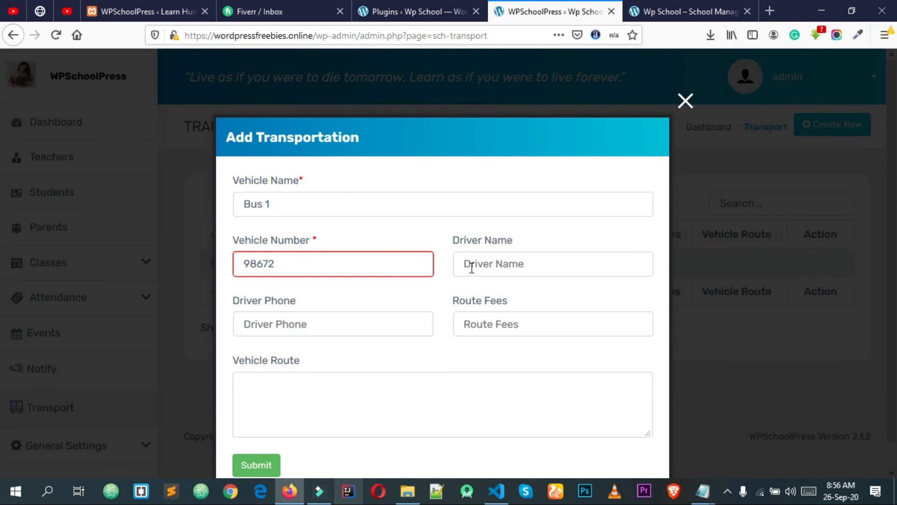
left_click(481, 266)
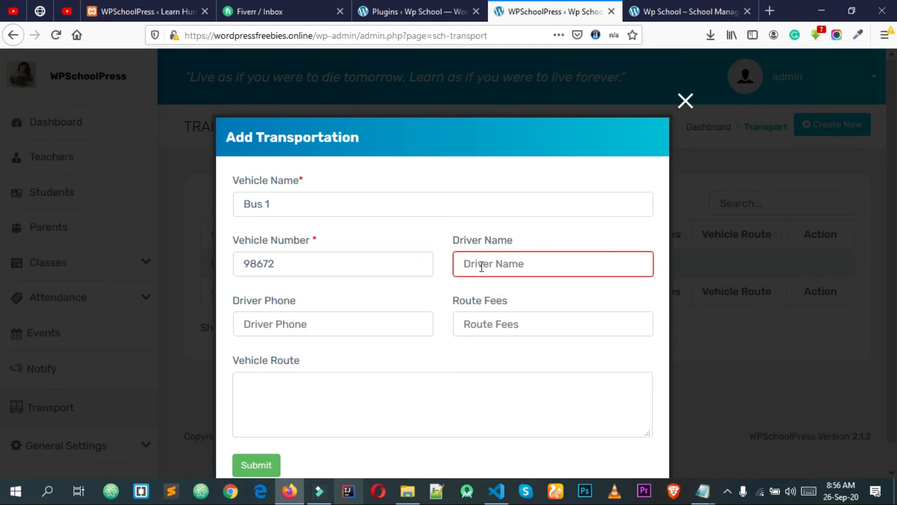
type("Z")
key("BackSpace")
type("Azad")
Enter the driver's phone number, route fees 45 and route Mymensingh, then submit
left_click(293, 324)
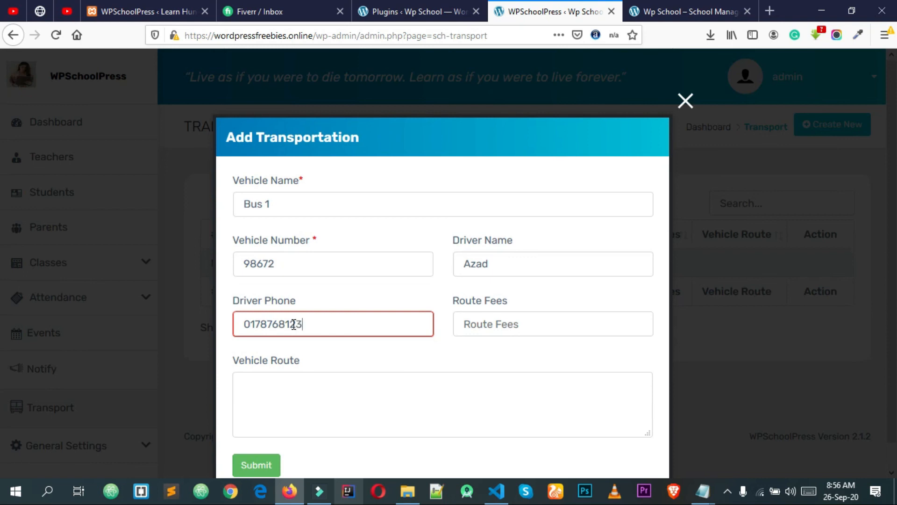
left_click(507, 325)
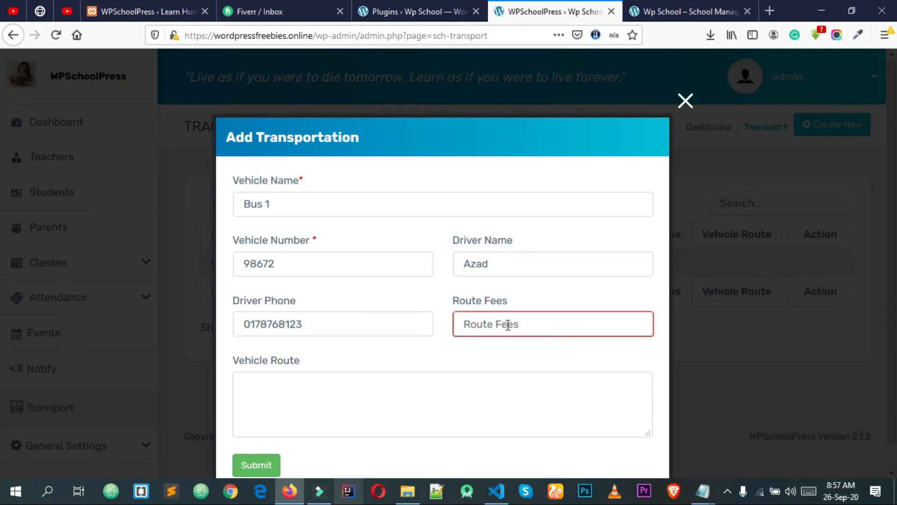
type("45")
left_click(511, 344)
scroll(450, 351, "down", 1)
left_click(363, 371)
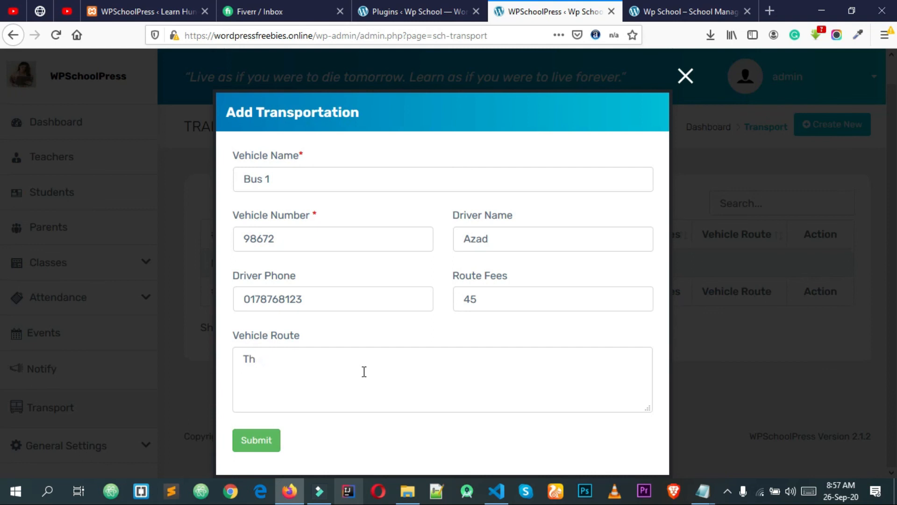
type("Mymensingh")
left_click(258, 445)
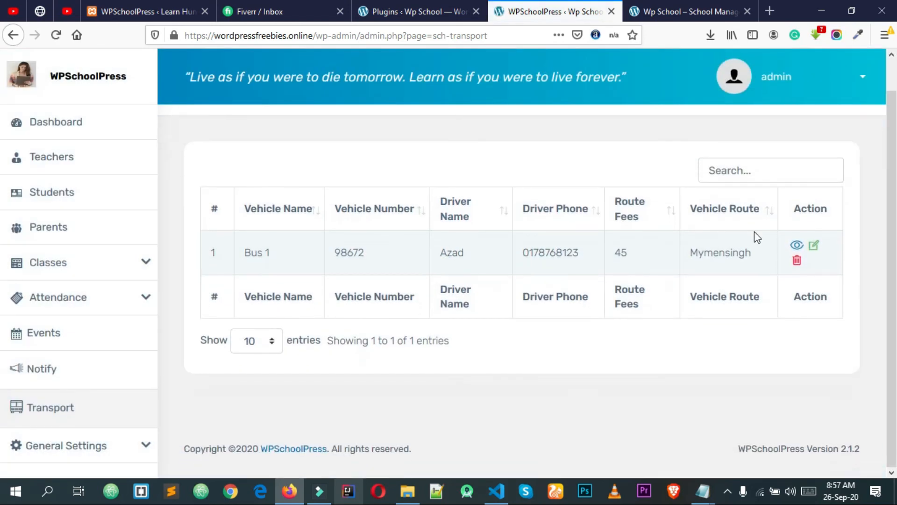
View the Bus 1 details and its edit form, closing both without changes
left_click(802, 247)
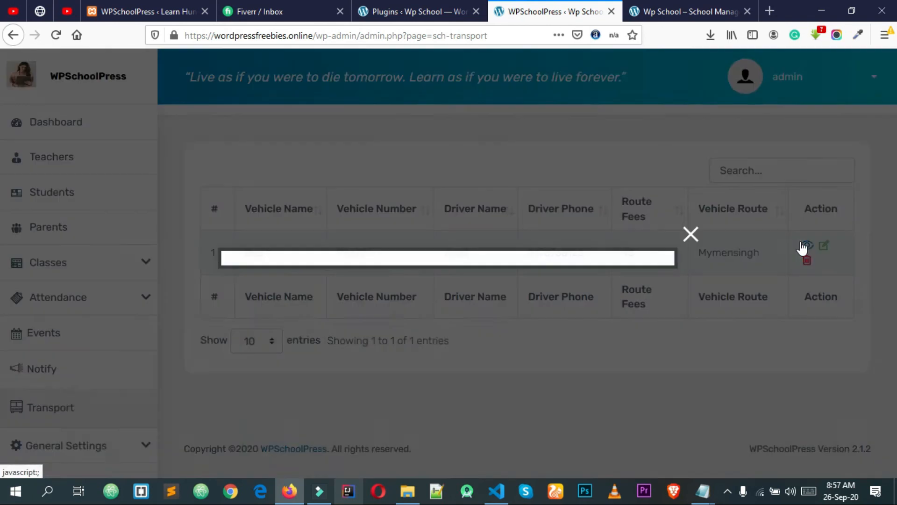
left_click_drag(616, 320, 196, 204)
left_click(690, 168)
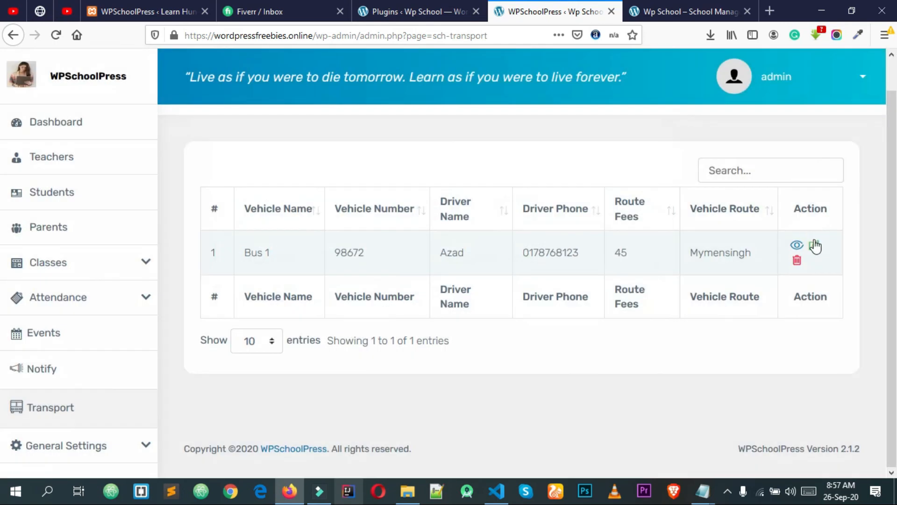
left_click(816, 246)
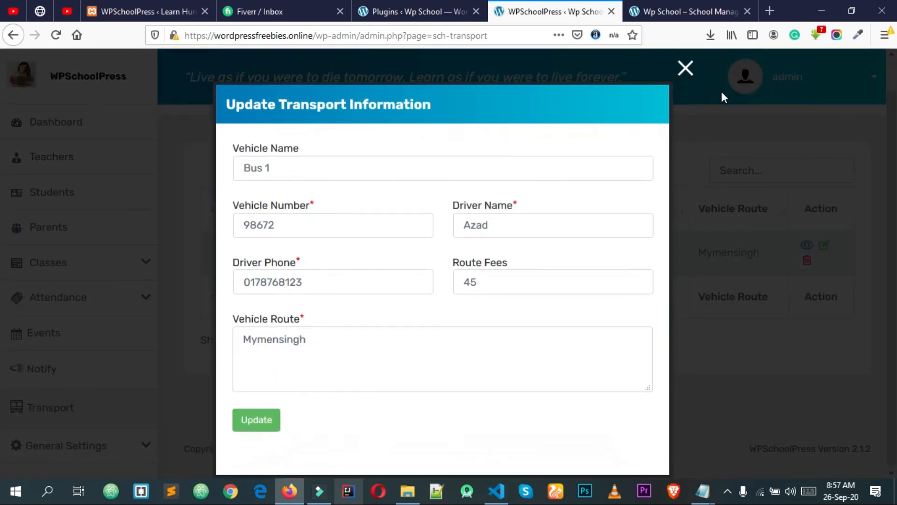
left_click(686, 69)
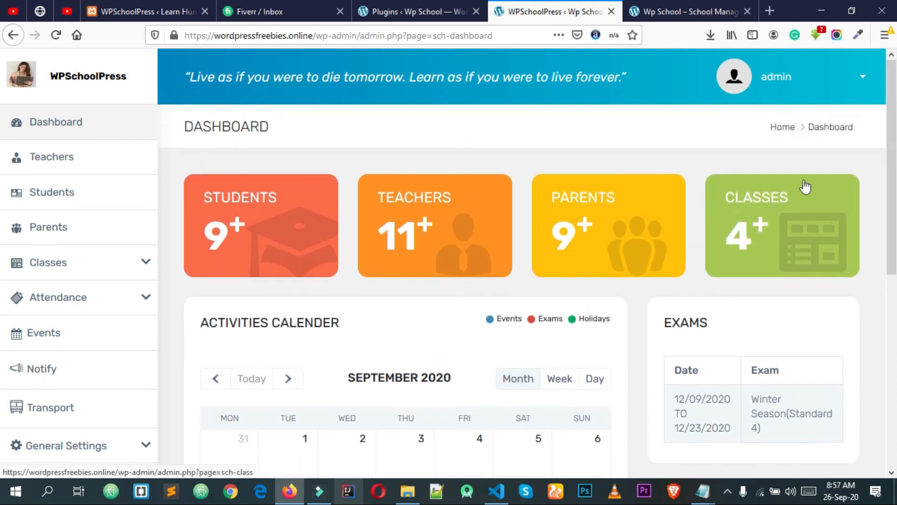
Switch browser tabs between the school admin, the Wp School homepage and the Plugins list
left_click(482, 3)
left_click(525, 3)
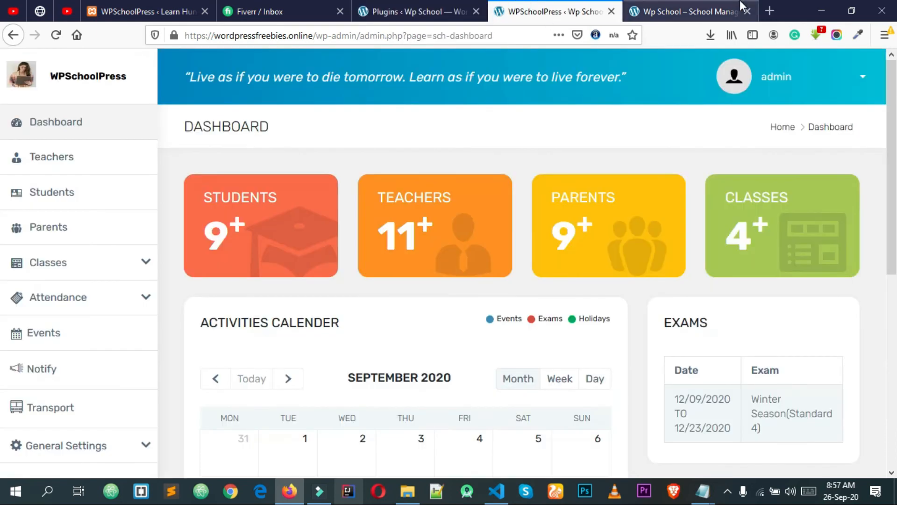
left_click(739, 3)
scroll(542, 213, "down", 5)
scroll(473, 310, "up", 5)
mouse_move(891, 112)
left_mouse_down()
mouse_move(889, 396)
mouse_move(891, 120)
left_mouse_up()
scroll(796, 226, "up", 2)
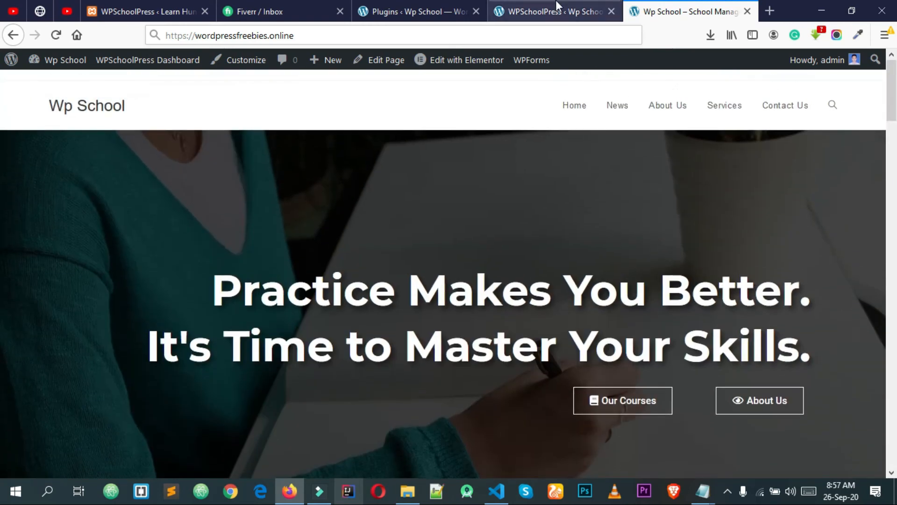
left_click(556, 4)
left_click(462, 4)
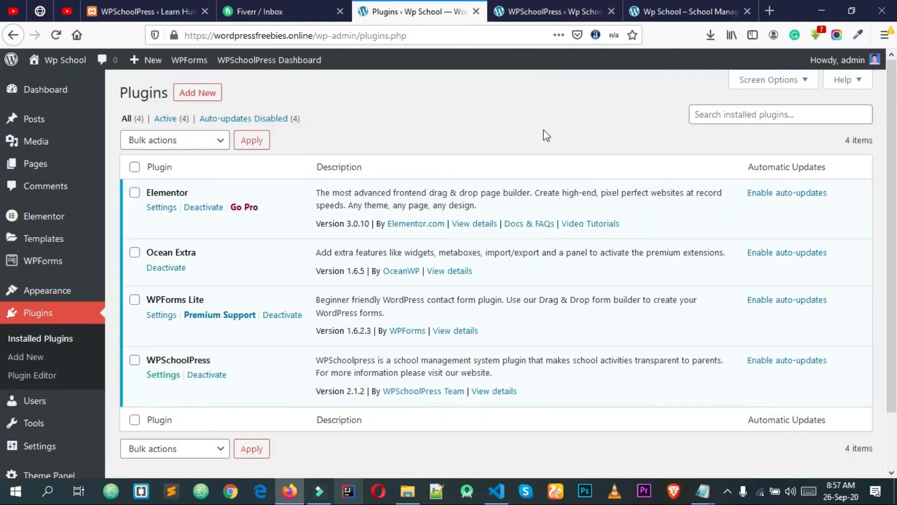